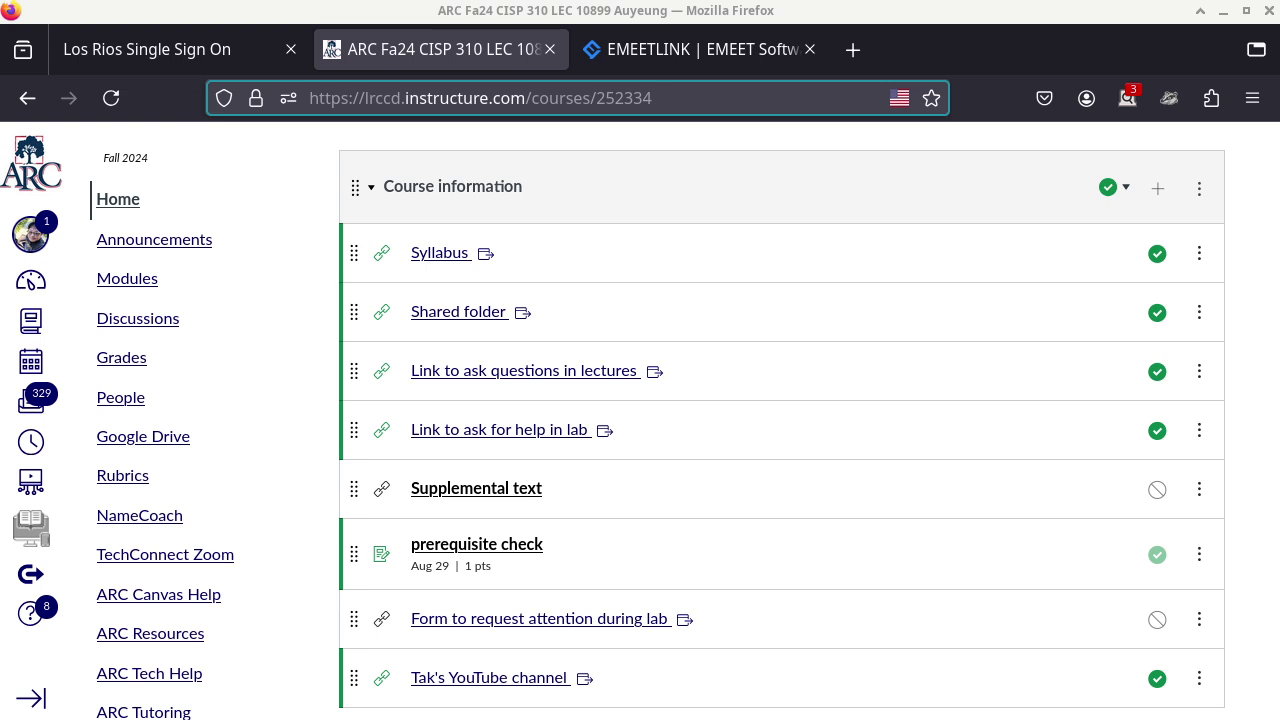
Step: Switch to Logisim and place a RAM component from the Memory library in the upper middle of the empty main circuit
key("alt+Tab")
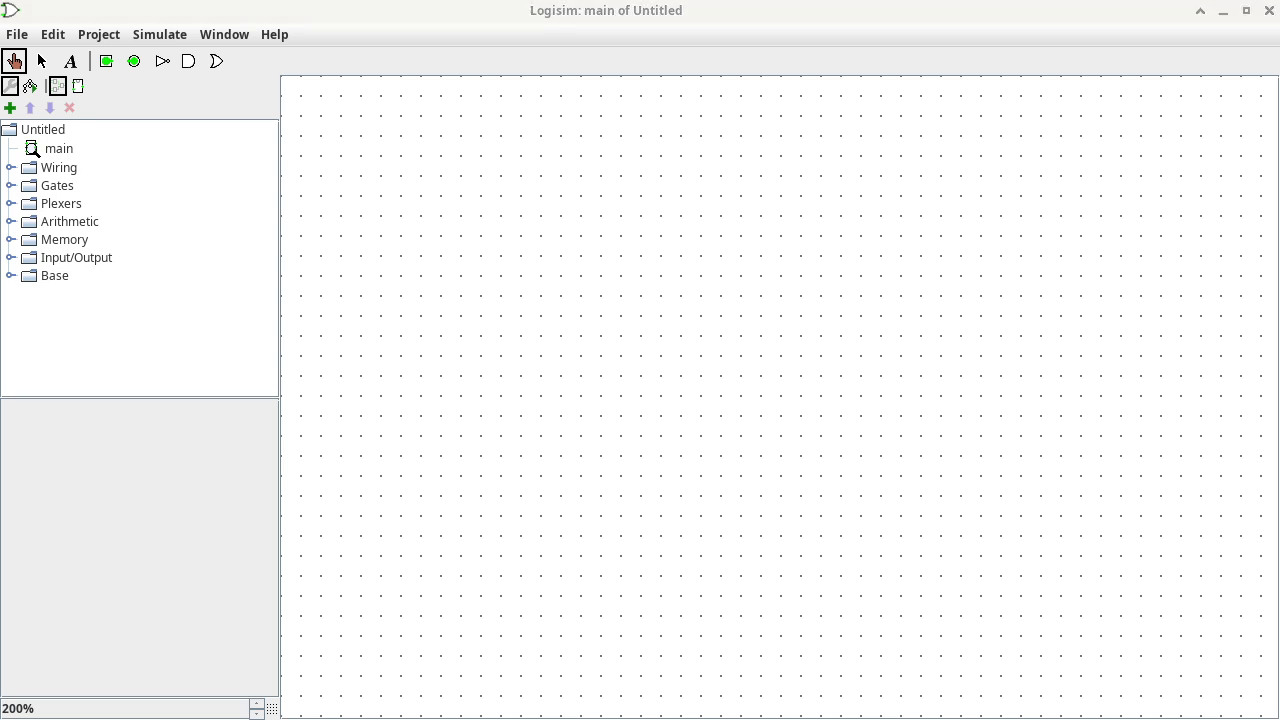
left_click(667, 10)
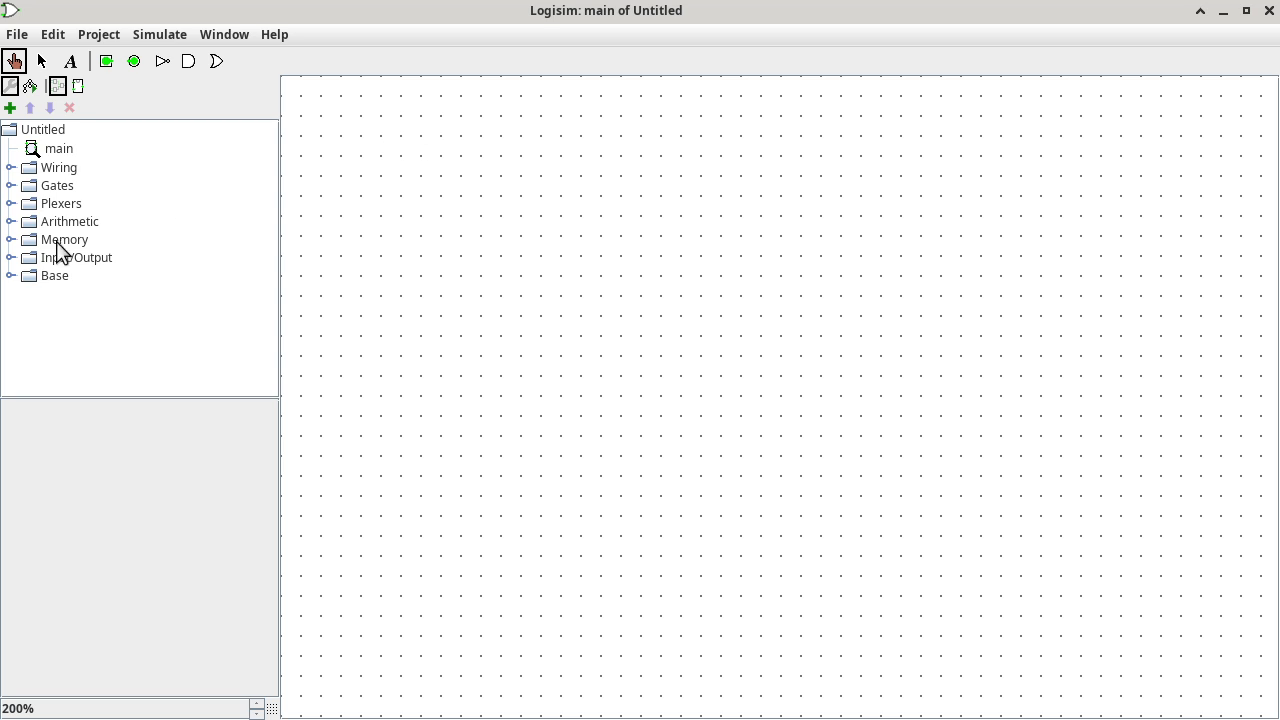
left_click(11, 241)
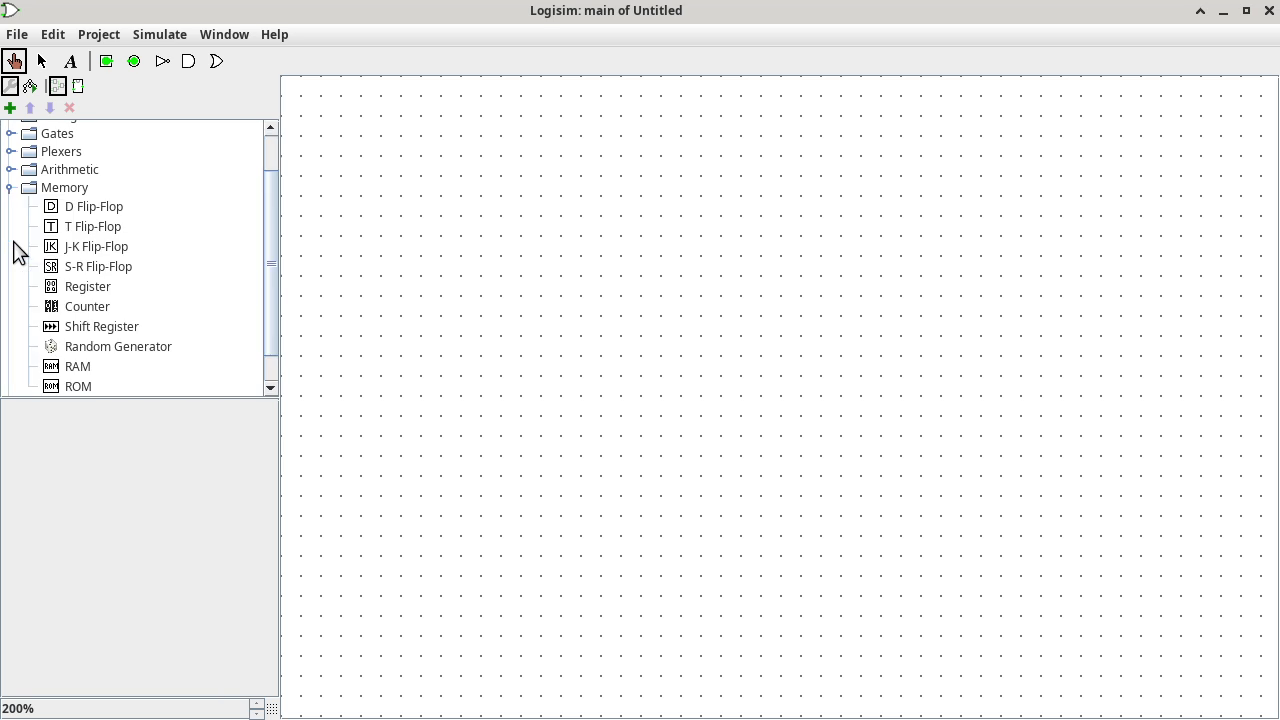
left_click(78, 366)
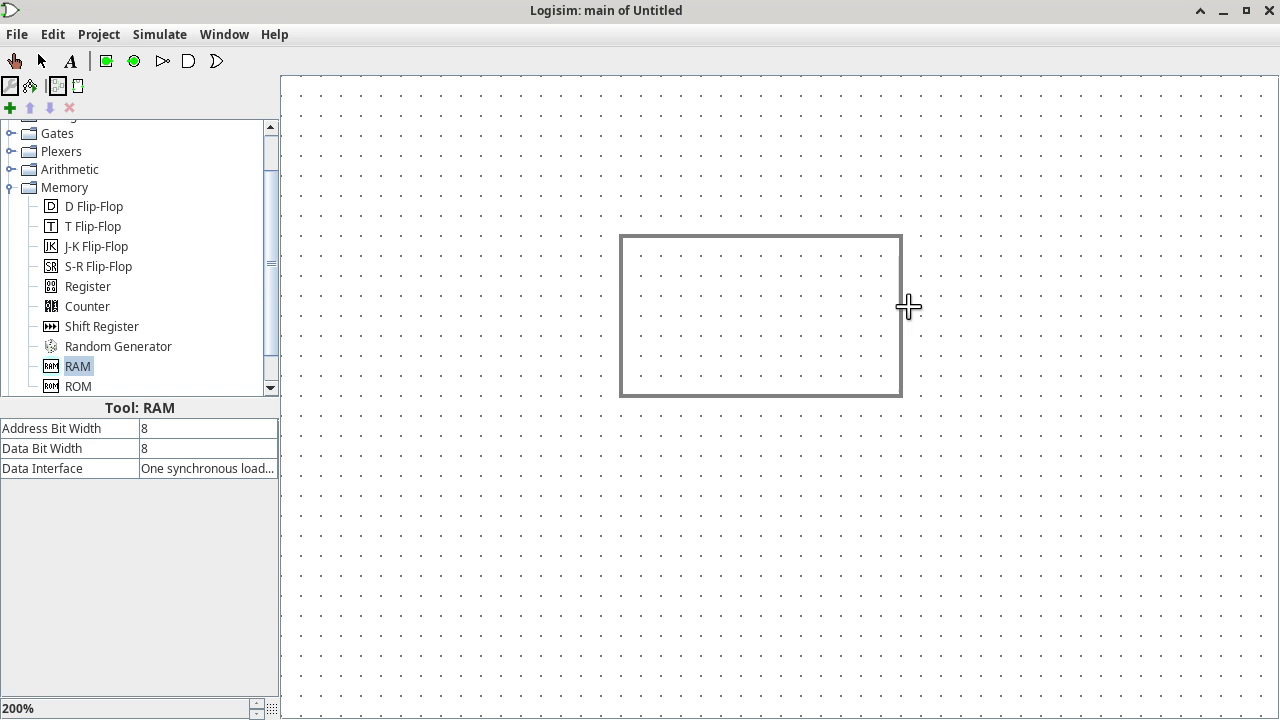
left_click(898, 283)
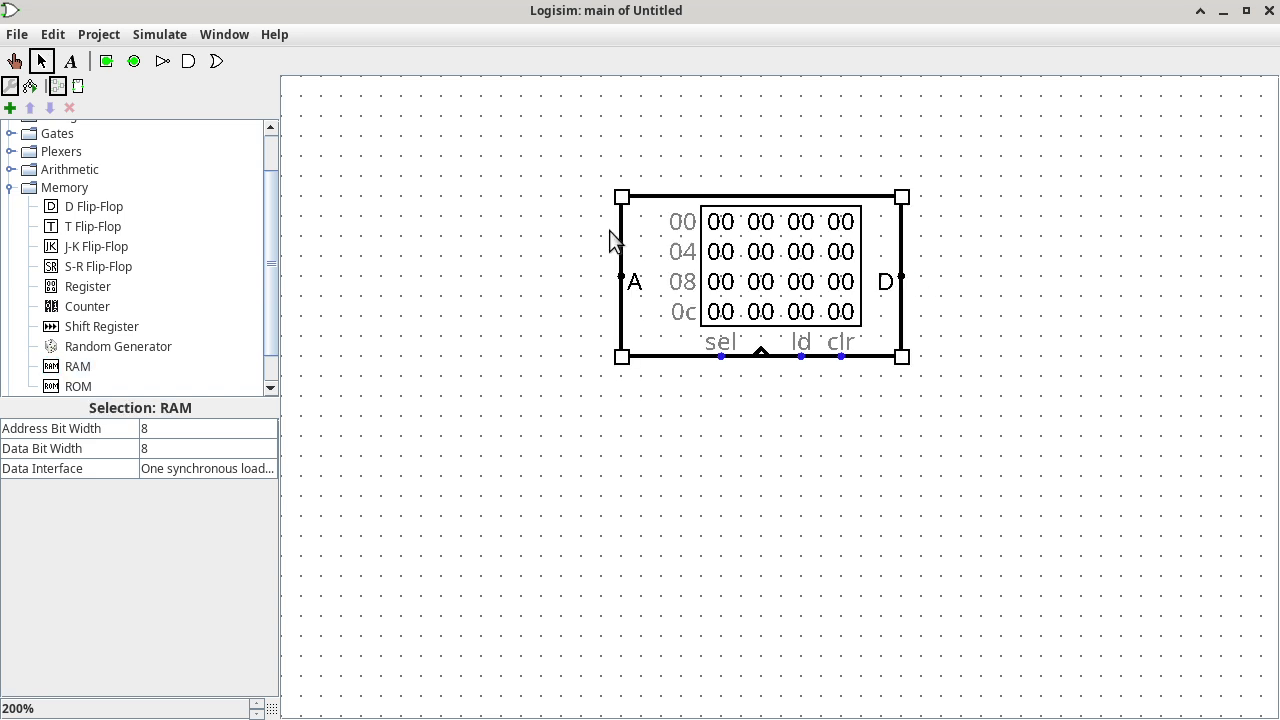
Step: Place an input pin beside the RAM's A port and set the RAM's address bit width to 8
left_click(106, 62)
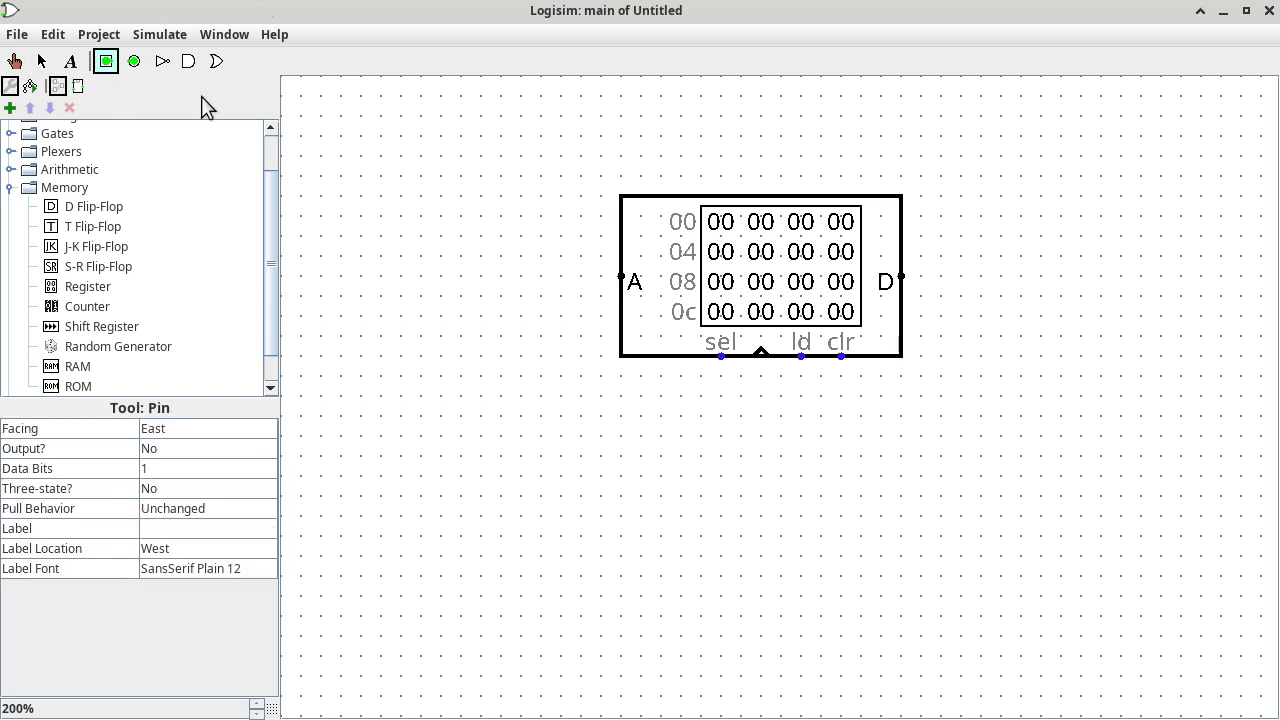
left_click(569, 279)
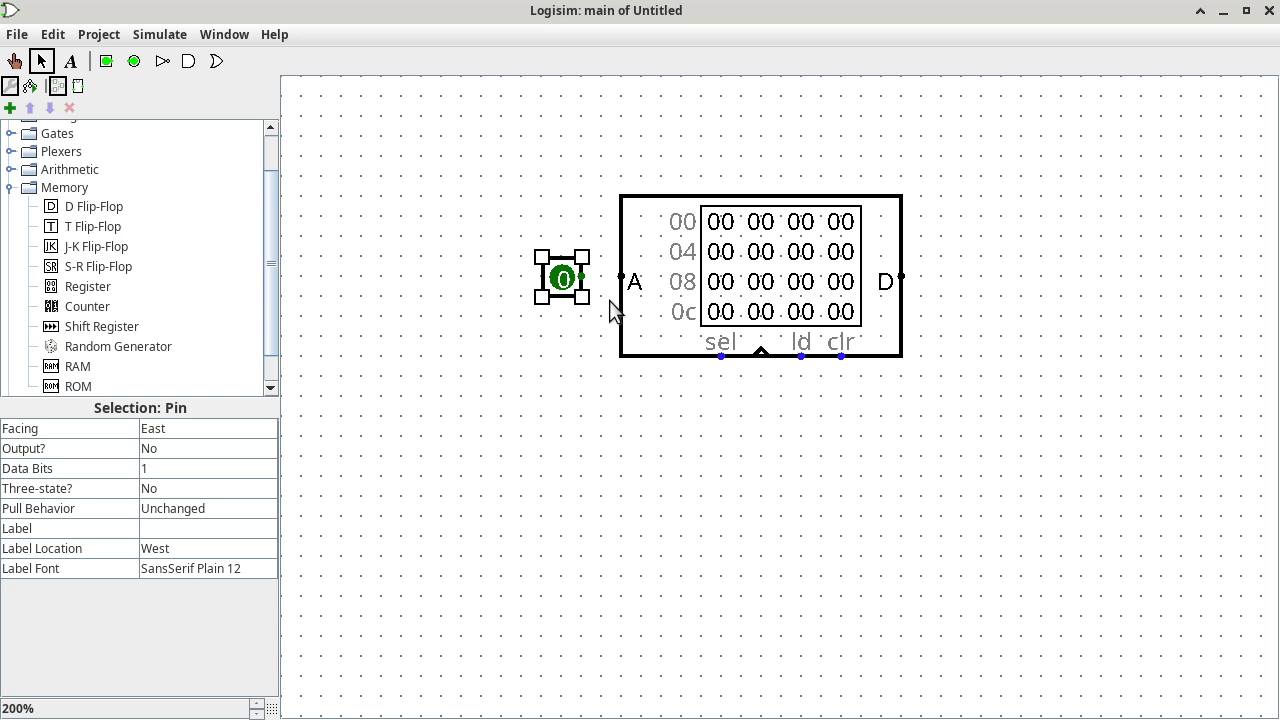
left_click(685, 210)
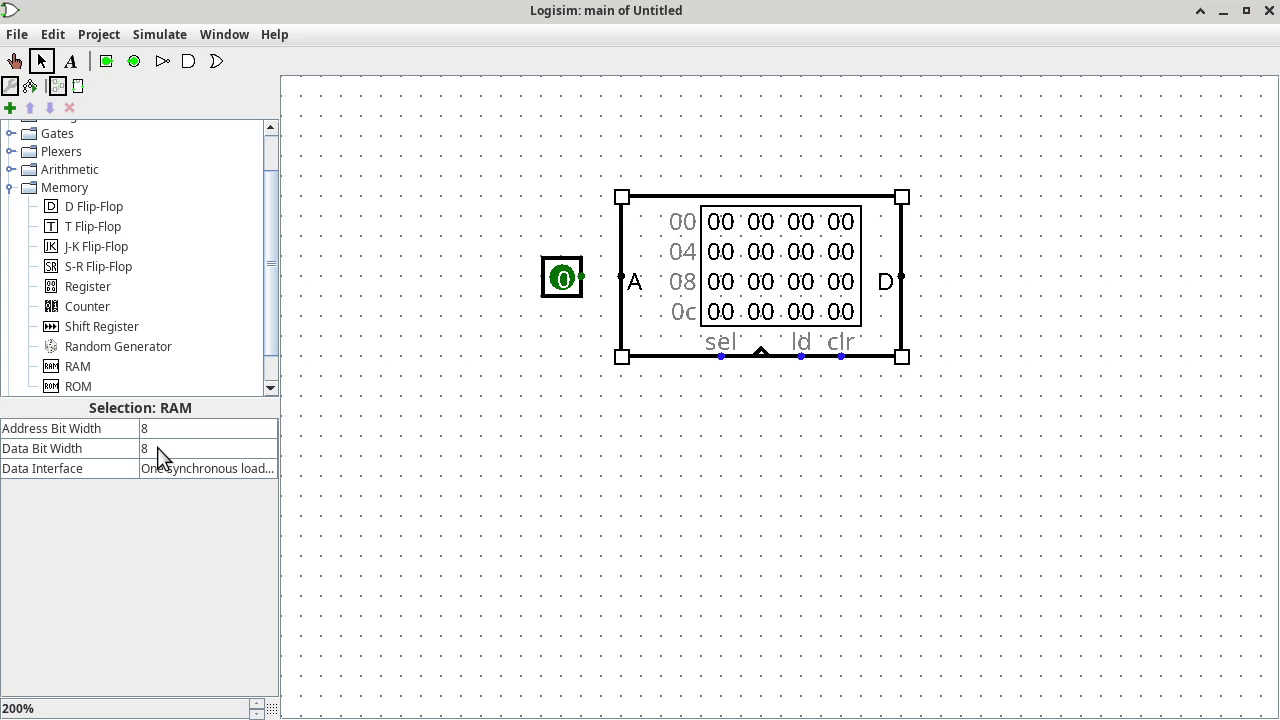
left_click(208, 430)
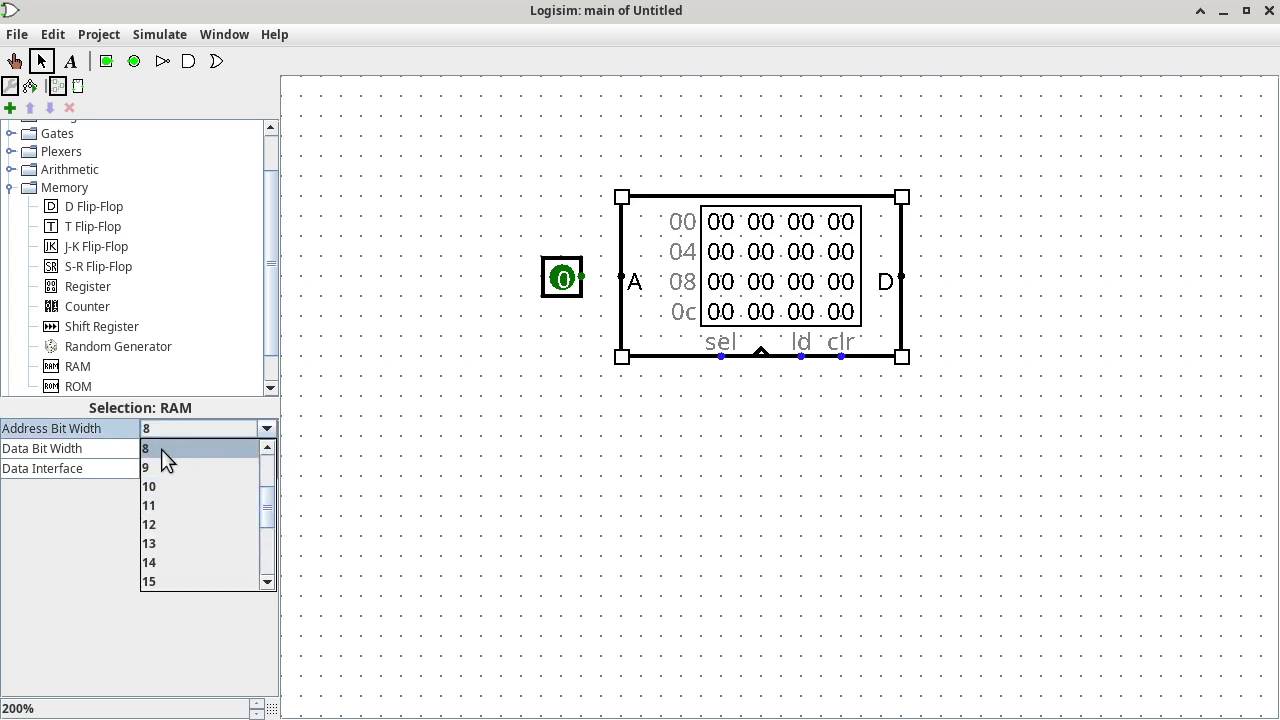
left_click(161, 449)
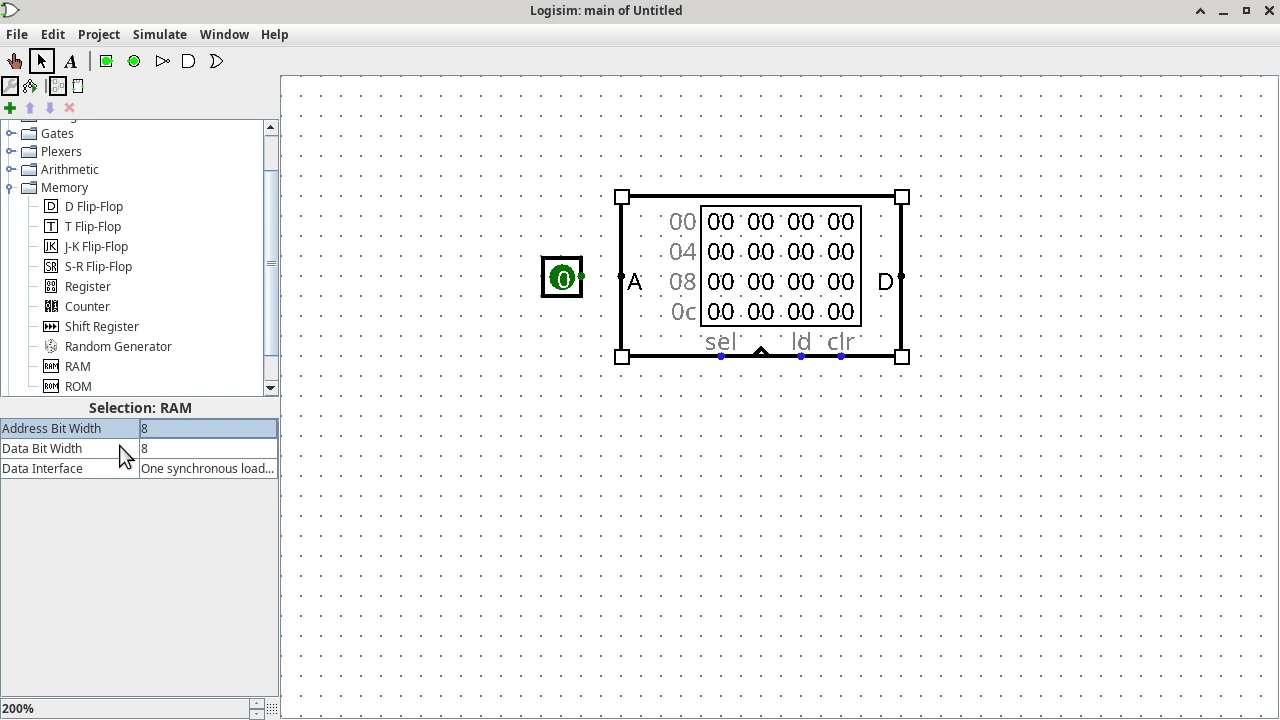
Step: Set the address input pin's data bits to 8 and wire it to the RAM's A port
left_click(562, 283)
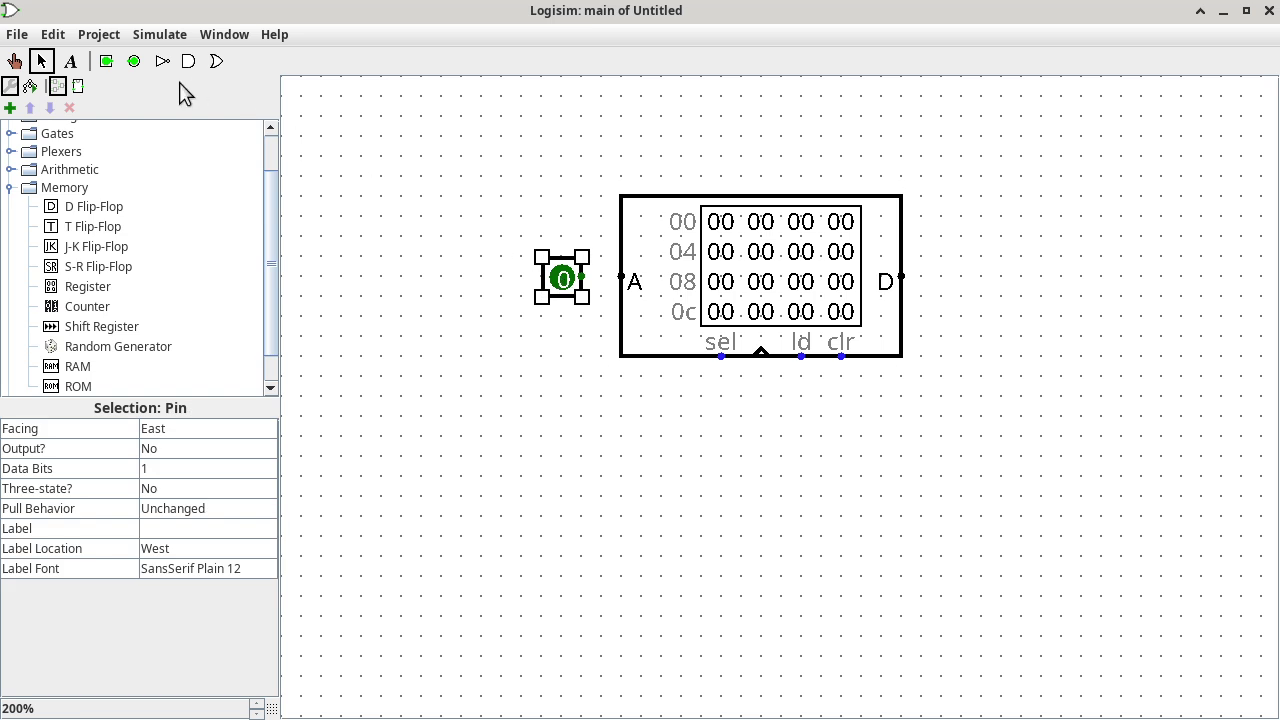
left_click(208, 469)
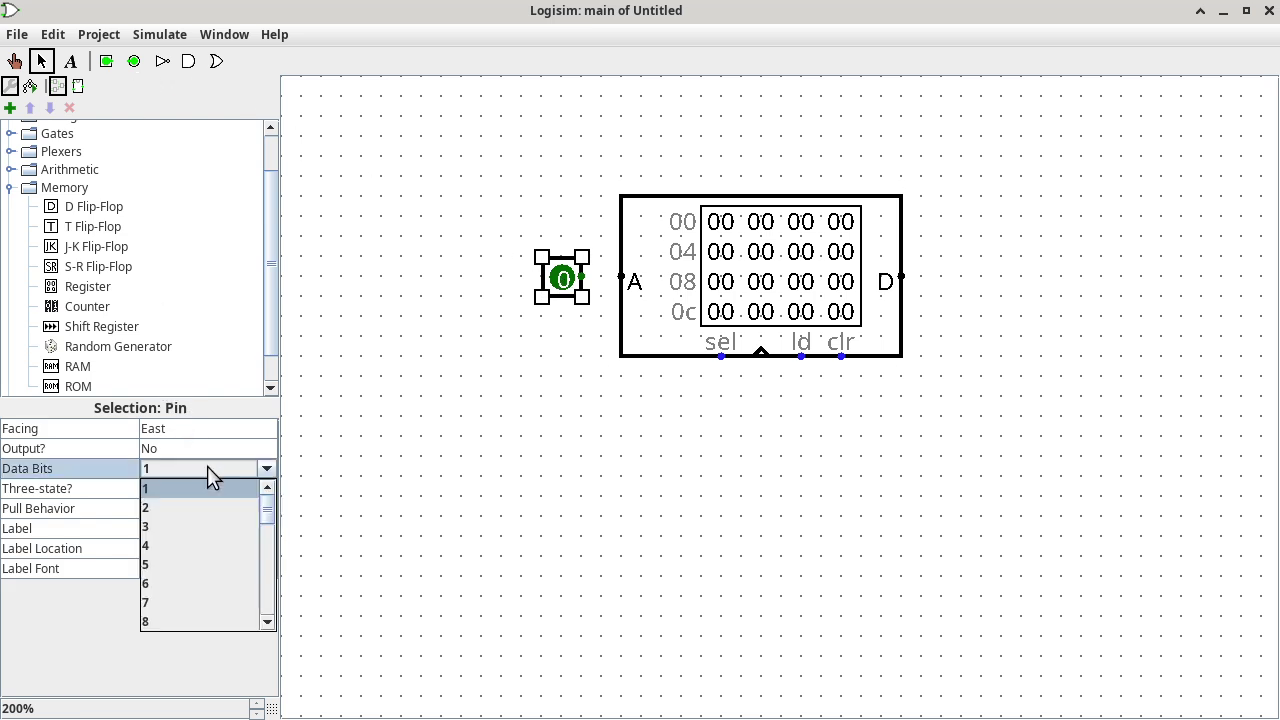
left_click(187, 613)
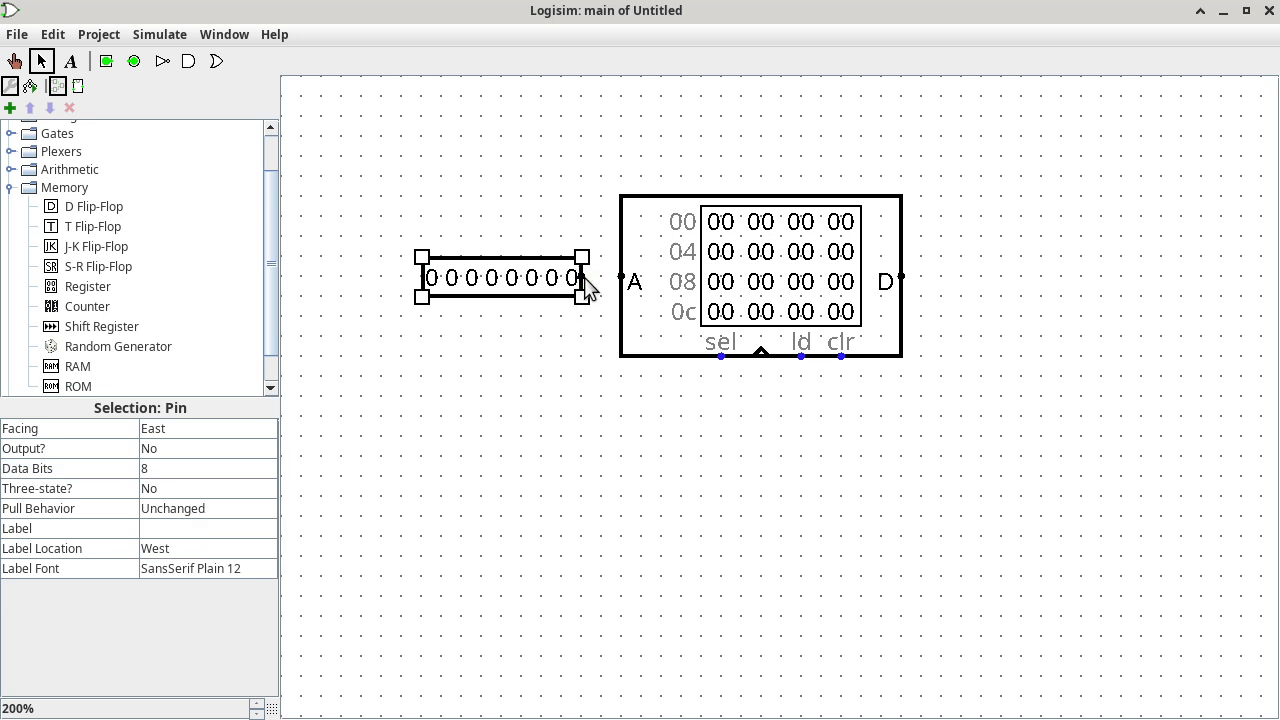
left_click_drag(581, 277, 612, 277)
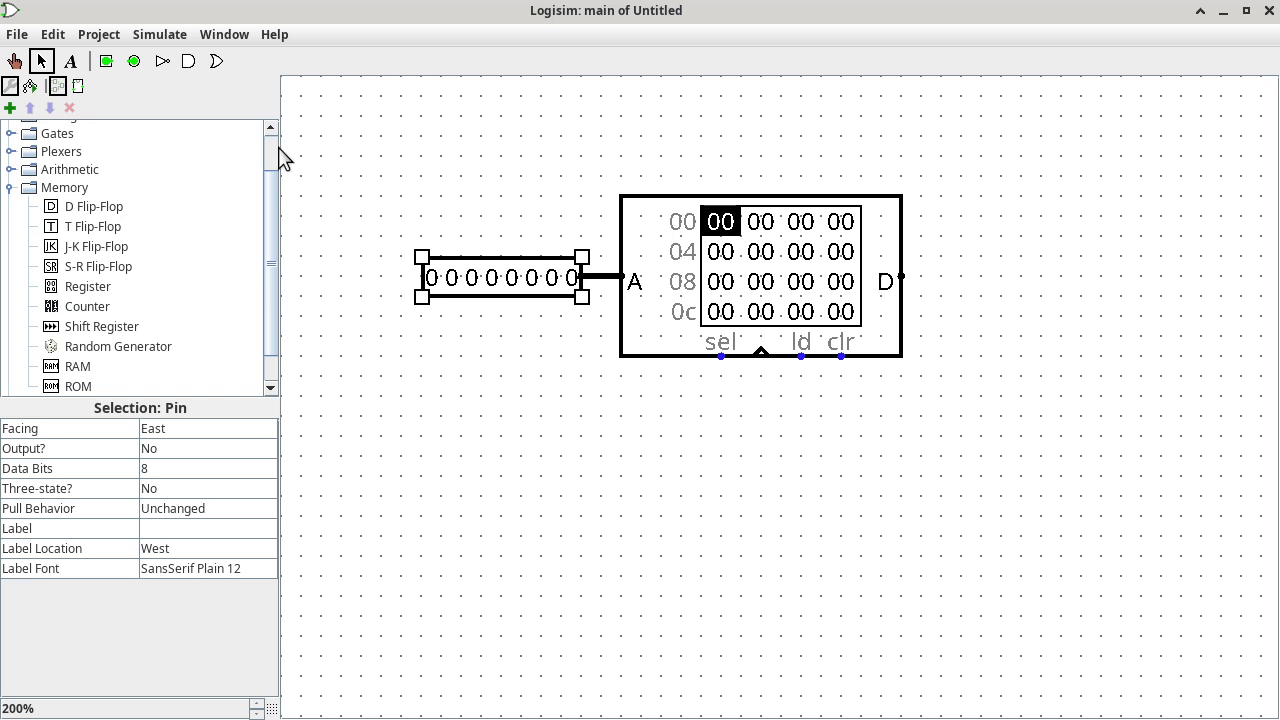
Step: Add two one-bit input pins below the RAM, wiring the upper one to sel and the lower one to the clock input
left_click(106, 61)
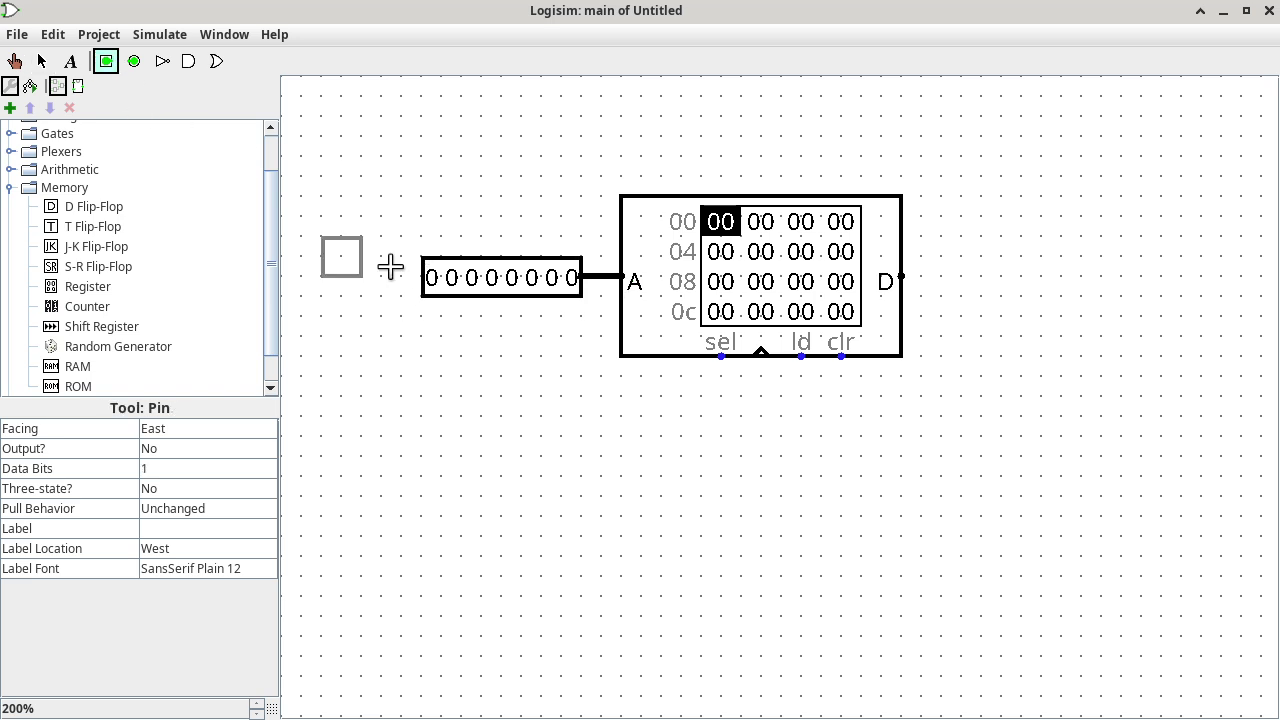
left_click(662, 397)
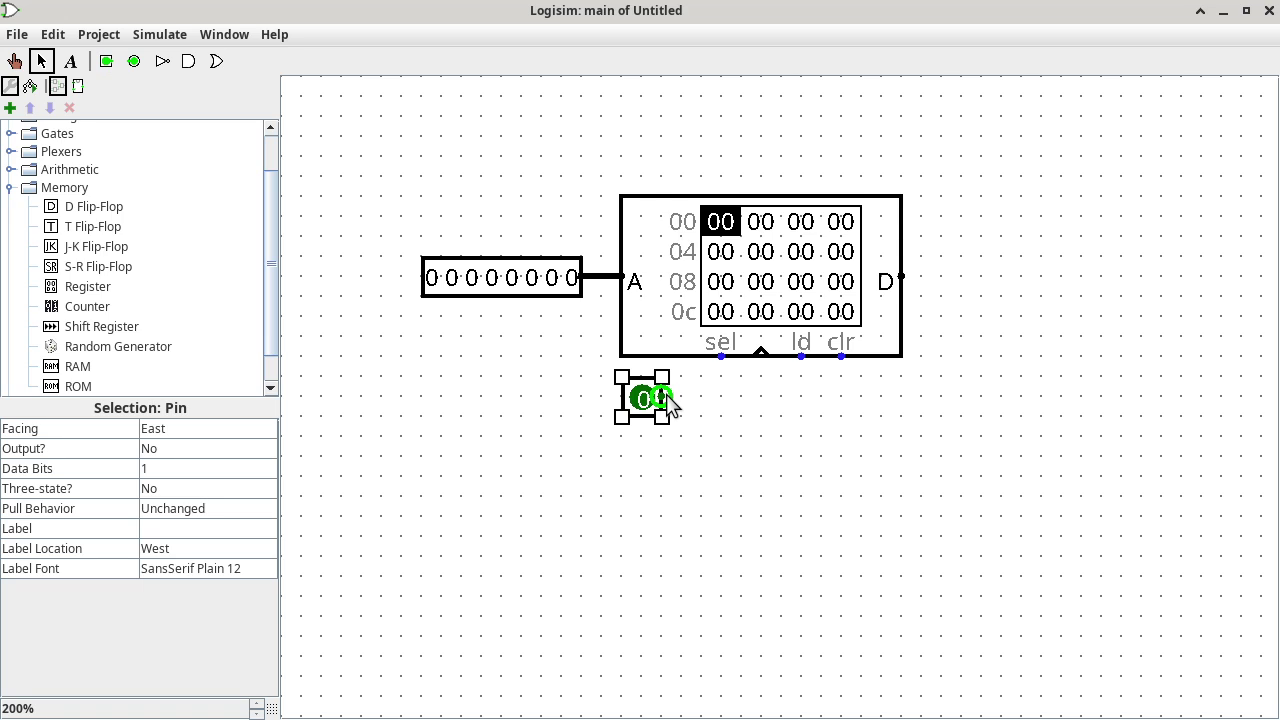
left_click_drag(686, 403, 724, 364)
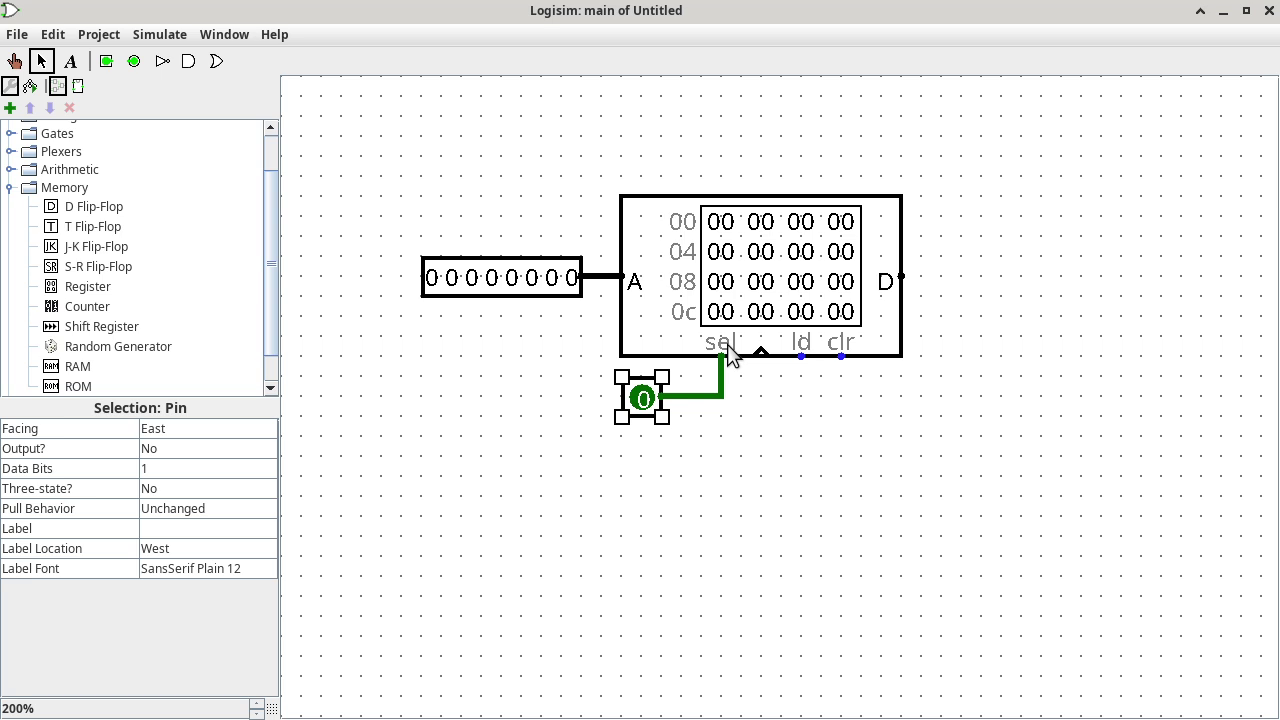
left_click(105, 61)
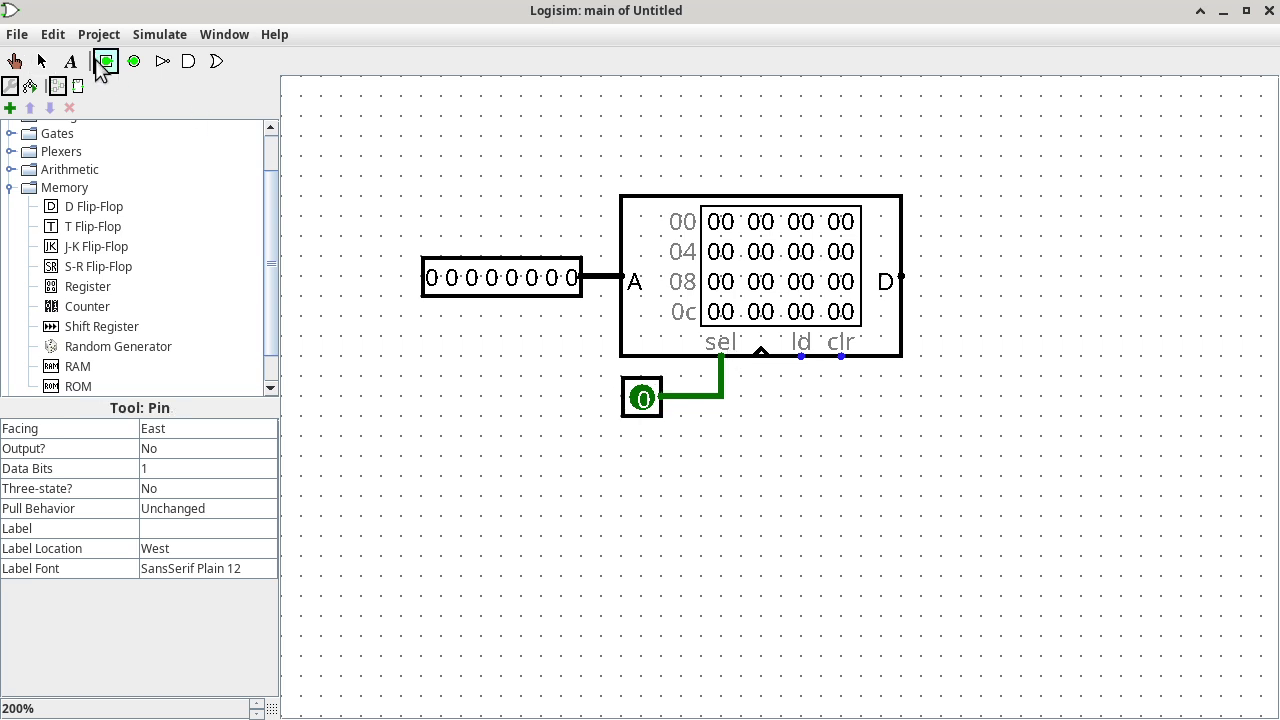
left_click(662, 458)
left_click_drag(664, 459, 762, 375)
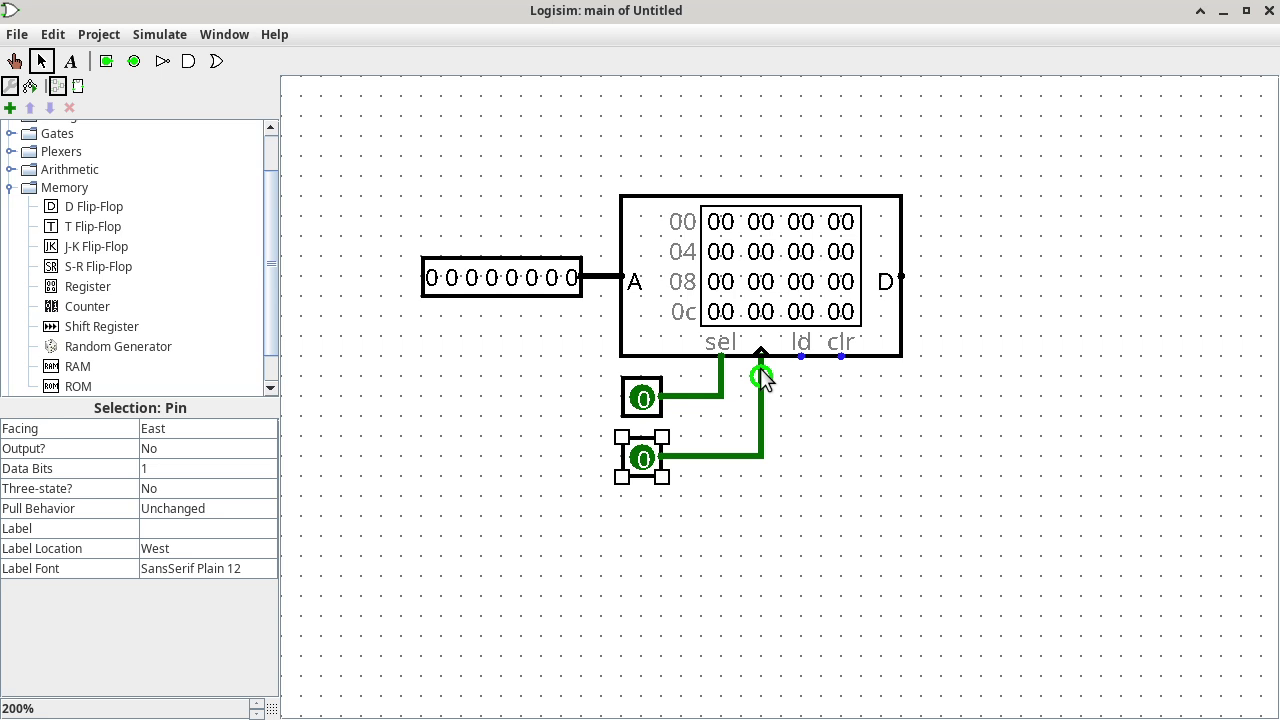
left_click_drag(763, 375, 763, 362)
Step: Add two more one-bit input pins beneath the existing ones, wiring the first to ld and the second to clr
left_click(108, 62)
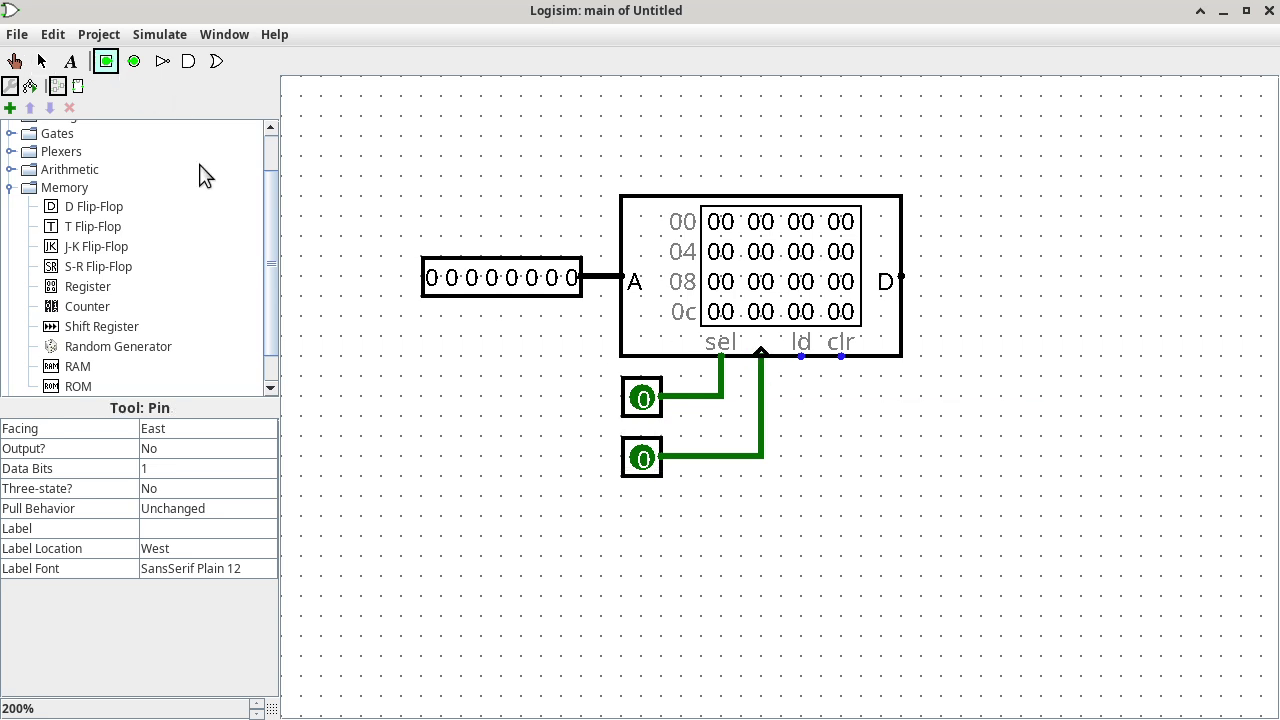
left_click(662, 516)
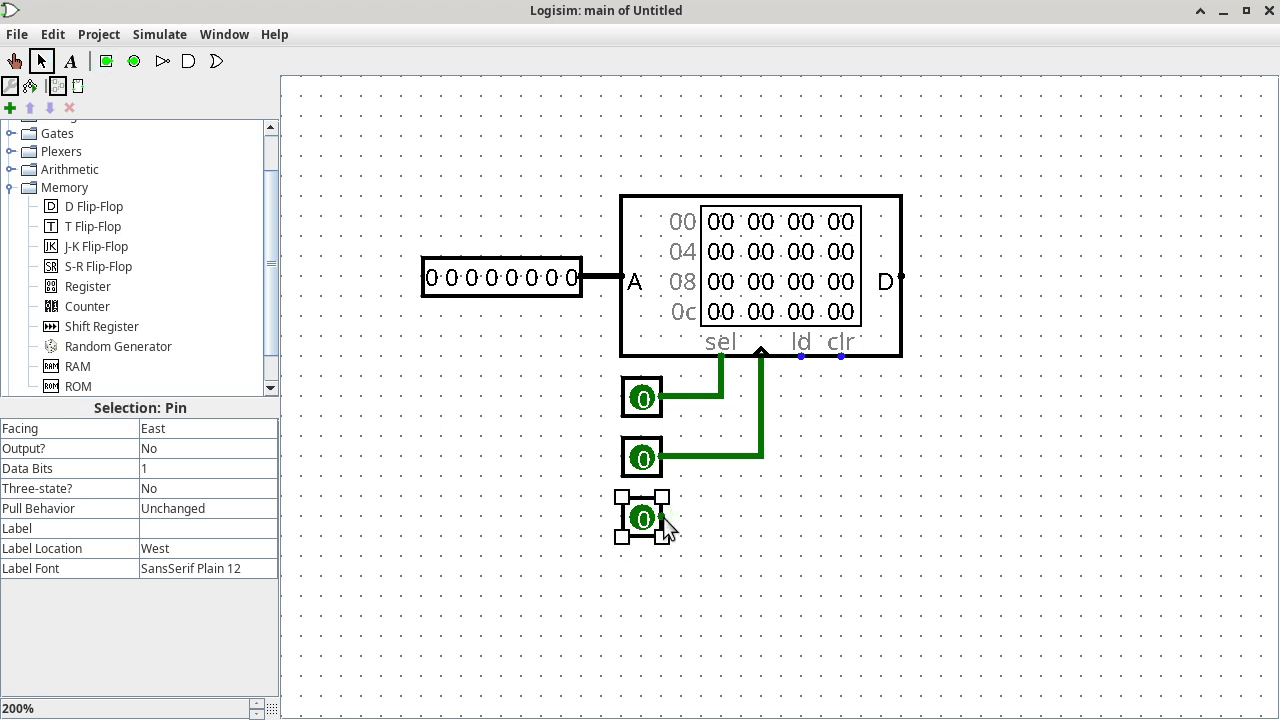
left_click_drag(662, 517, 808, 370)
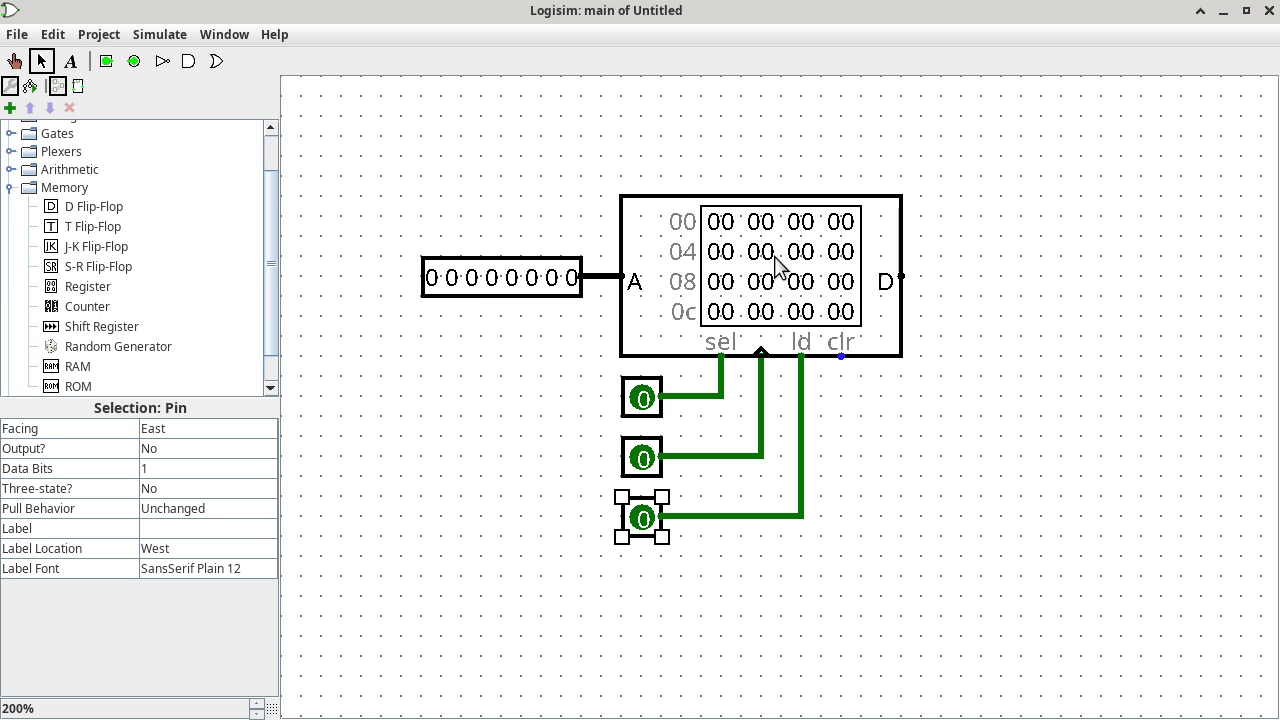
left_click(106, 62)
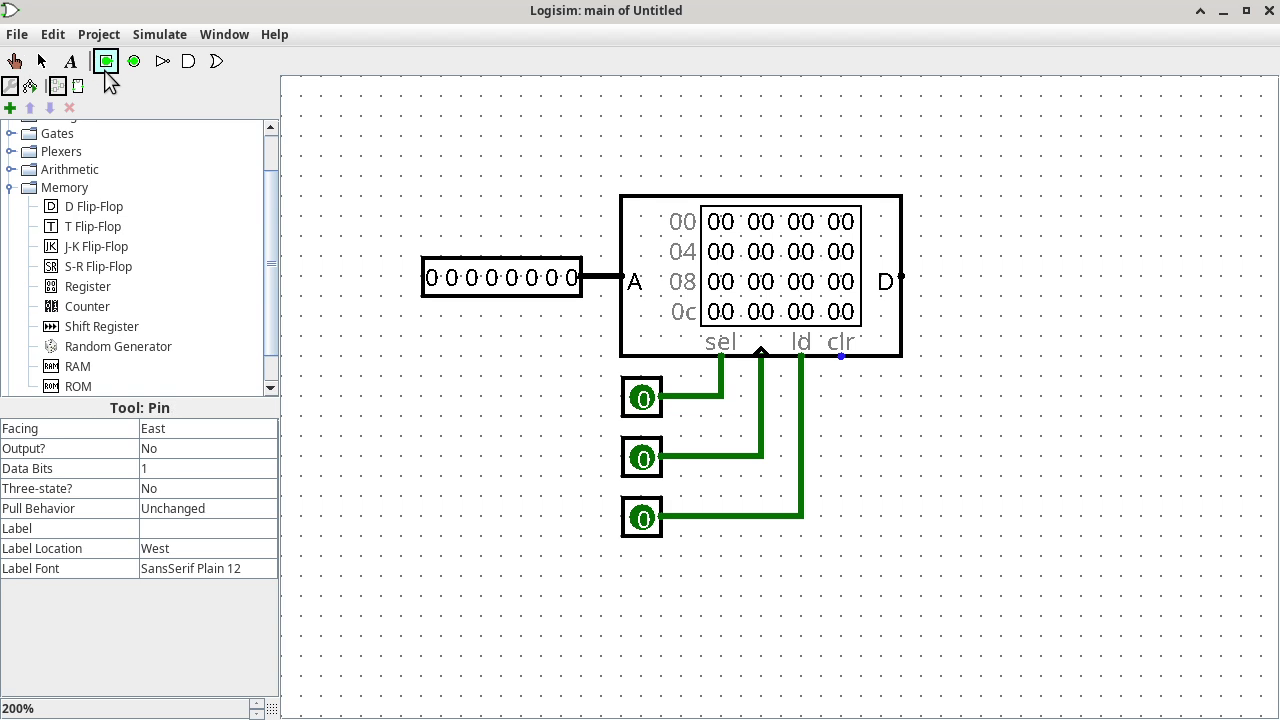
left_click(654, 568)
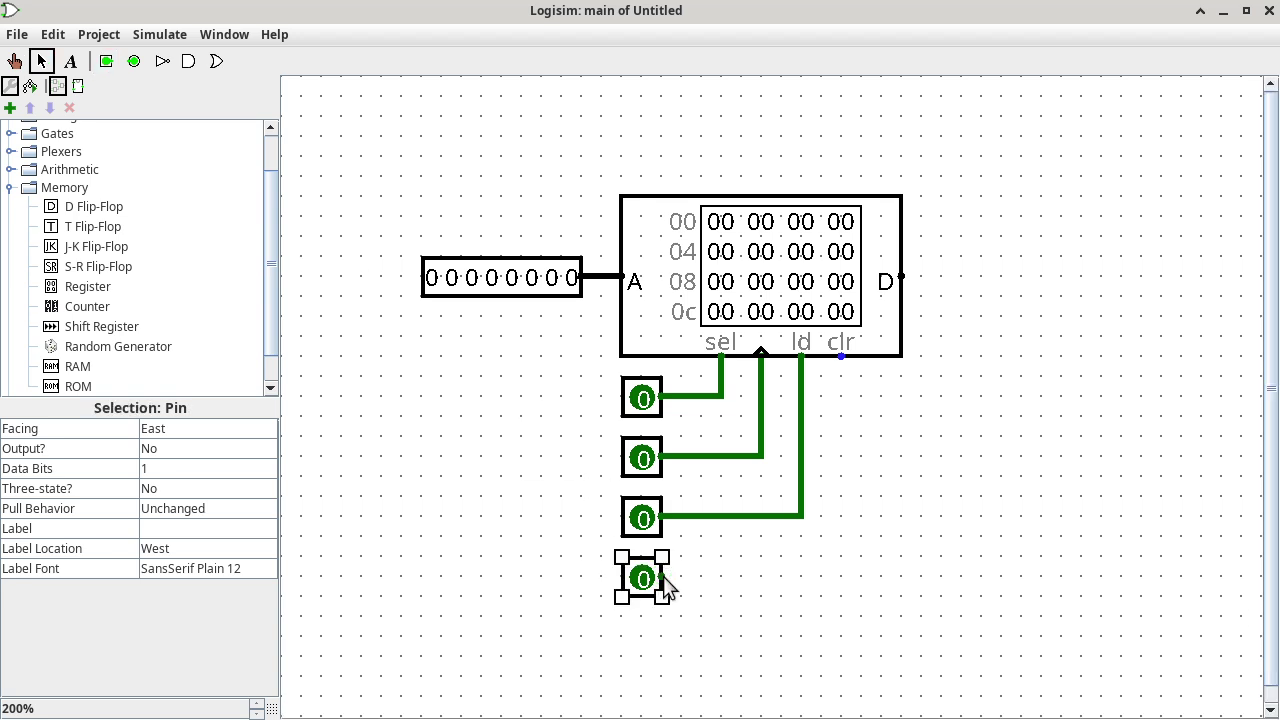
left_click_drag(664, 577, 842, 362)
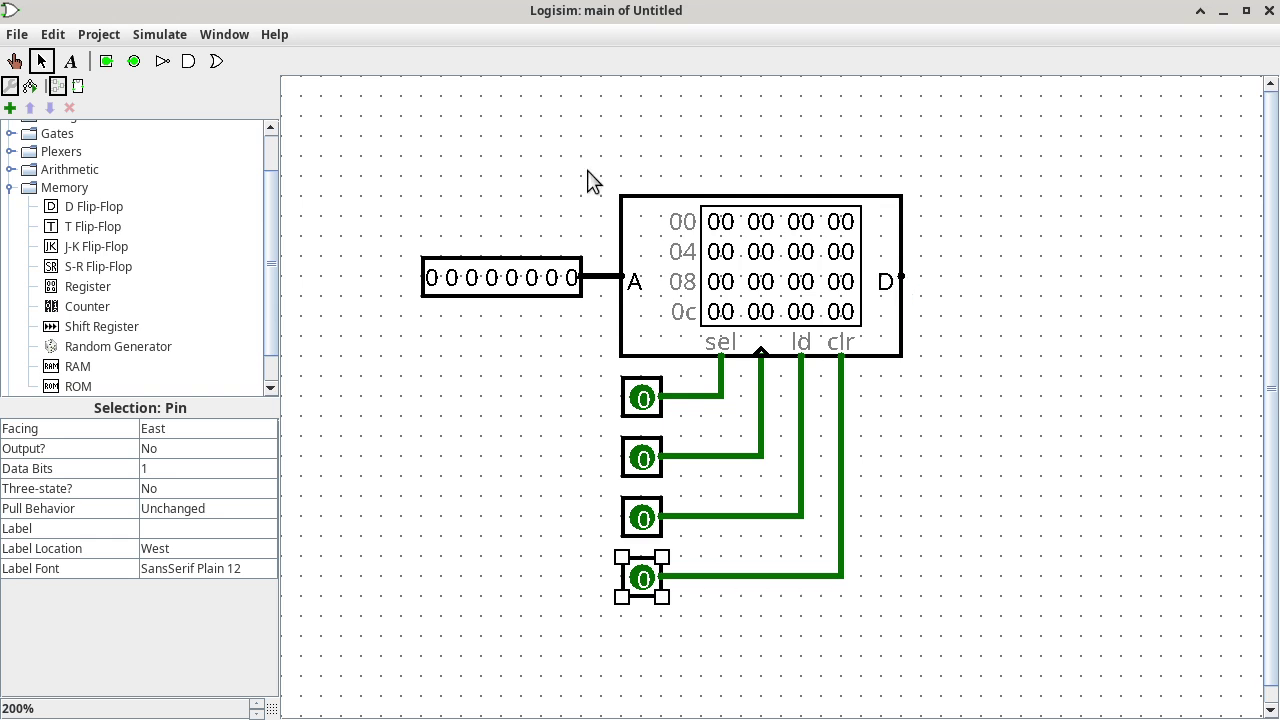
Step: Place an output pin beside the RAM's D port, set its data bits to 8, and wire it to D
left_click(134, 61)
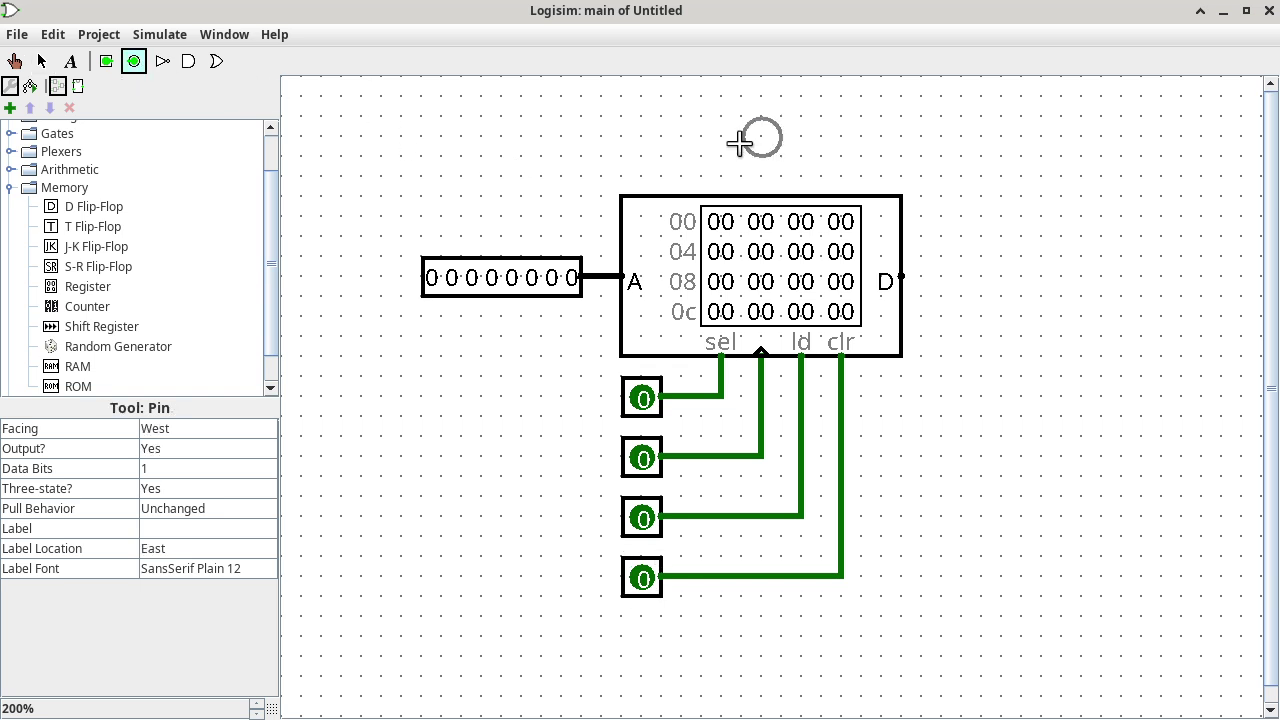
left_click(946, 265)
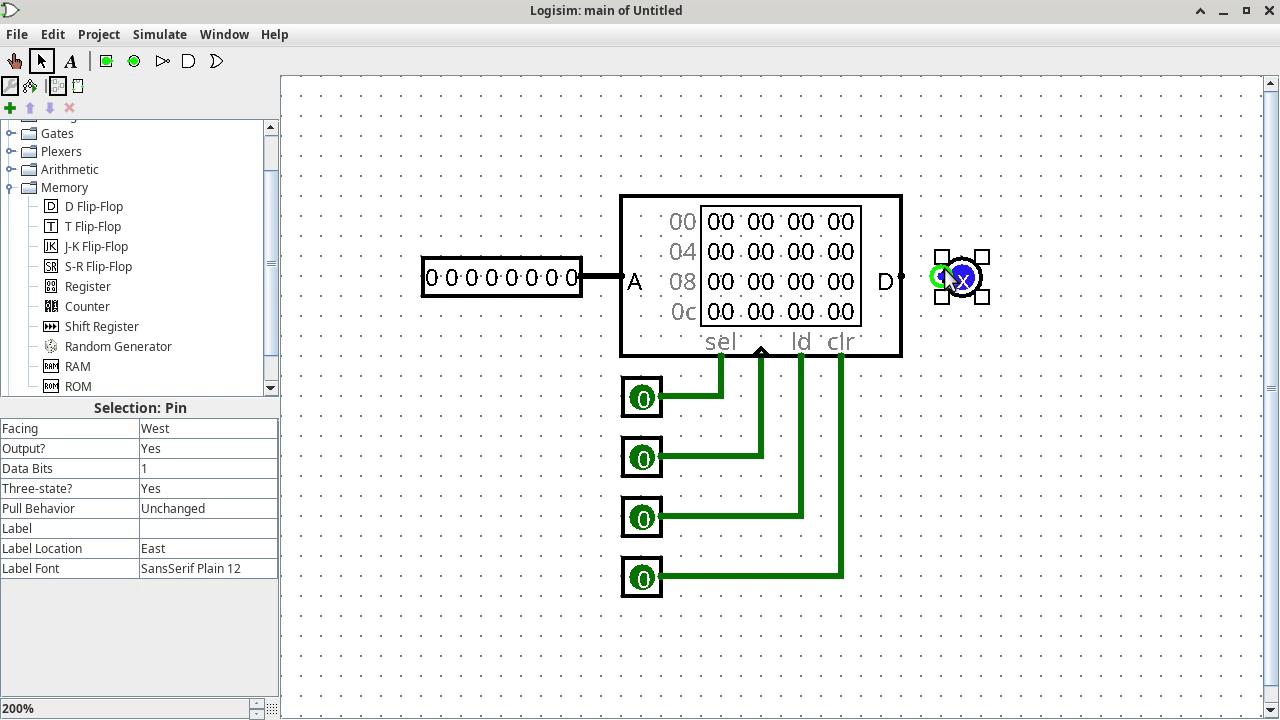
left_click(248, 470)
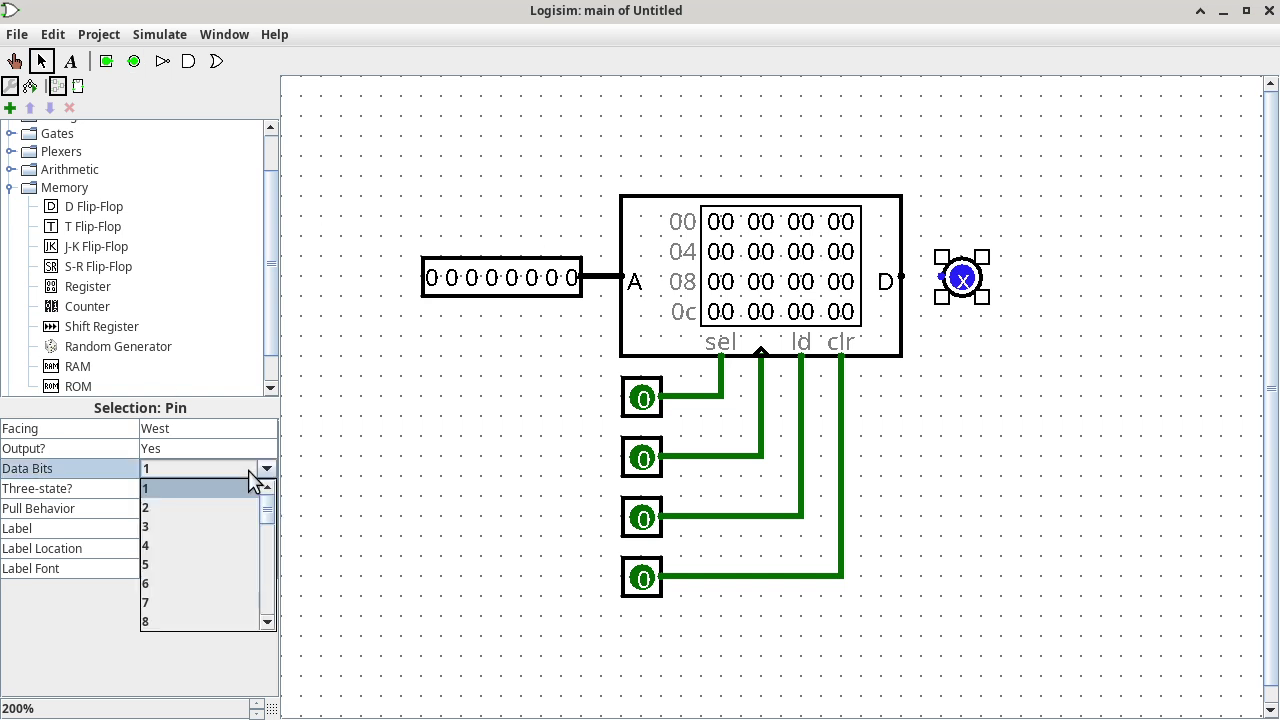
left_click(214, 616)
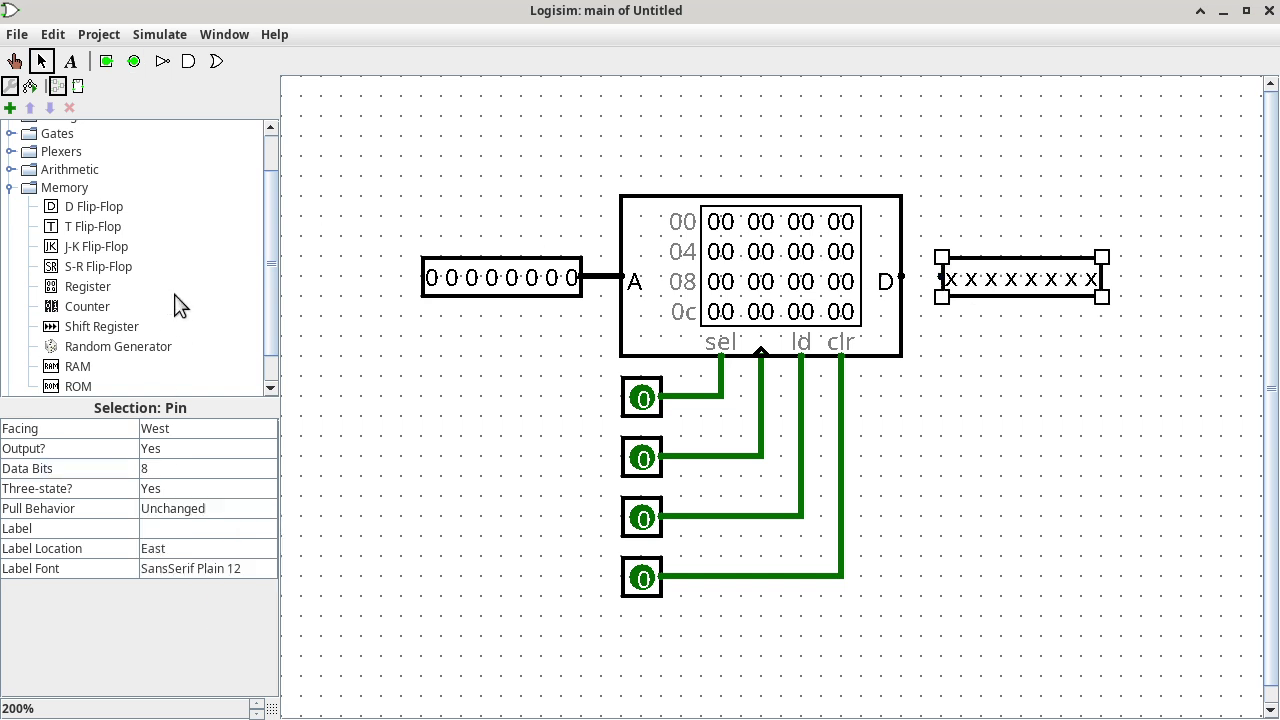
left_click_drag(937, 277, 902, 277)
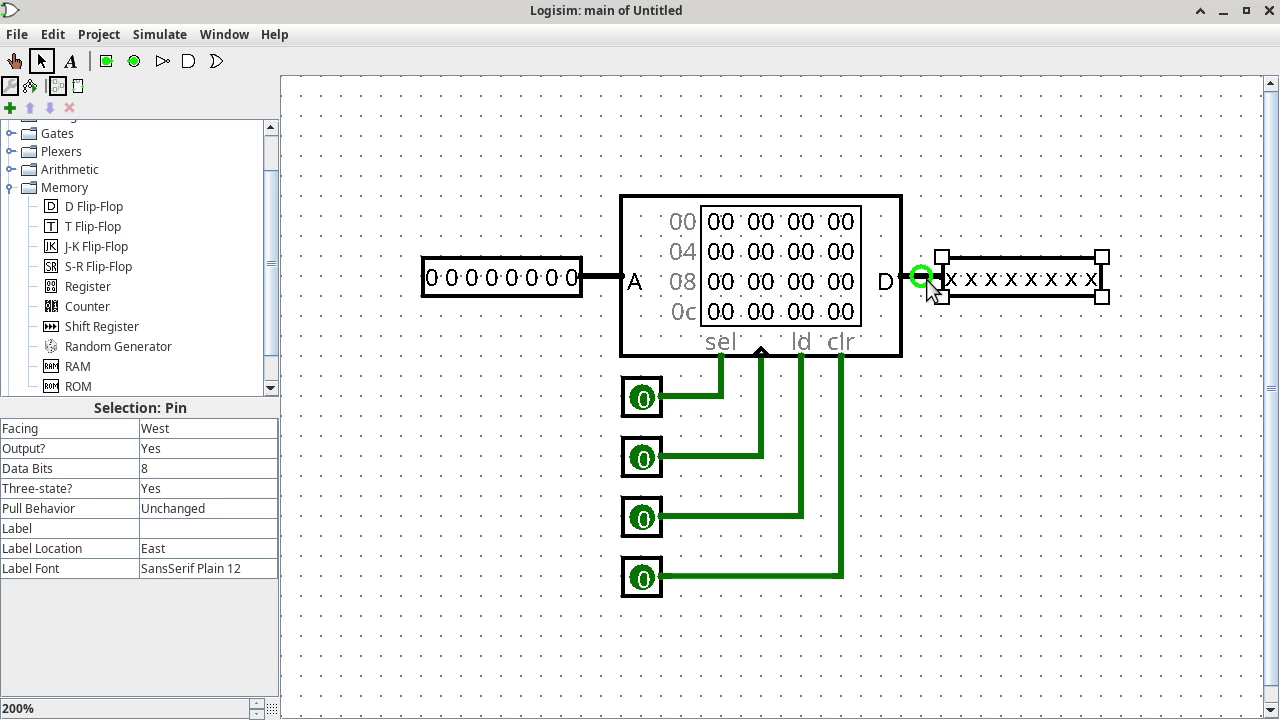
Step: Open the RAM page of the Memory library in Logisim's Library Reference
left_click(272, 40)
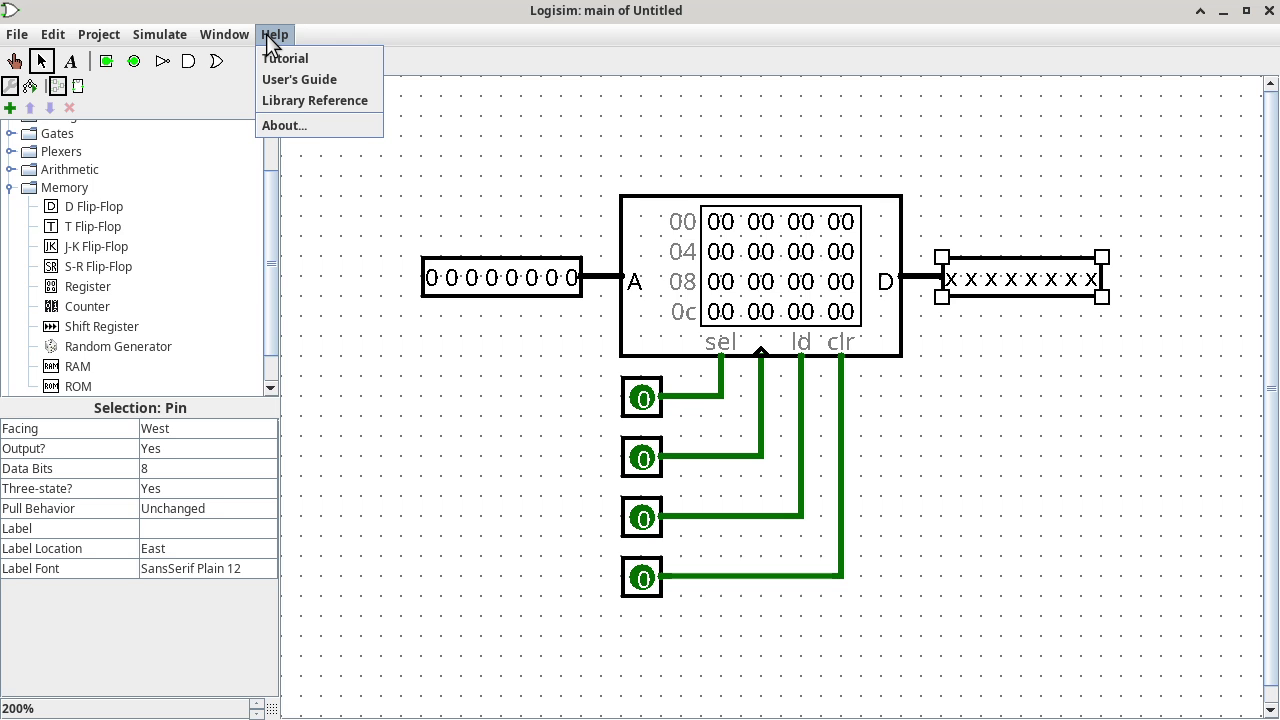
left_click(278, 101)
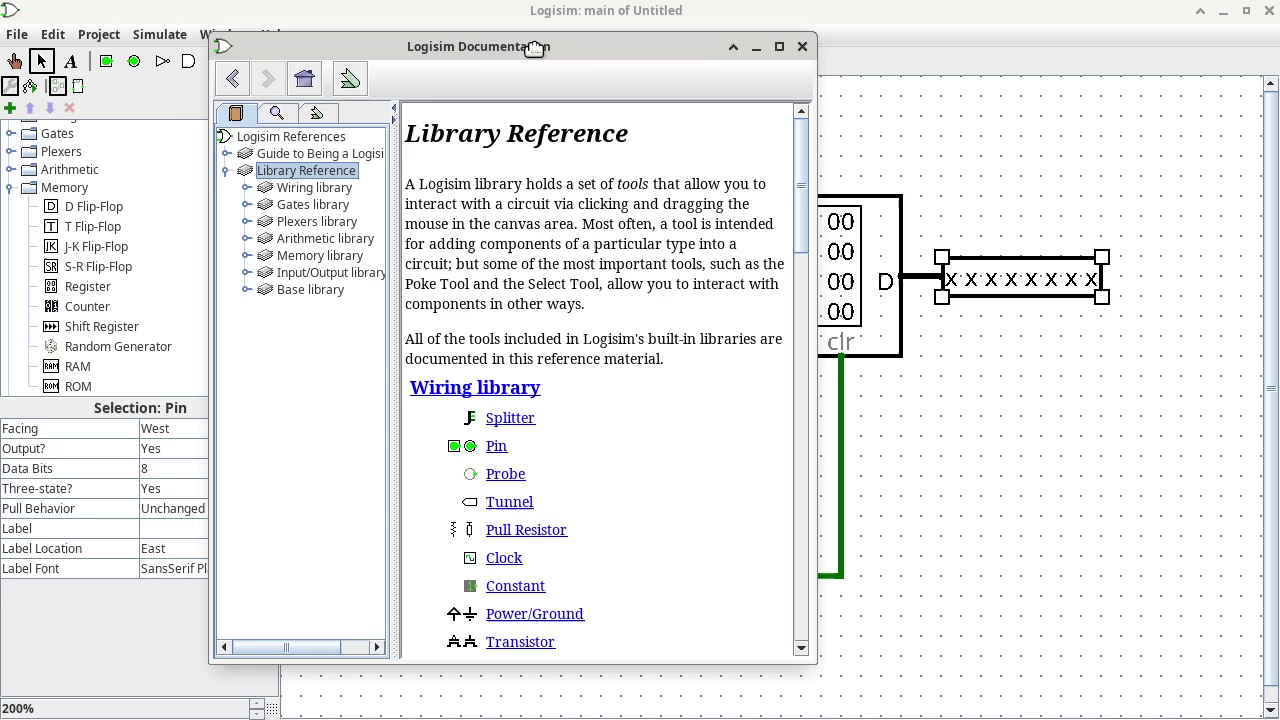
left_click_drag(541, 55, 510, 55)
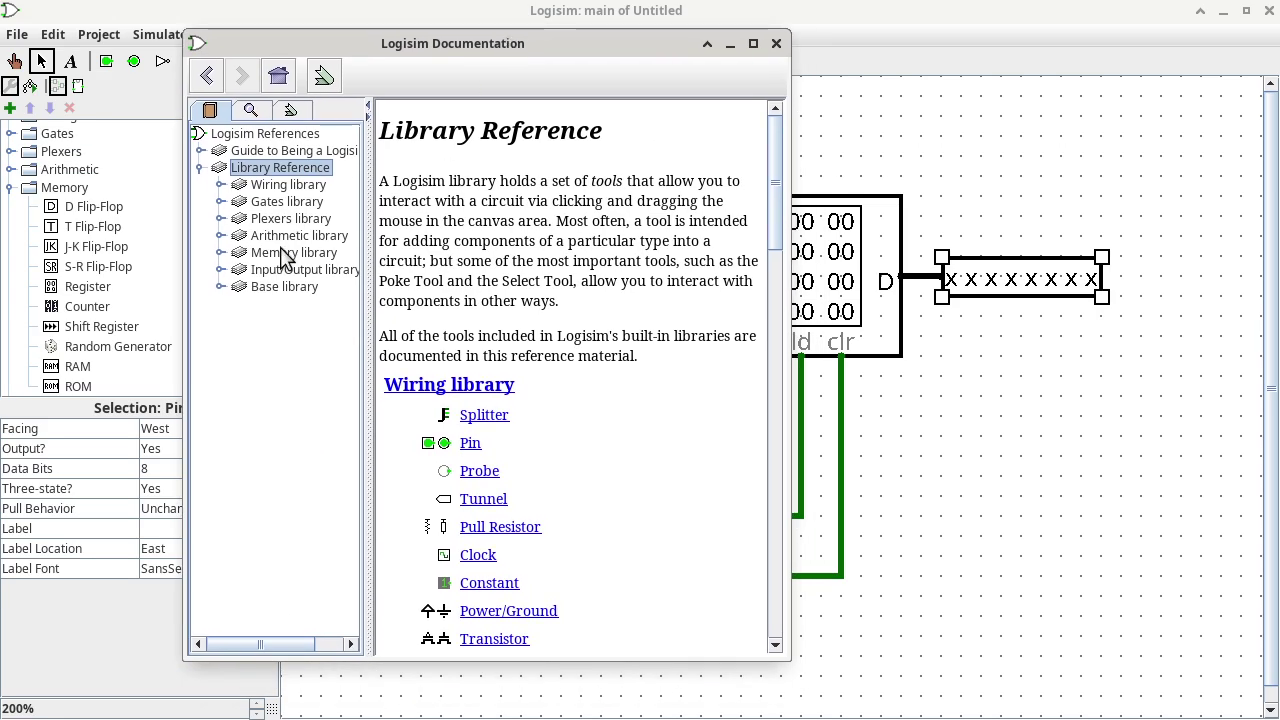
left_click(221, 252)
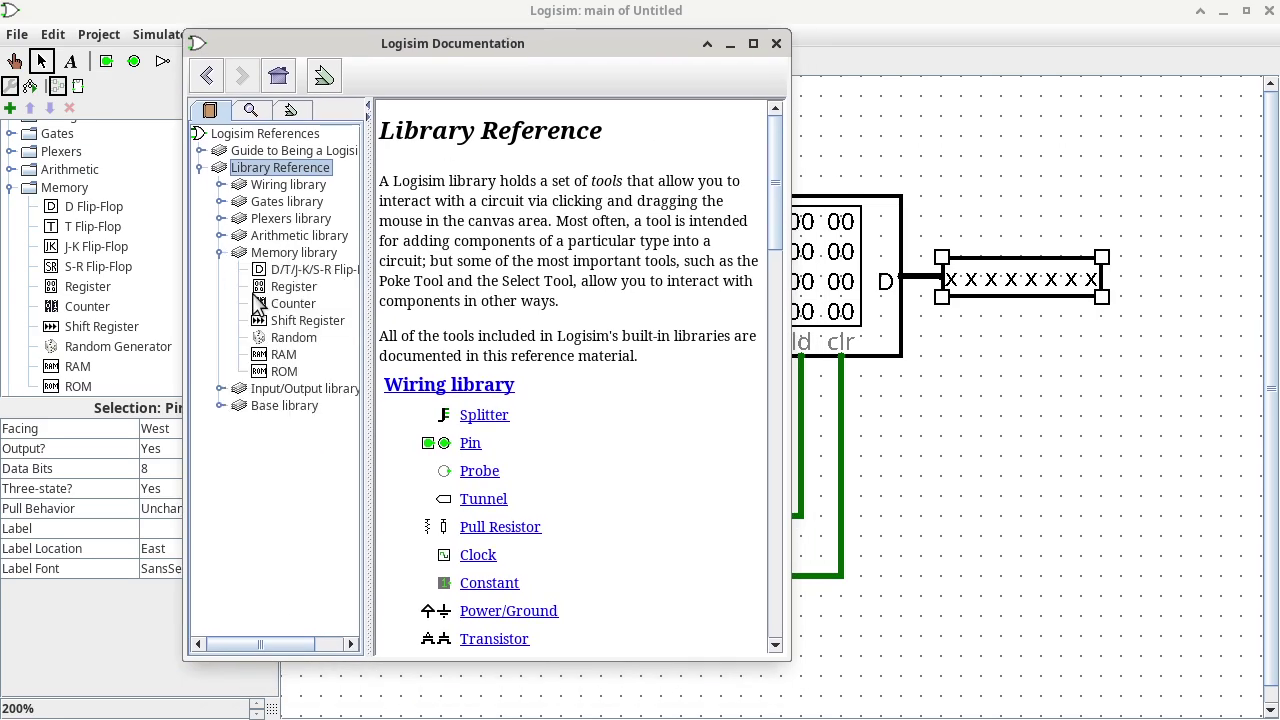
left_click(284, 355)
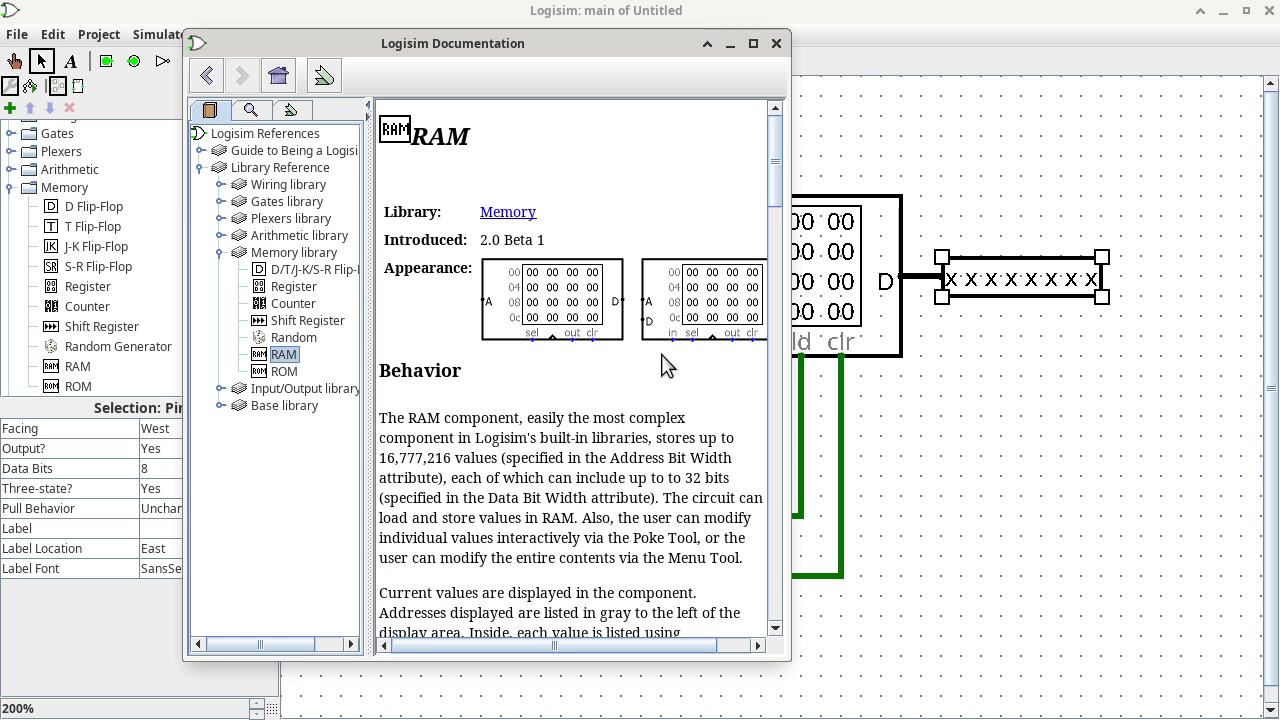
Step: Read the data interface descriptions on the RAM reference page and close the documentation
scroll(665, 362, "down", 8)
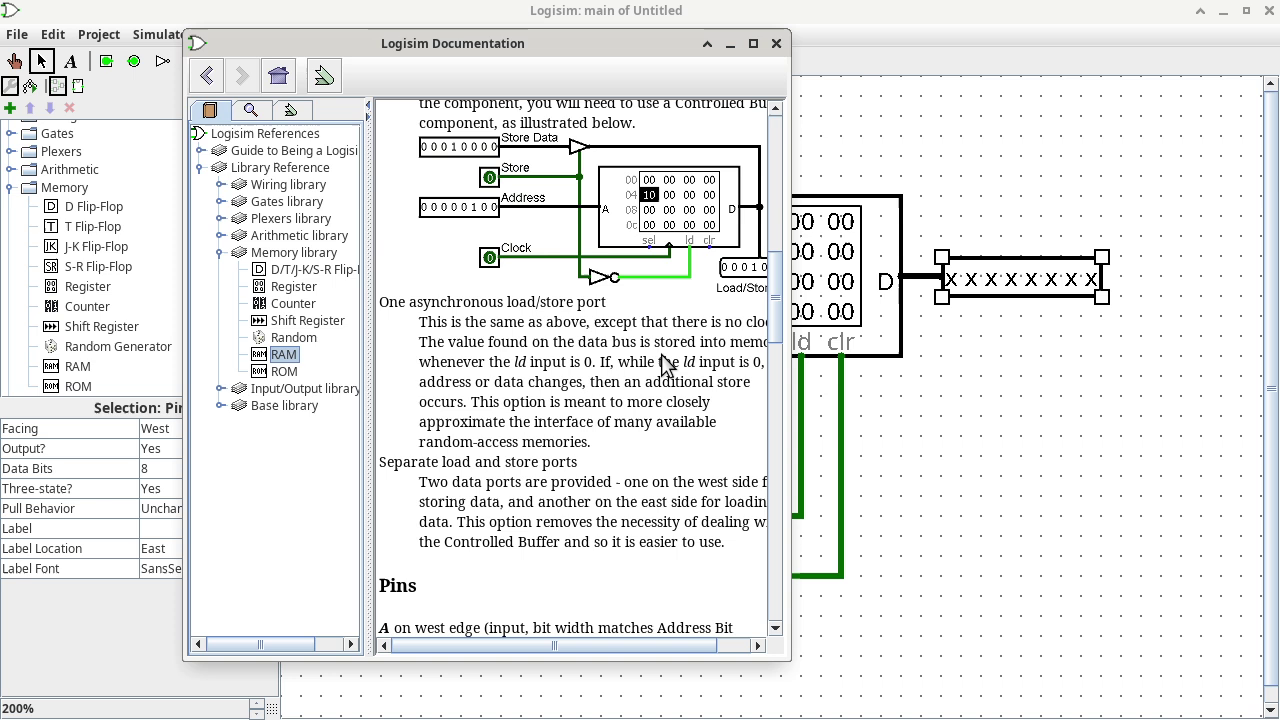
left_click(776, 44)
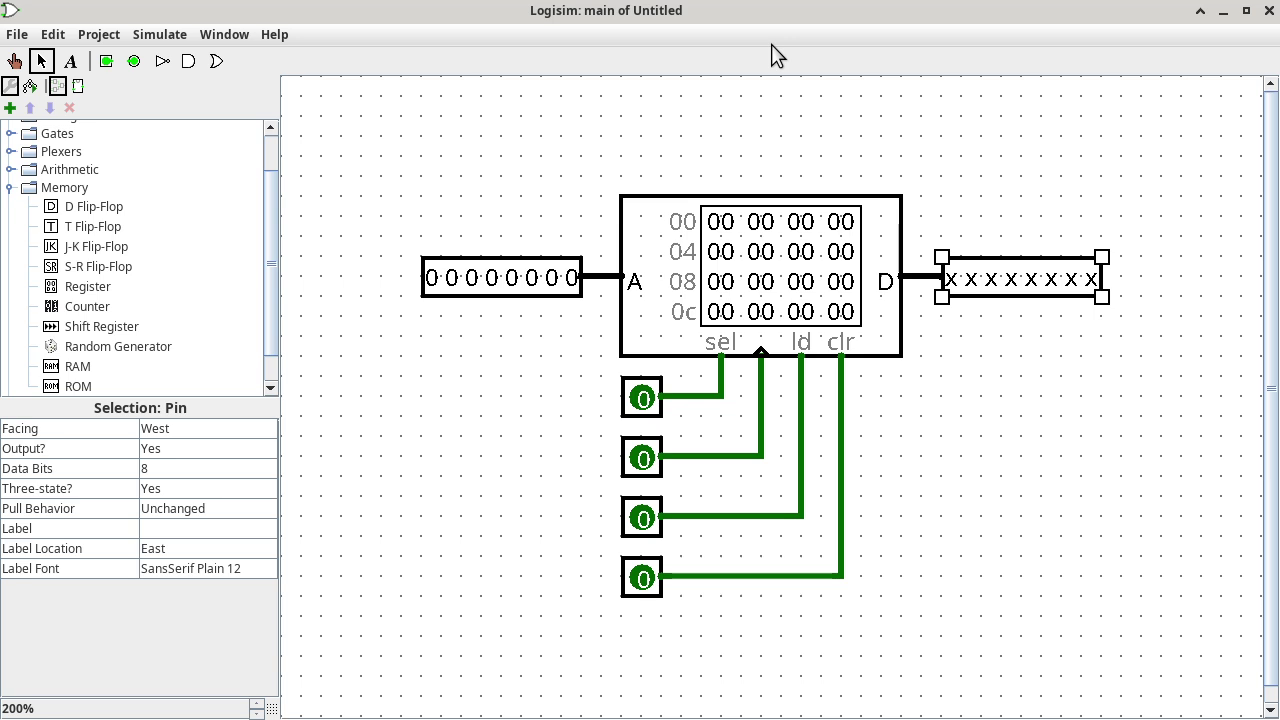
Step: Poke values straight into the RAM cells: 8a at address 01, 1e at address 0a and 2f at address 04
left_click(15, 62)
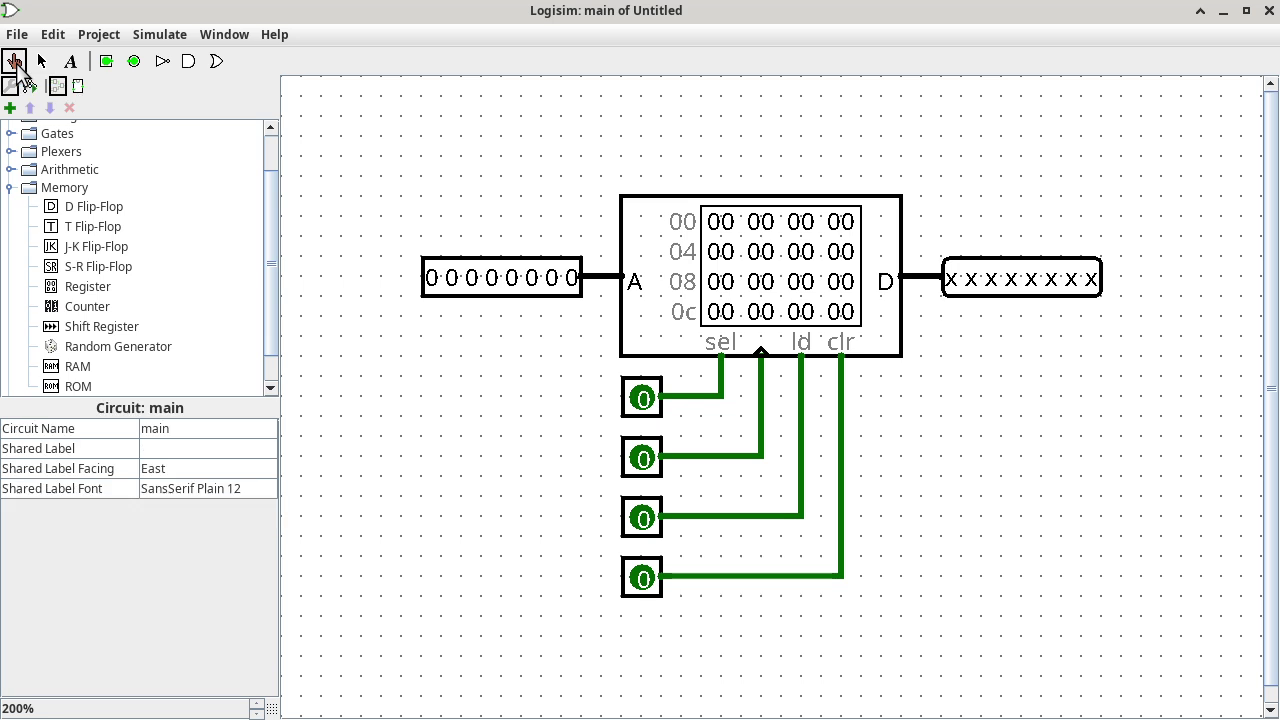
left_click(757, 224)
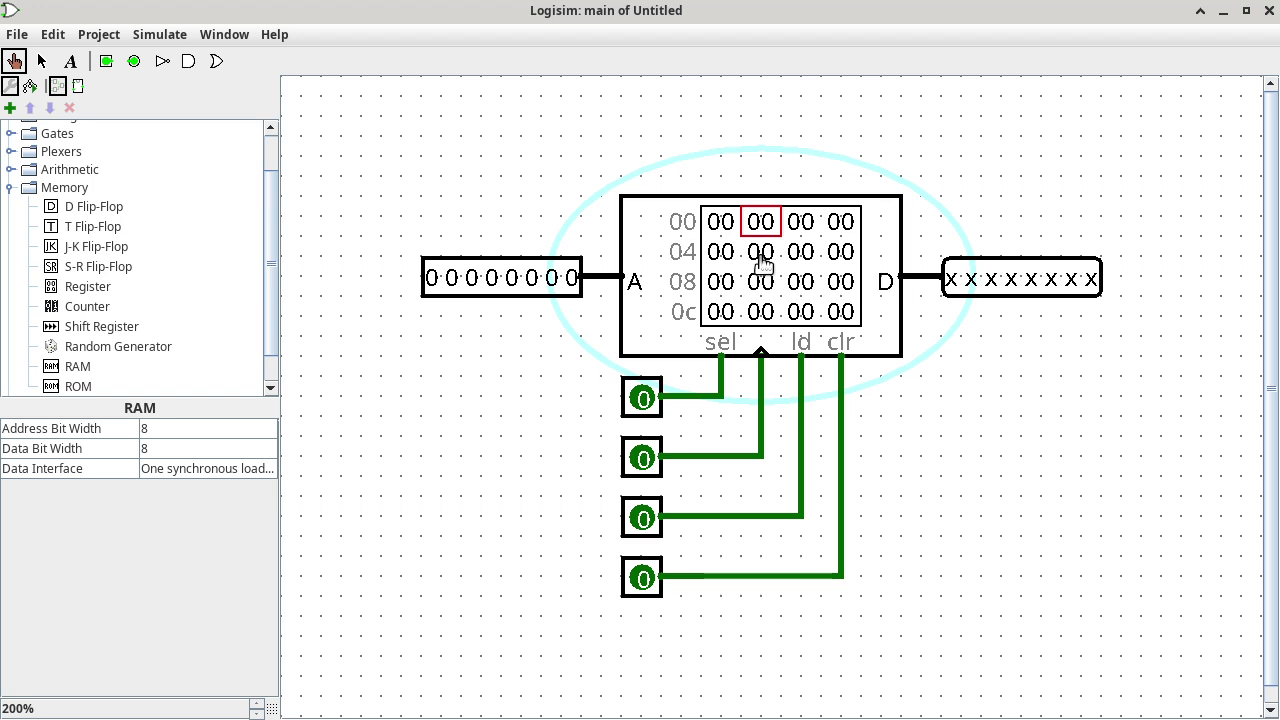
type("8a")
left_click(791, 286)
type("1e")
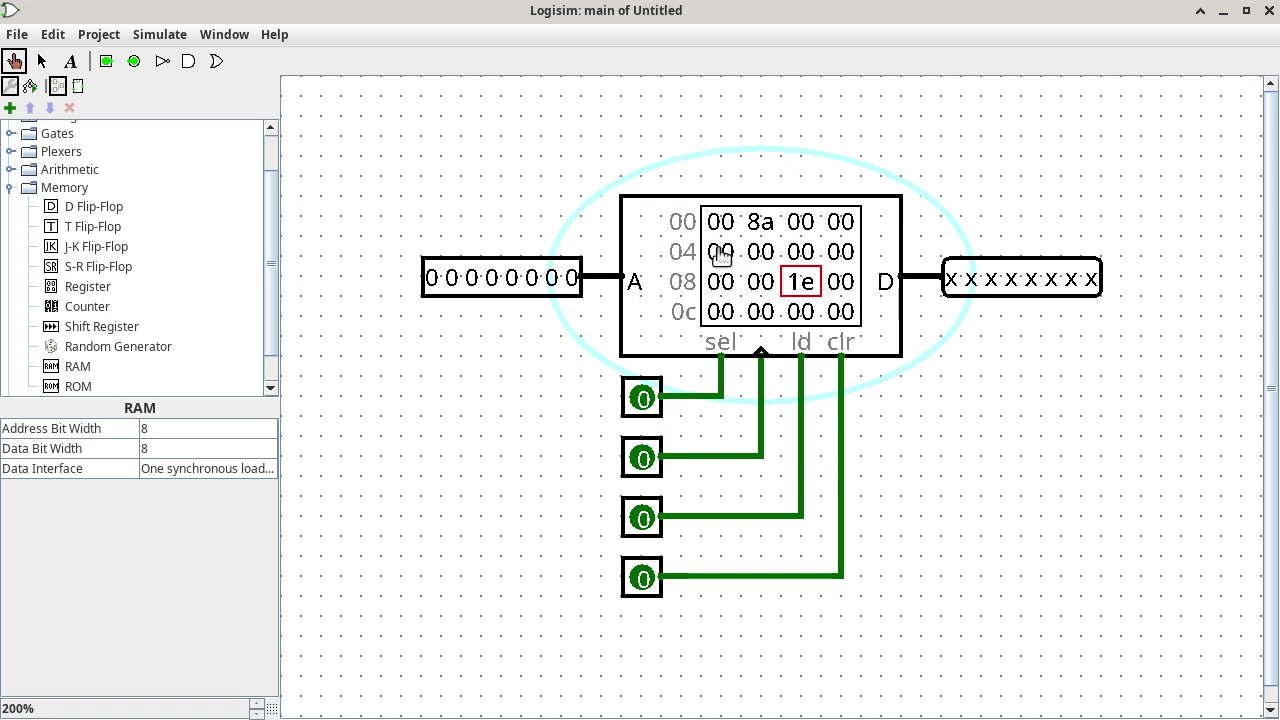
left_click(722, 255)
type("2f")
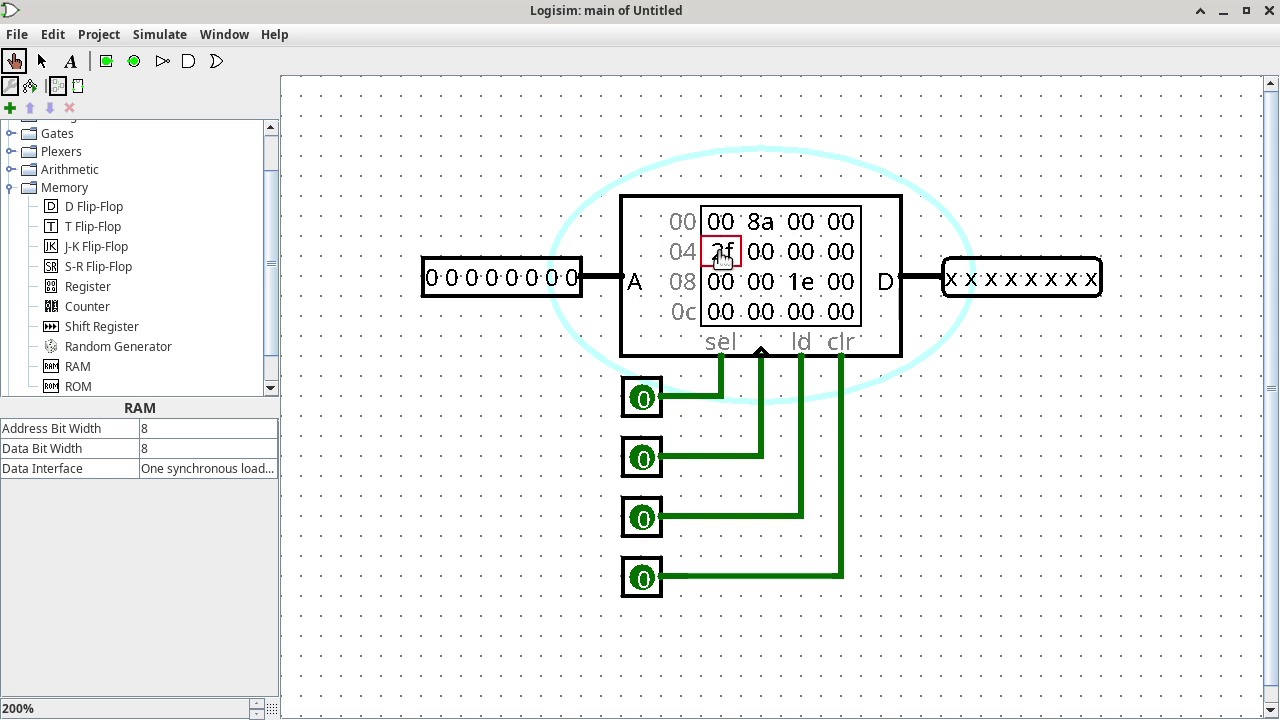
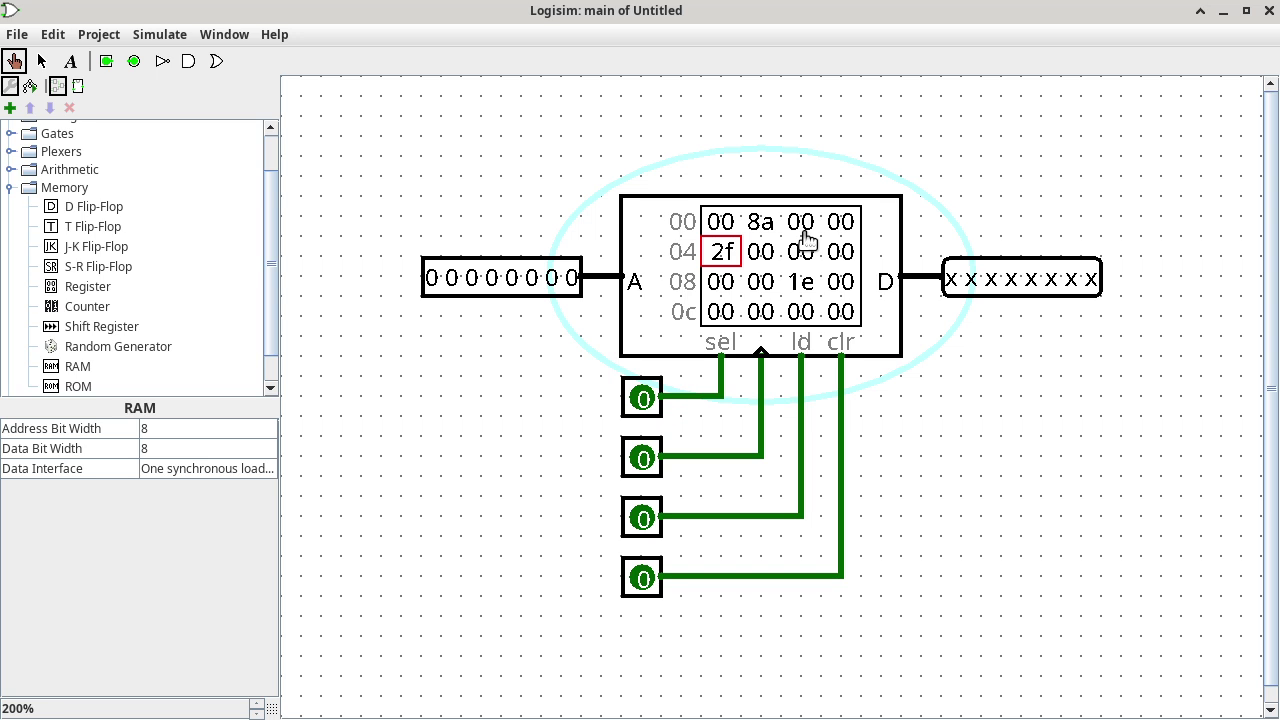
Step: Open the RAM's contents in the hex editor, enlarged to show all rows, and store c5 at address dd
right_click(806, 239)
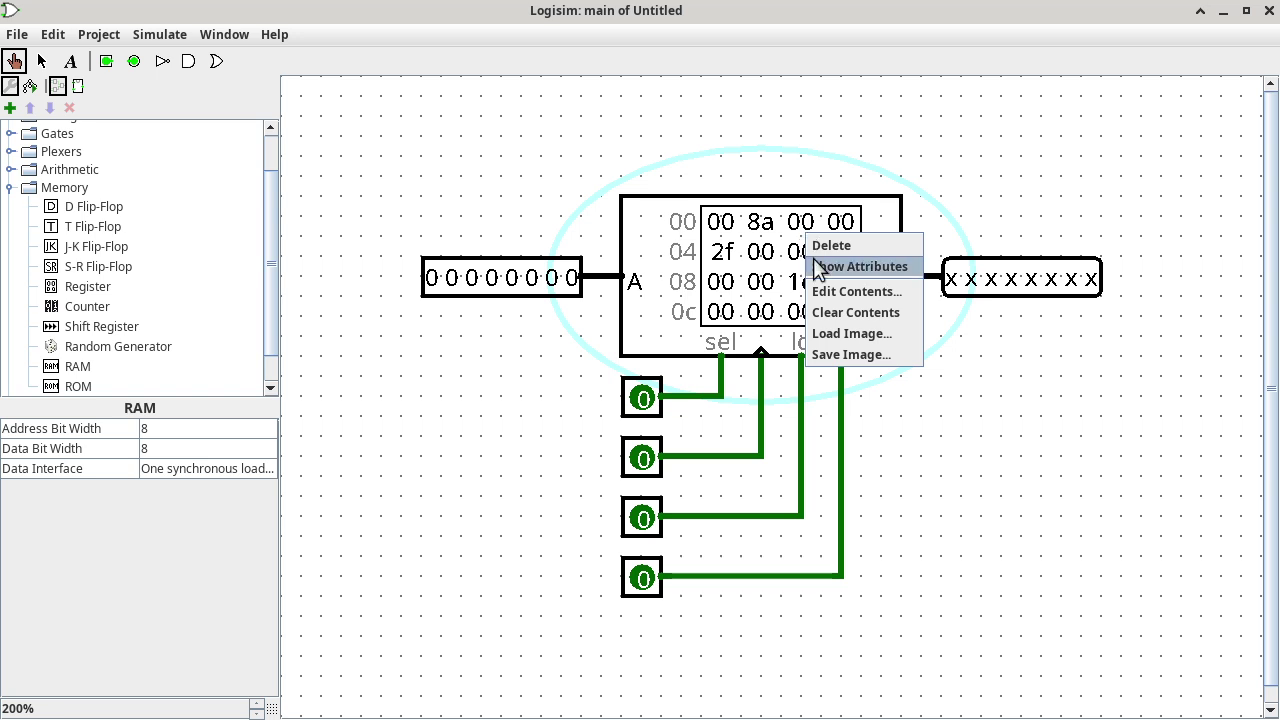
left_click(828, 291)
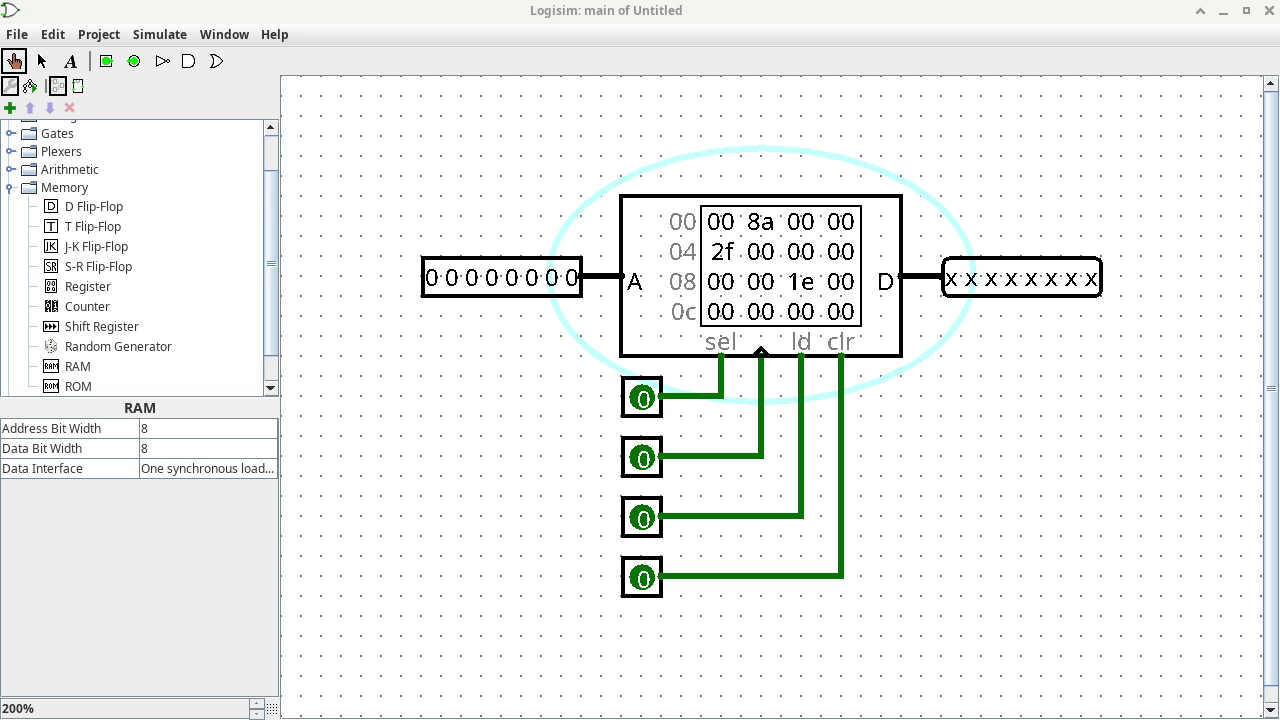
left_click_drag(680, 12, 510, 99)
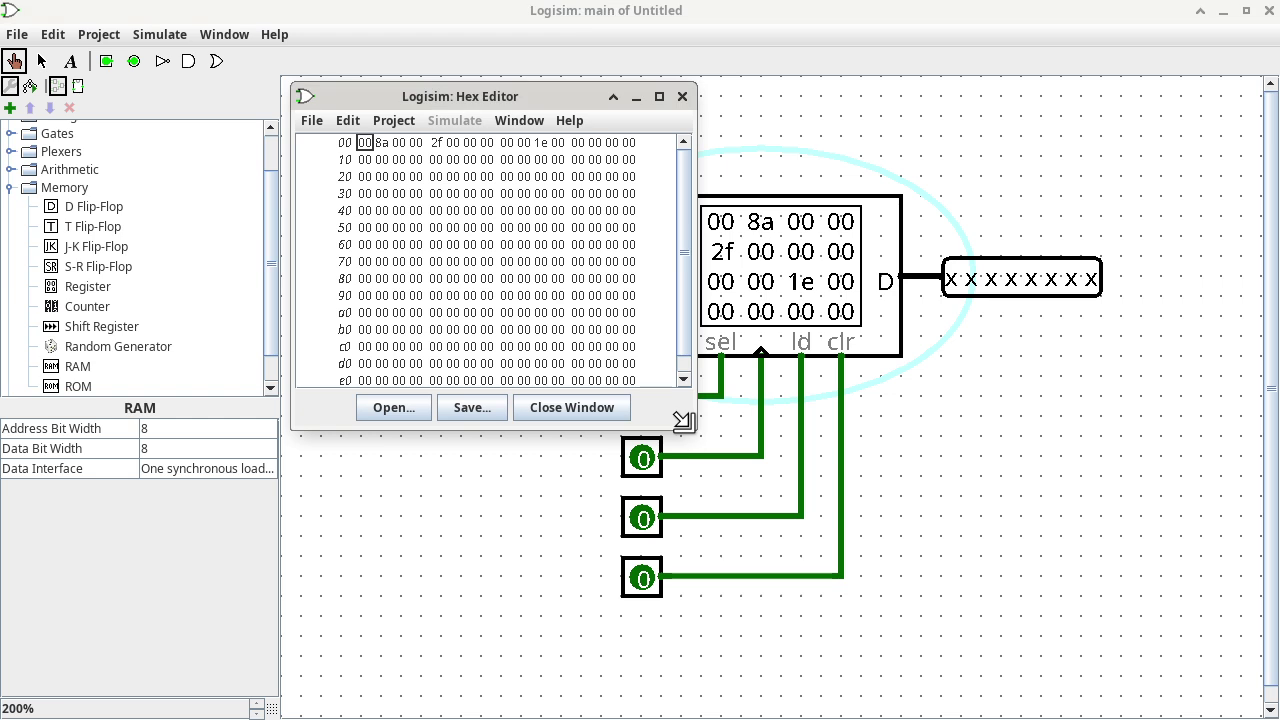
left_click_drag(683, 420, 713, 475)
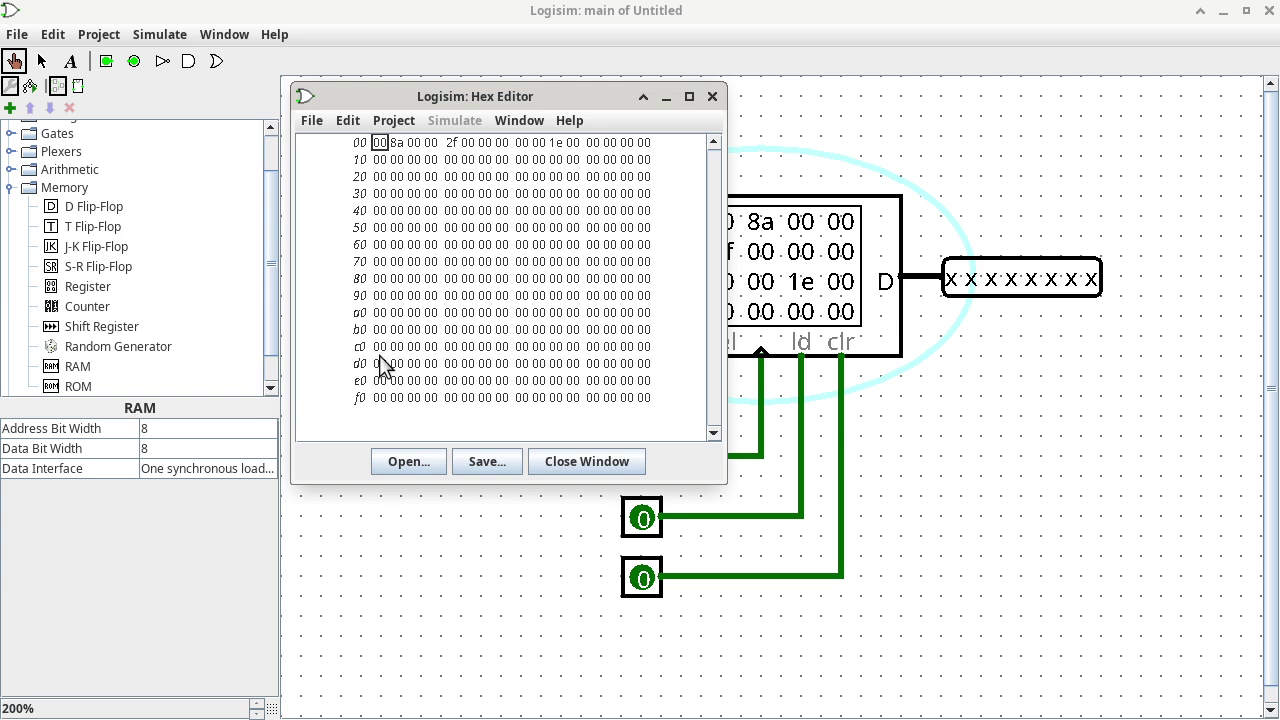
left_click(381, 298)
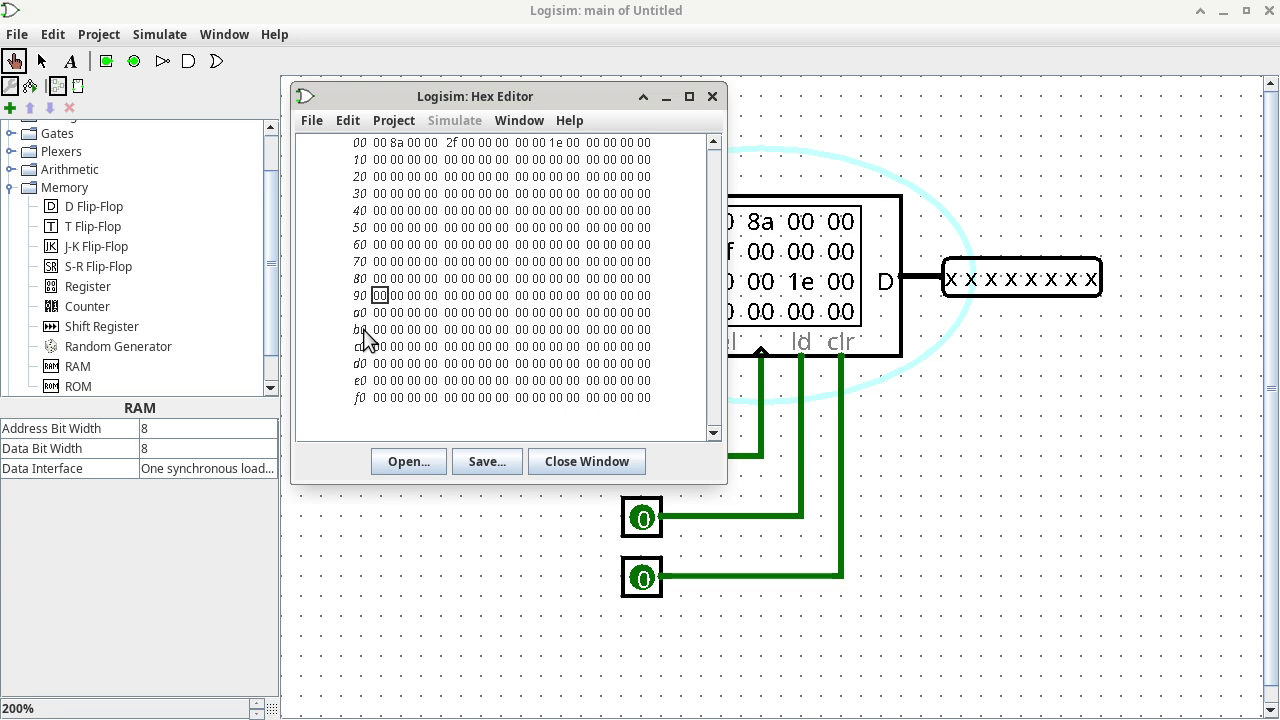
left_click(611, 364)
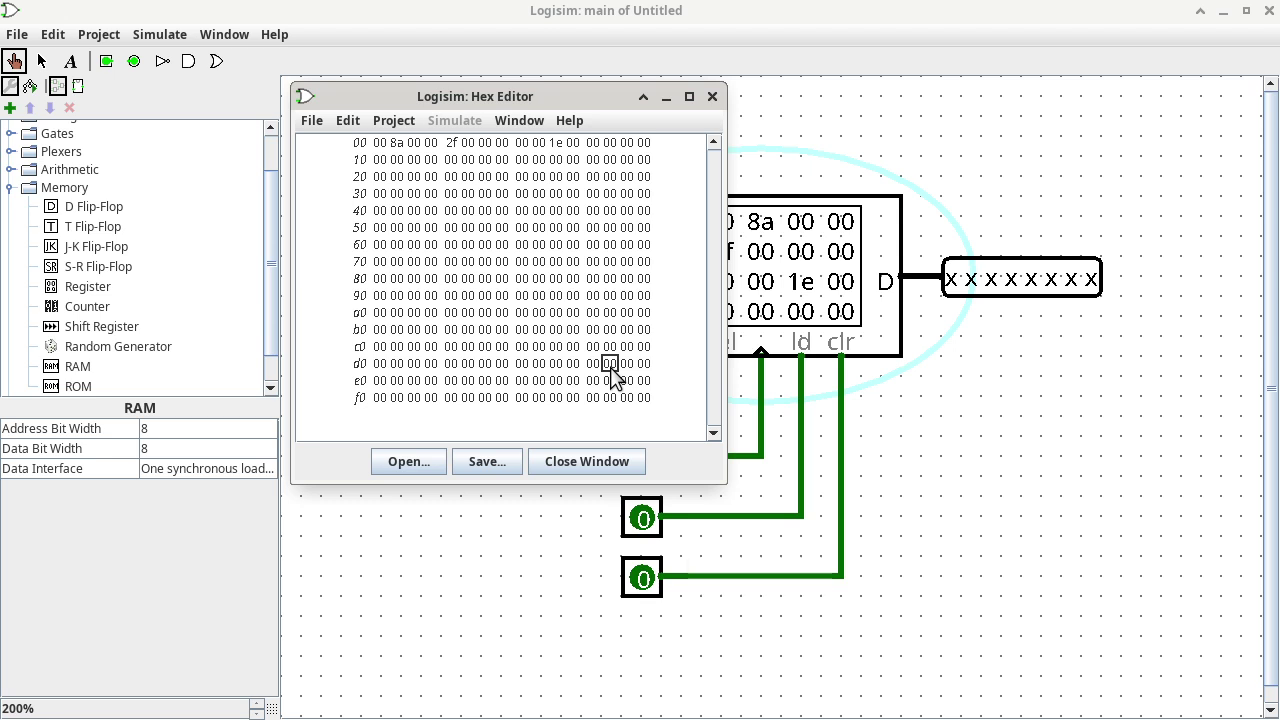
type("c5")
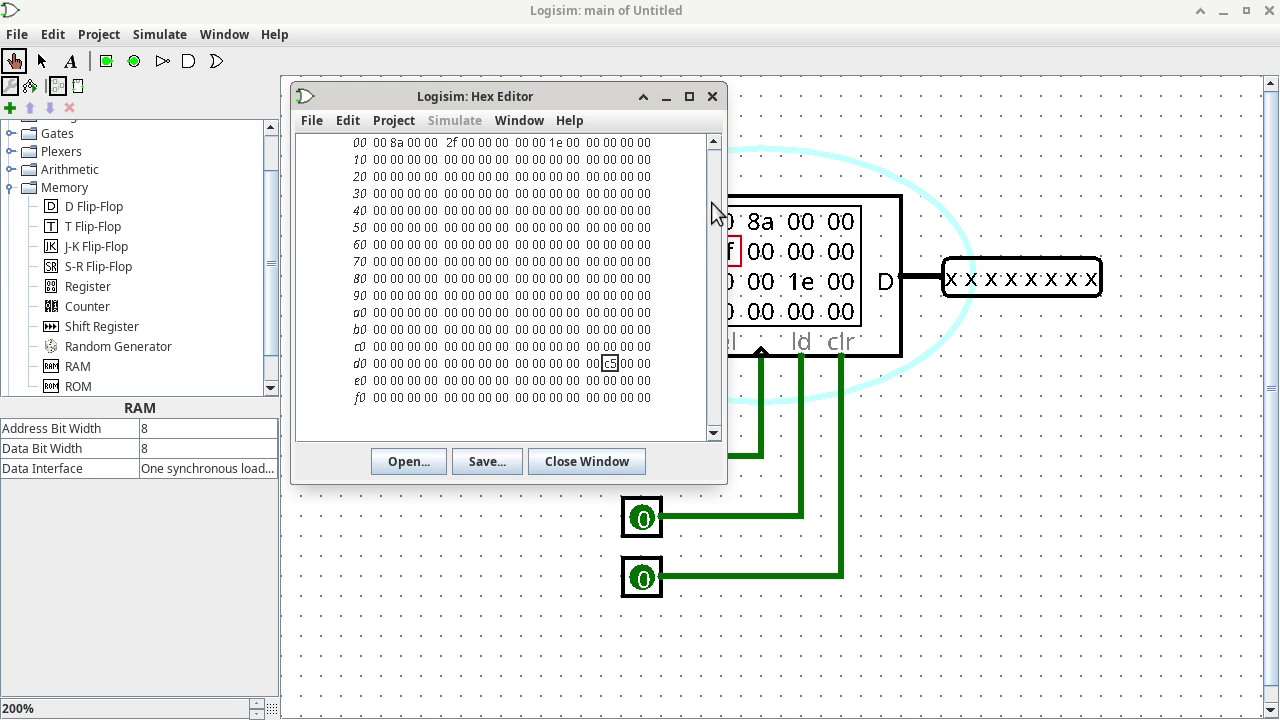
Step: Move the hex editor window aside so the RAM and all its pins are uncovered
left_click(555, 75)
left_click(548, 97)
left_click_drag(545, 90, 1081, 340)
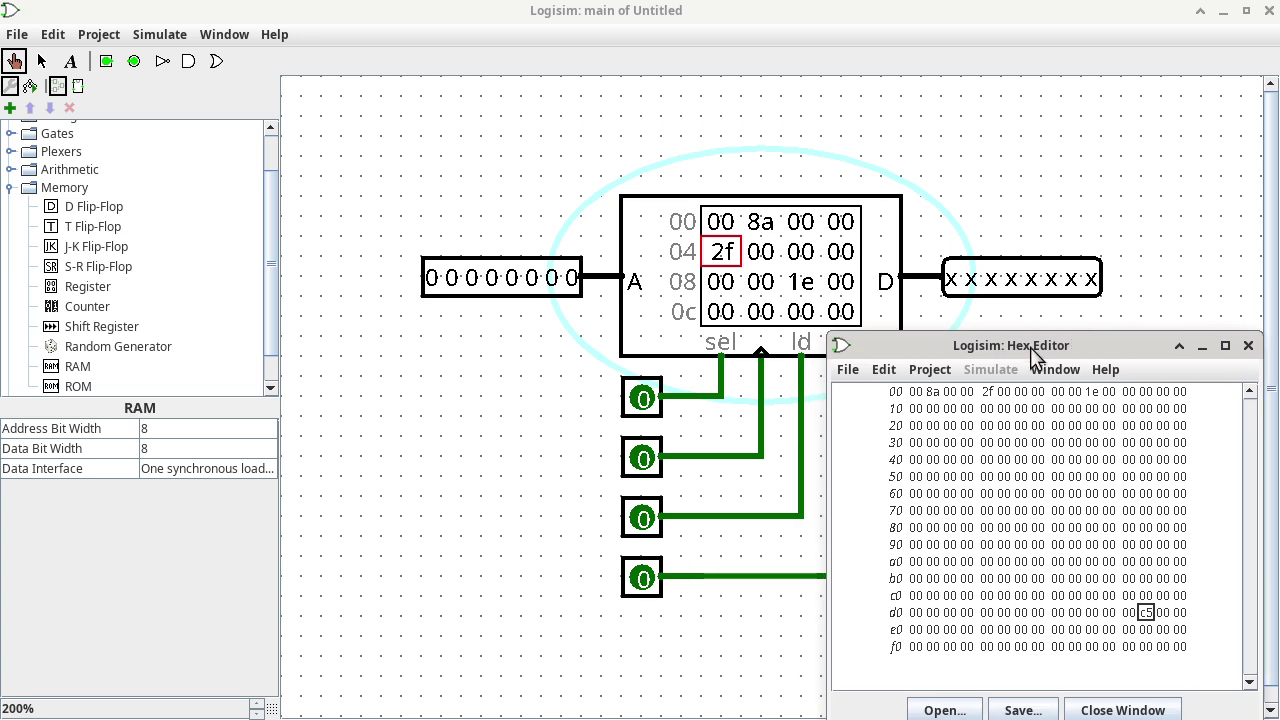
left_click_drag(1030, 347, 832, 214)
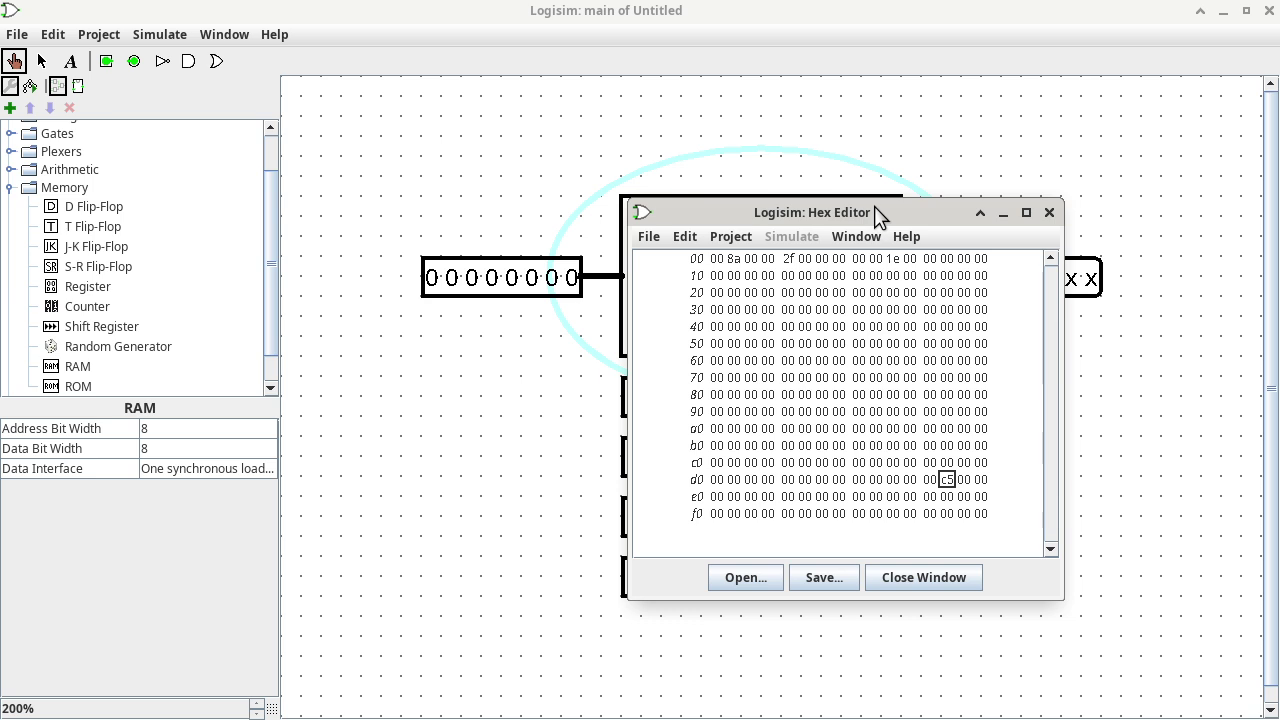
left_click_drag(874, 206, 1190, 388)
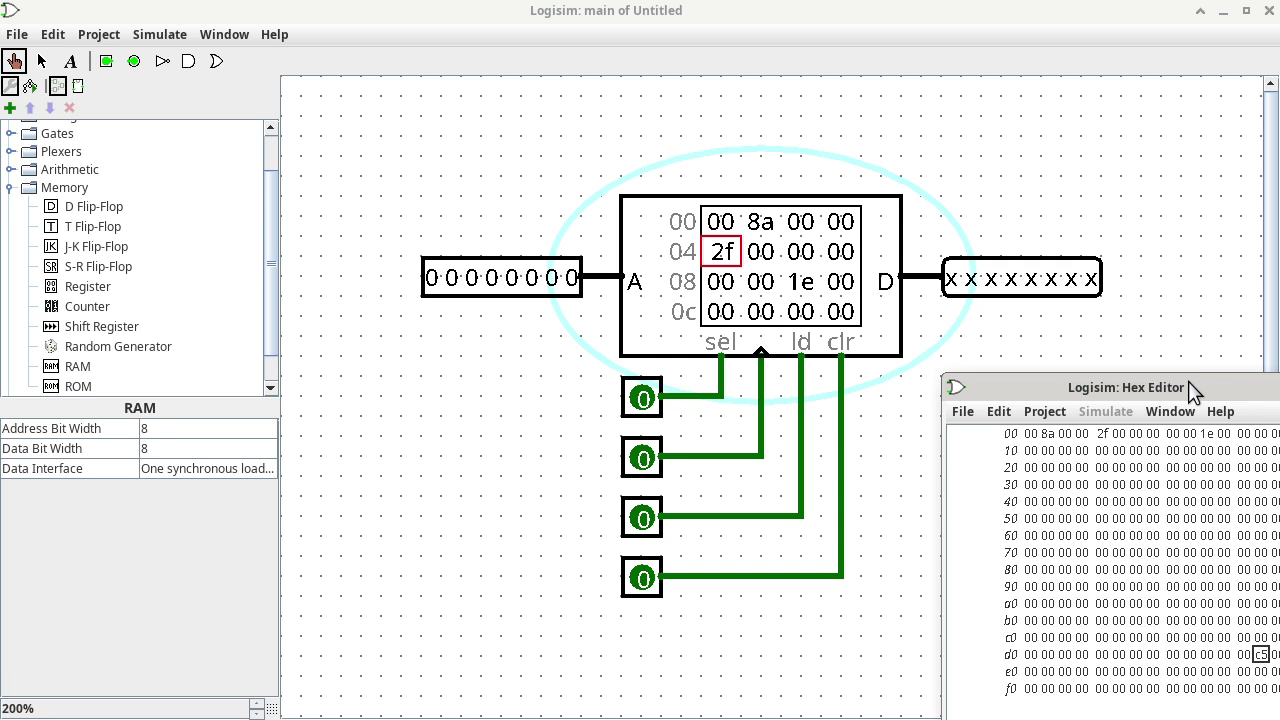
left_click(1063, 366)
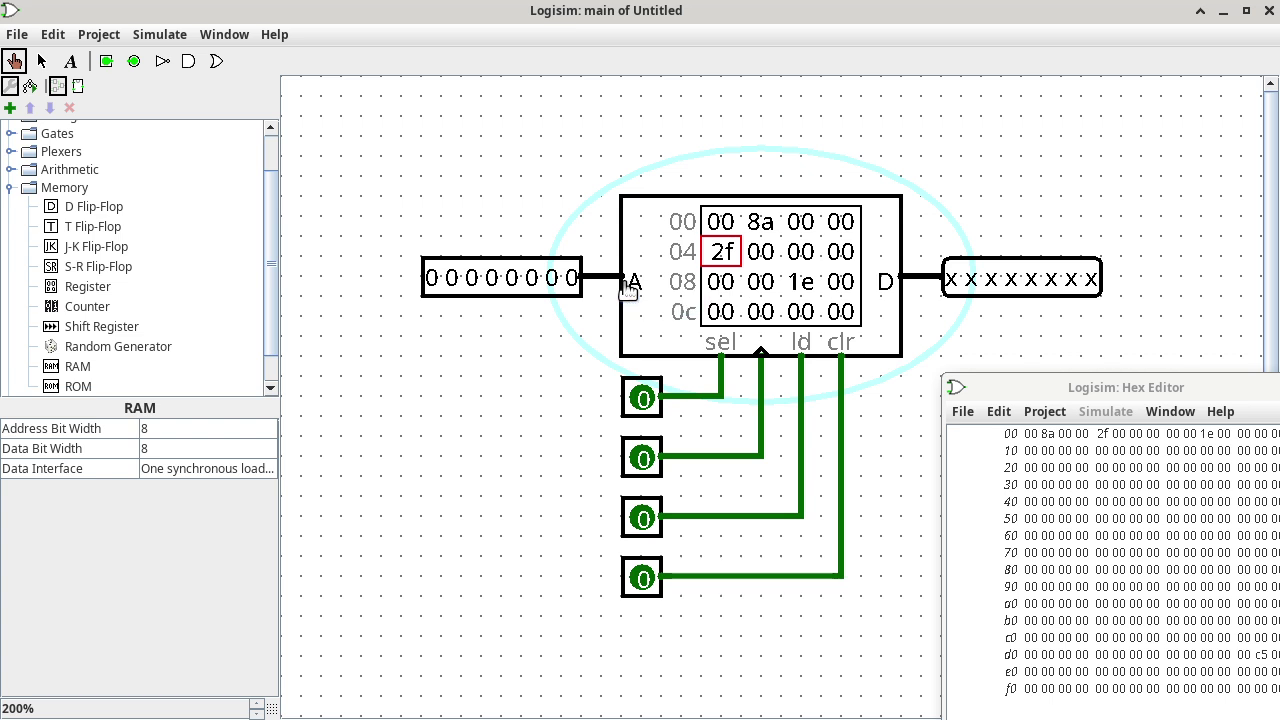
Step: Set the eight-bit address input to 11011101
left_click(441, 283)
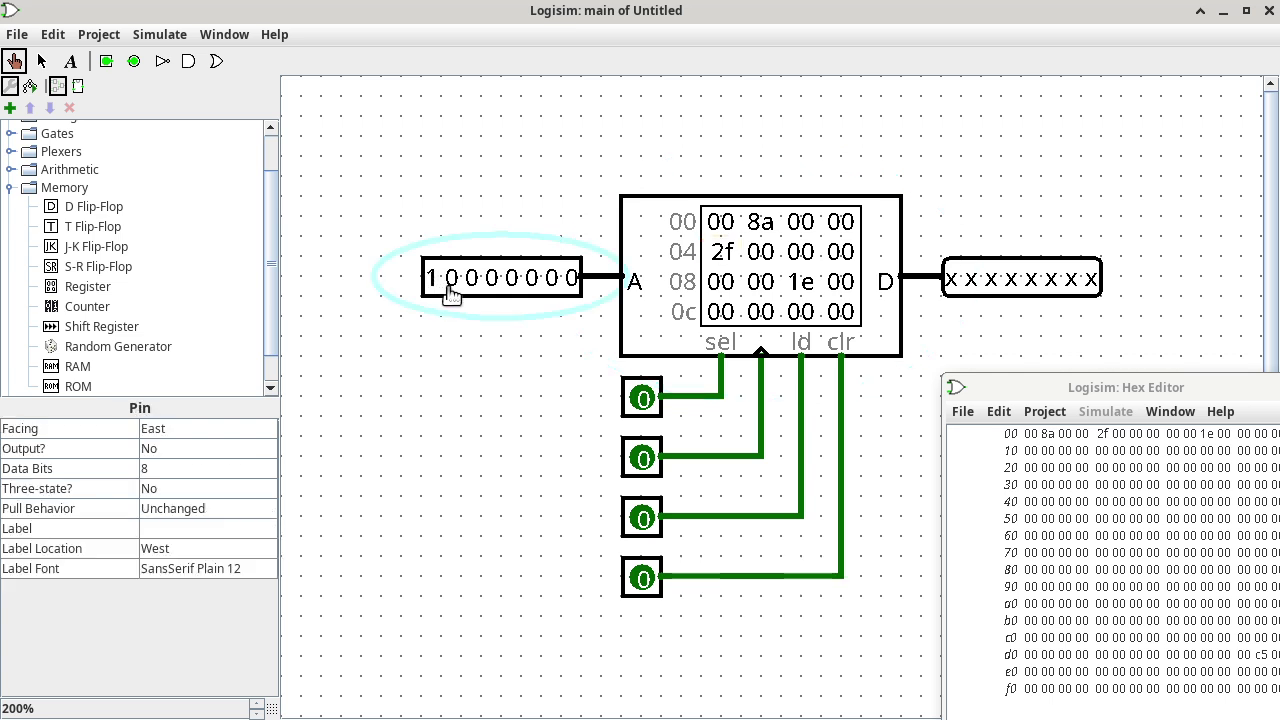
left_click(452, 283)
left_click(492, 283)
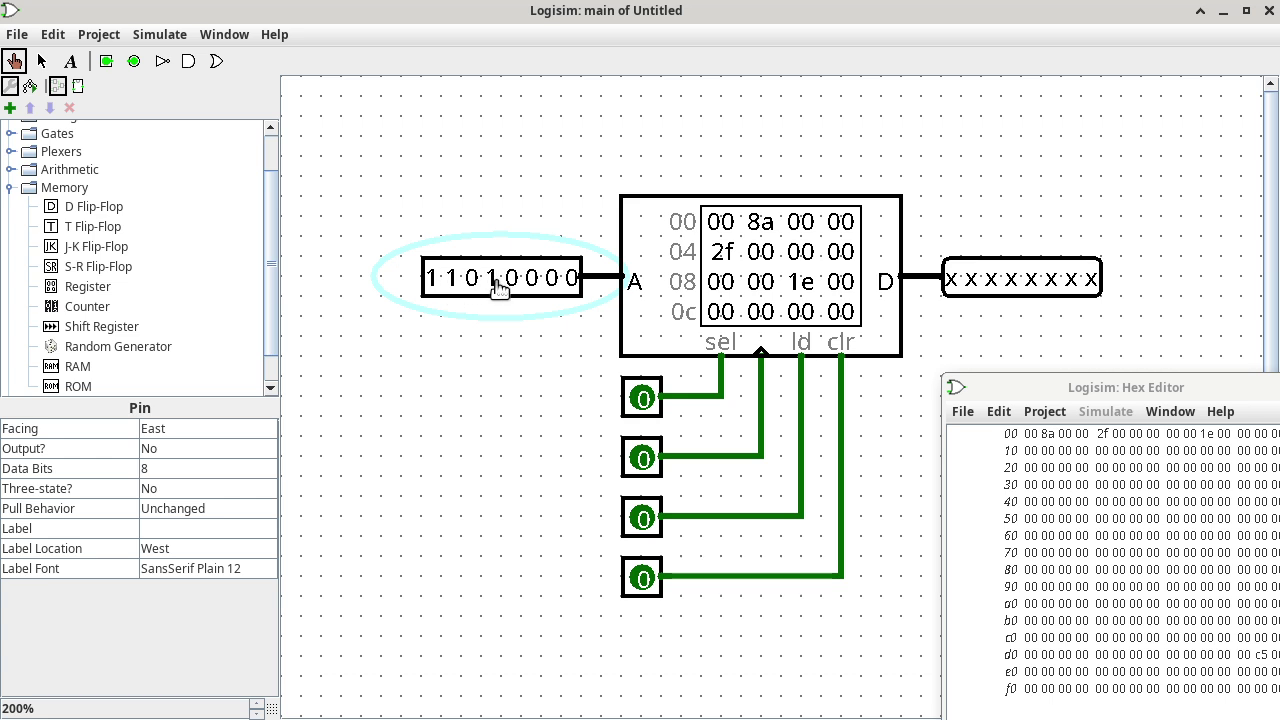
left_click(512, 283)
left_click(532, 283)
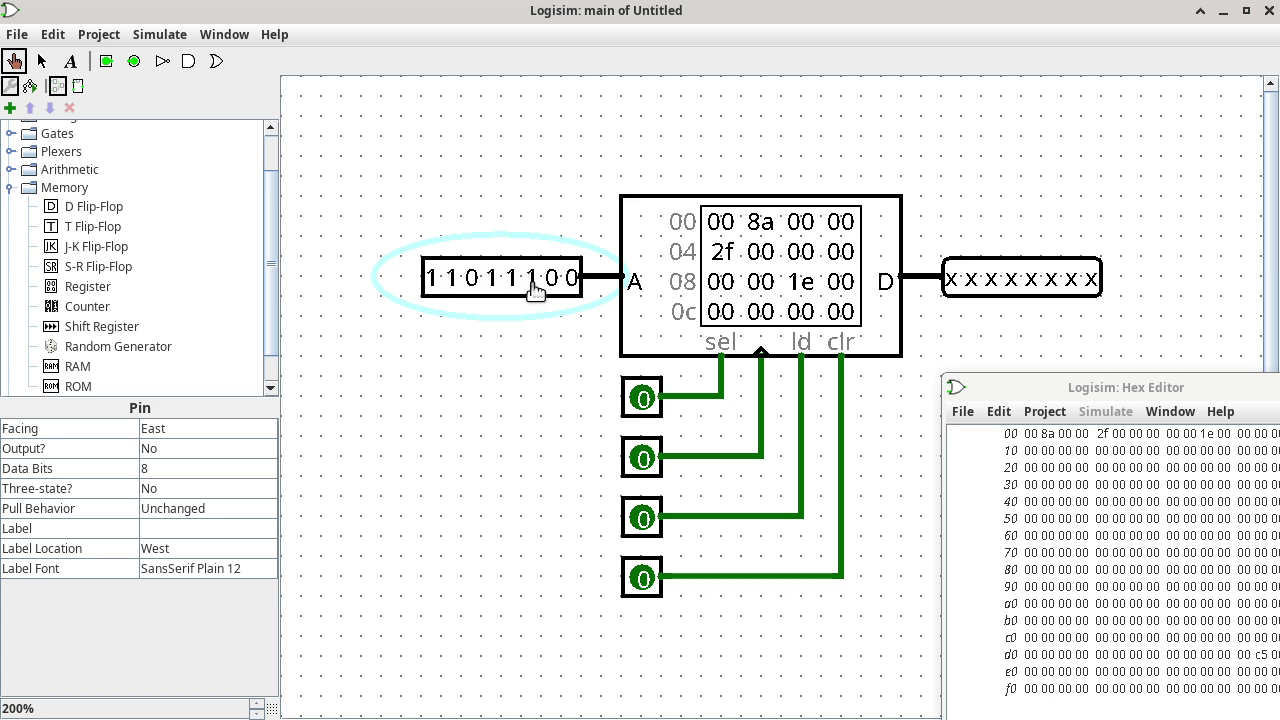
left_click(573, 284)
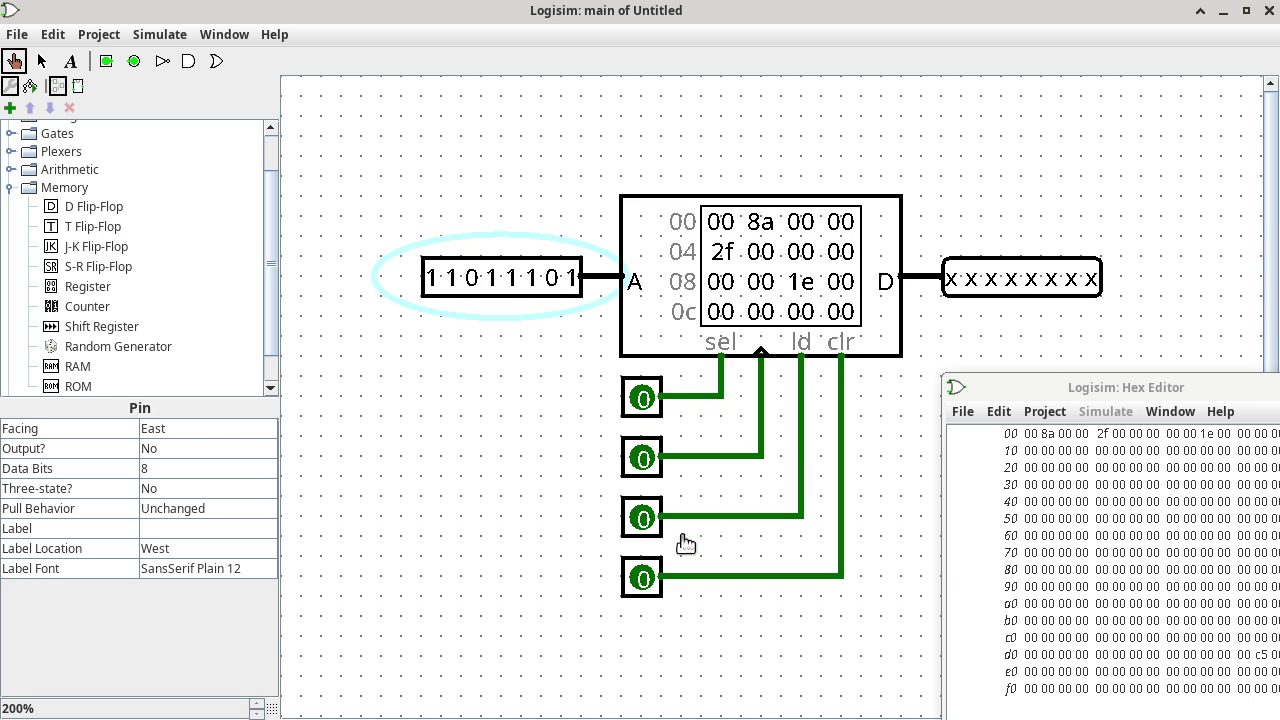
Step: Poke the ld input and the sel input to 1 to read the addressed RAM cell
left_click(645, 523)
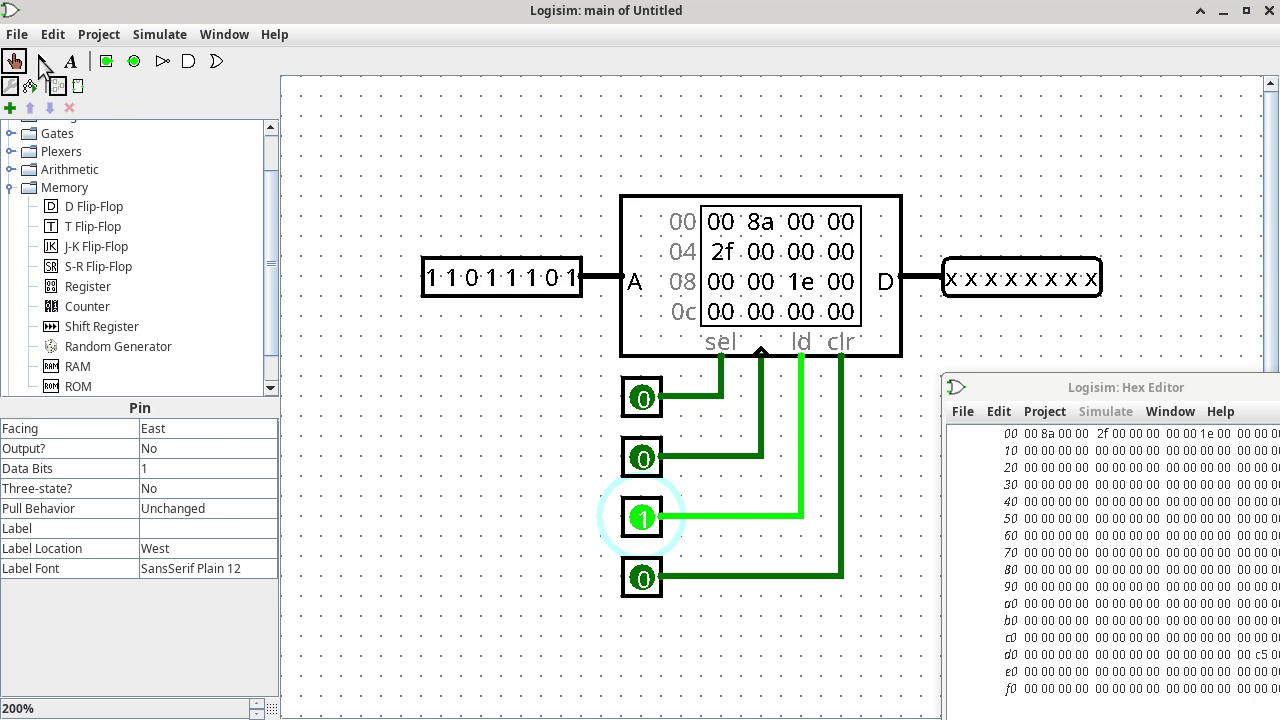
left_click(42, 63)
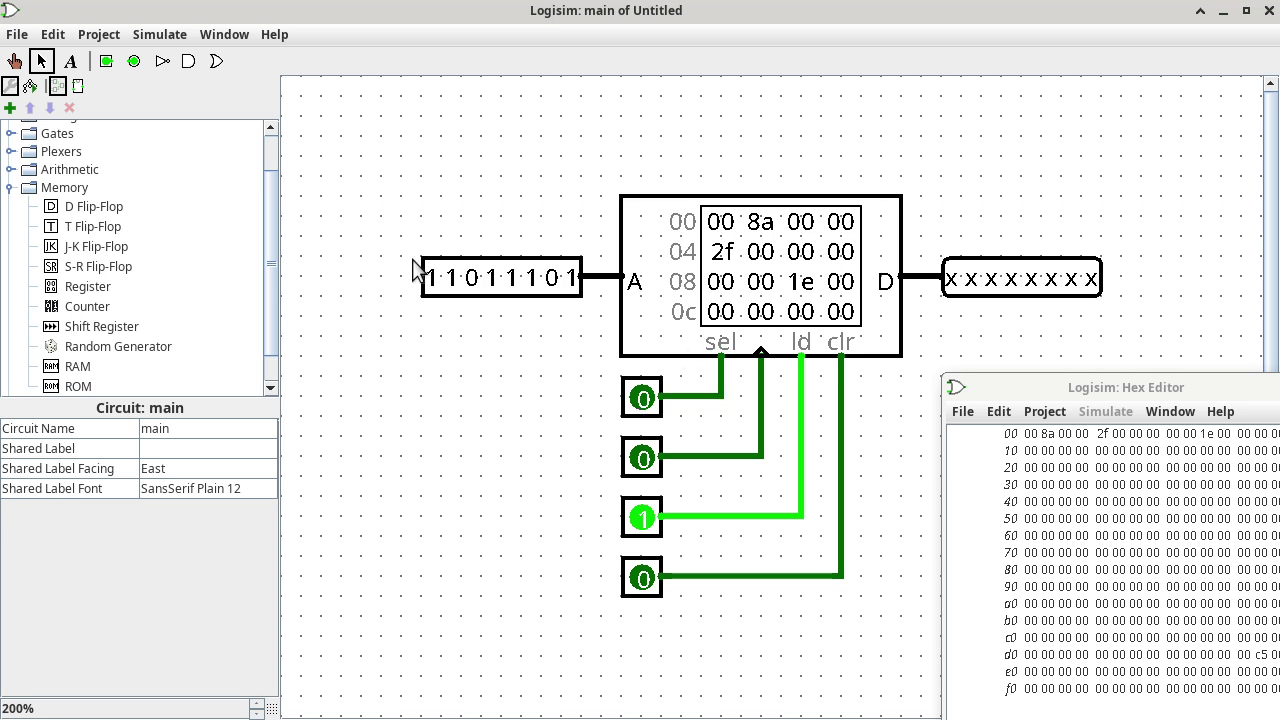
left_click(14, 63)
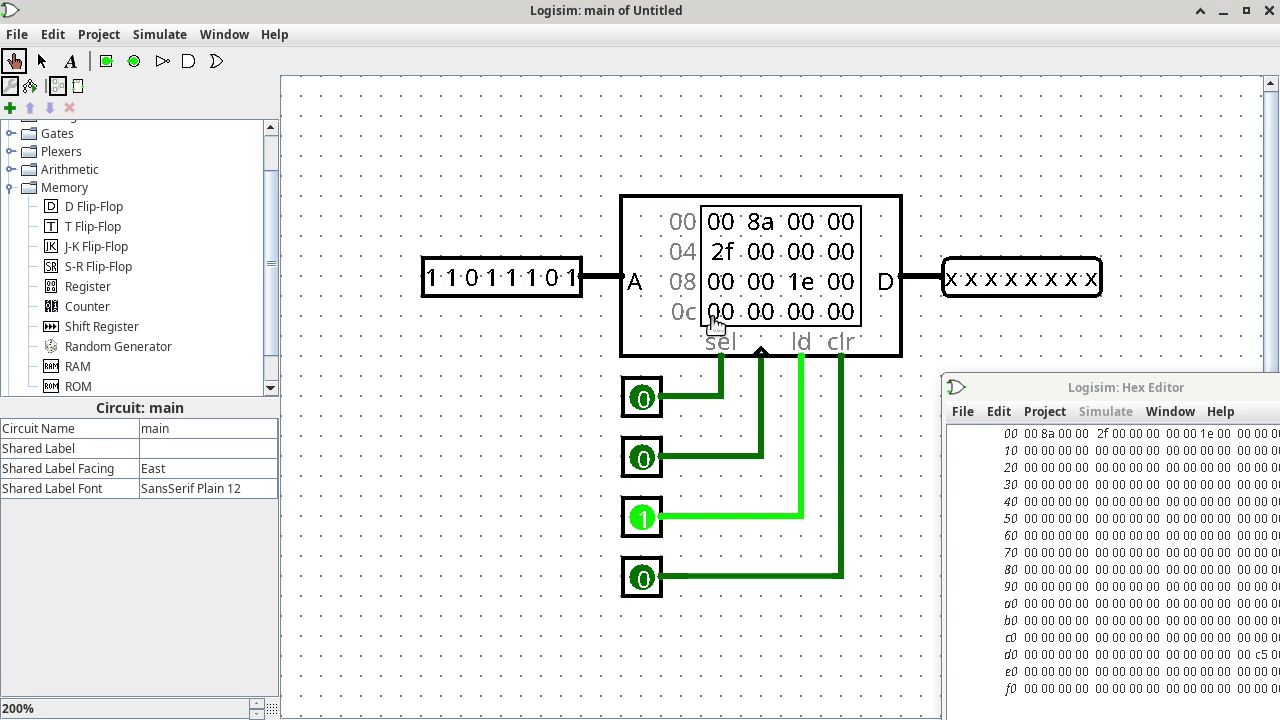
left_click(643, 400)
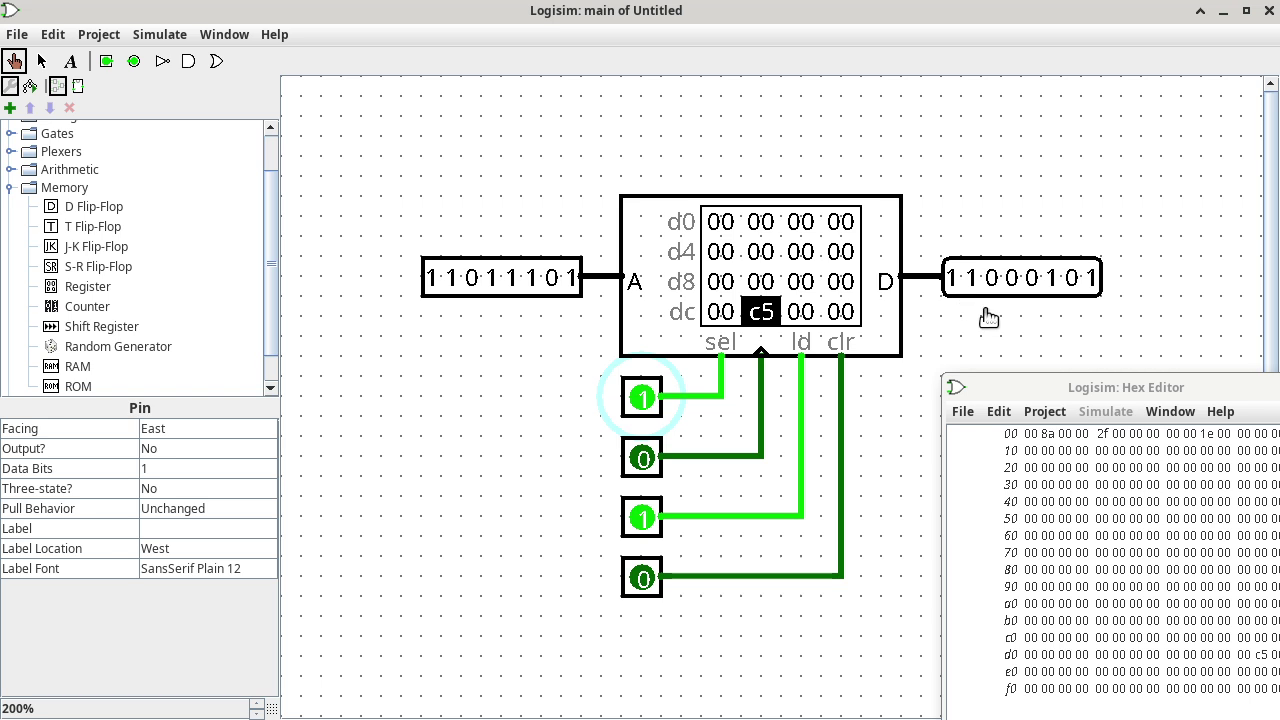
Step: Compare row d0 in the hex editor with the RAM display, and bring the circuit window to the front
left_click_drag(1101, 387, 966, 332)
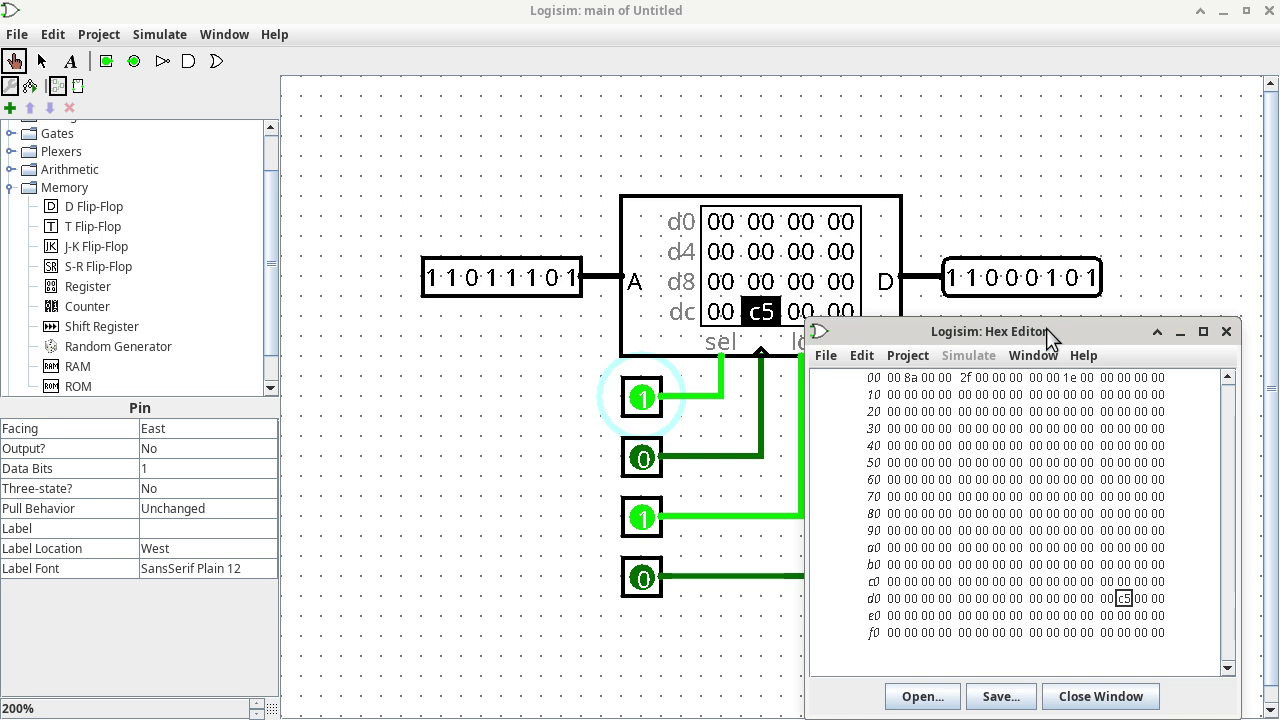
left_click_drag(1046, 328, 1170, 355)
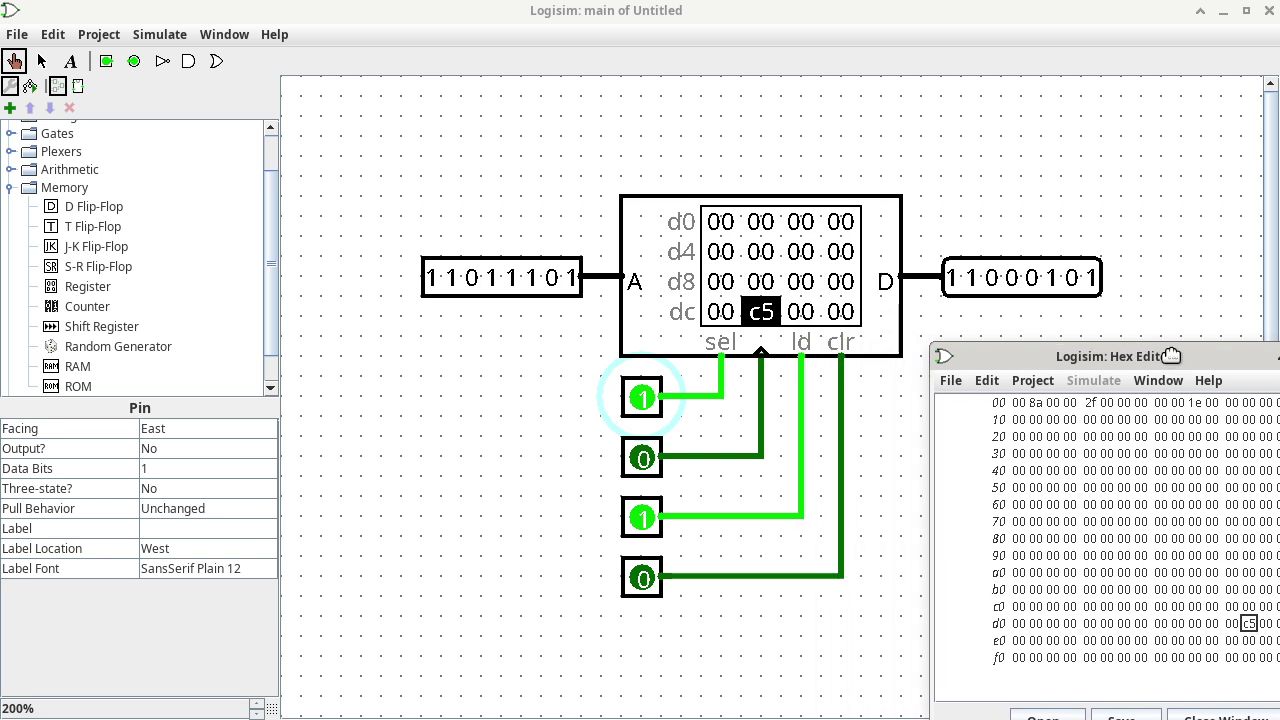
left_click(916, 334)
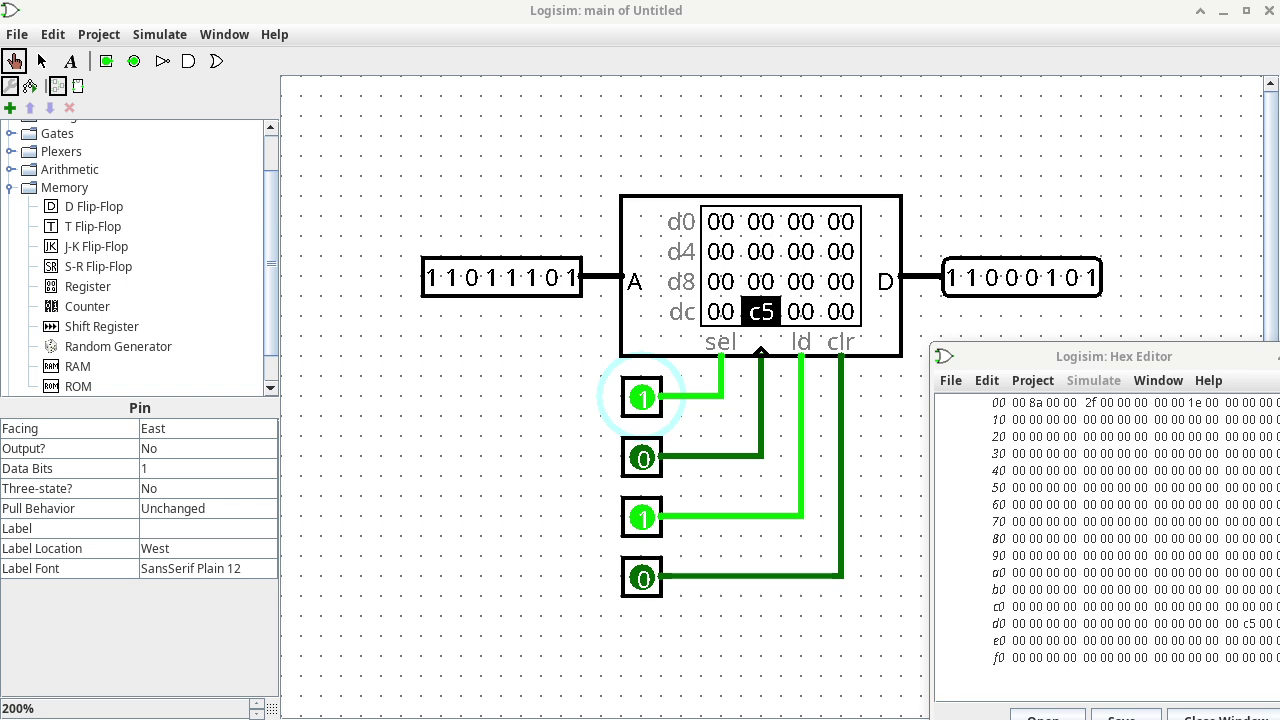
left_click(105, 670)
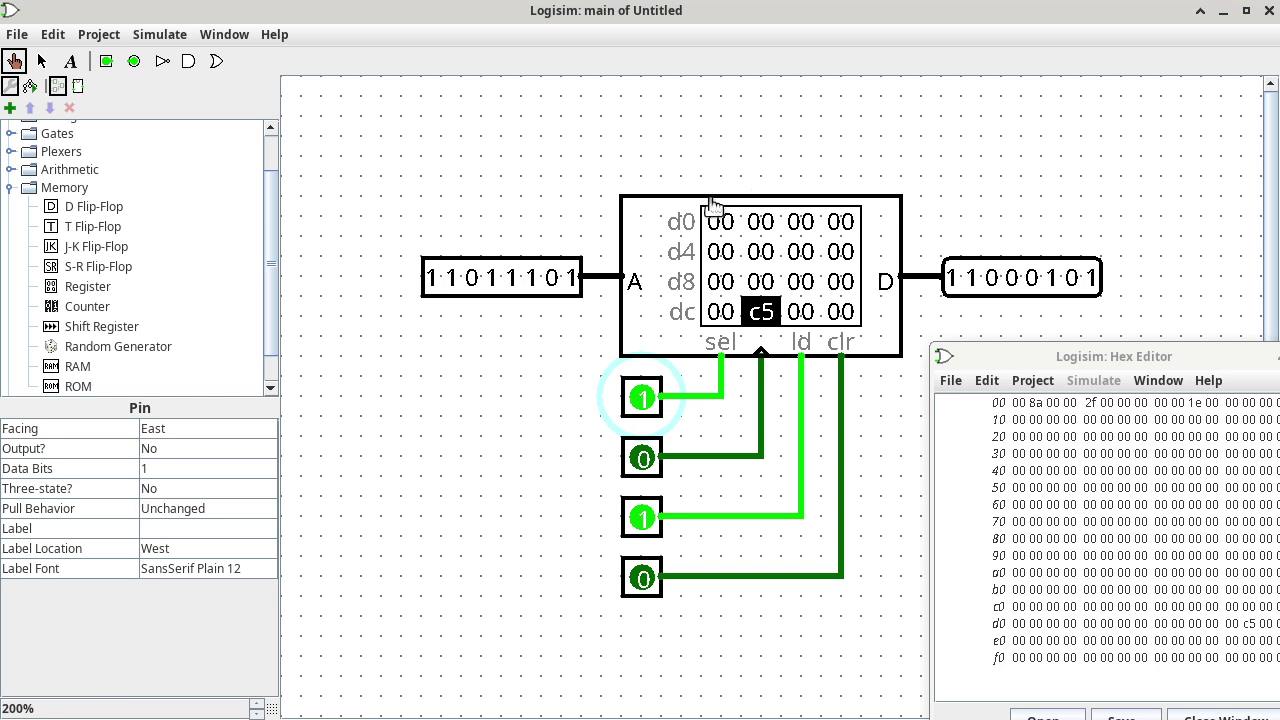
left_click(823, 15)
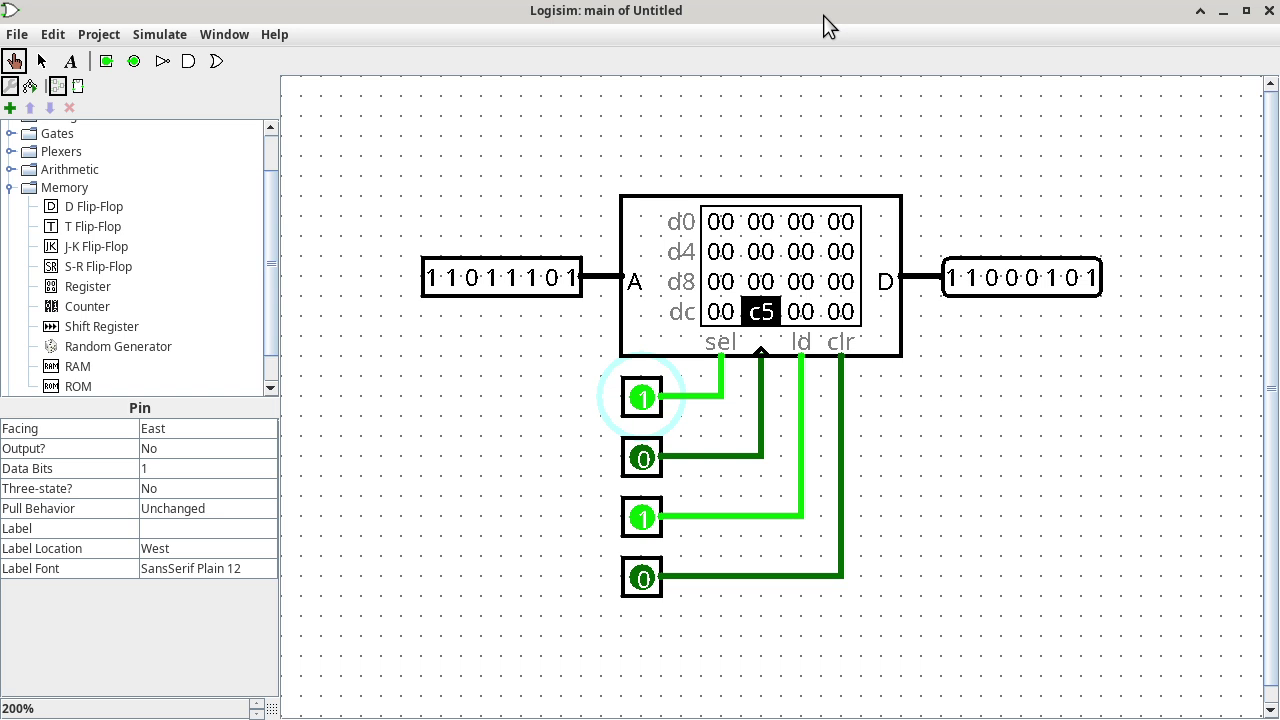
Step: Point out the individual RAM cells at addresses d0 to d3 by selecting them one after another
left_click(842, 224)
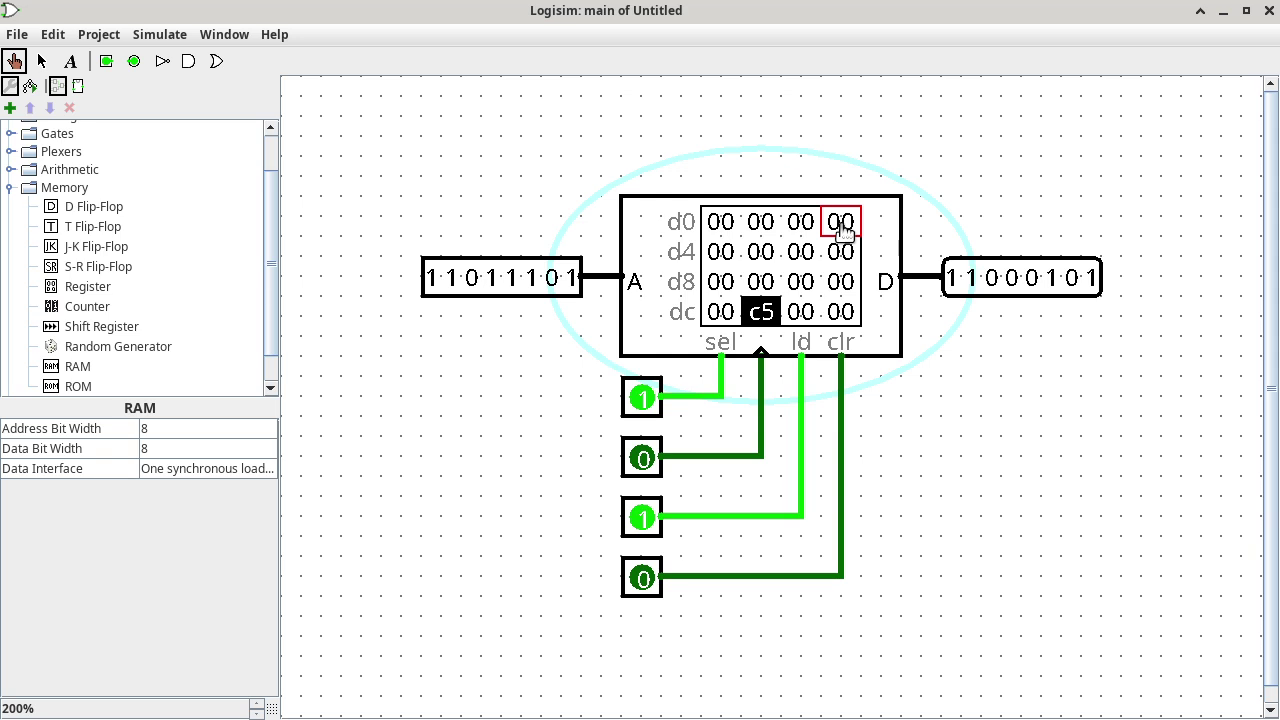
left_click(712, 228)
left_click(757, 225)
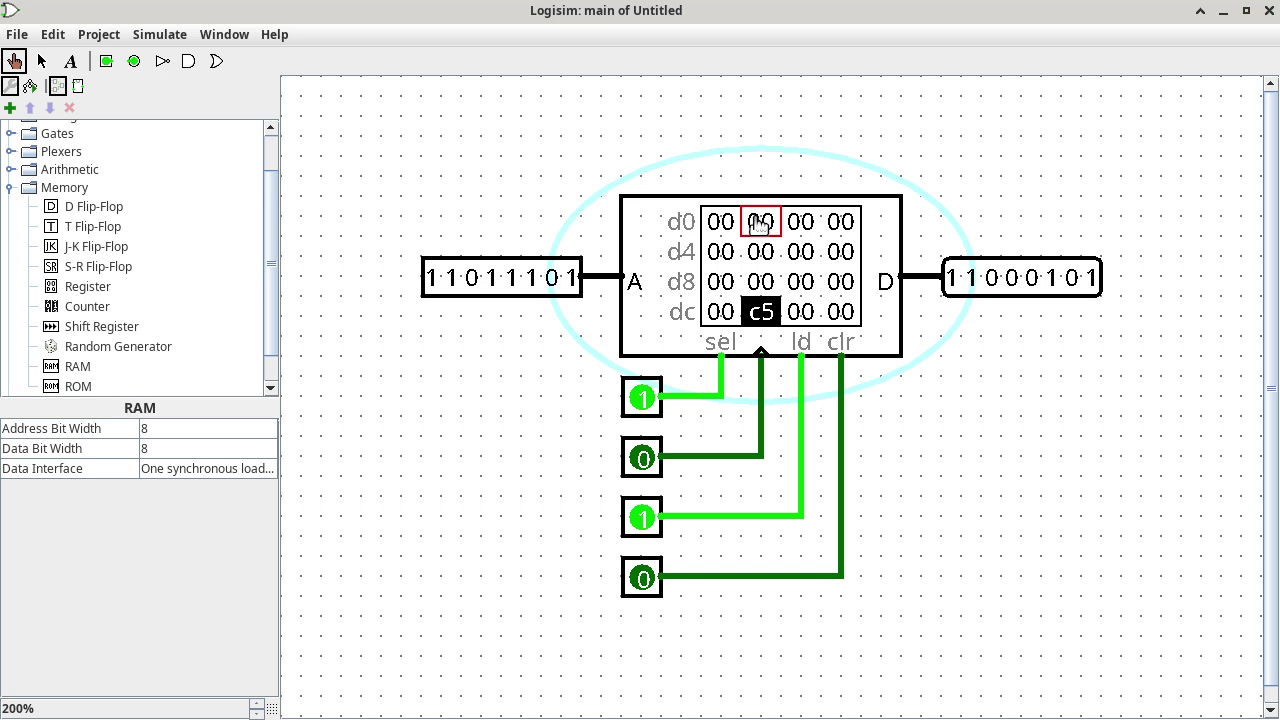
left_click(798, 225)
left_click(840, 226)
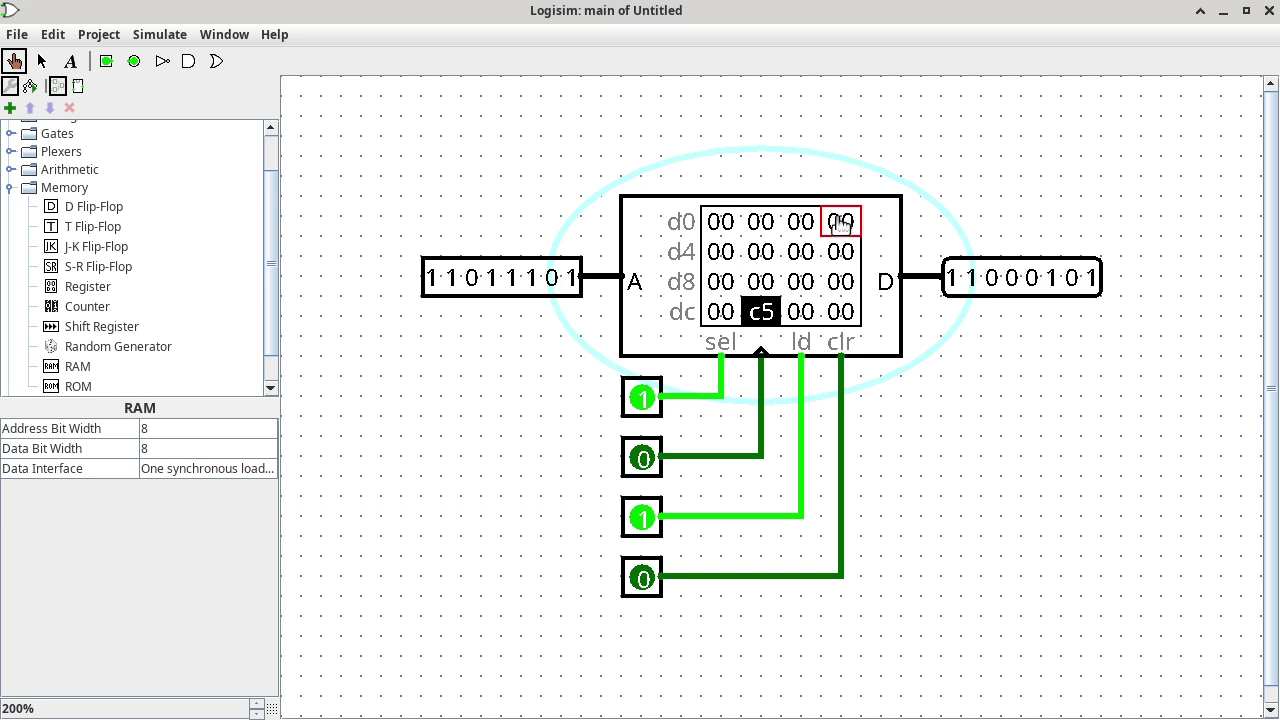
Step: Set the sel input to 0 to disable the RAM
left_click(643, 400)
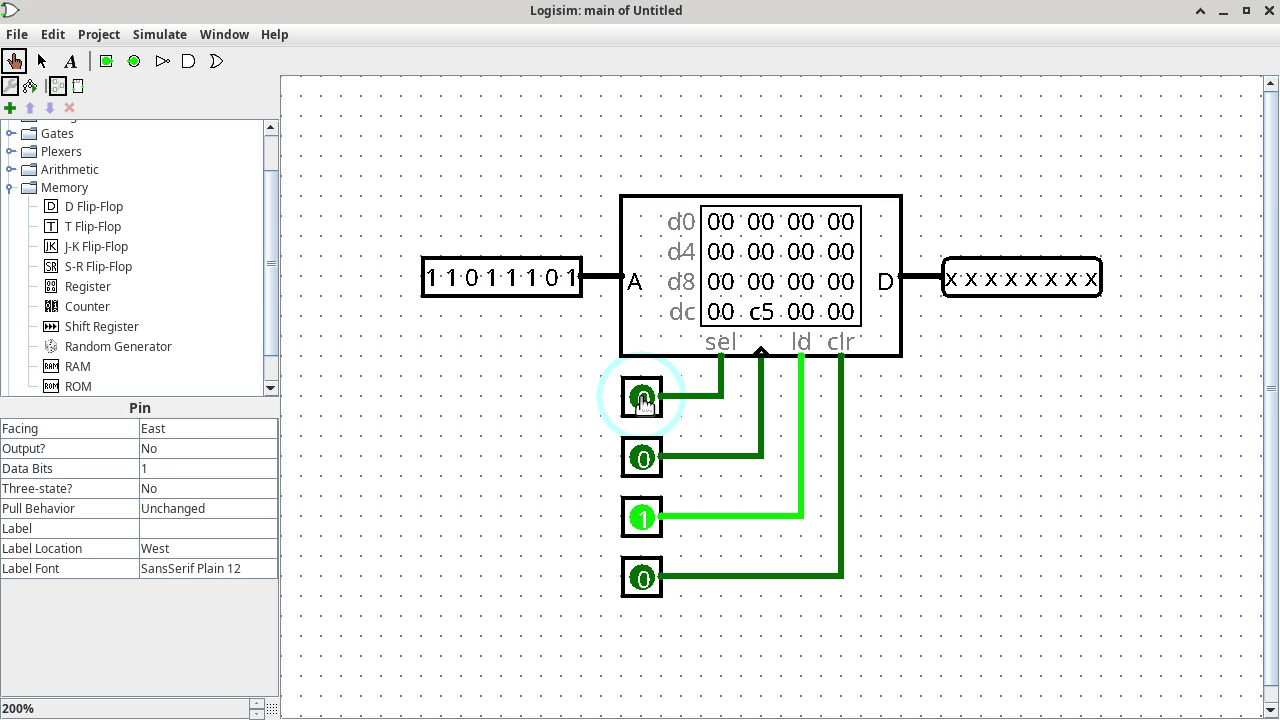
Step: Set the ld input to 0, the address input to 11010011, and the sel input to 1
left_click(641, 519)
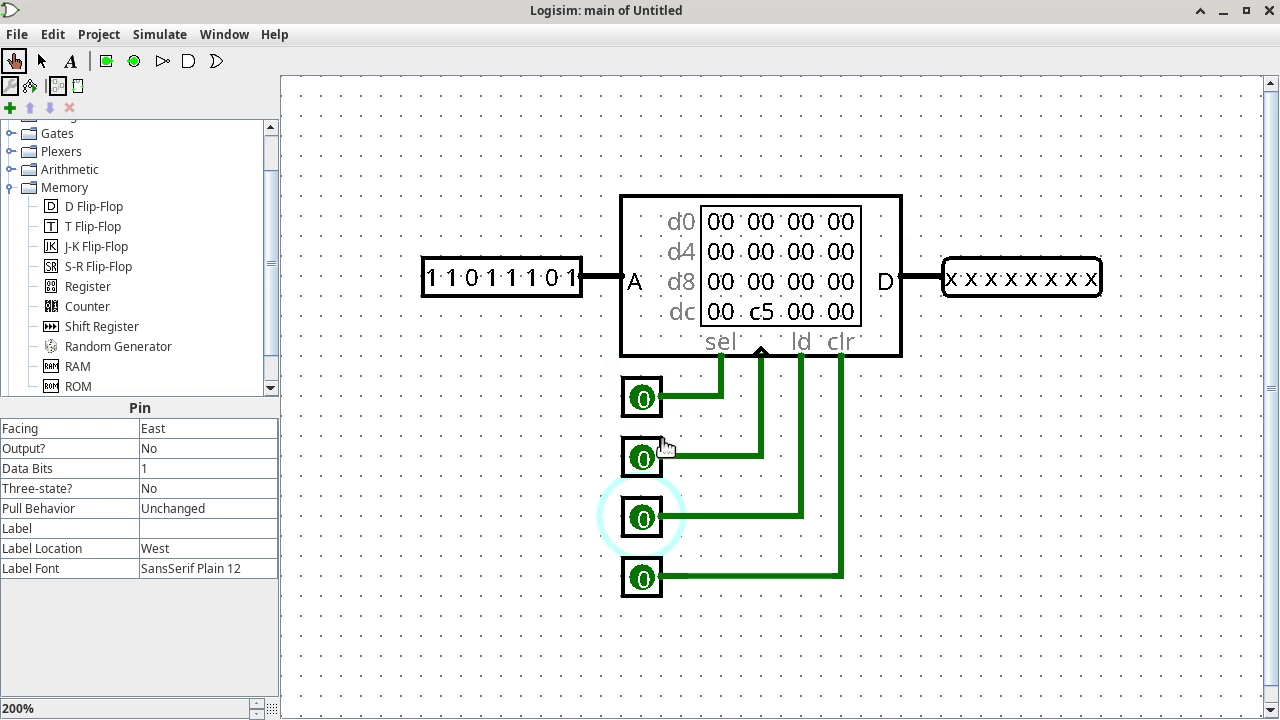
left_click(513, 287)
left_click(533, 288)
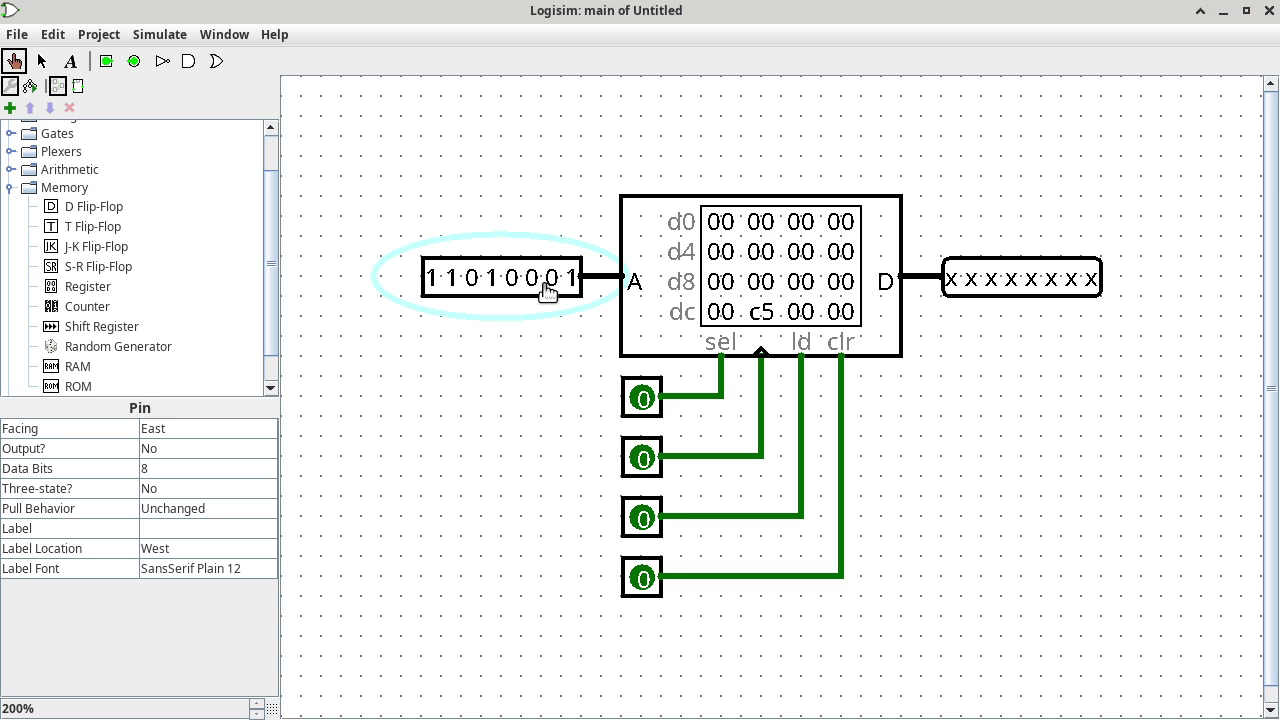
left_click(549, 289)
left_click(645, 400)
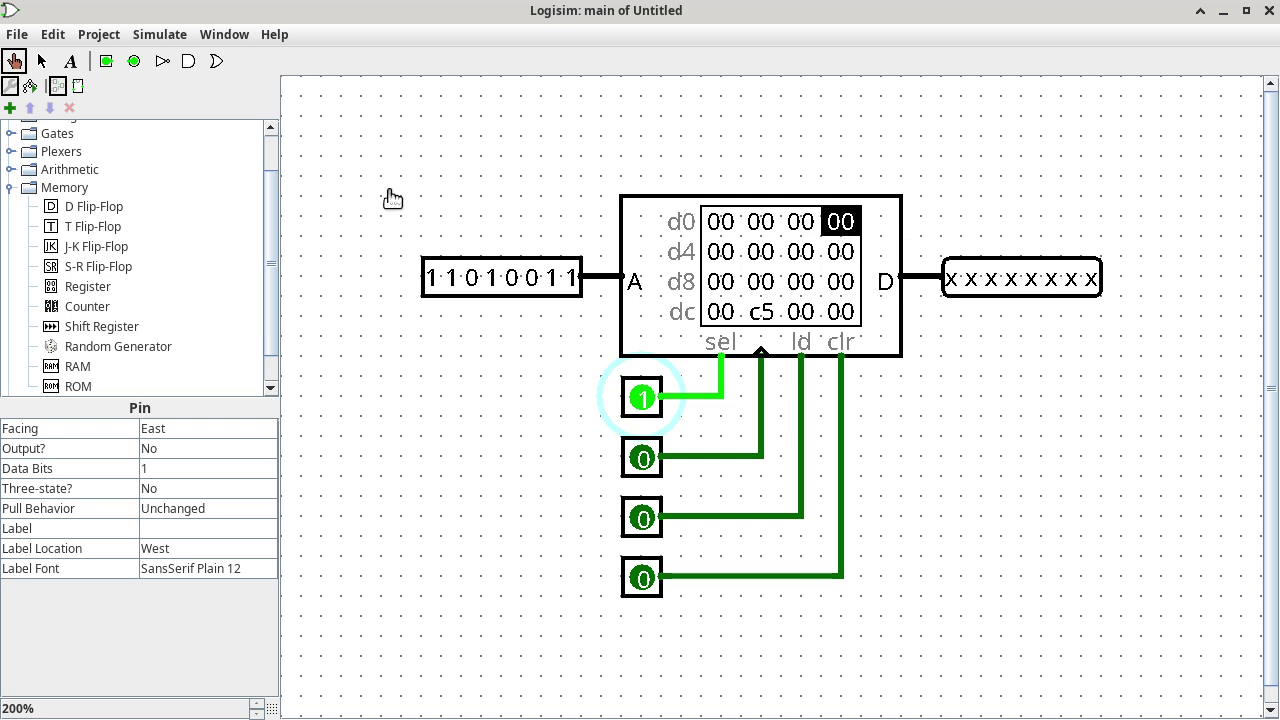
Step: Add an 8-bit input pin above the RAM and wire it to the line between D and the output pin
left_click(107, 62)
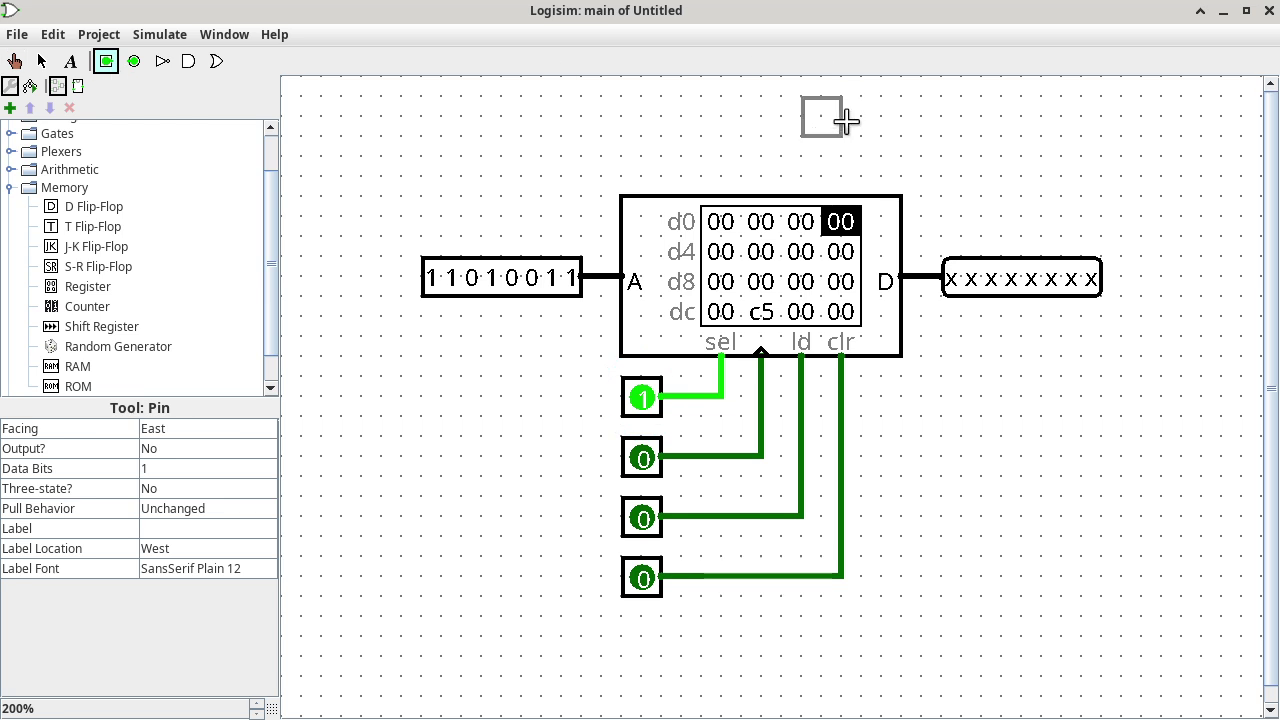
left_click(860, 157)
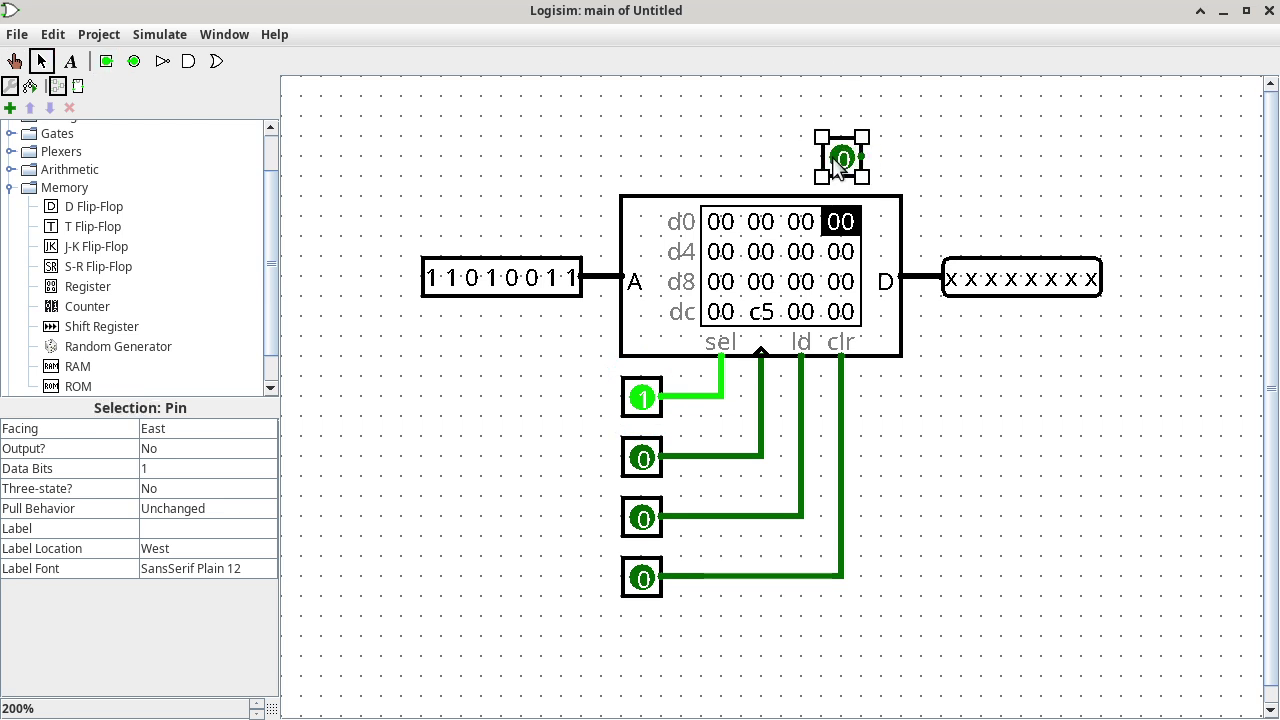
left_click(200, 469)
left_click(202, 617)
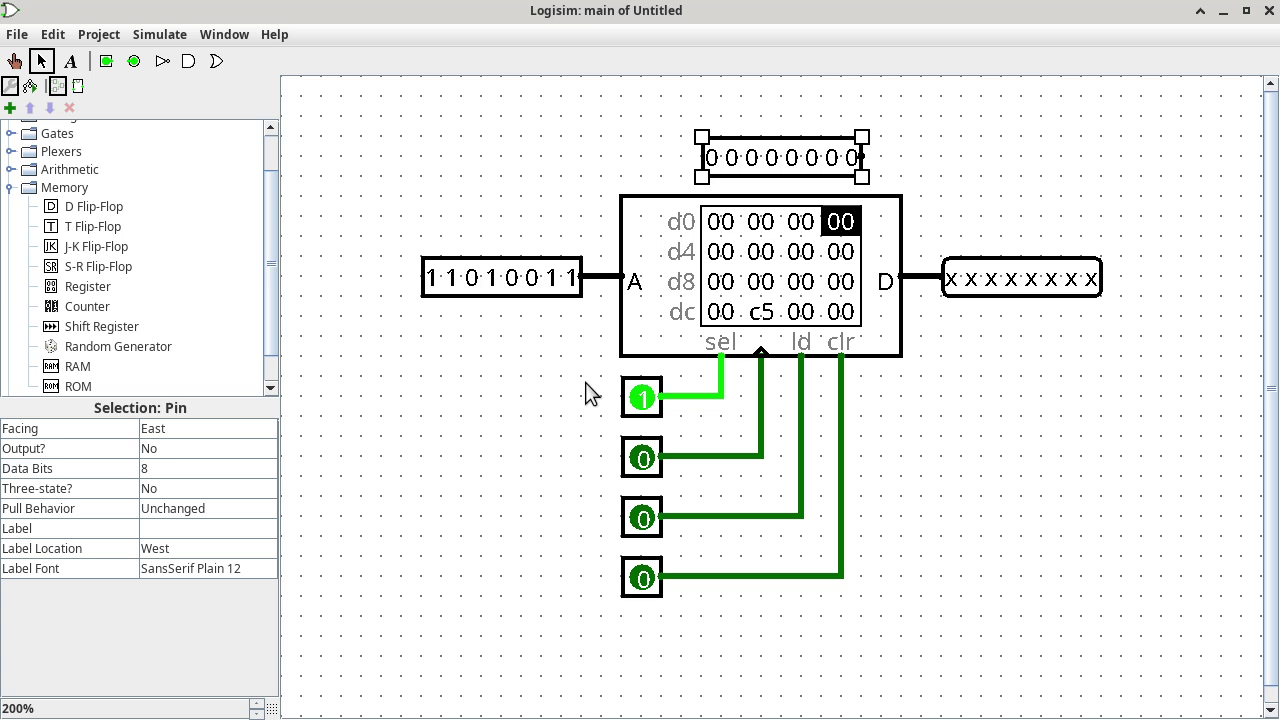
left_click_drag(876, 158, 921, 279)
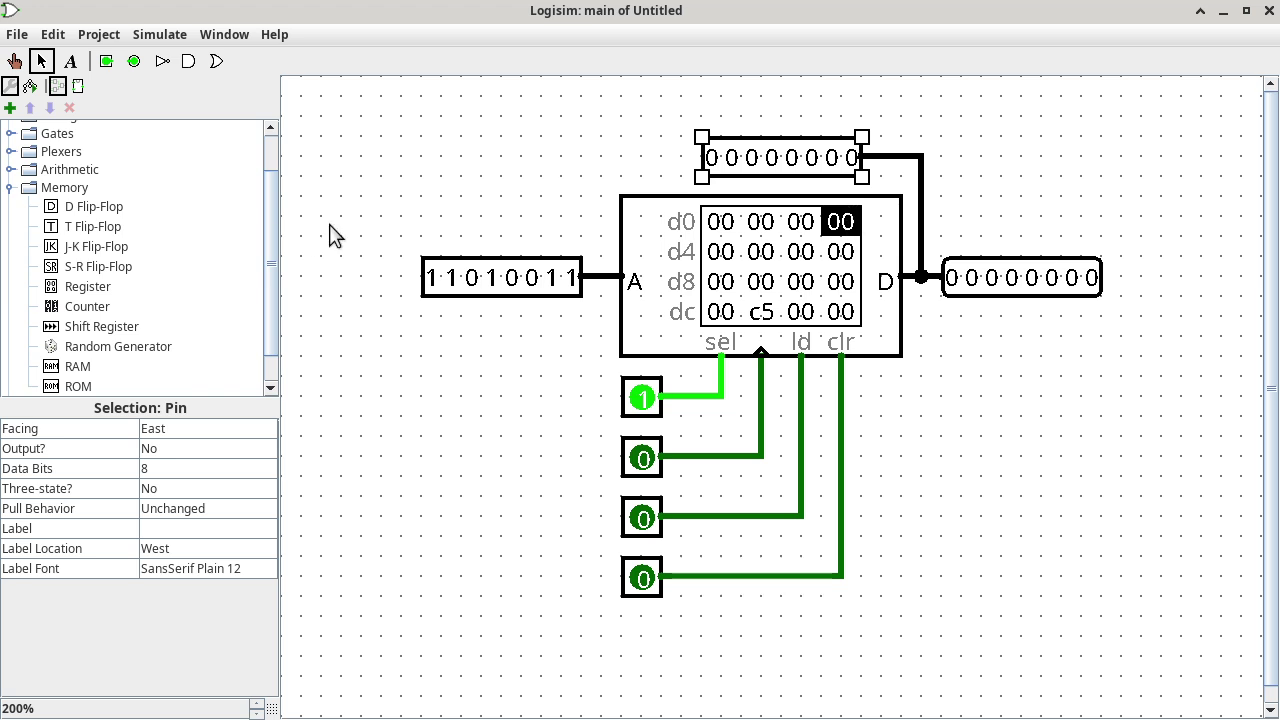
Step: Poke the new data input to 10100101 and raise the clock input to 1 to write it into the RAM
left_click(15, 61)
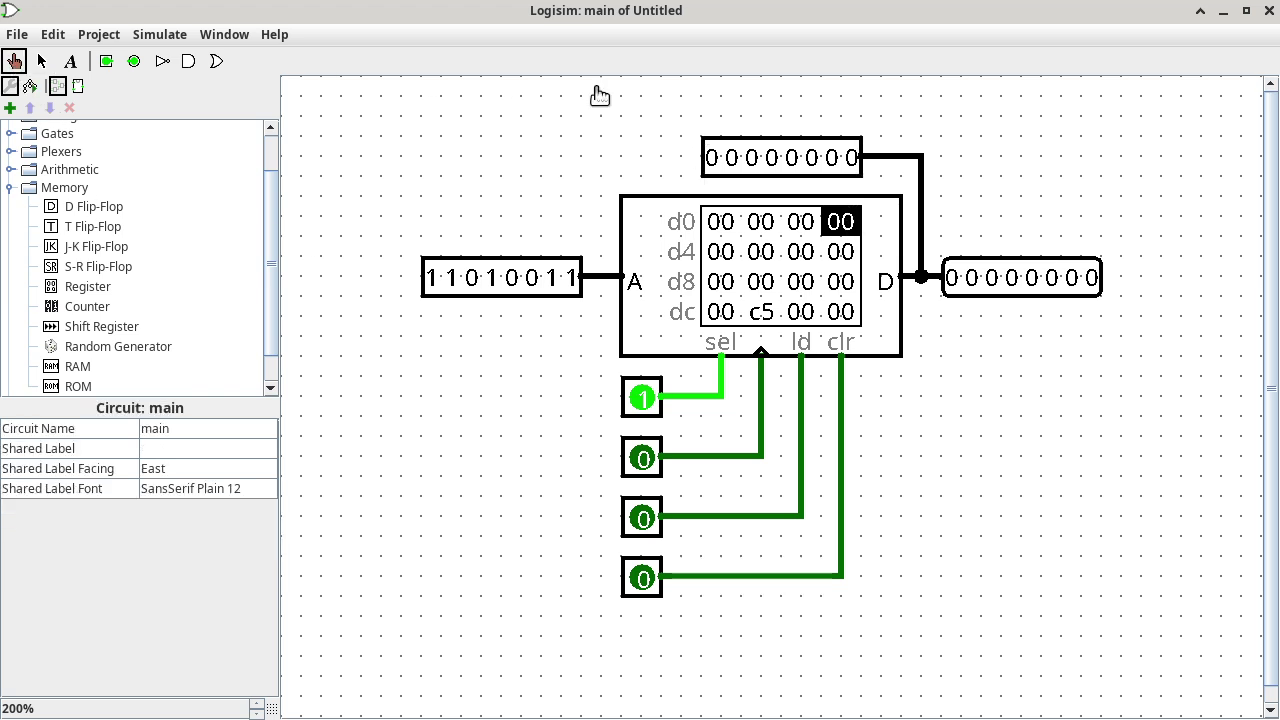
left_click(713, 160)
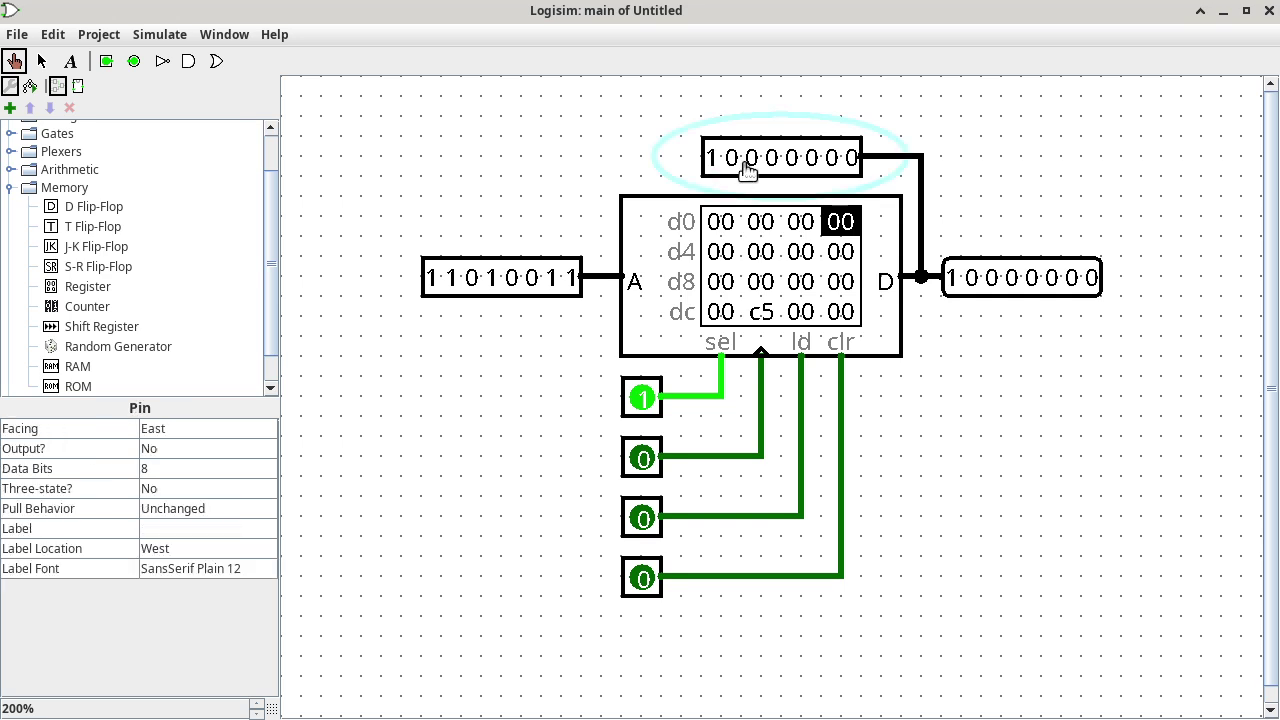
left_click(749, 164)
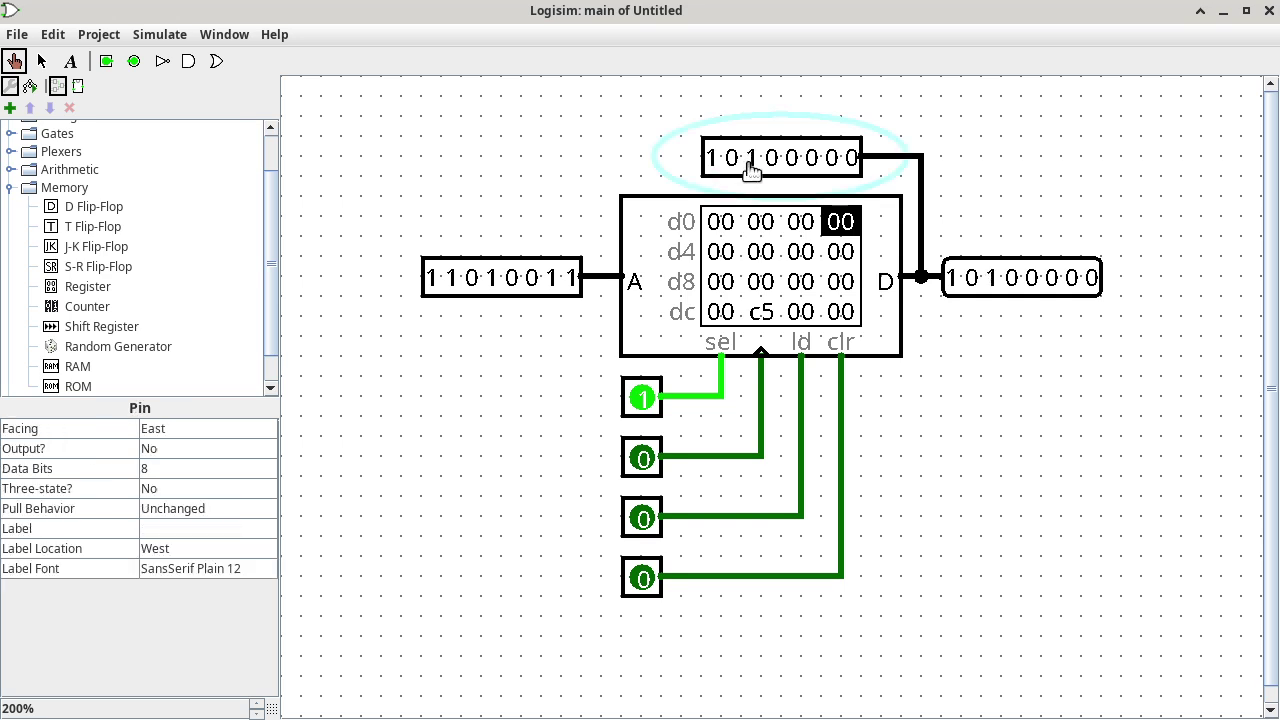
left_click(812, 163)
left_click(848, 163)
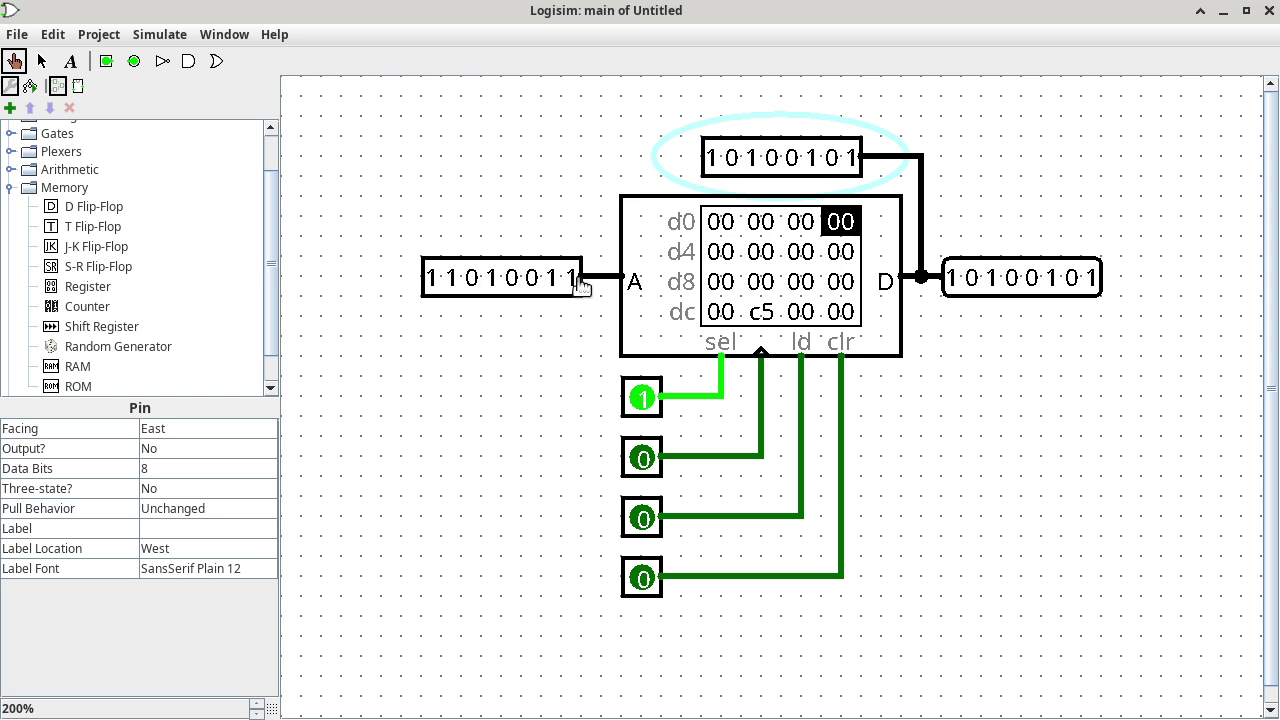
left_click(645, 462)
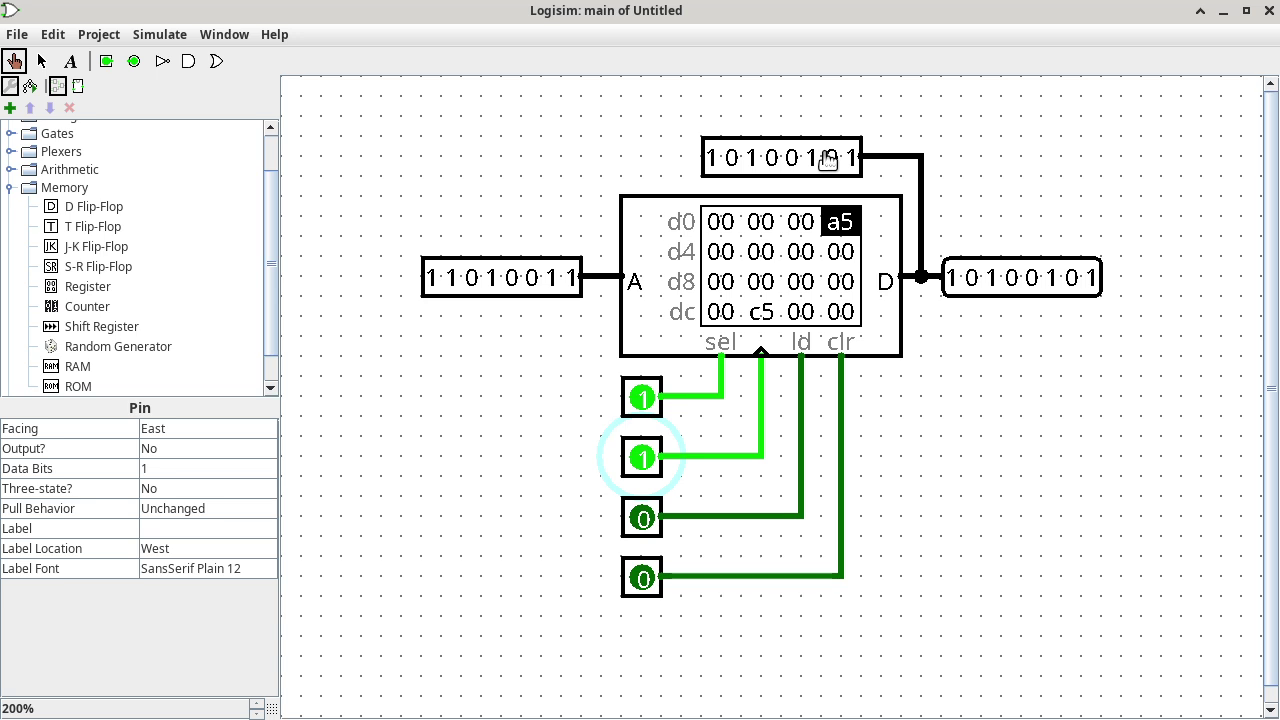
Step: Inspect the RAM contents in the hex editor, including rows 00 and d0, and close the editor
right_click(797, 249)
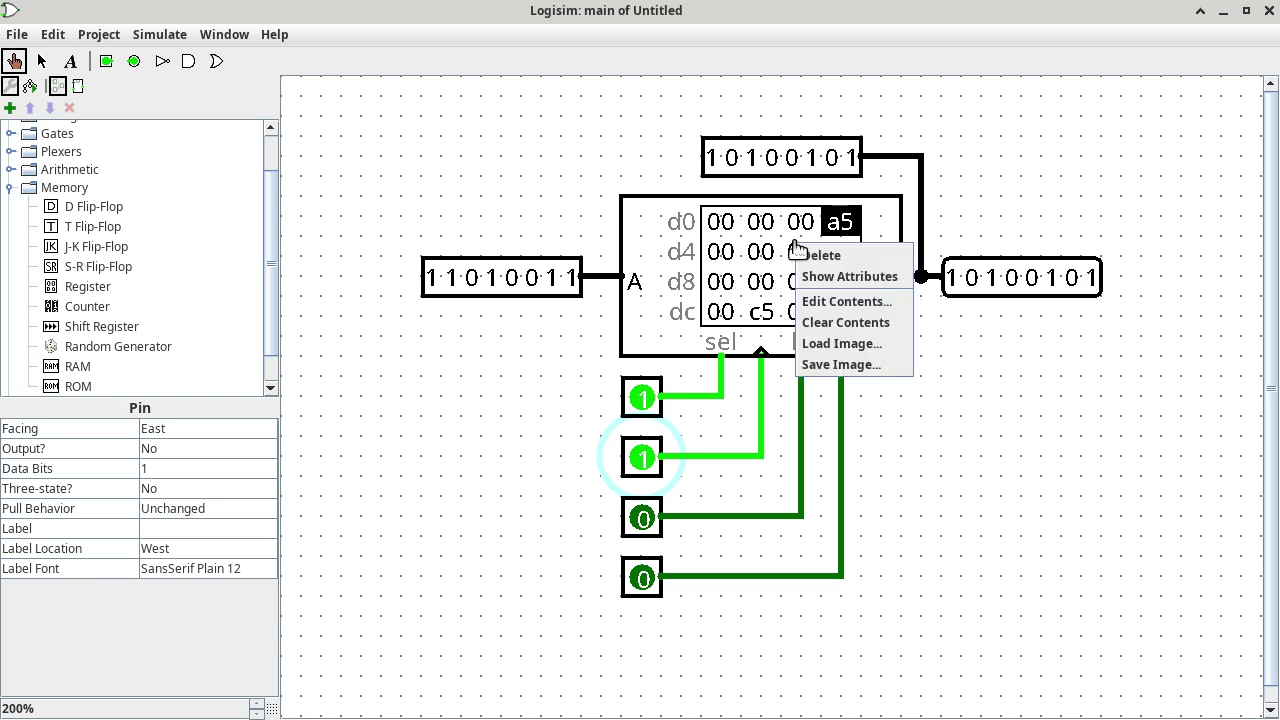
left_click(814, 301)
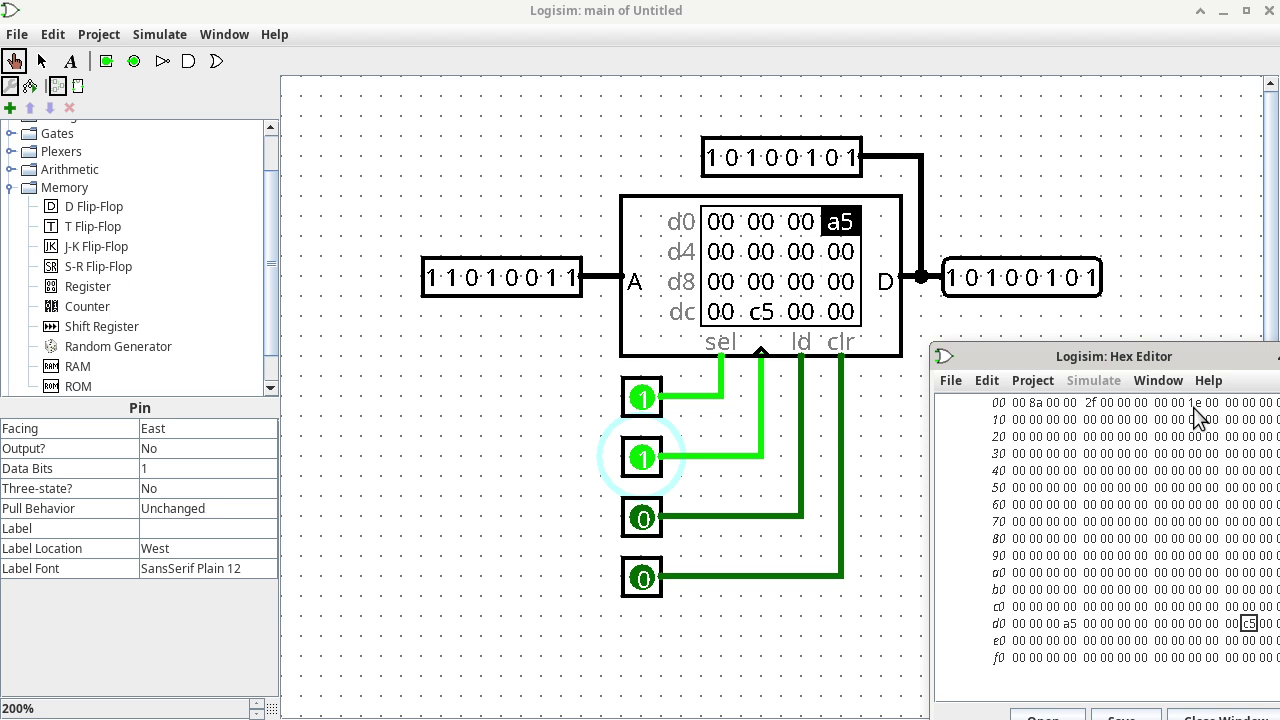
left_click_drag(1193, 352, 879, 274)
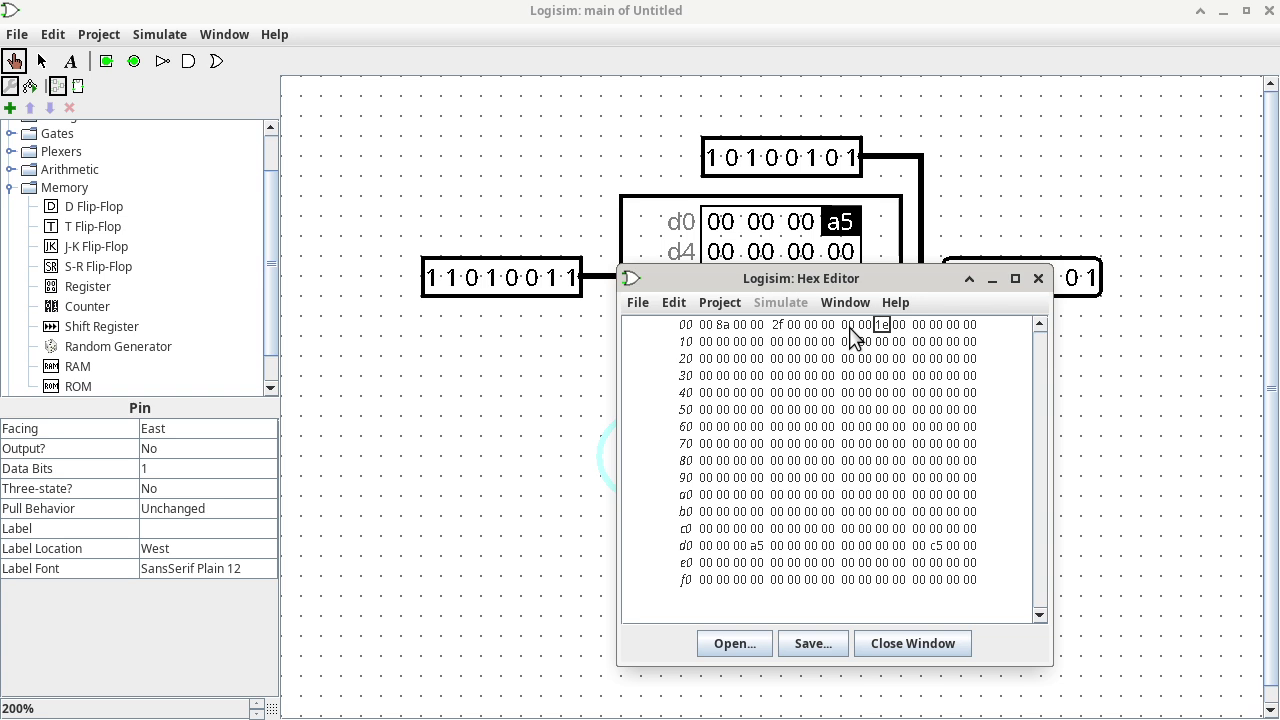
left_click(1037, 280)
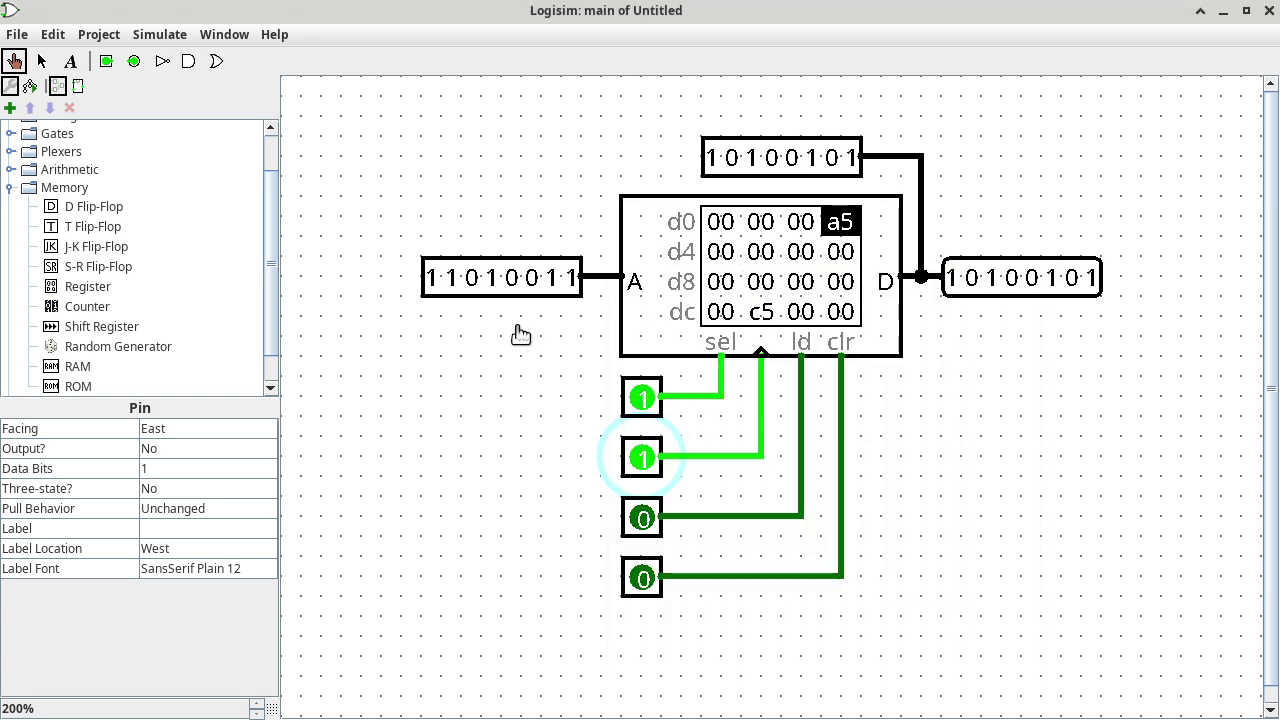
Step: Set the RAM's address input to 00001010
left_click(431, 280)
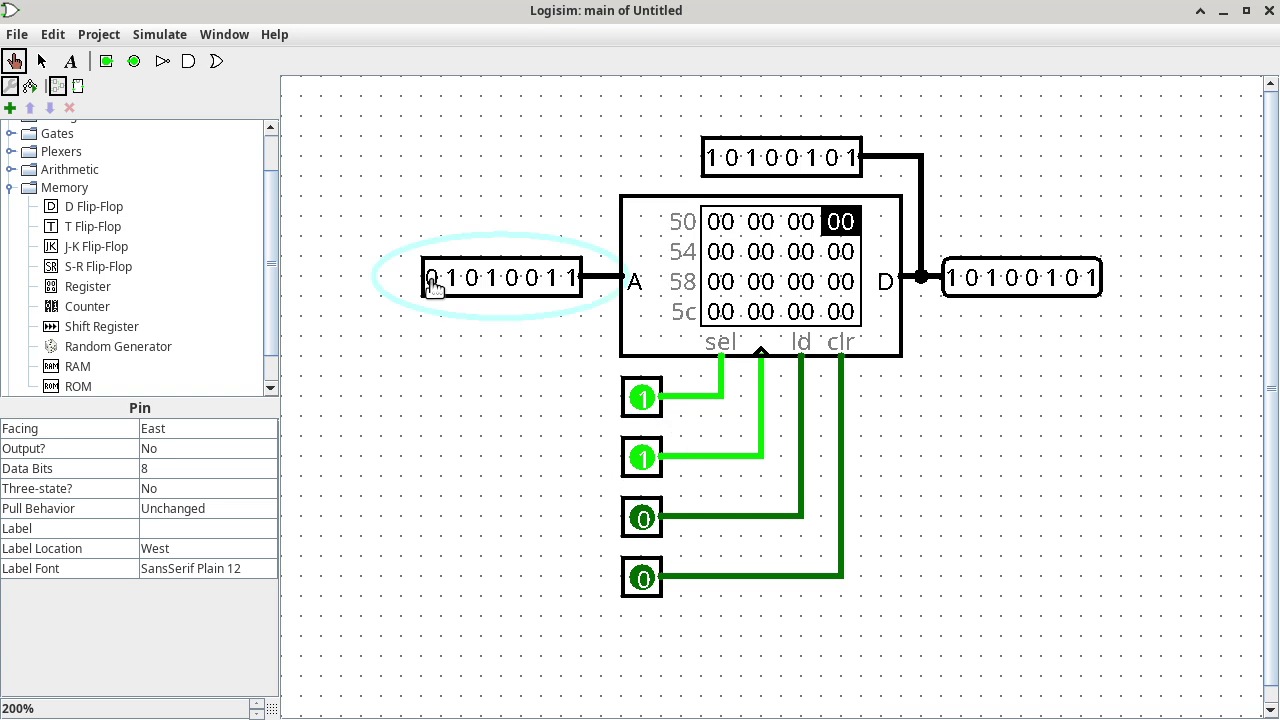
left_click(451, 280)
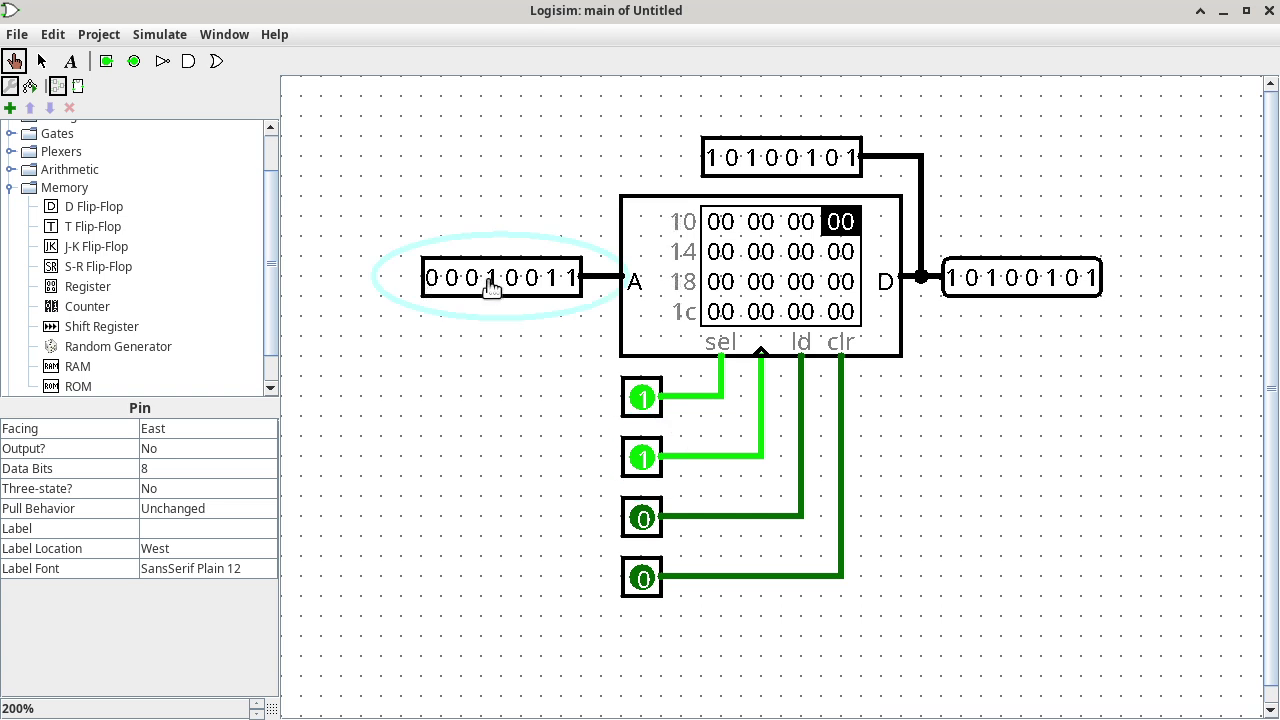
left_click(490, 281)
left_click(511, 280)
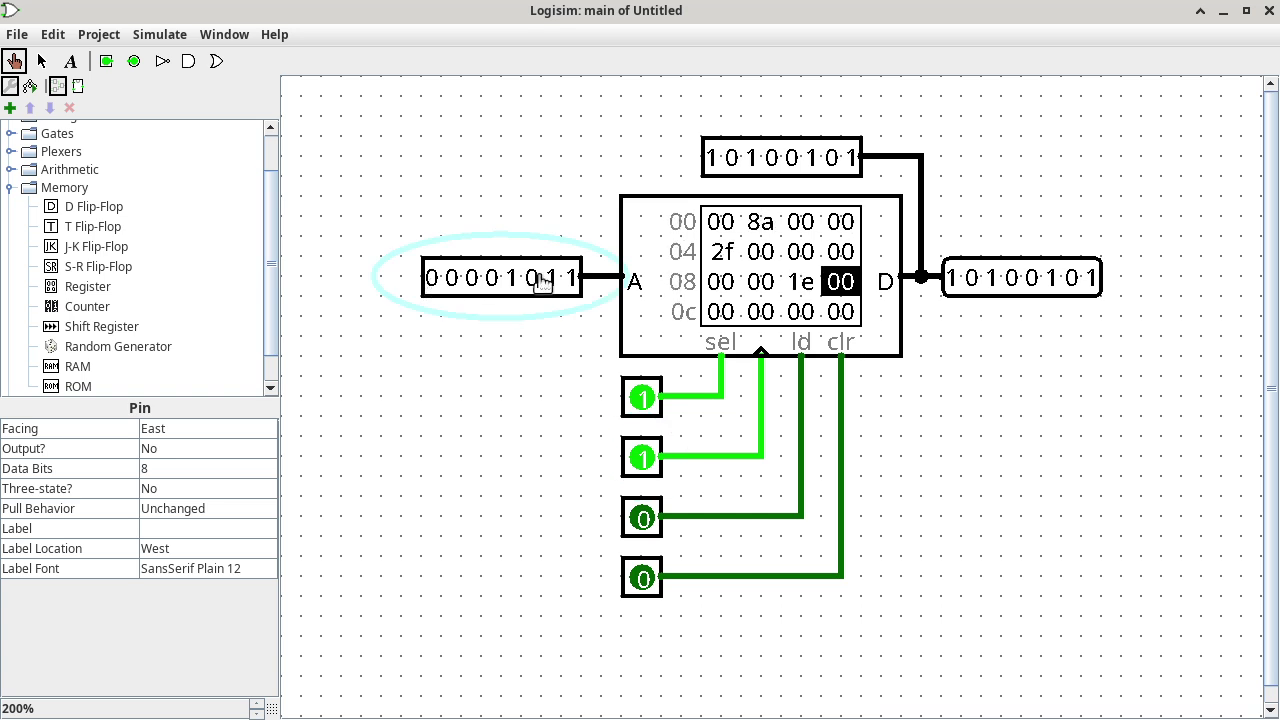
left_click(571, 280)
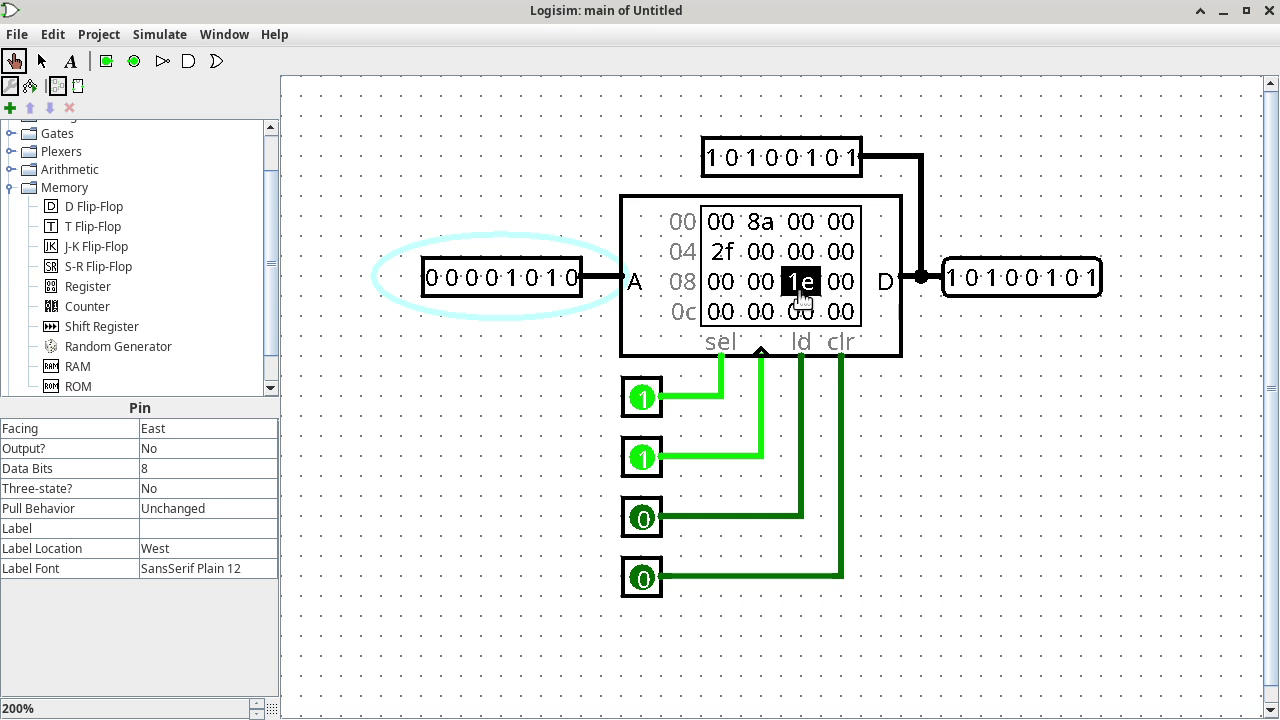
Step: Reset the clock input to 0 and set ld and sel to 1 to try reading the addressed cell
left_click(658, 405)
left_click(652, 458)
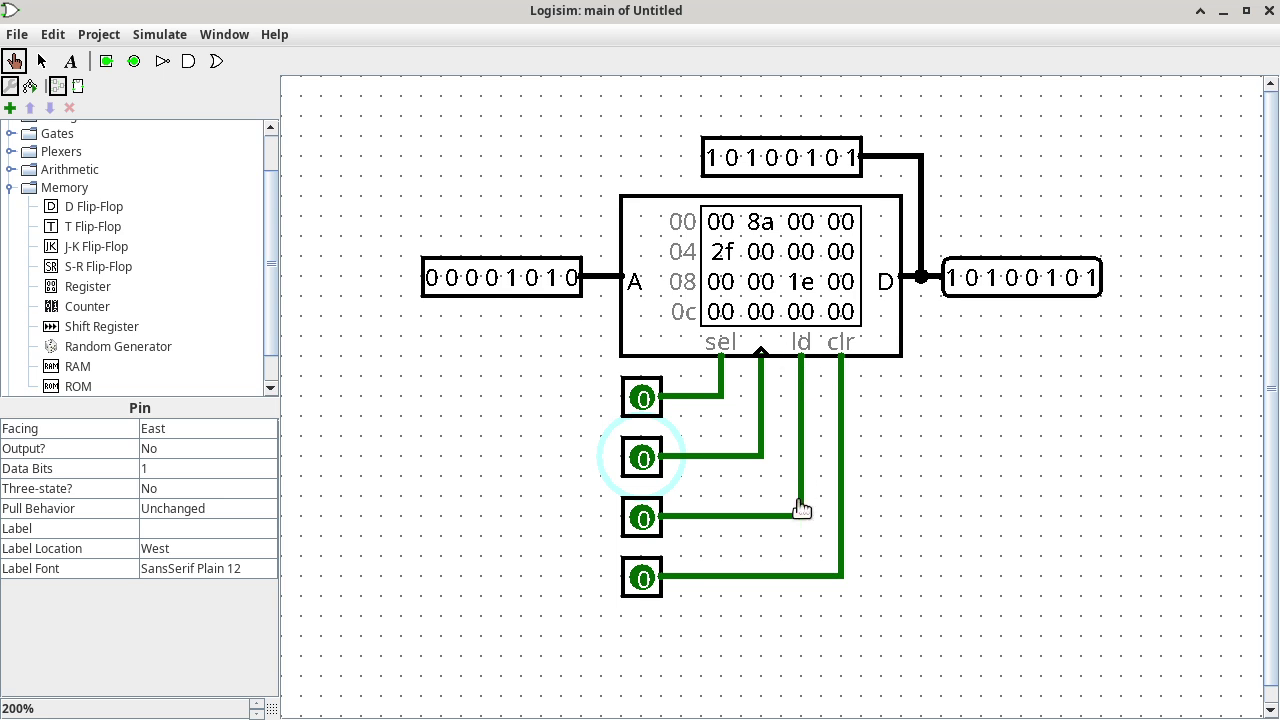
left_click(651, 530)
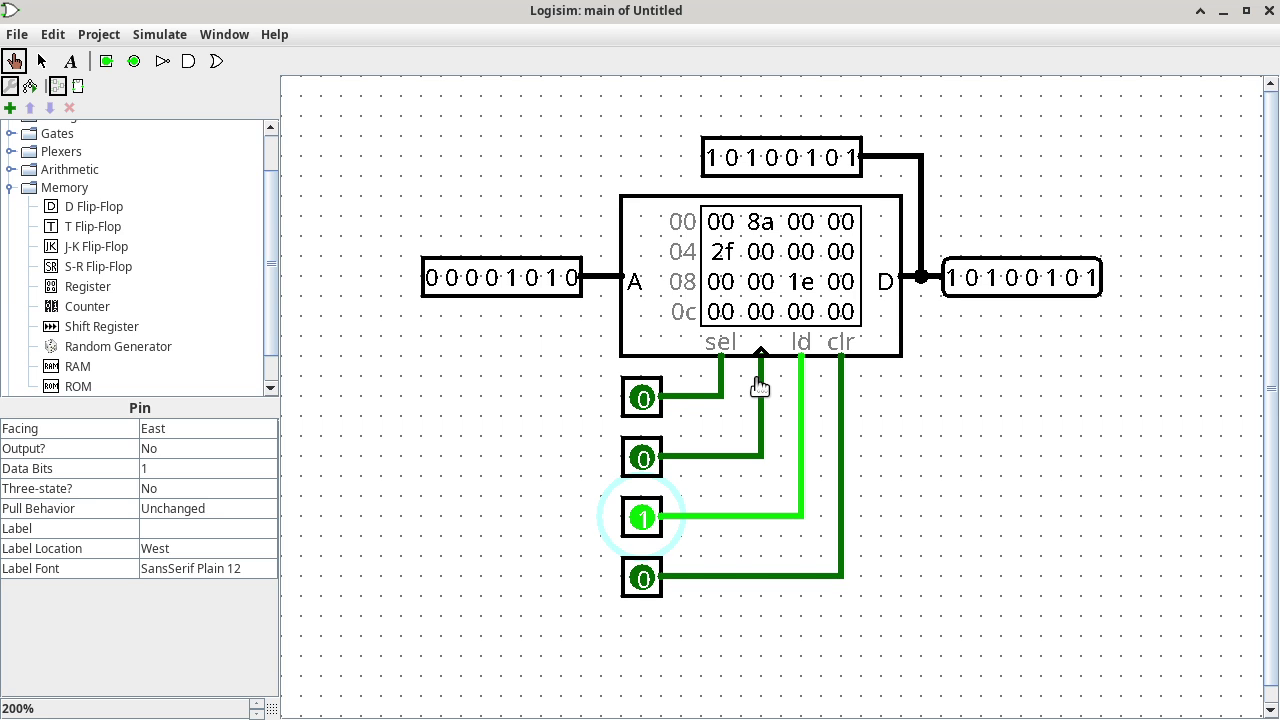
left_click(643, 399)
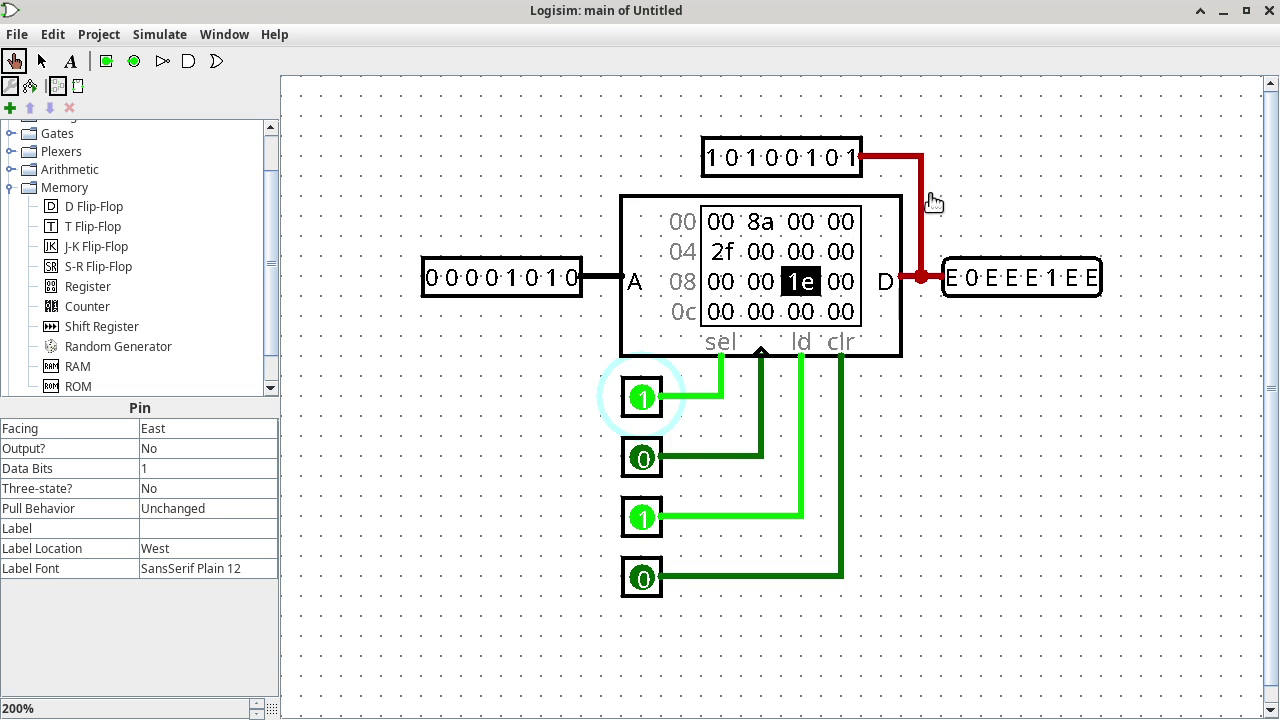
Step: Delete the vertical wire connecting the upper data input pin to the D line
left_click(41, 61)
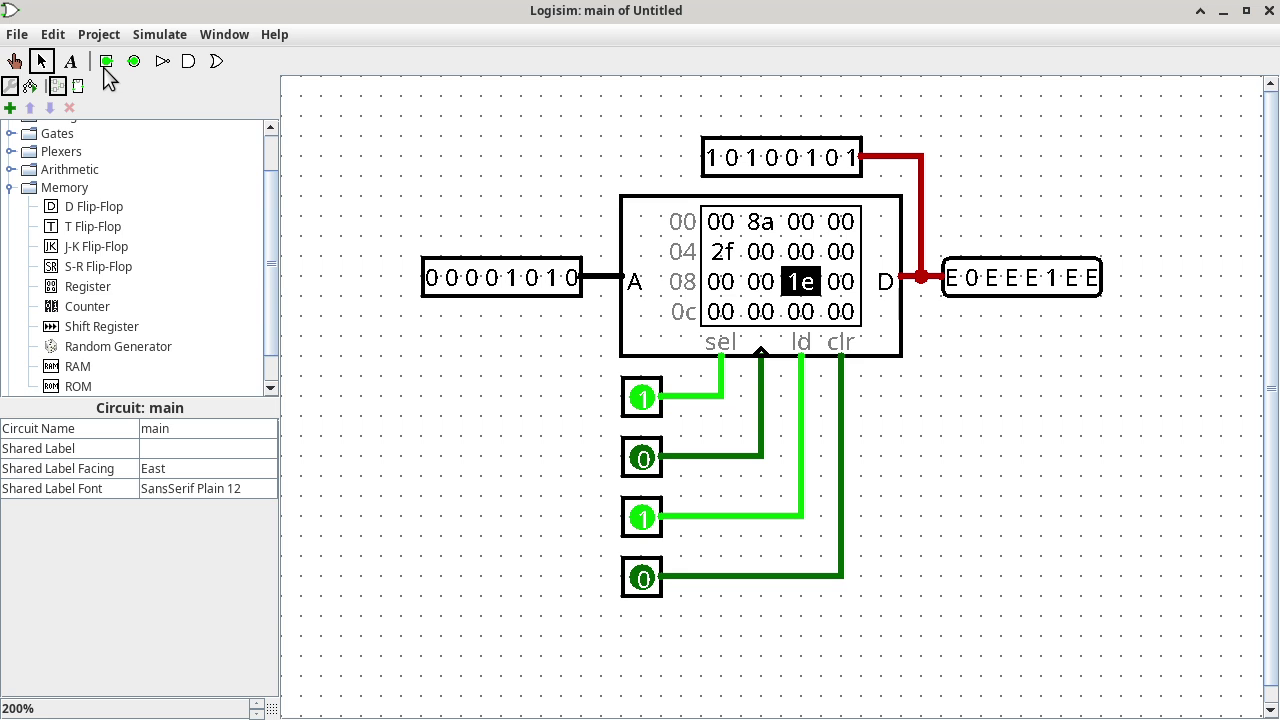
left_click(924, 202)
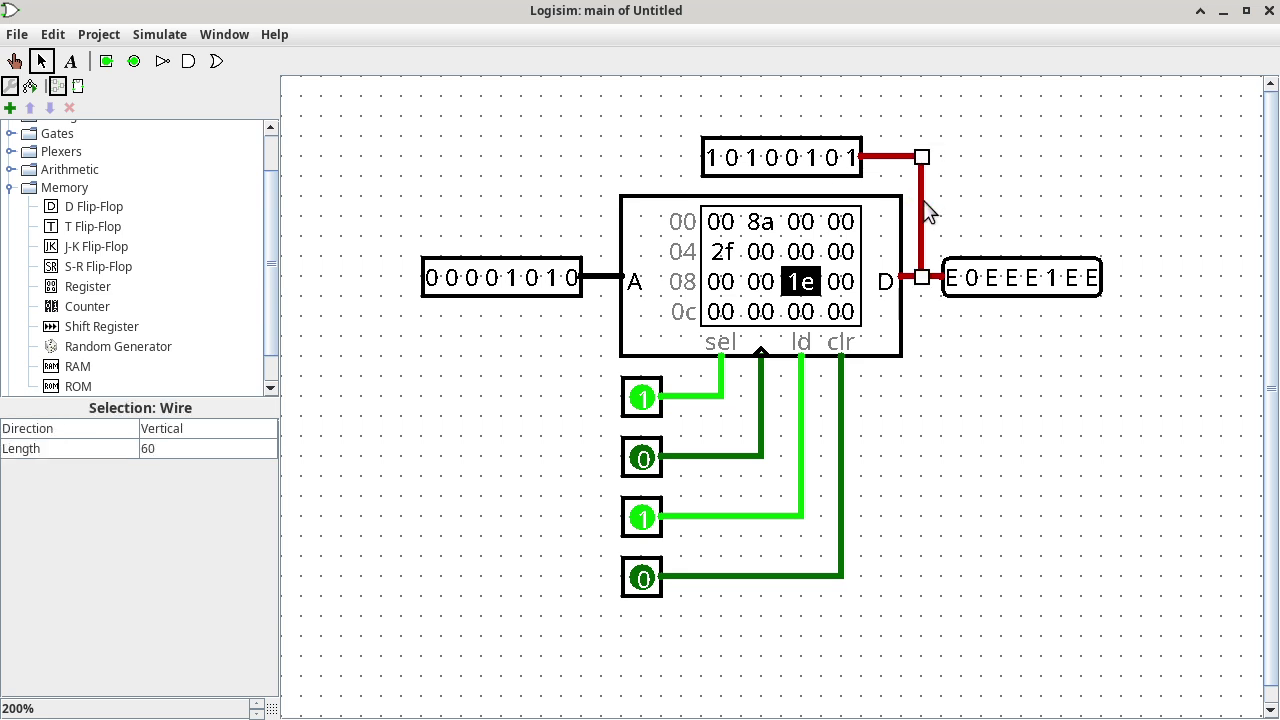
key("Delete")
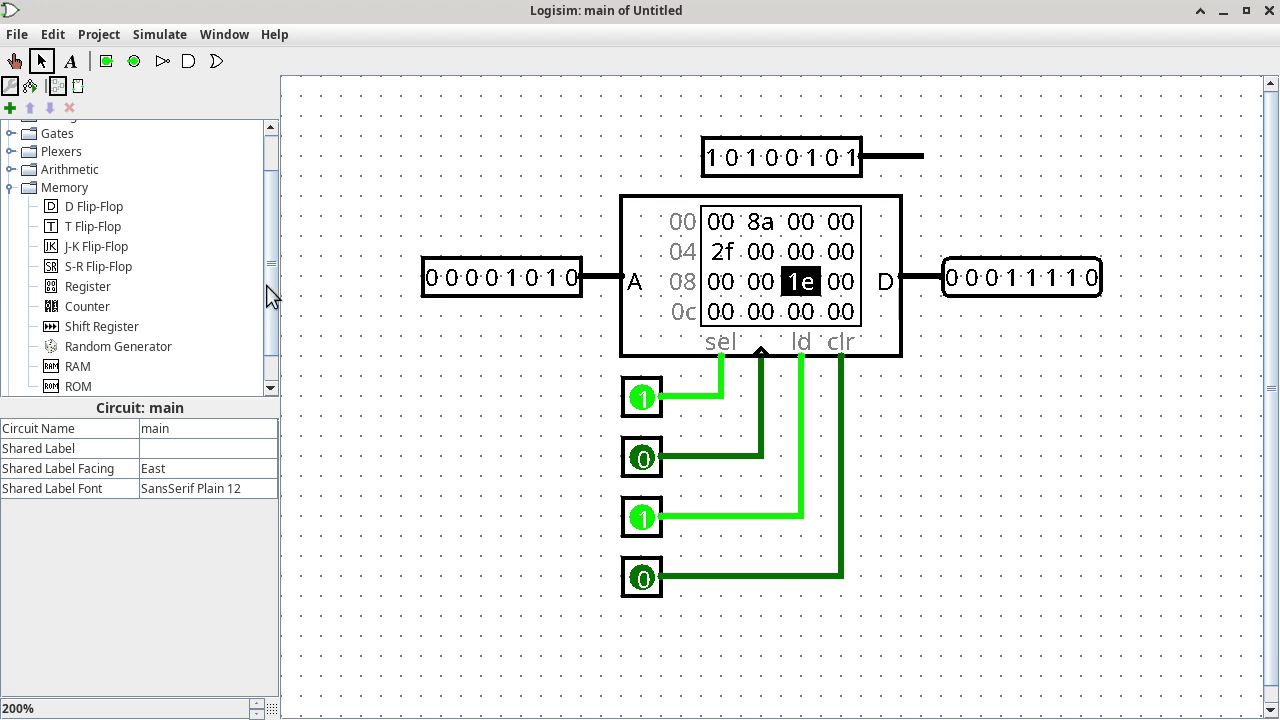
Step: Place a Controlled Buffer from the Gates library in the empty area below the output pin
left_click_drag(266, 285, 266, 222)
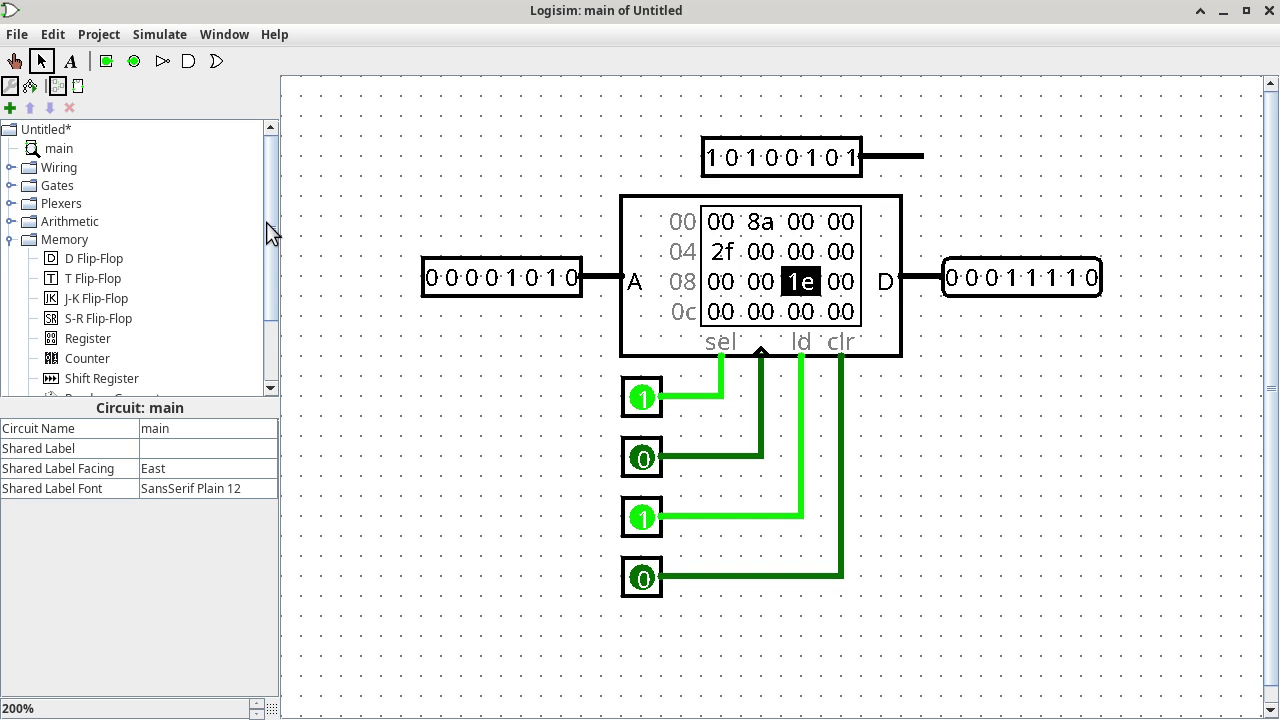
left_click(11, 186)
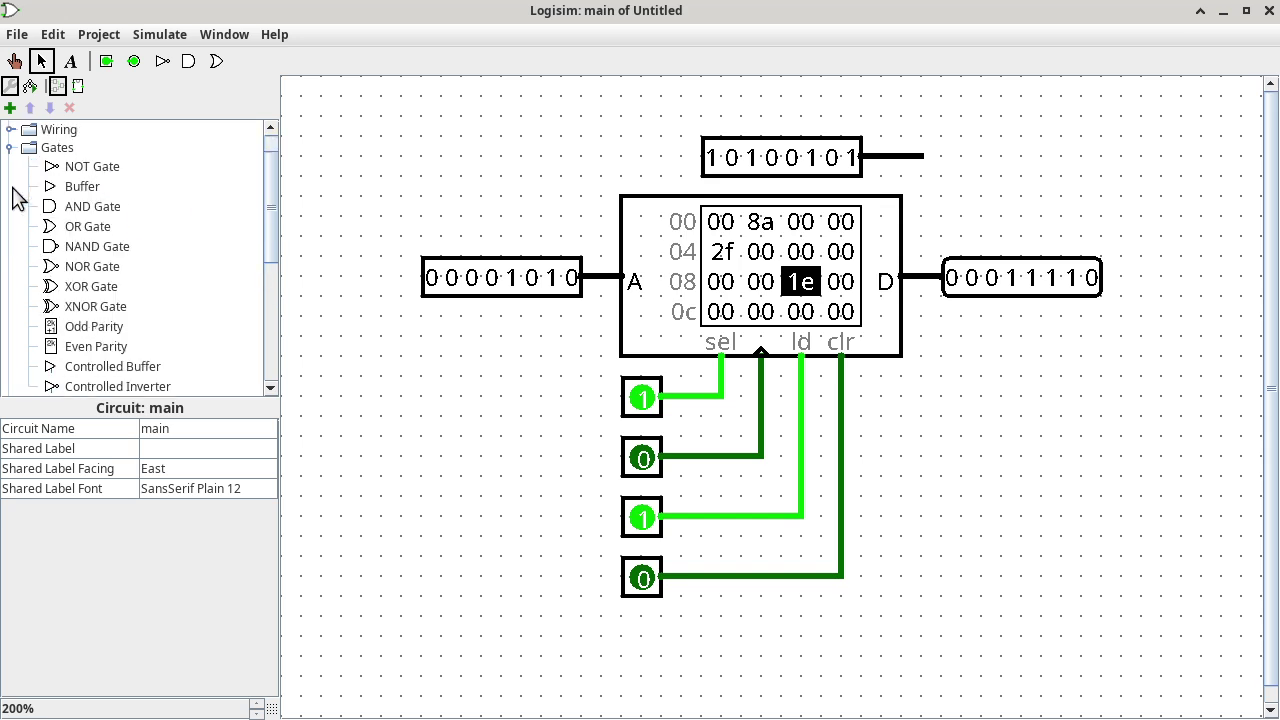
left_click(127, 364)
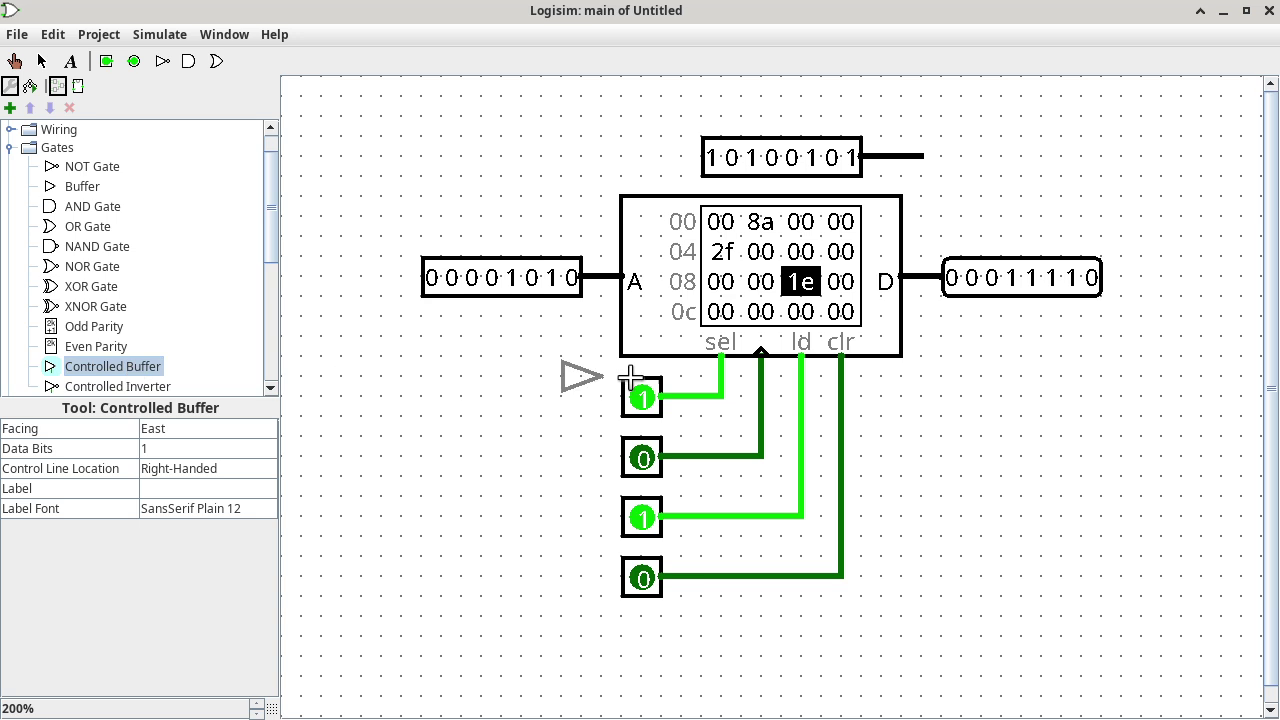
left_click(1041, 456)
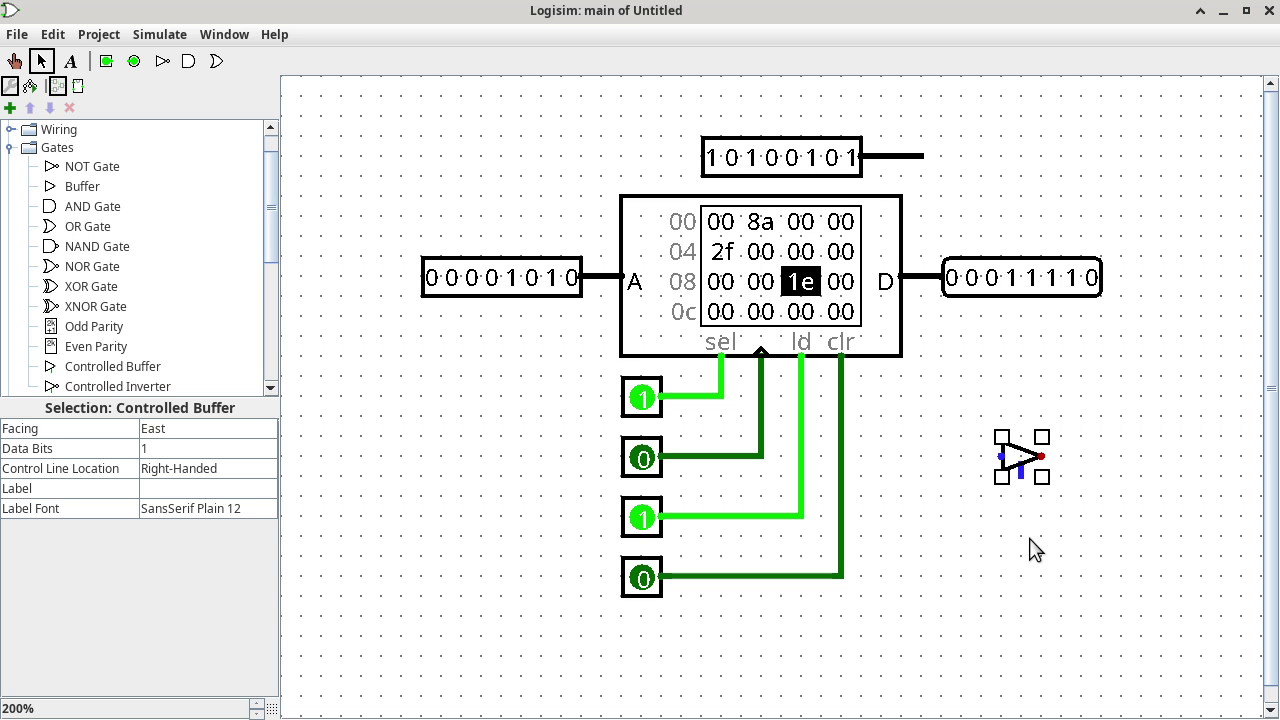
Step: Face the controlled buffer South with a Left-Handed control line, and move it into the gap between the data input wire and the D line
left_click(222, 431)
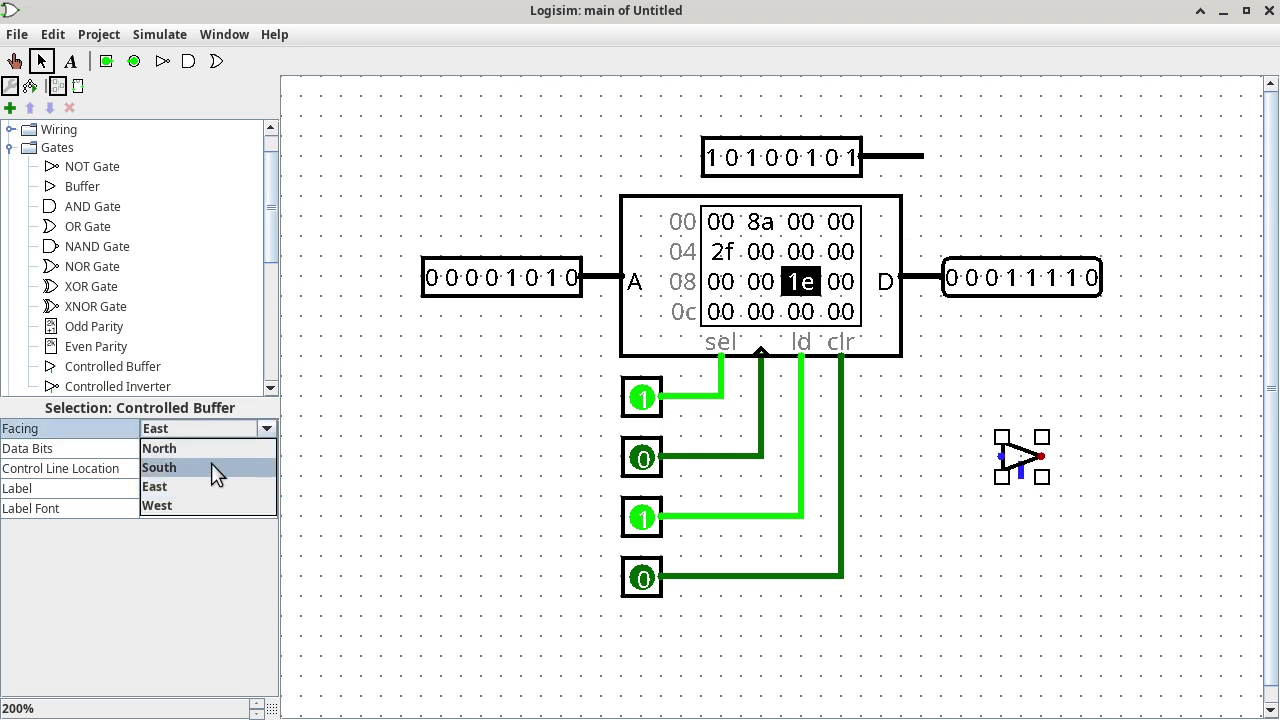
left_click(211, 467)
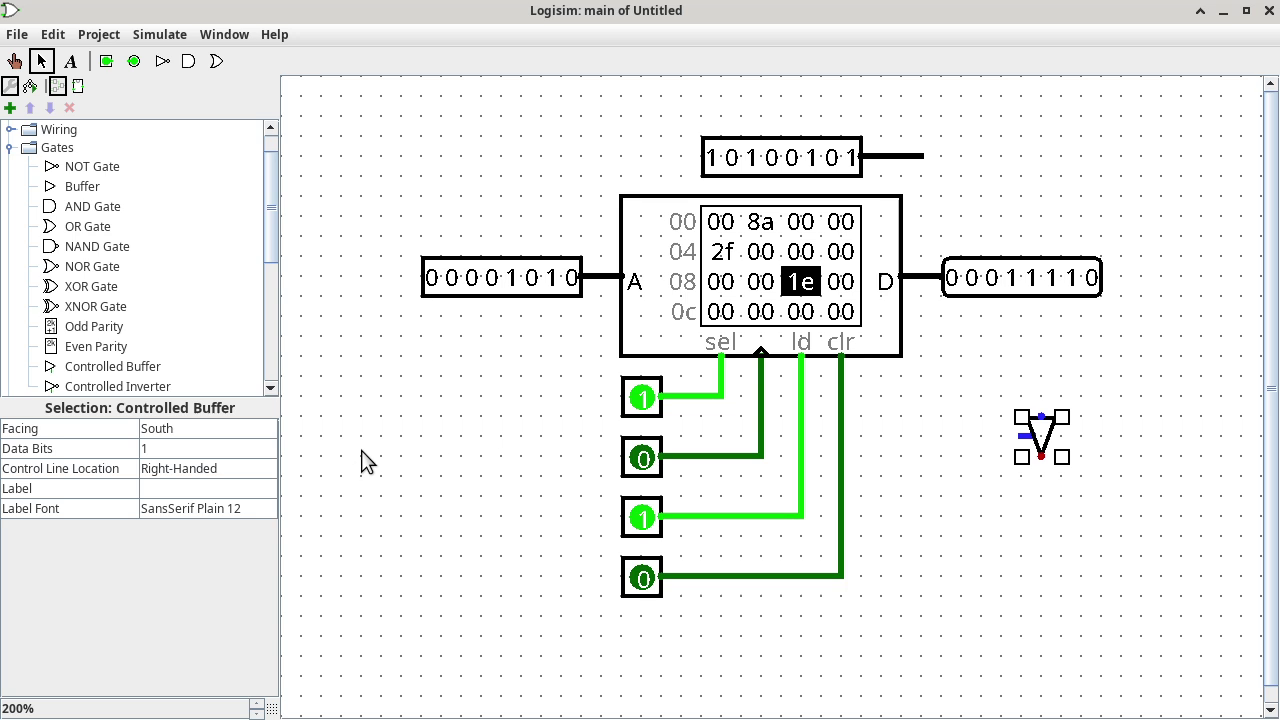
left_click(214, 467)
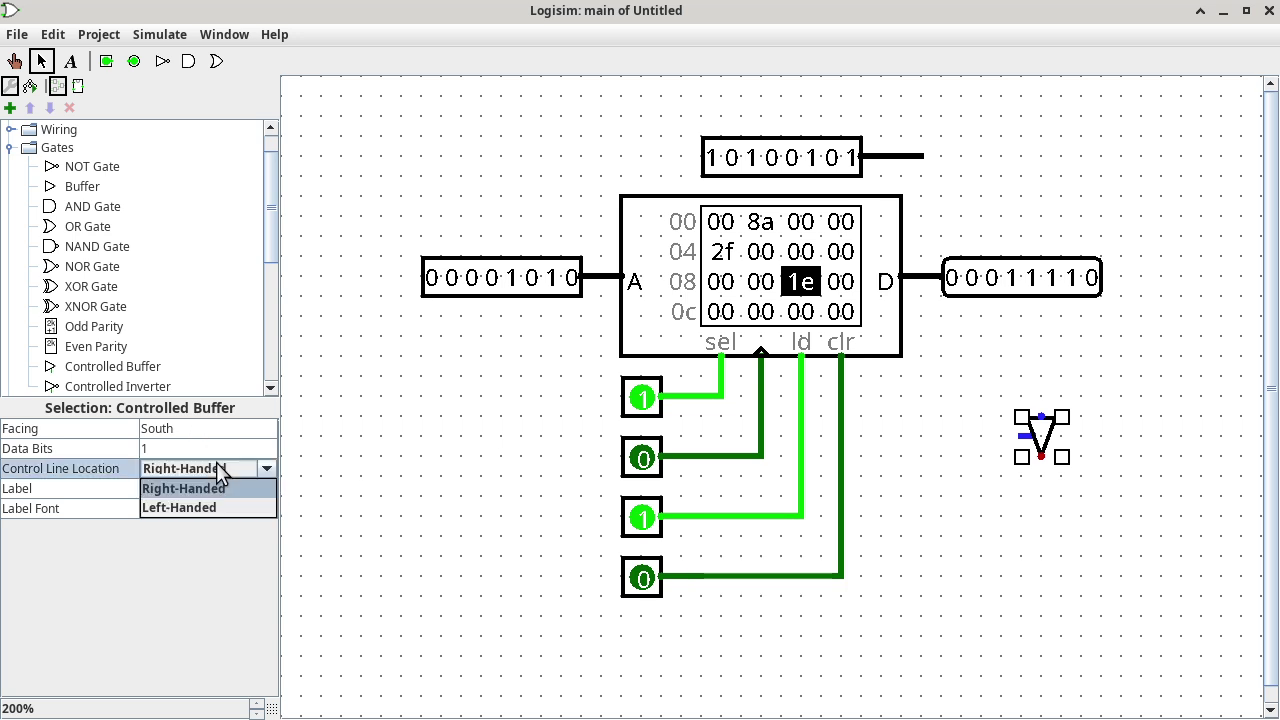
left_click(216, 507)
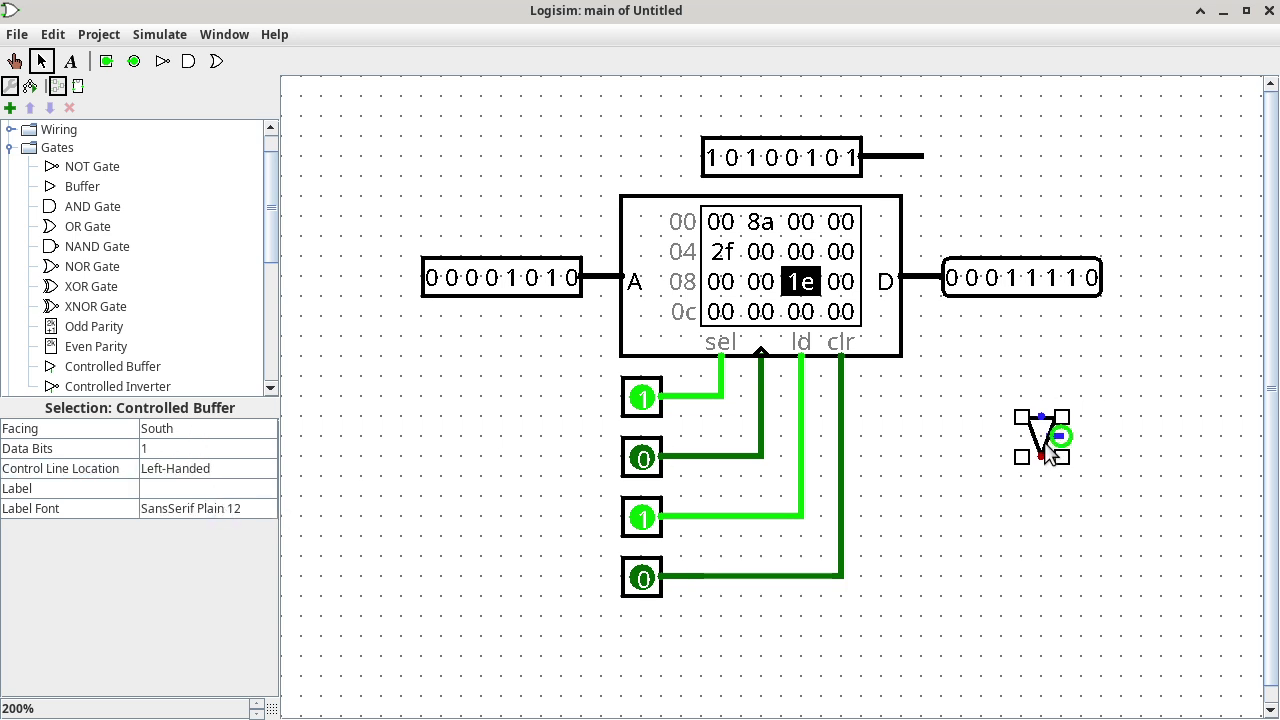
left_click_drag(1045, 447, 929, 216)
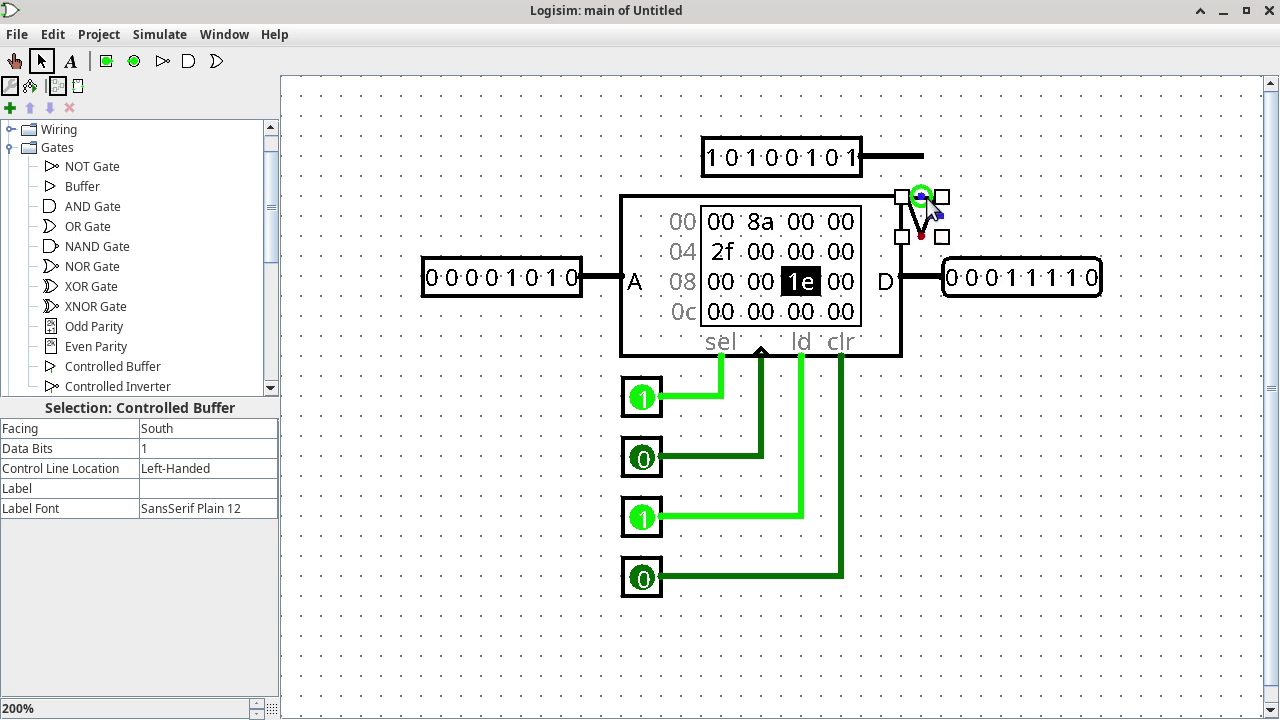
Step: Wire the upper data input into the controlled buffer, set its data bits to 8, and connect its output to the D line
left_click_drag(921, 157, 919, 195)
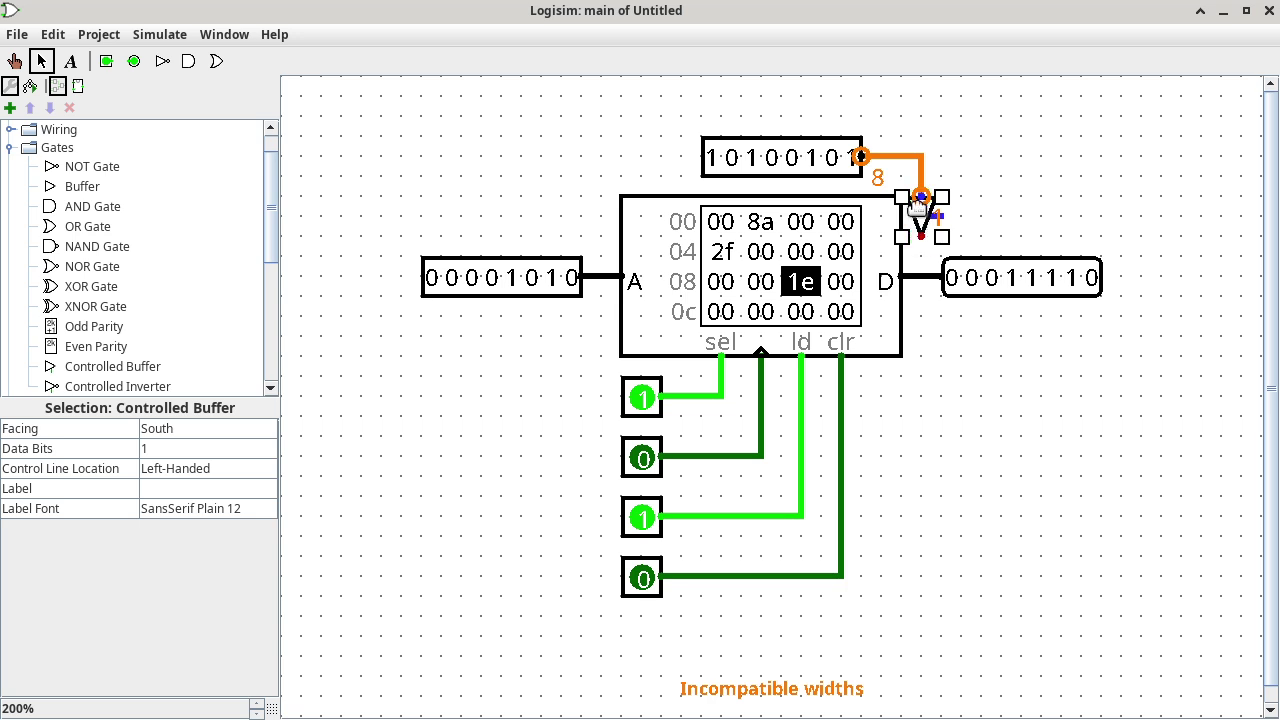
left_click(170, 448)
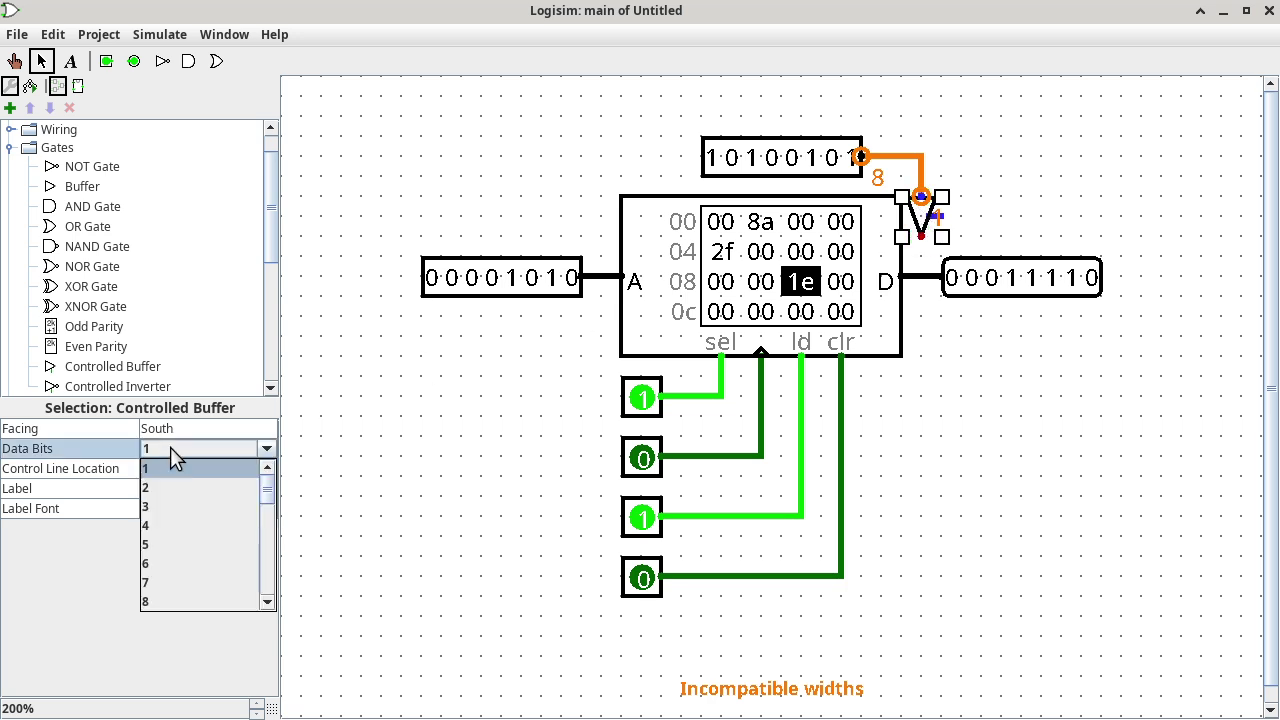
left_click(164, 598)
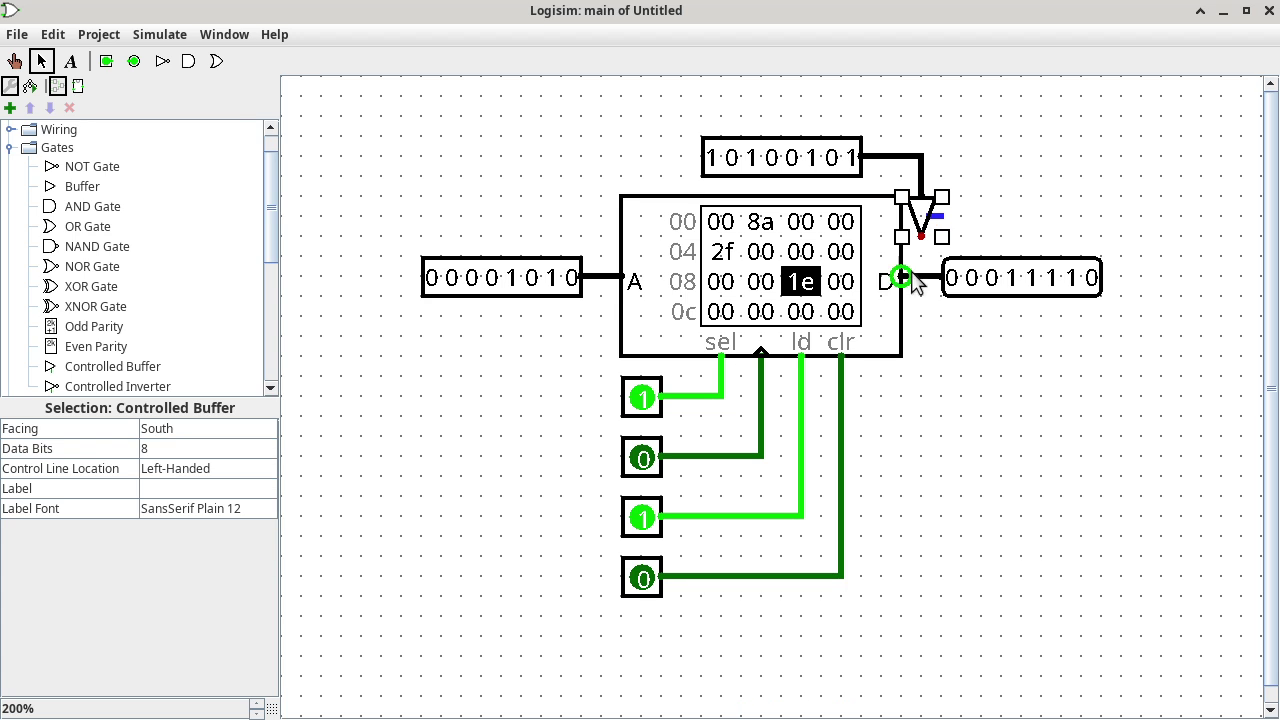
left_click_drag(921, 237, 921, 277)
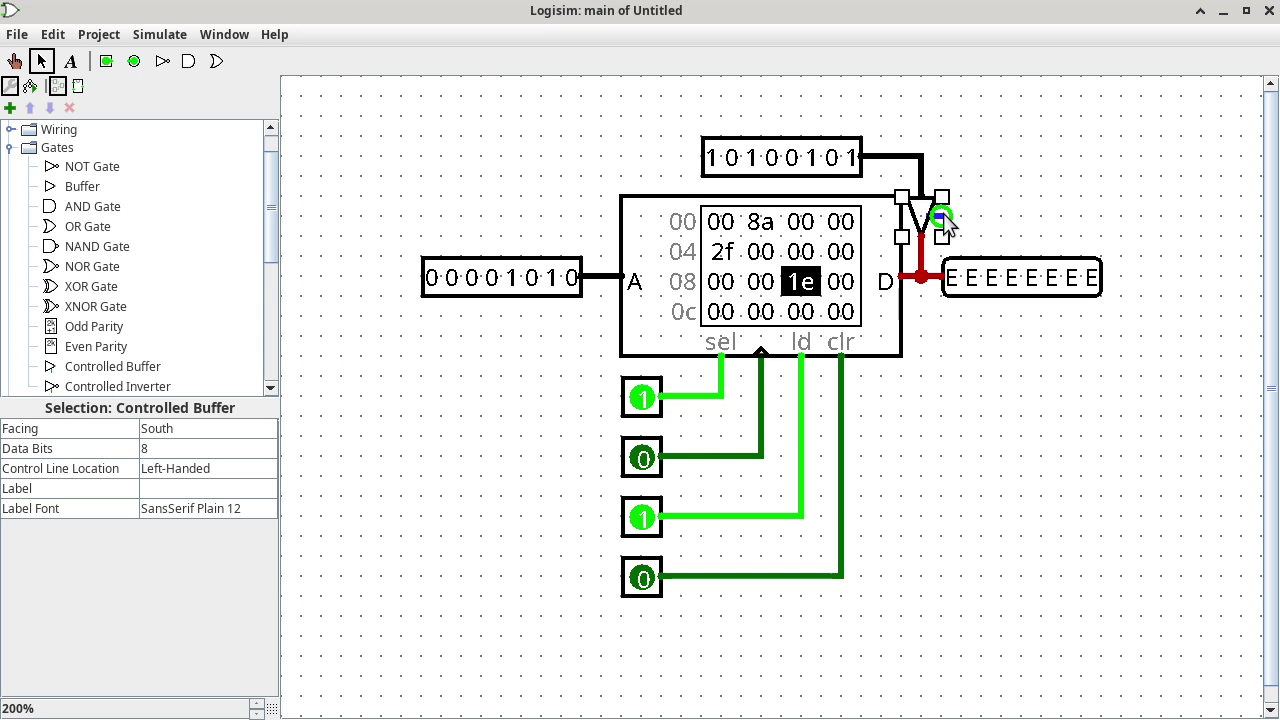
Step: Place a NOT gate beside the ld wire and wire the inverted ld signal to the controlled buffer's control input
left_click_drag(942, 217, 1110, 470)
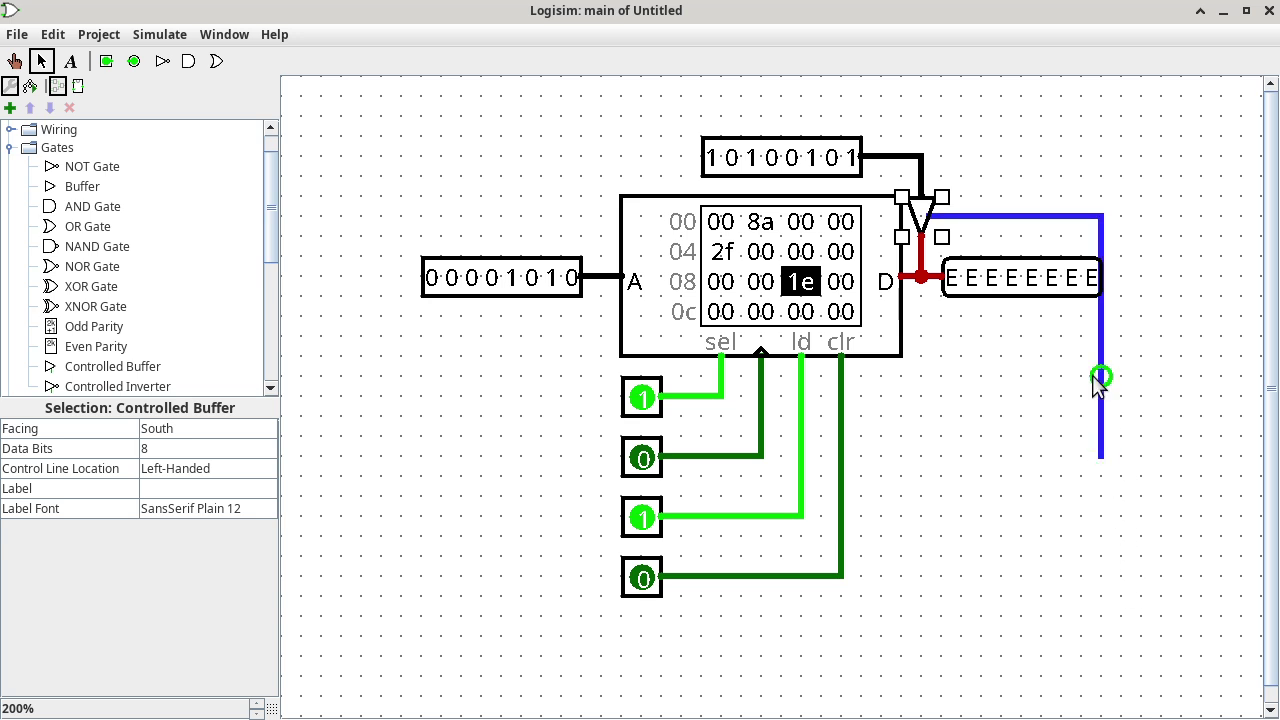
mouse_move(1100, 377)
left_mouse_down()
mouse_move(1126, 382)
mouse_move(1100, 374)
left_mouse_up()
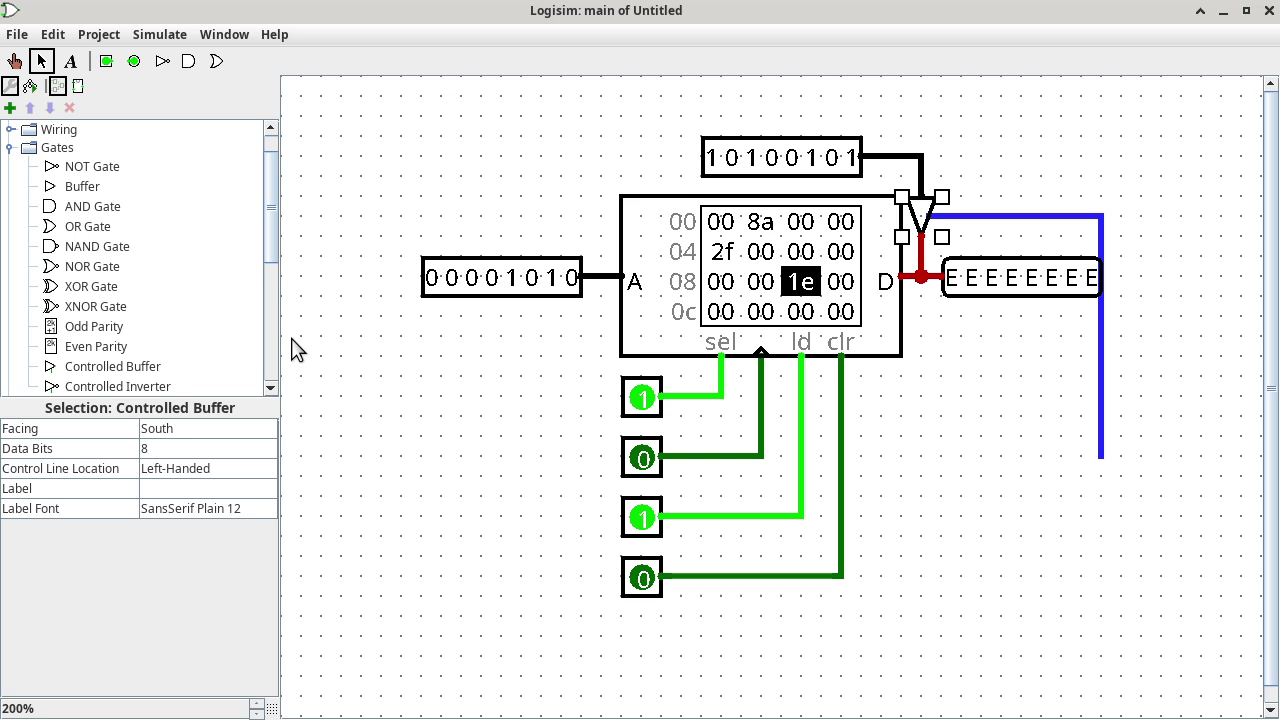
left_click(84, 172)
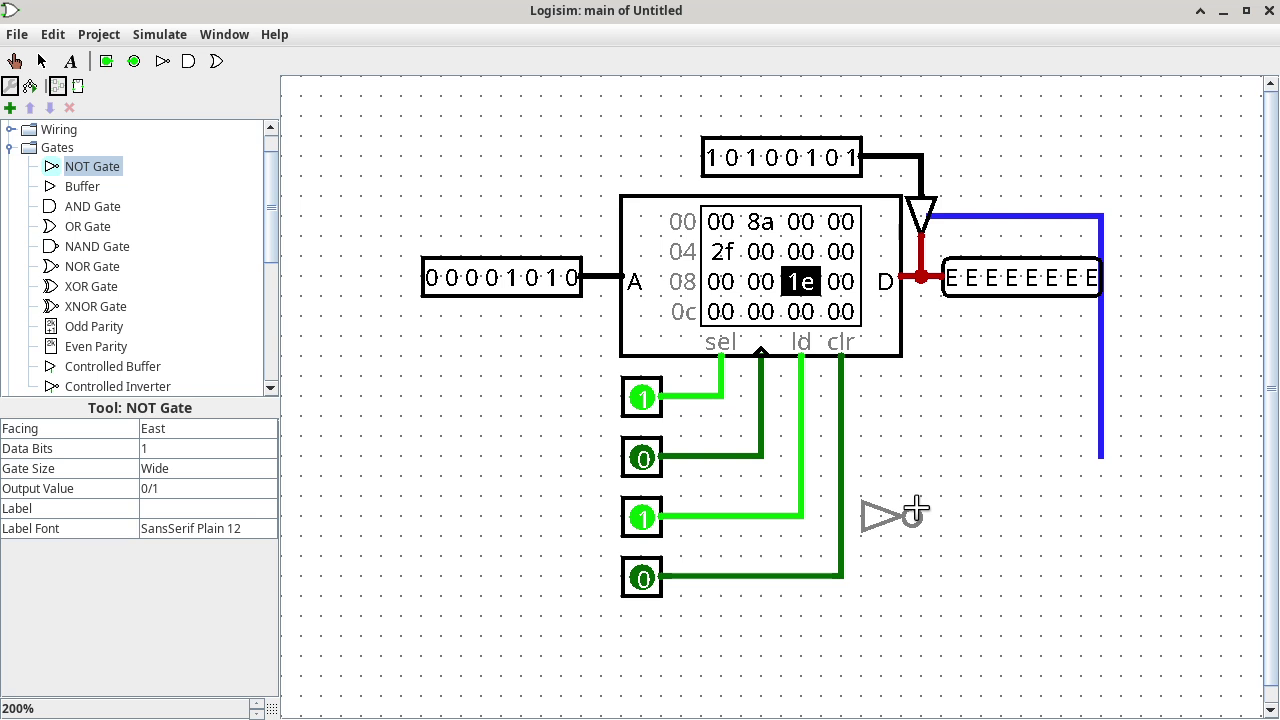
left_click(915, 513)
left_click_drag(800, 516, 1100, 463)
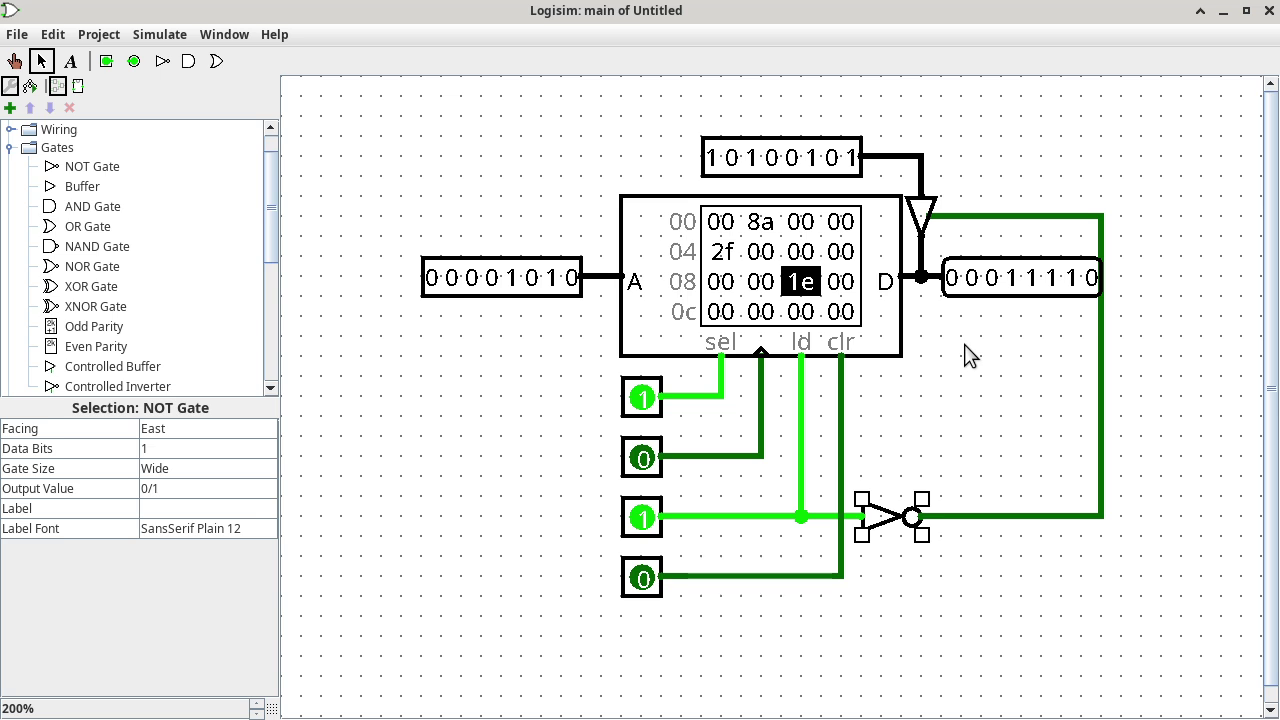
Step: Read the Controlled Buffer/Inverter behavior and pins in the Library Reference, and close the documentation
left_click(924, 216)
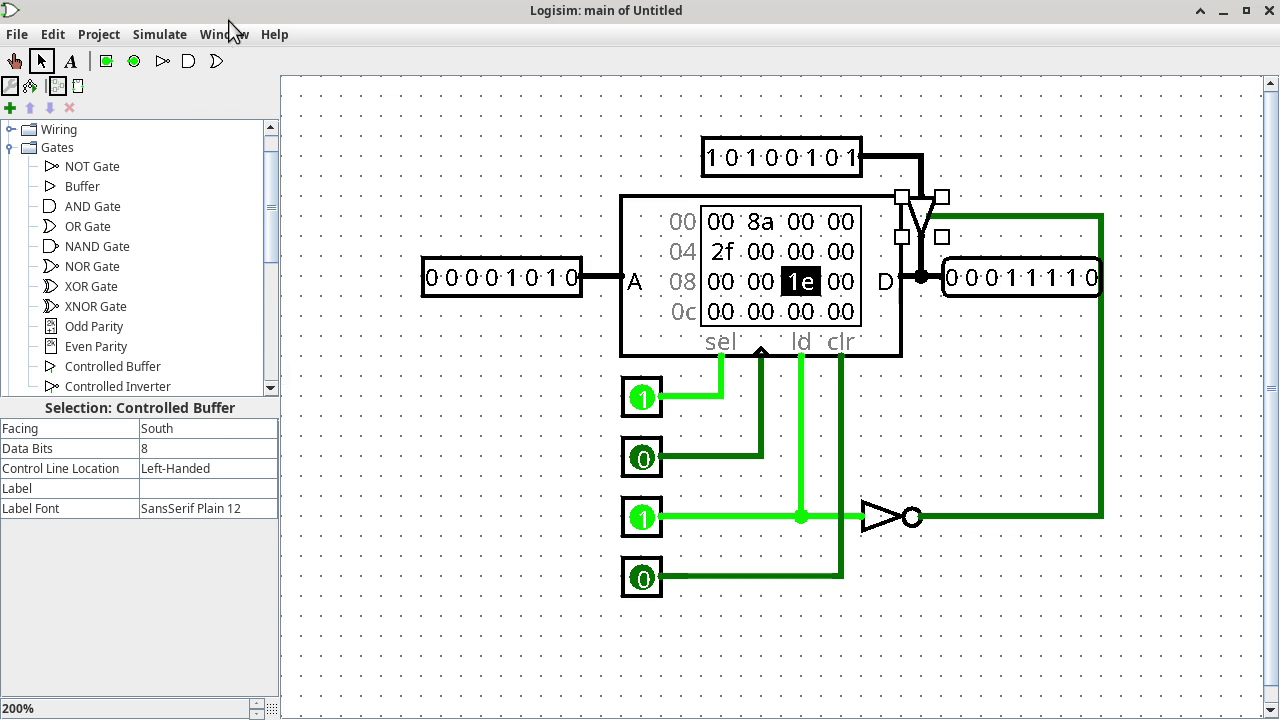
left_click(274, 34)
left_click(287, 99)
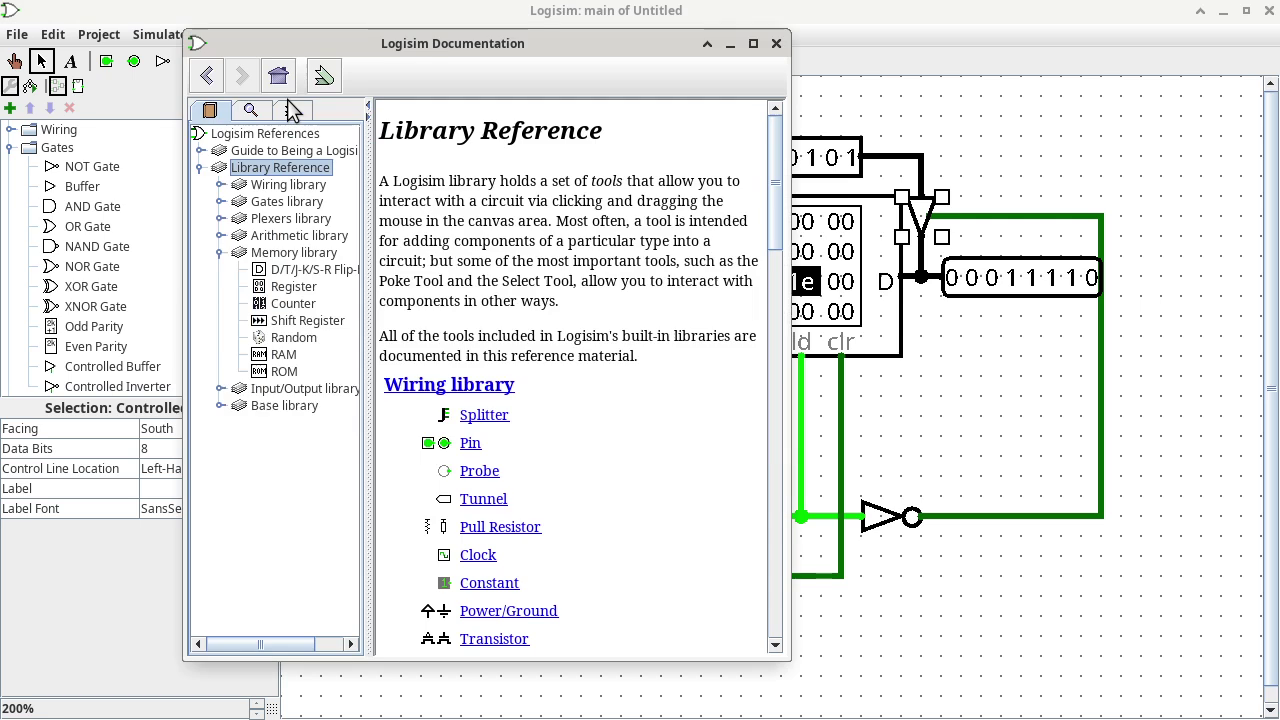
left_click(222, 203)
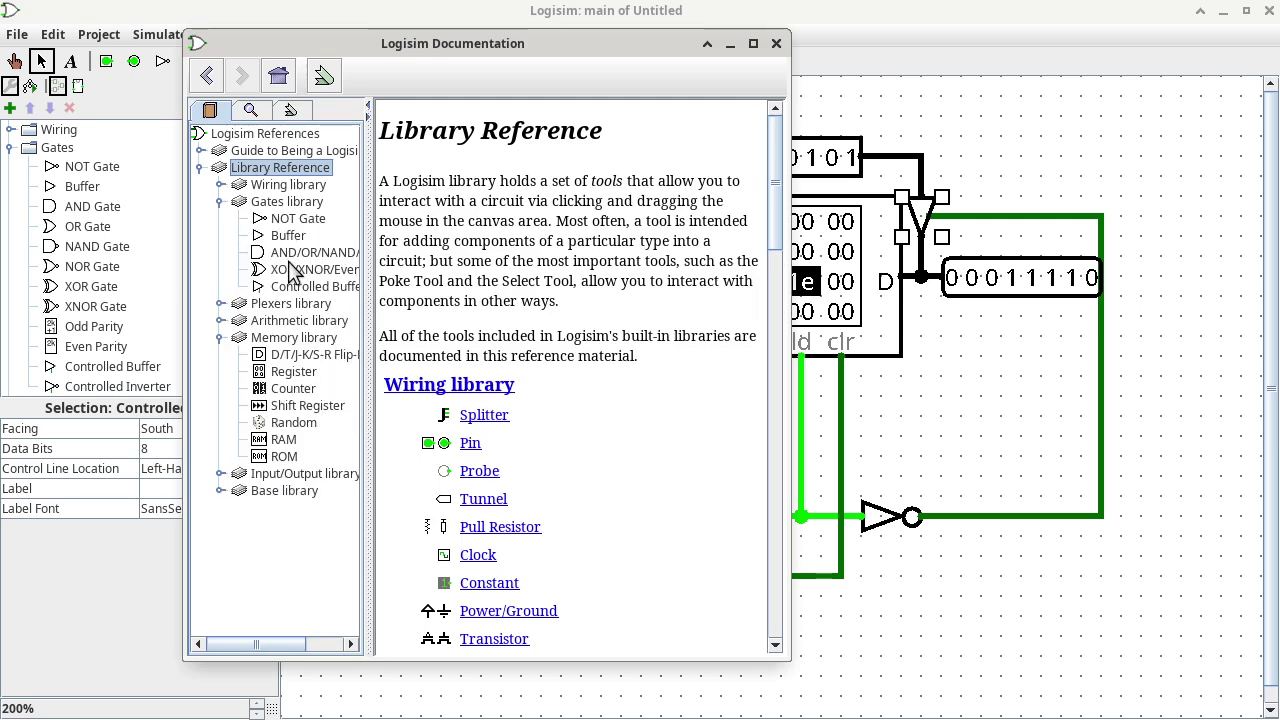
left_click(298, 286)
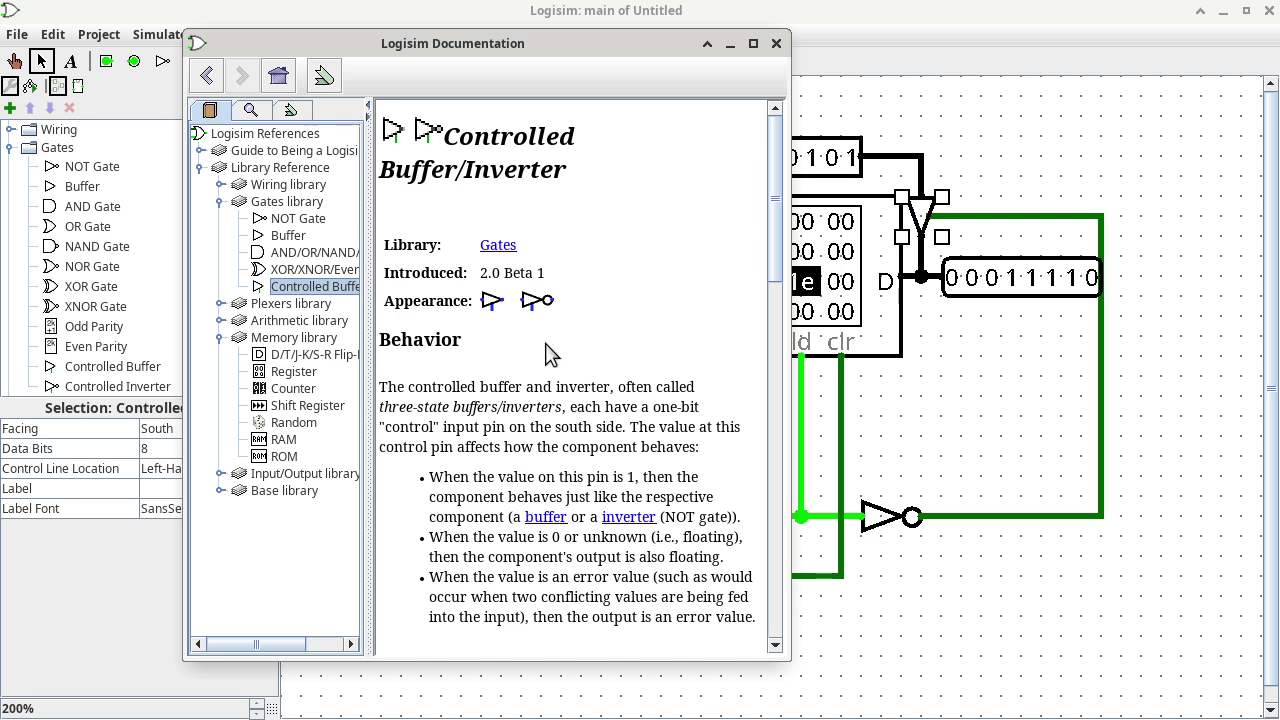
scroll(578, 350, "down", 8)
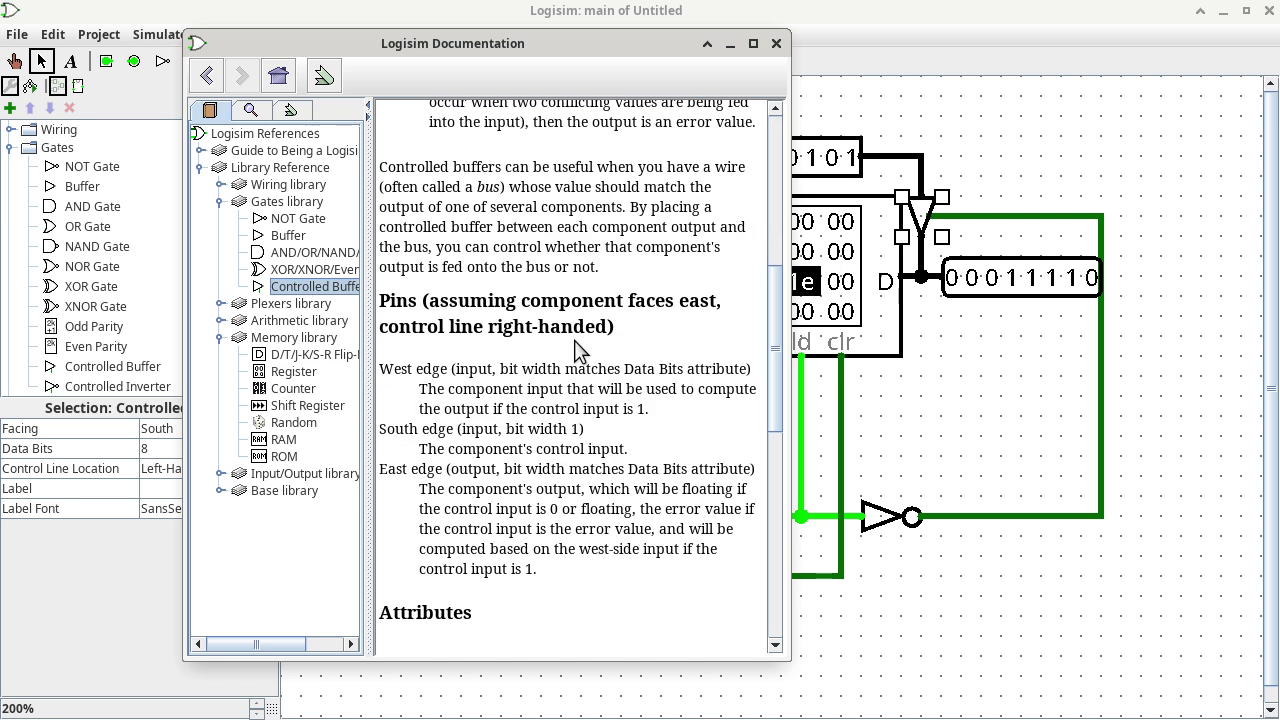
scroll(578, 350, "up", 5)
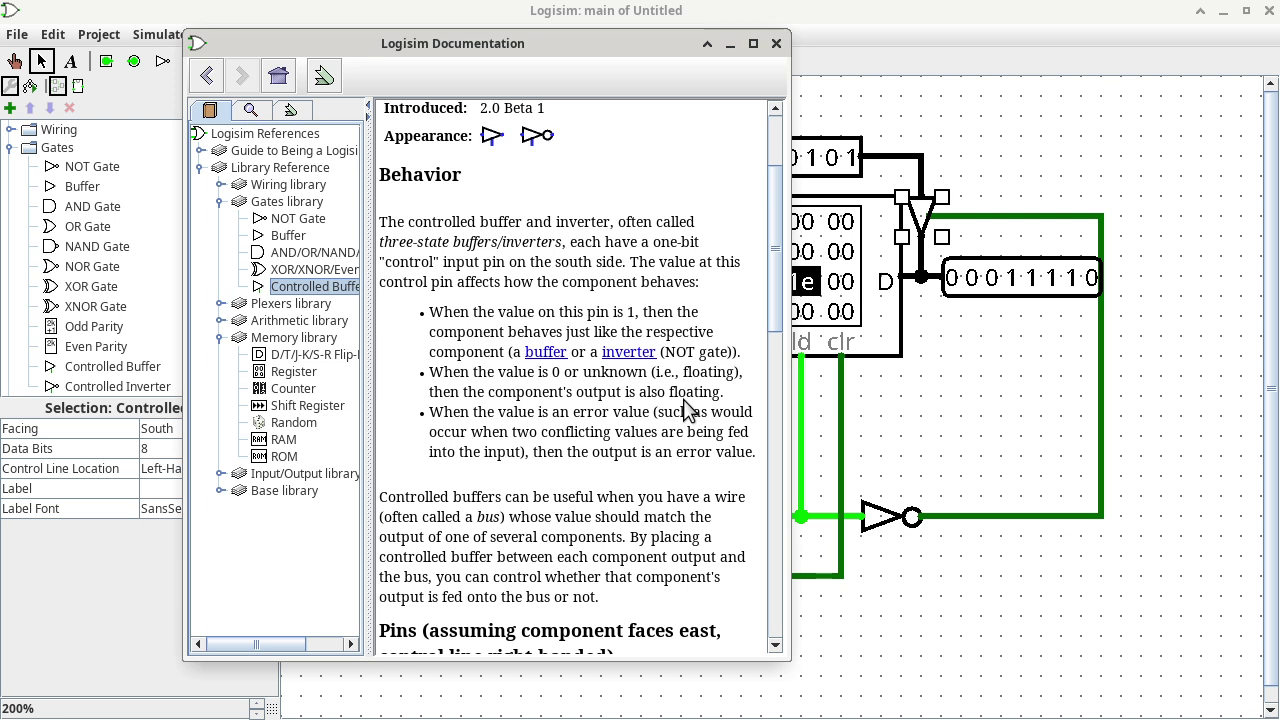
left_click(776, 44)
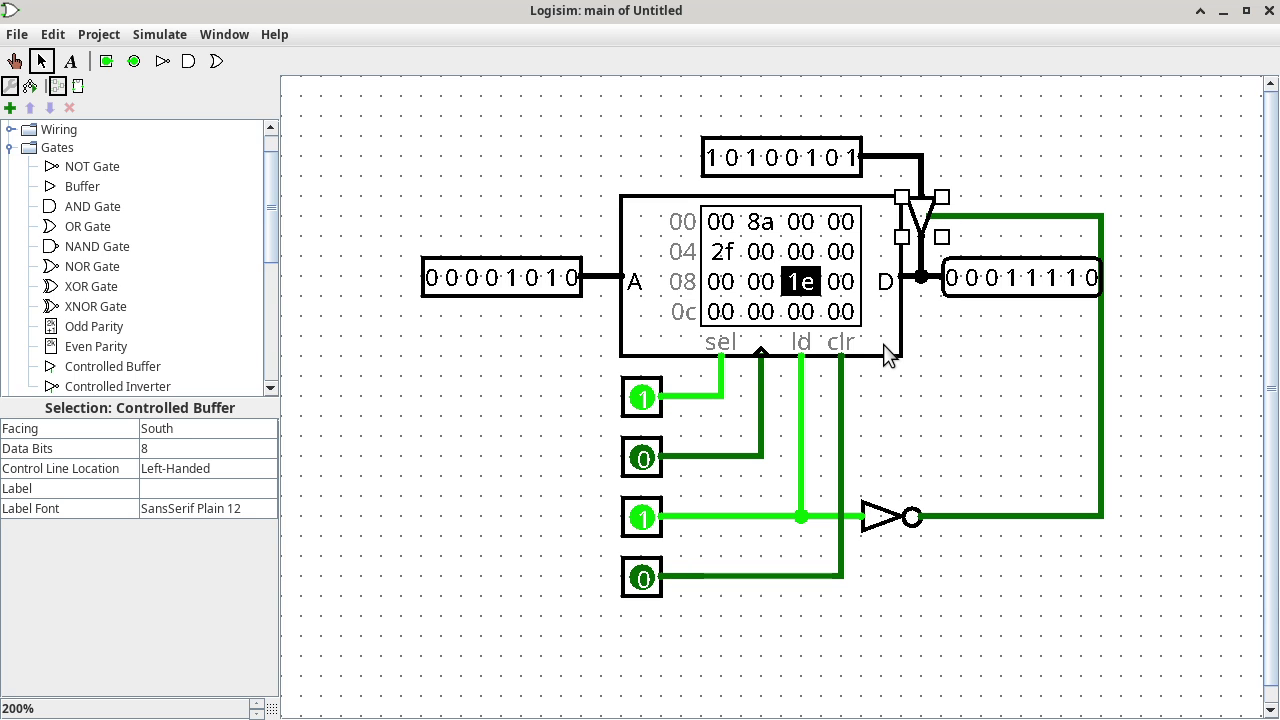
Step: Select the RAM component, and open the recent circuit file processor0004.circ
left_click(899, 281)
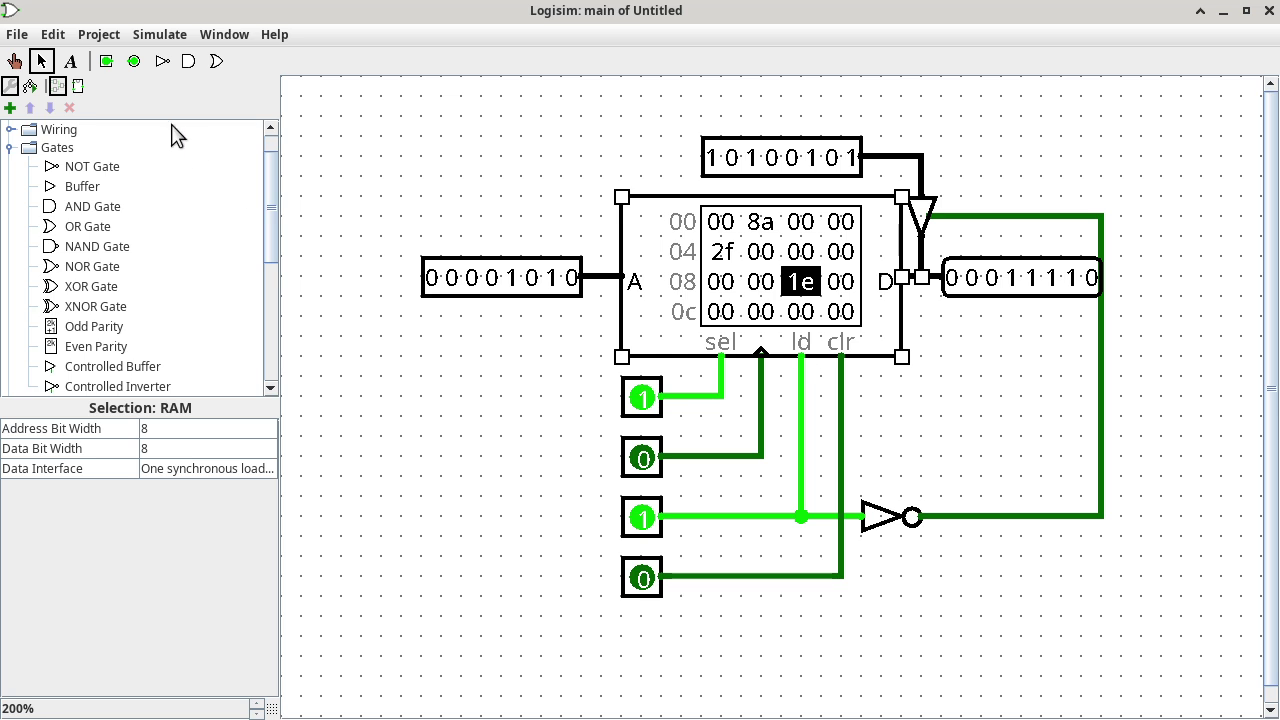
left_click(17, 36)
mouse_move(45, 101)
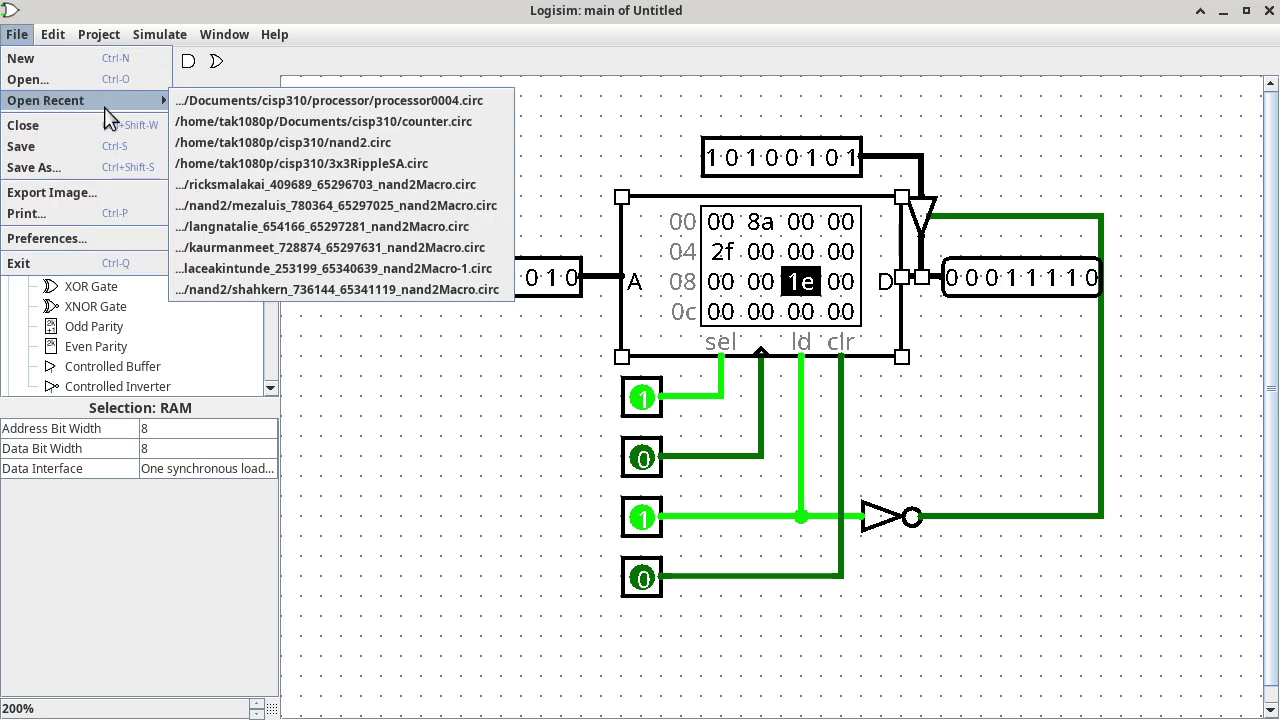
left_click(226, 113)
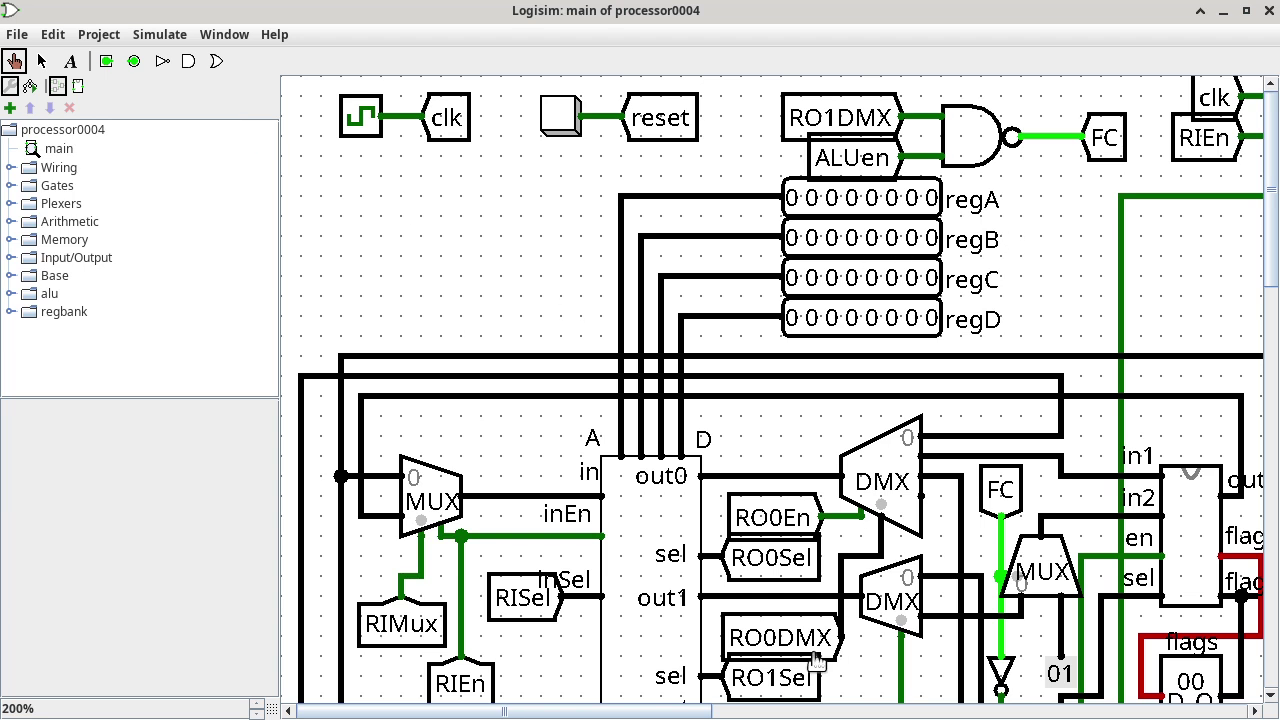
Step: Examine the processor's RAM with its select, load and clock signals, and the microcode section below it, at 100% zoom
left_click_drag(686, 716, 944, 712)
left_click_drag(1155, 665, 1197, 660)
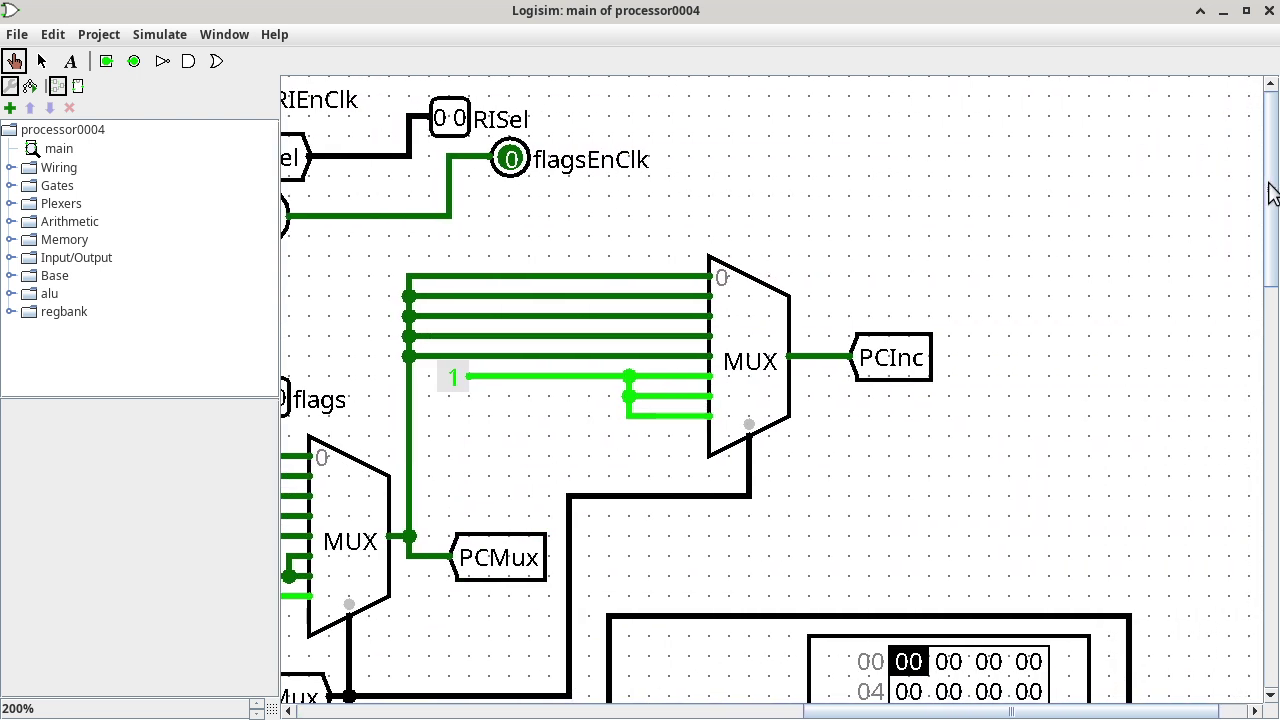
scroll(975, 452, "down", 5)
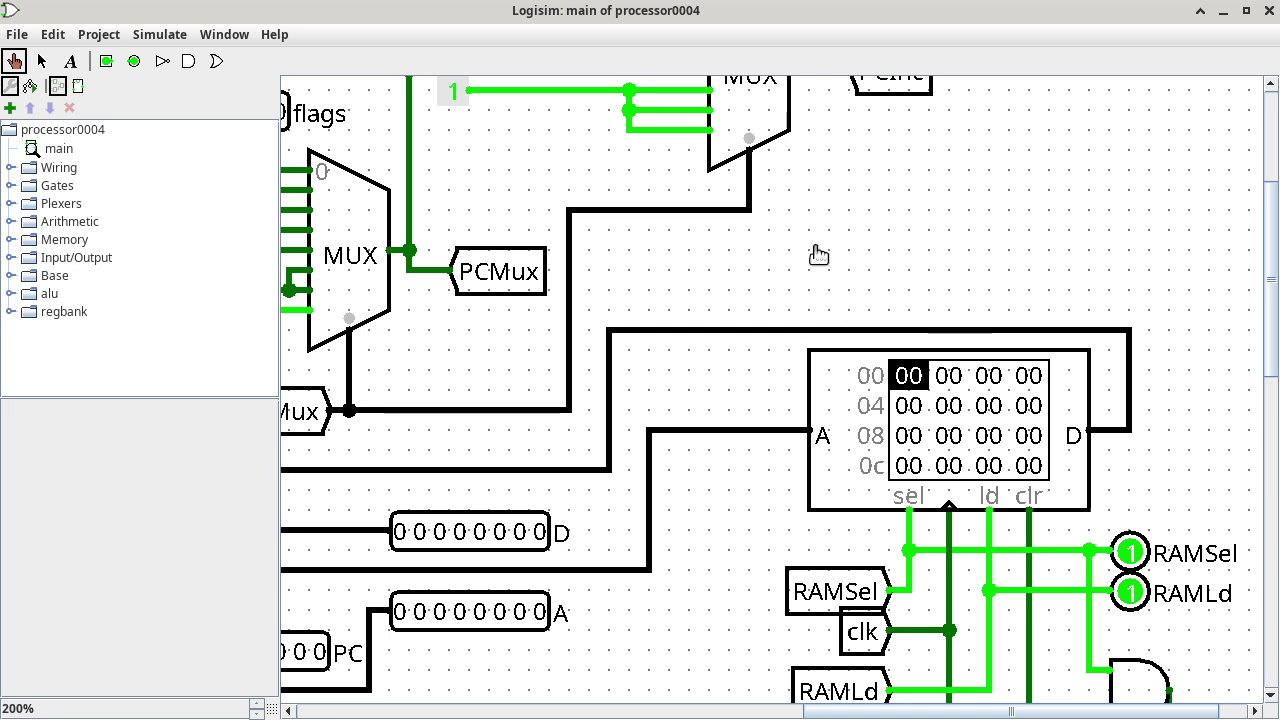
left_click(257, 714)
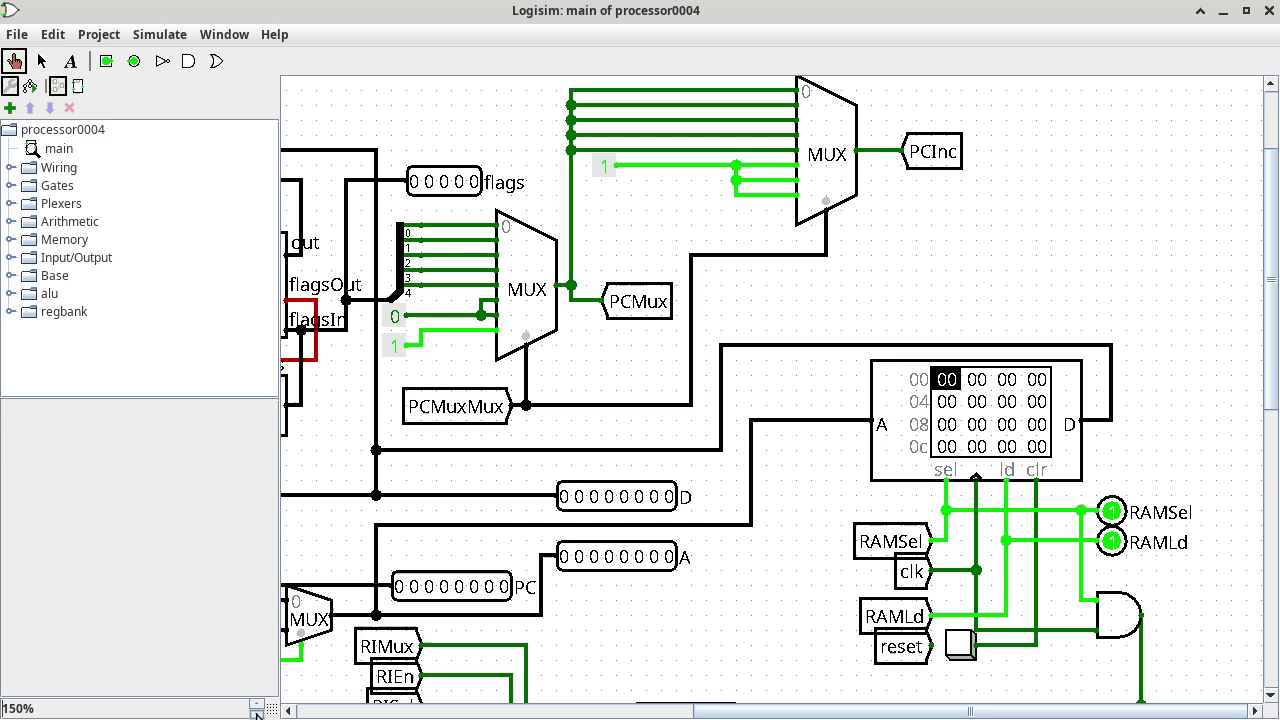
left_click(257, 714)
left_click(257, 714)
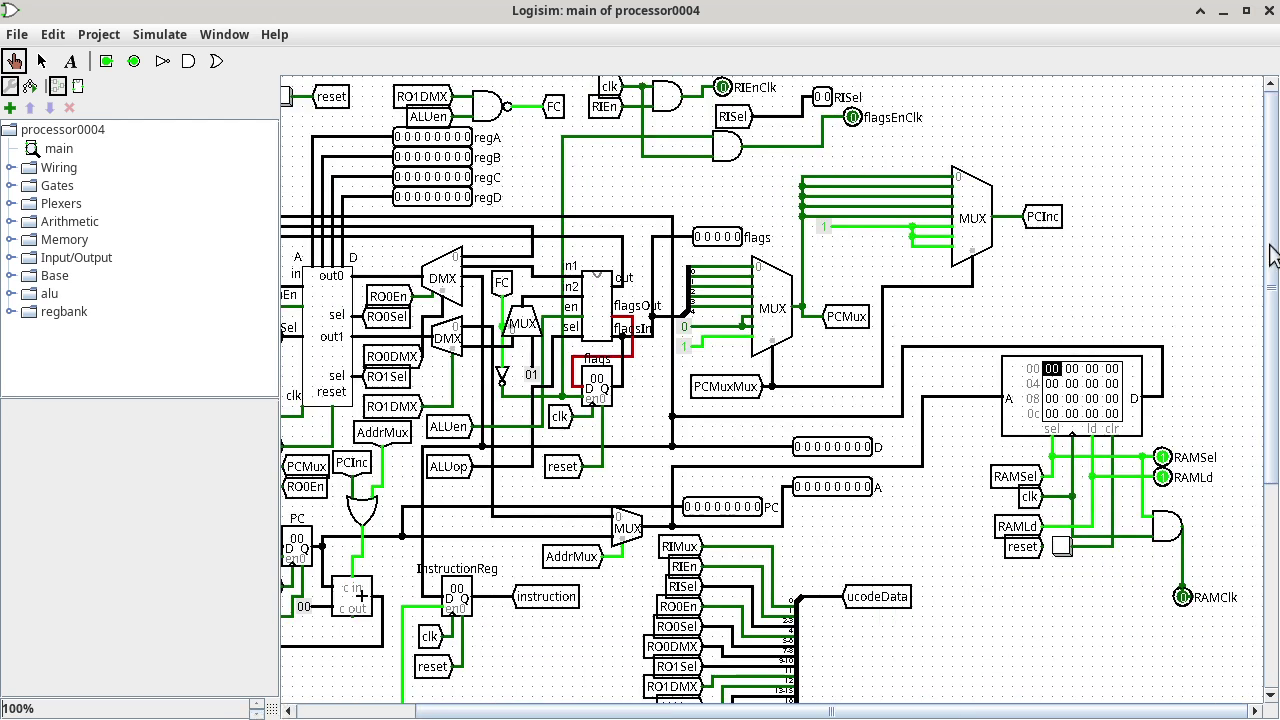
scroll(1256, 490, "down", 5)
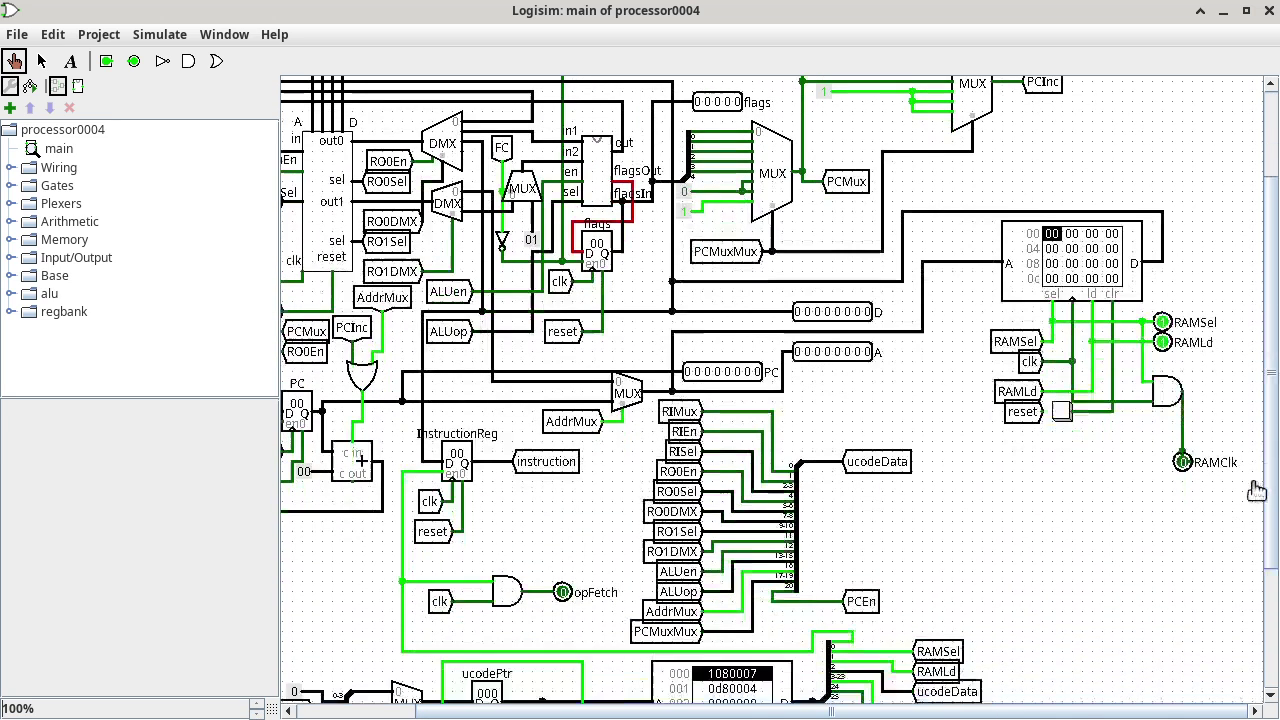
scroll(1256, 490, "down", 7)
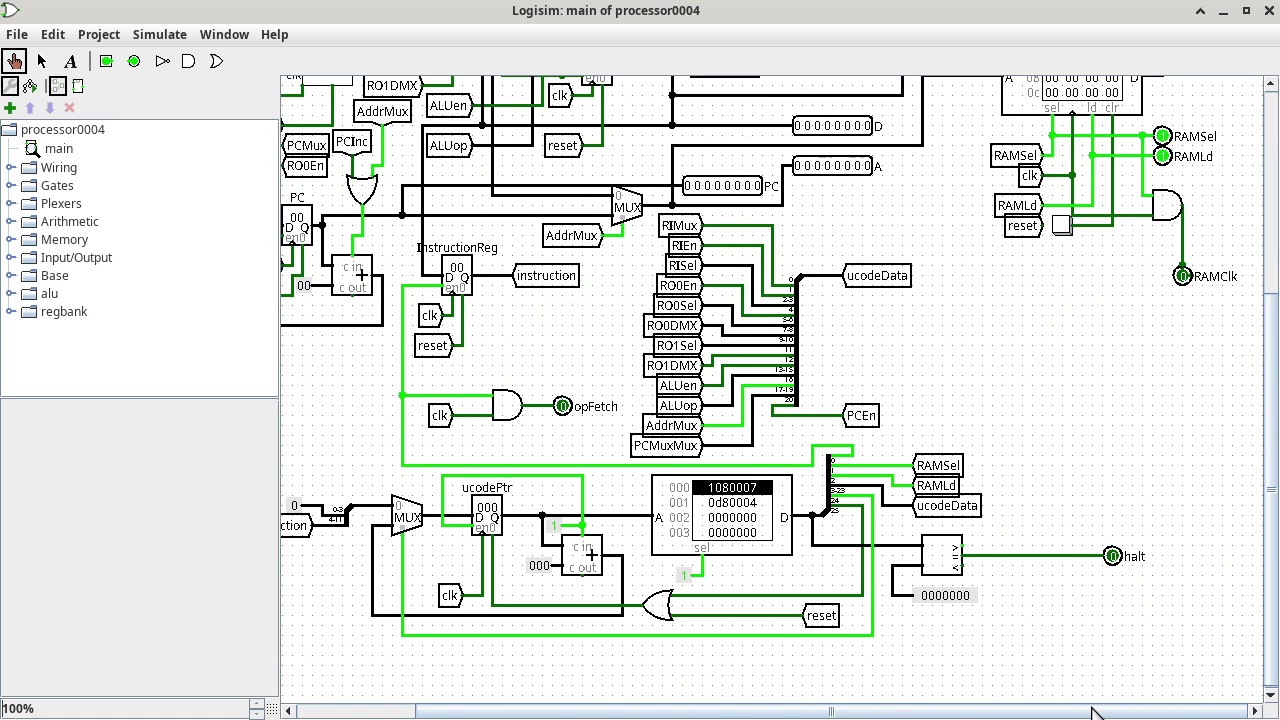
Step: Probe the wire from the ucodePtr register to the microcode ROM's address input, and view that area at 150% zoom
left_click_drag(1089, 712, 982, 716)
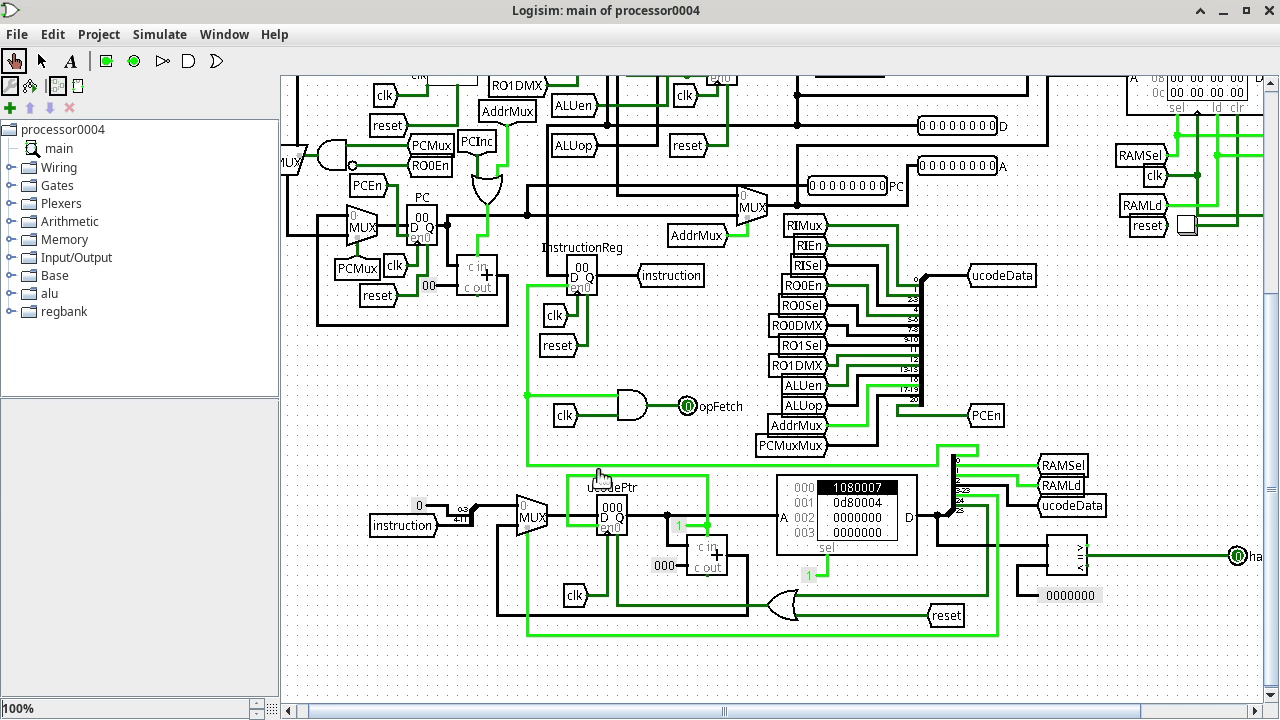
left_click(651, 522)
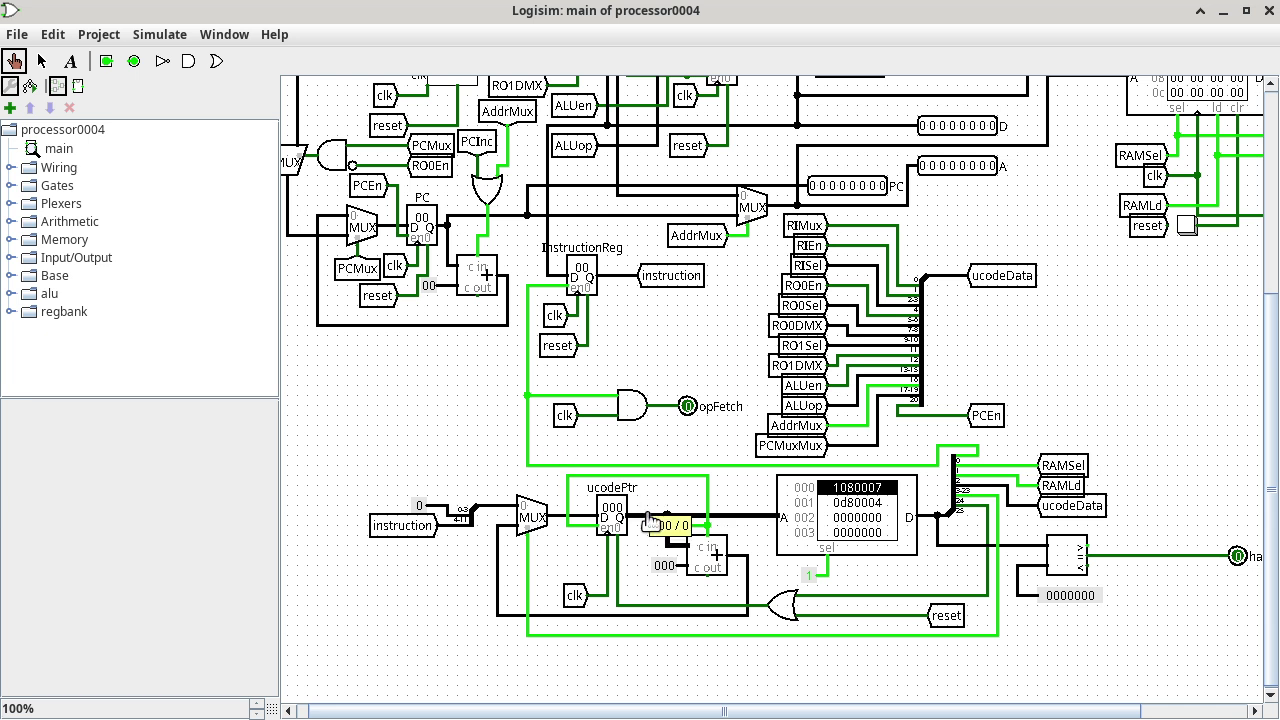
left_click(257, 705)
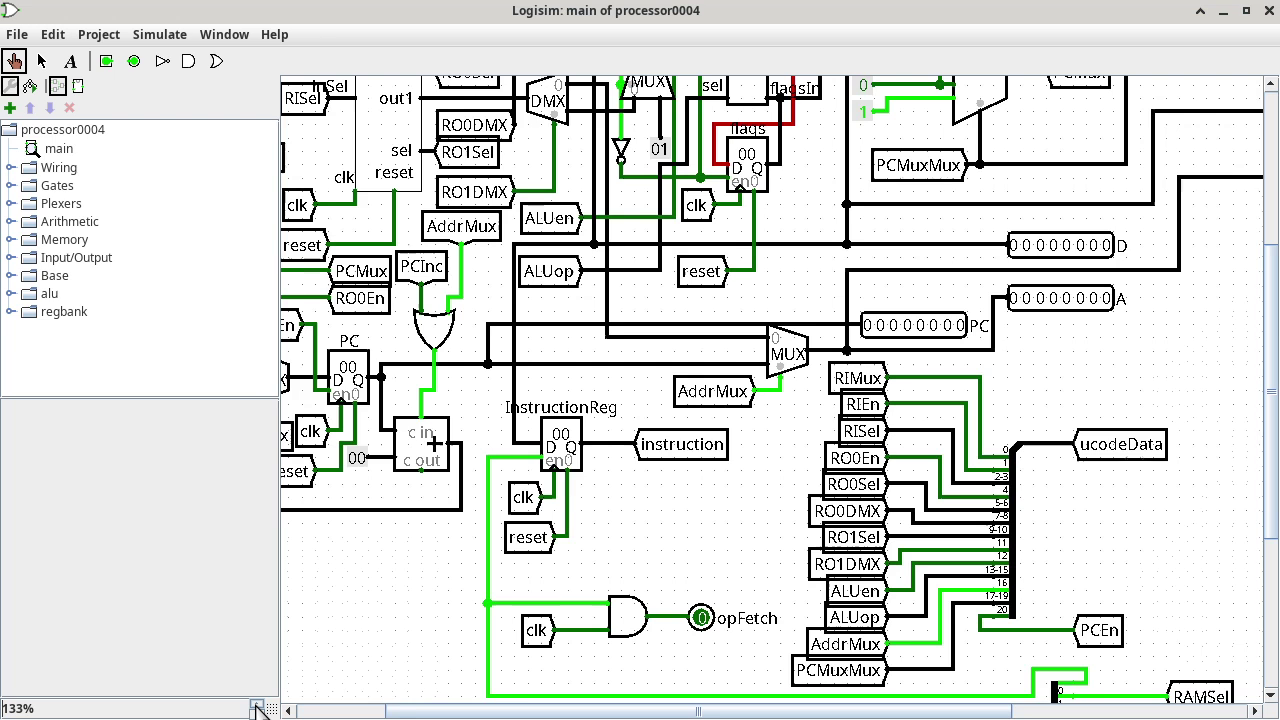
left_click(257, 705)
scroll(727, 519, "down", 6)
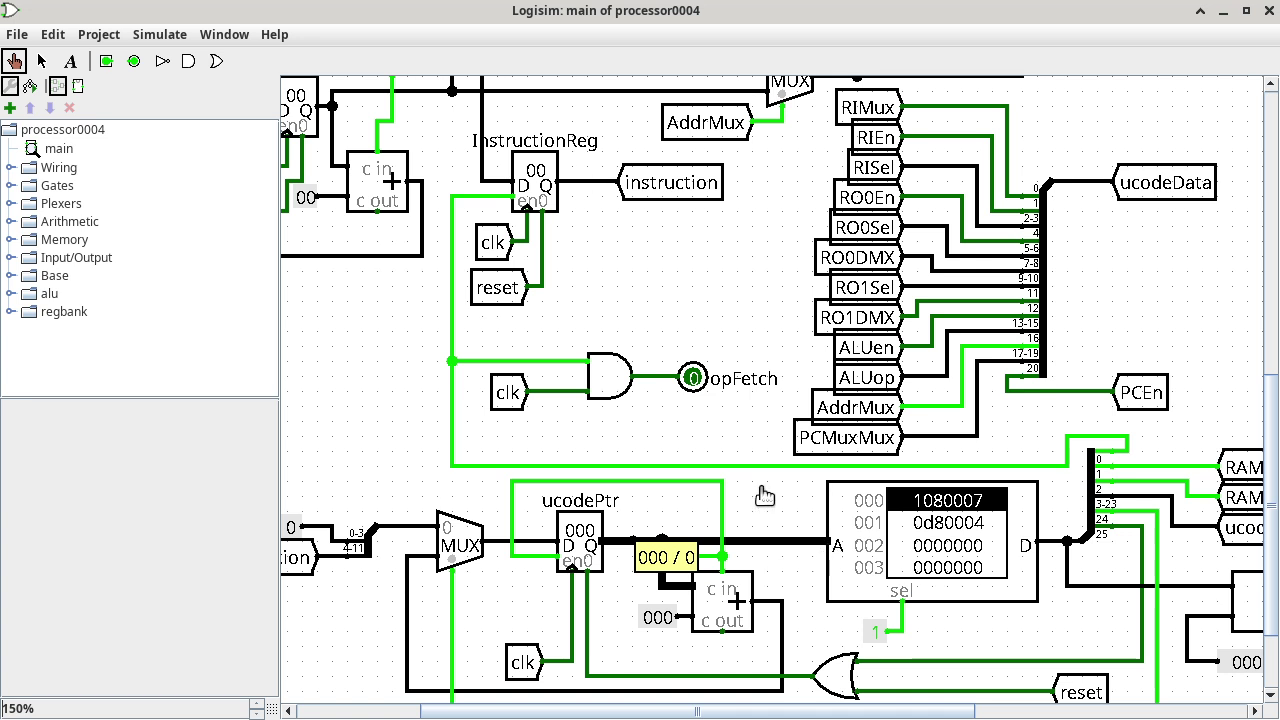
Step: Select the microcode ROM to inspect its attributes, and examine the splitter and control signals on its data output
left_click(42, 63)
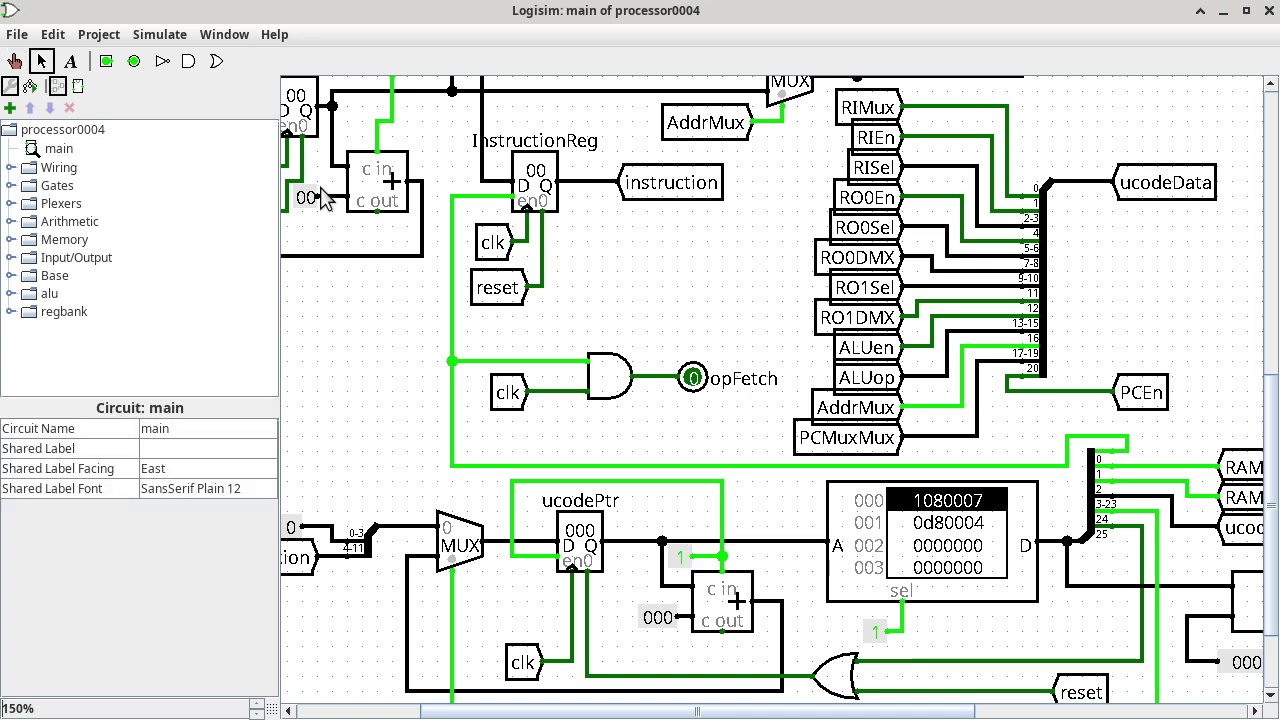
left_click(858, 497)
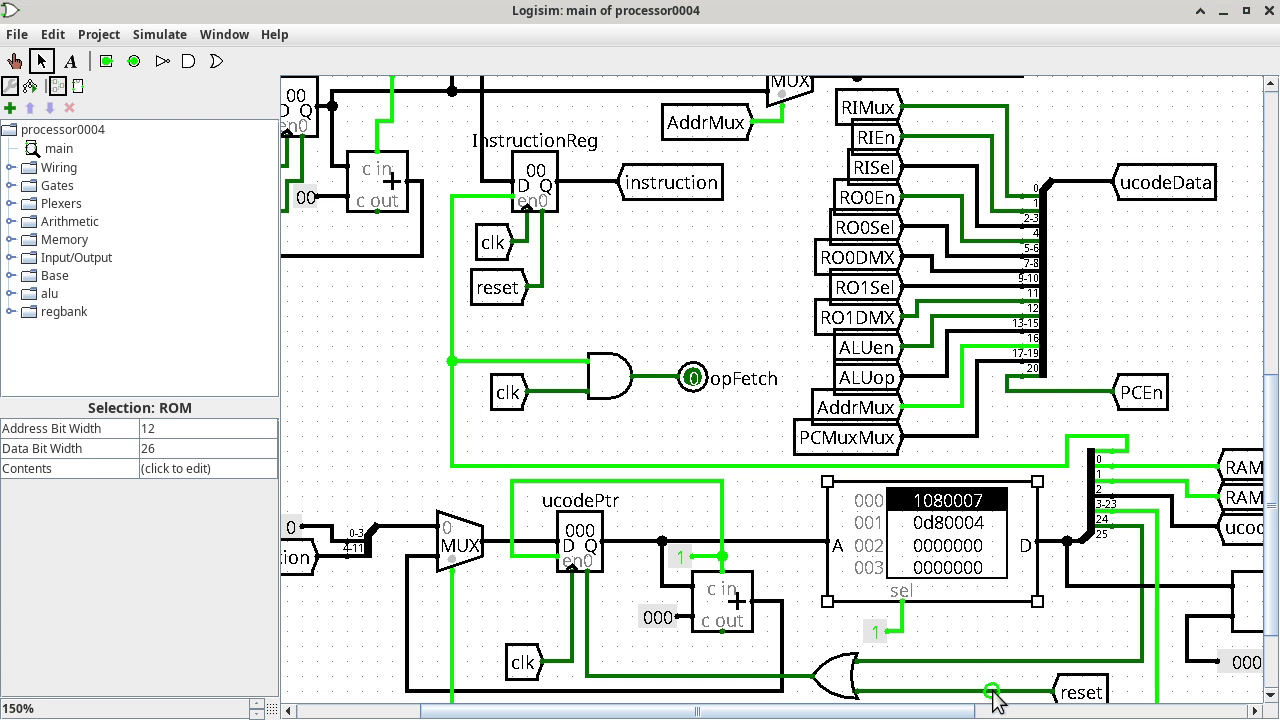
scroll(978, 470, "down", 1)
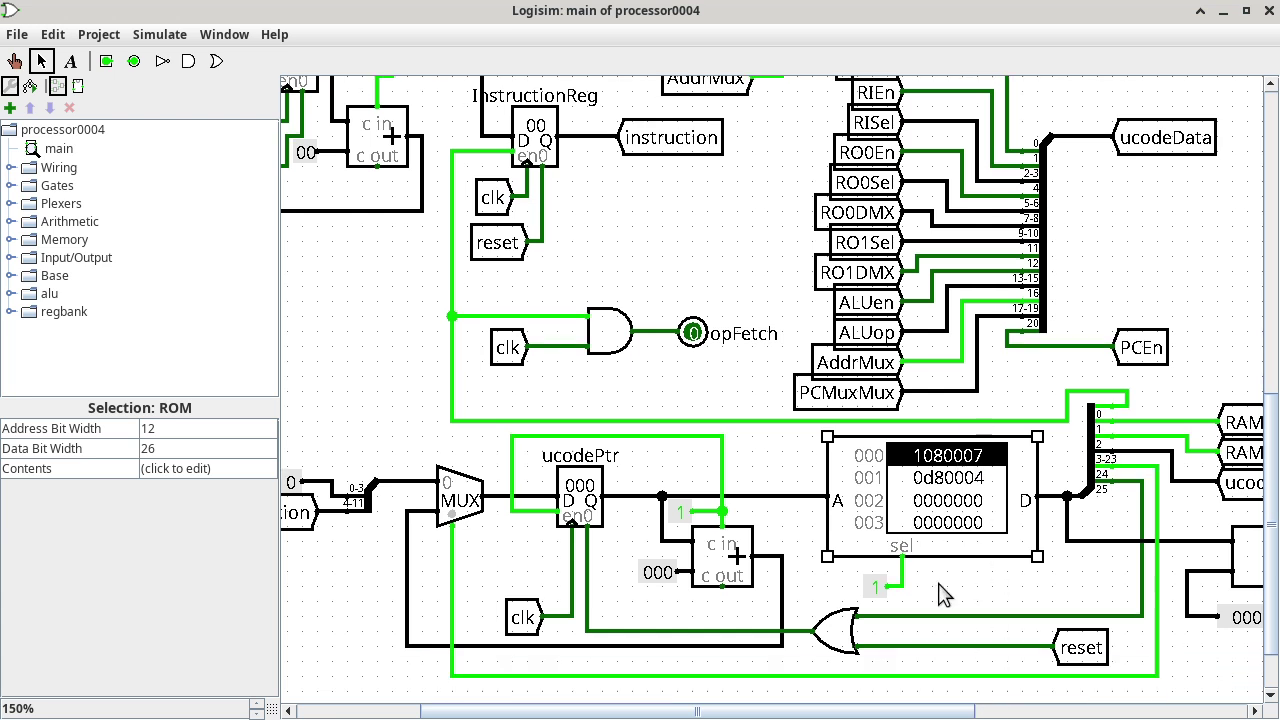
left_click_drag(948, 712, 1080, 711)
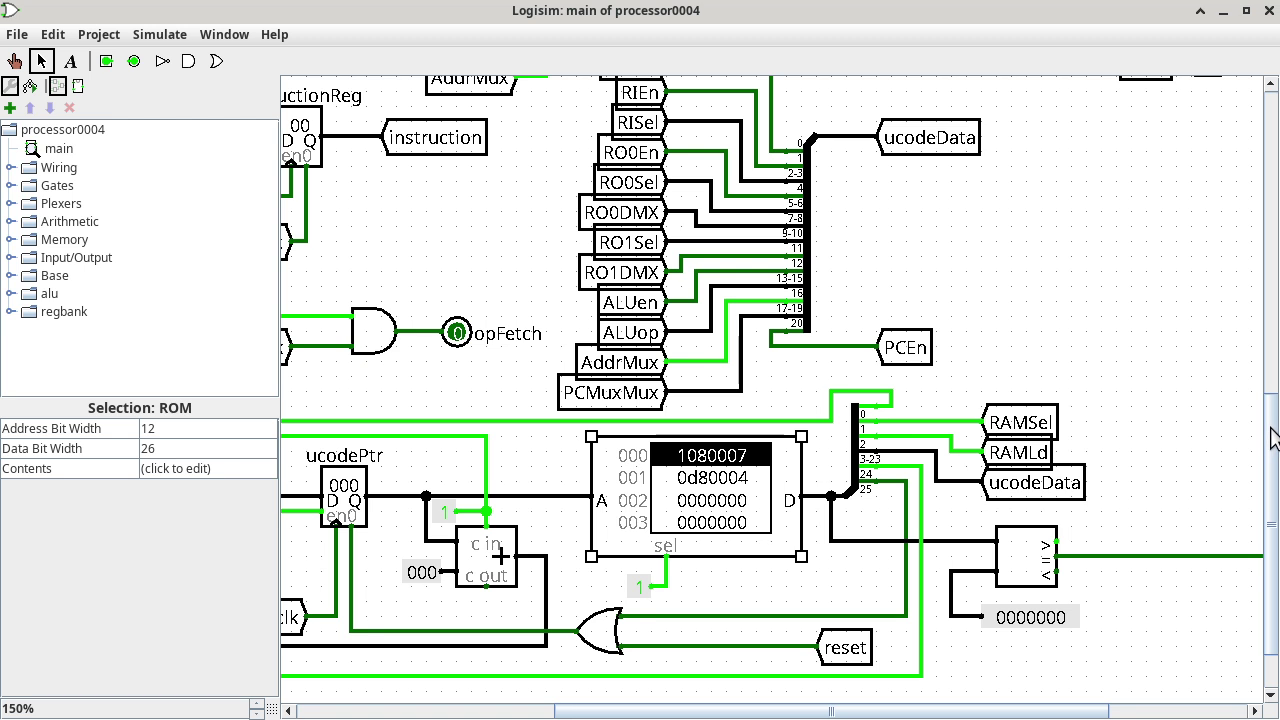
Step: Examine the processor's register bank, multiplexers and ALU in the upper part of the circuit
left_click_drag(1270, 440, 1260, 150)
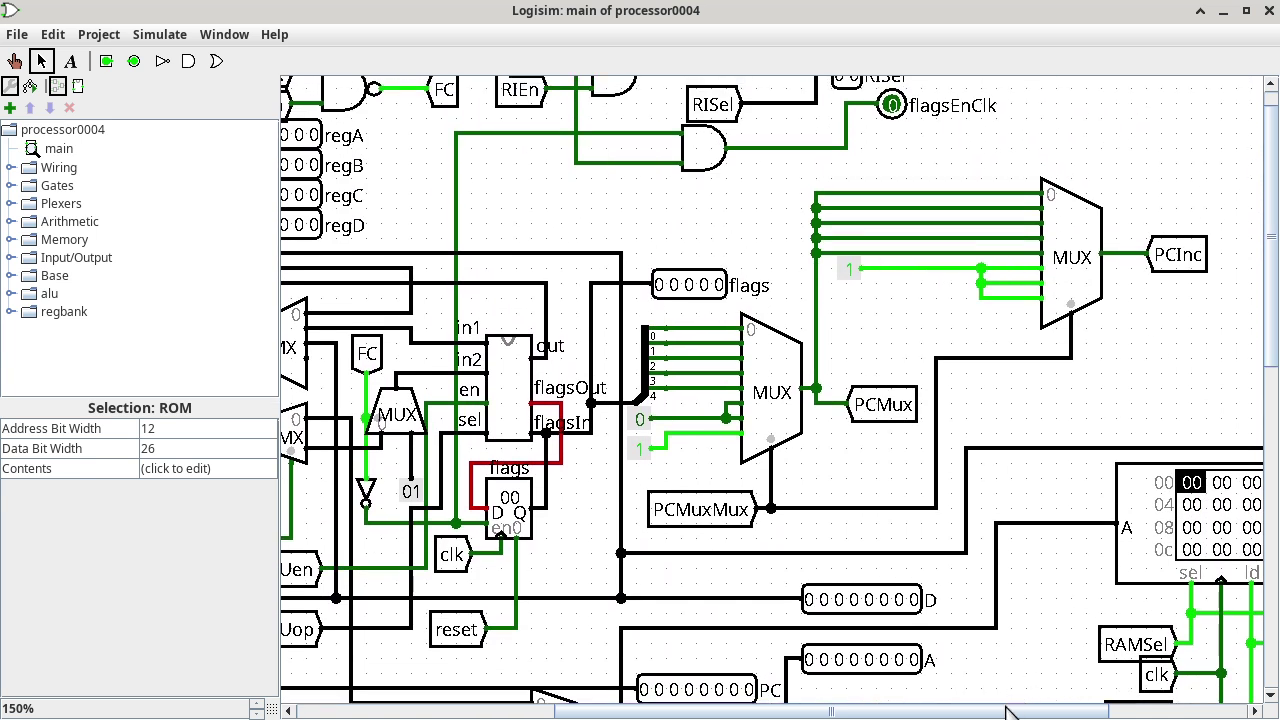
left_click_drag(1007, 710, 828, 708)
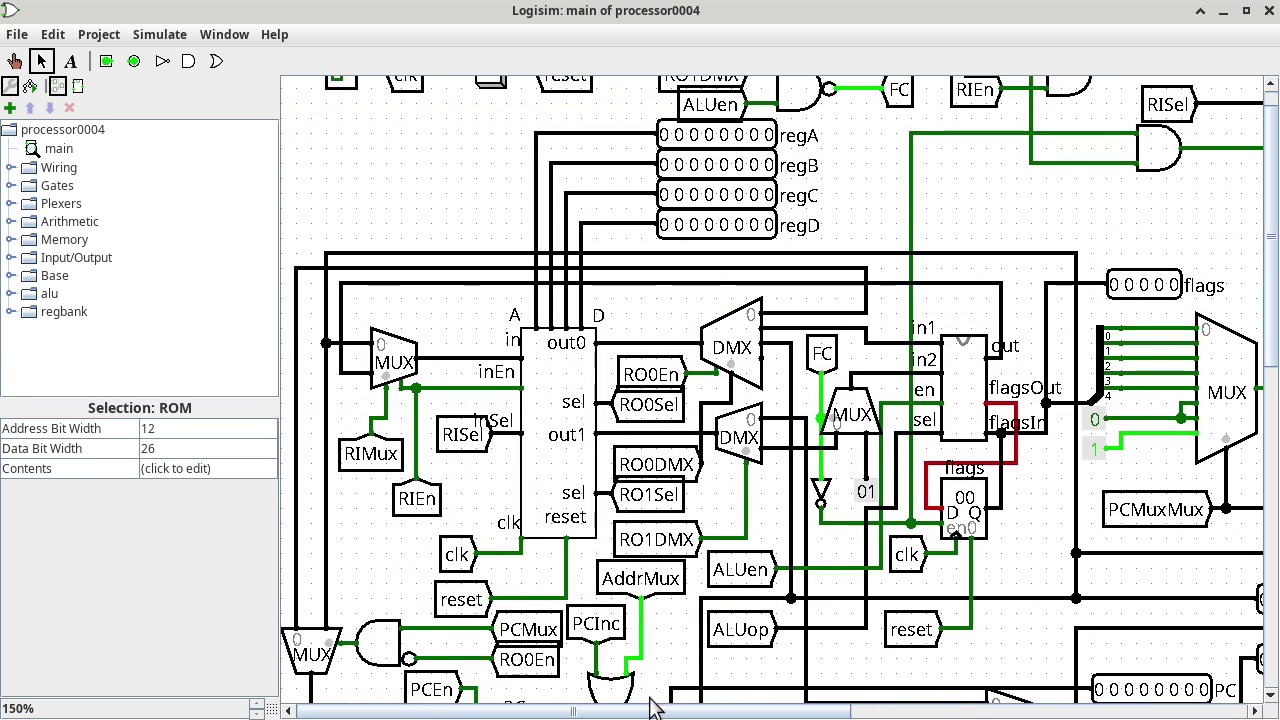
scroll(1274, 368, "down", 5)
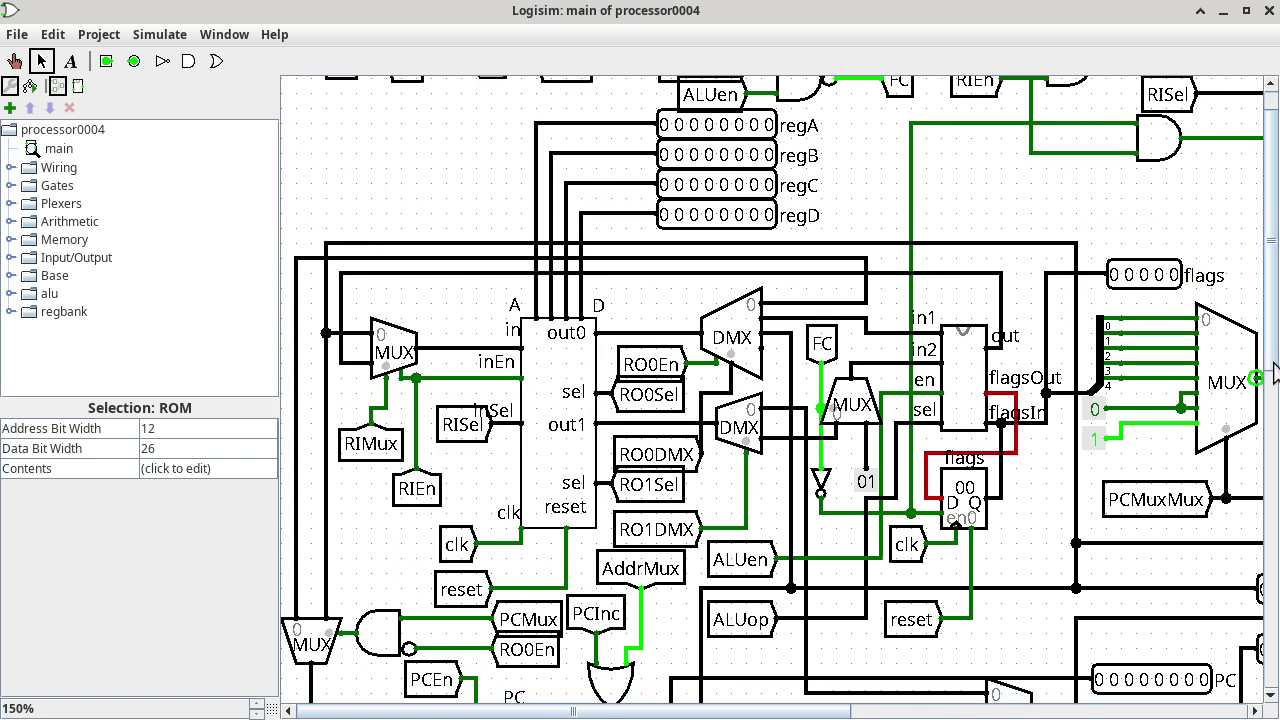
Step: Select the PC, InstructionReg and flags registers and the register bank in turn to inspect their attributes
scroll(1270, 420, "down", 5)
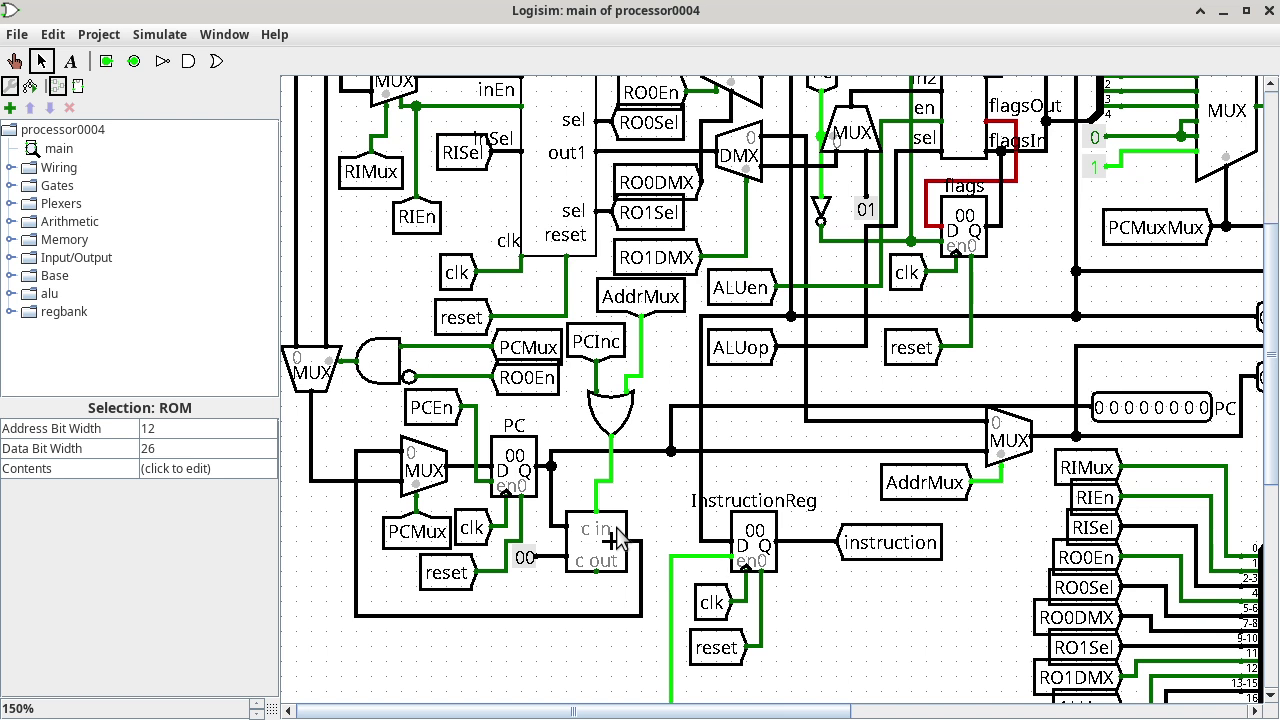
left_click(520, 447)
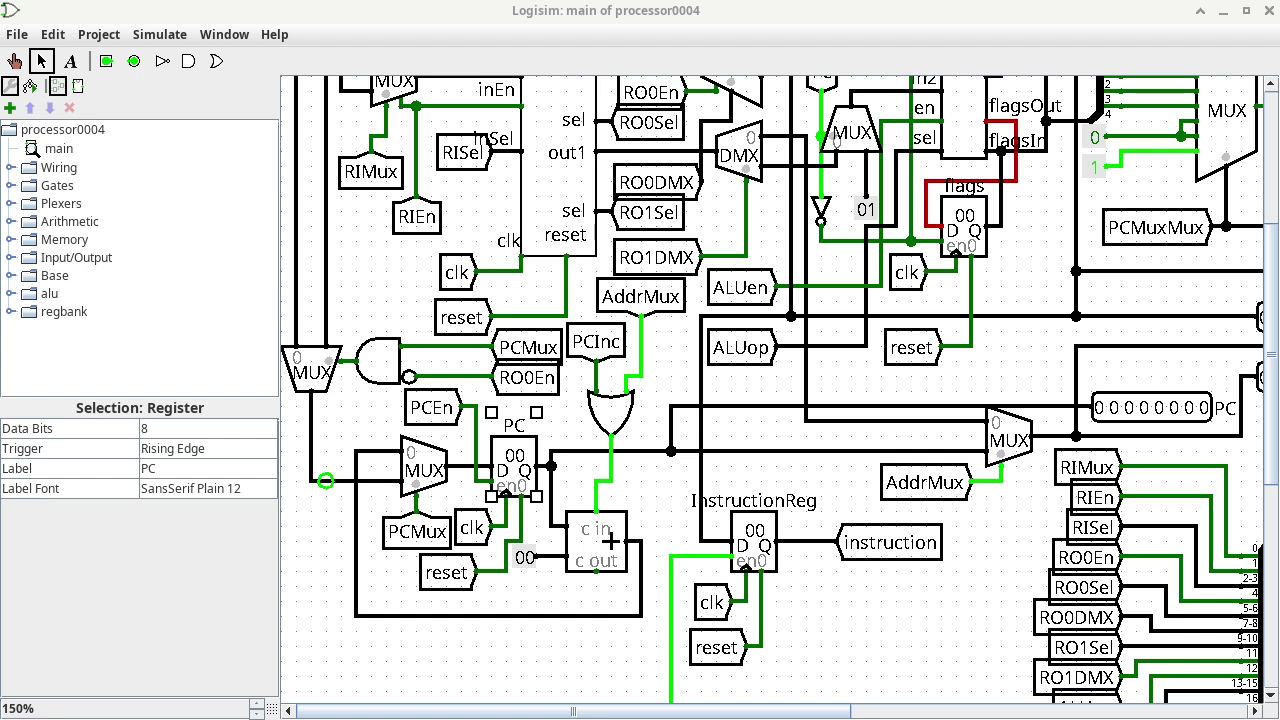
left_click(766, 583)
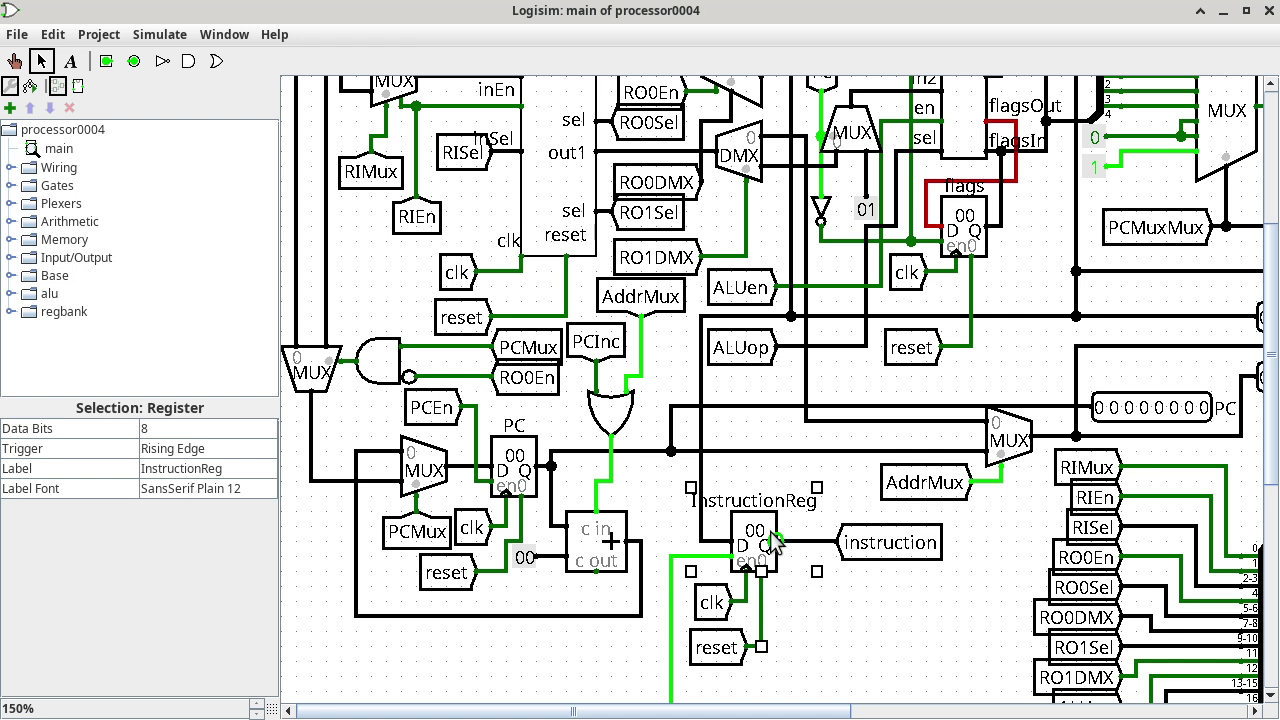
left_click(852, 594)
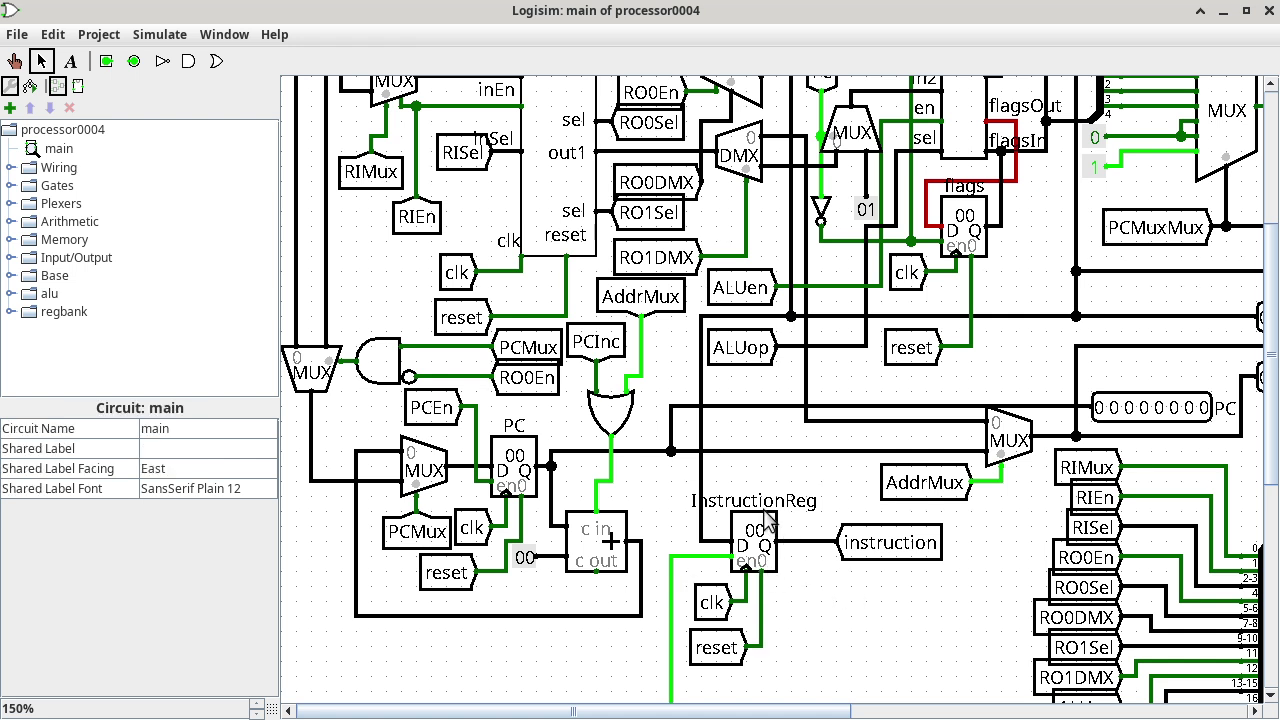
left_click(768, 540)
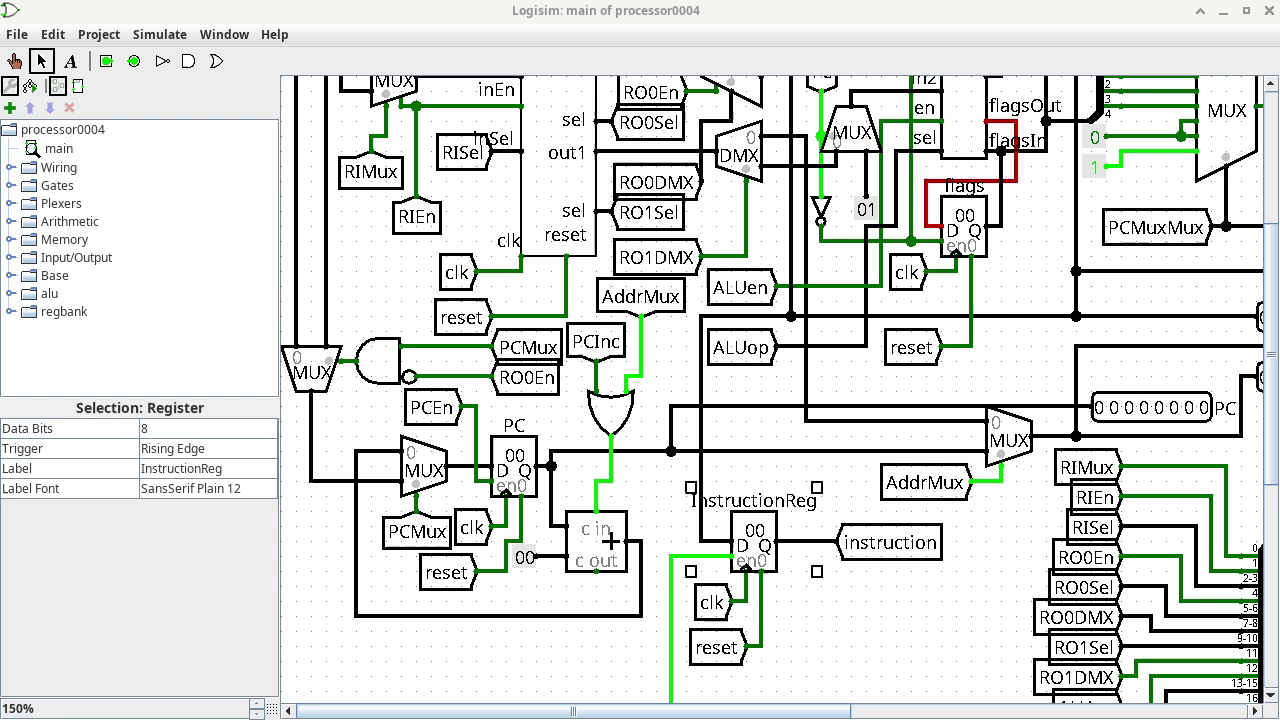
left_click(958, 203)
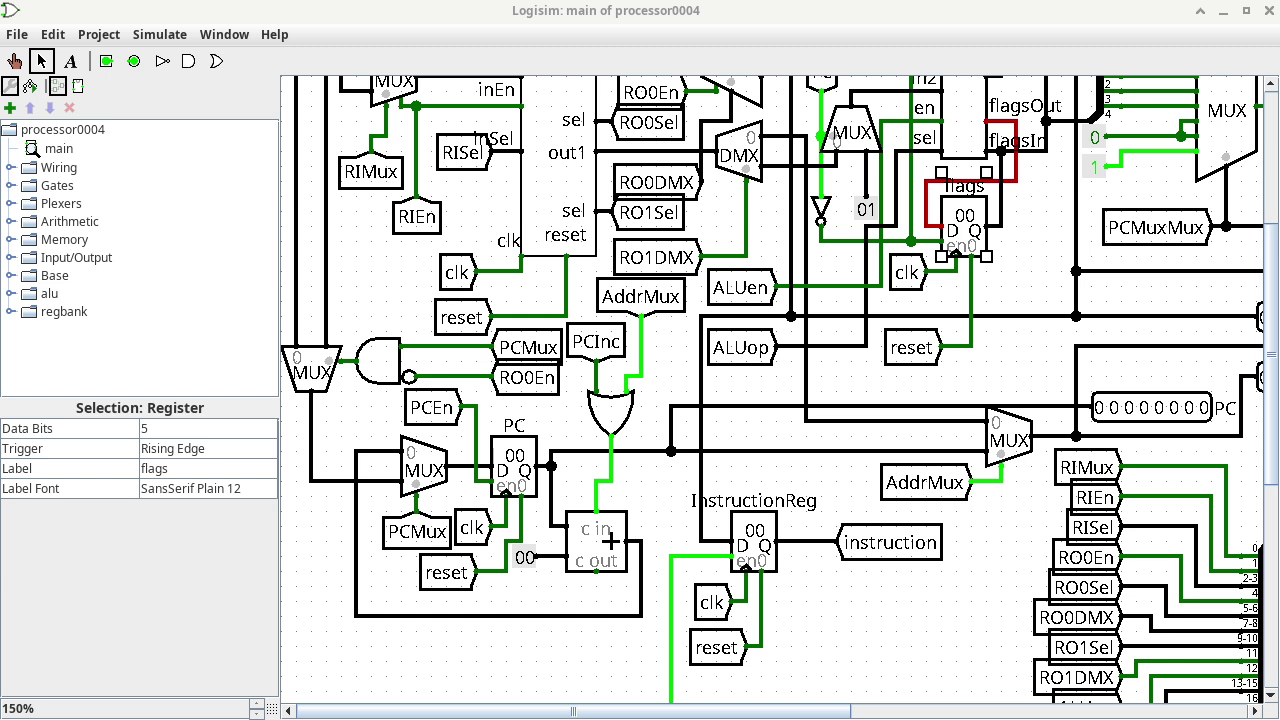
left_click(561, 127)
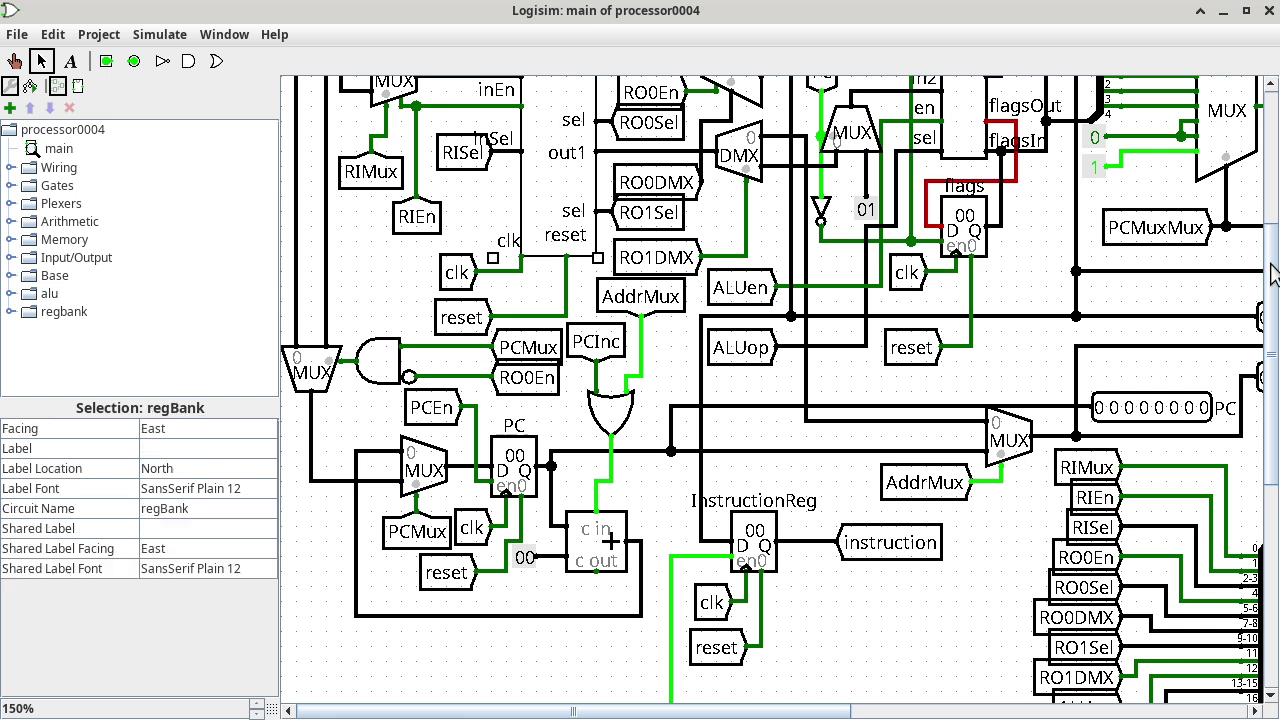
Step: View the regBank subcircuit to examine registers A to D, and return to the main circuit's RAM area
left_click_drag(1272, 275, 1274, 231)
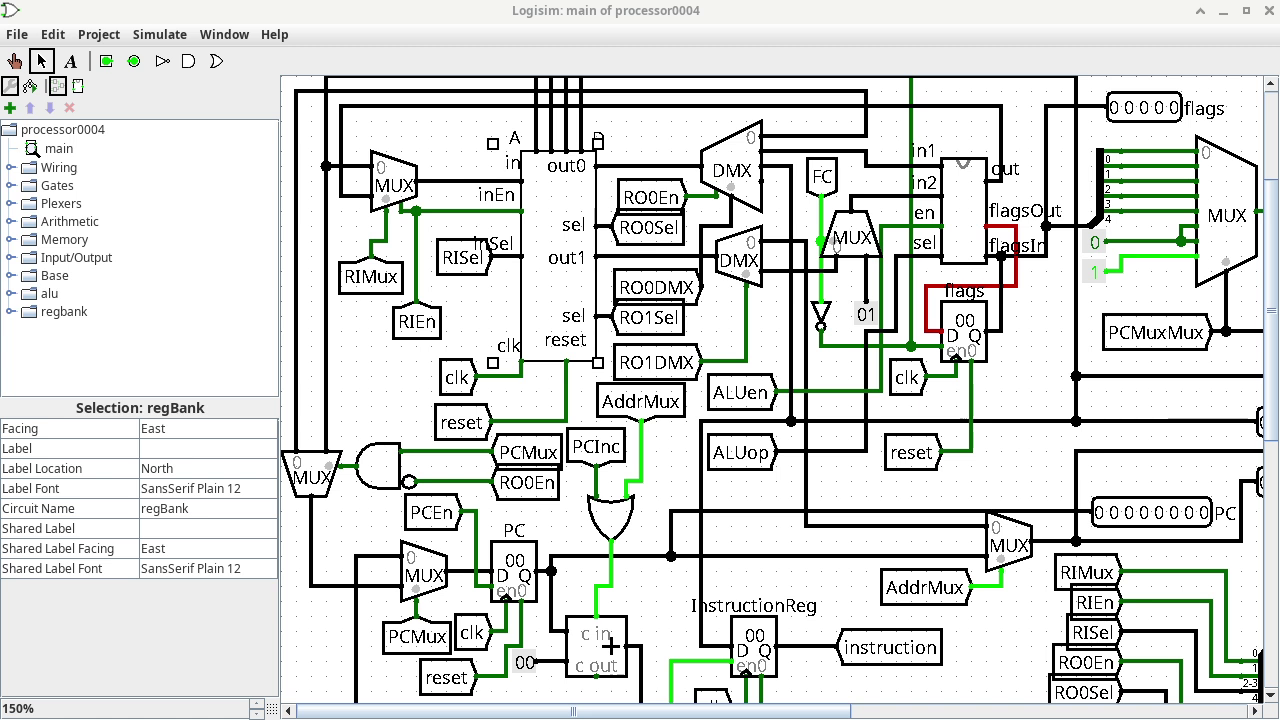
right_click(565, 205)
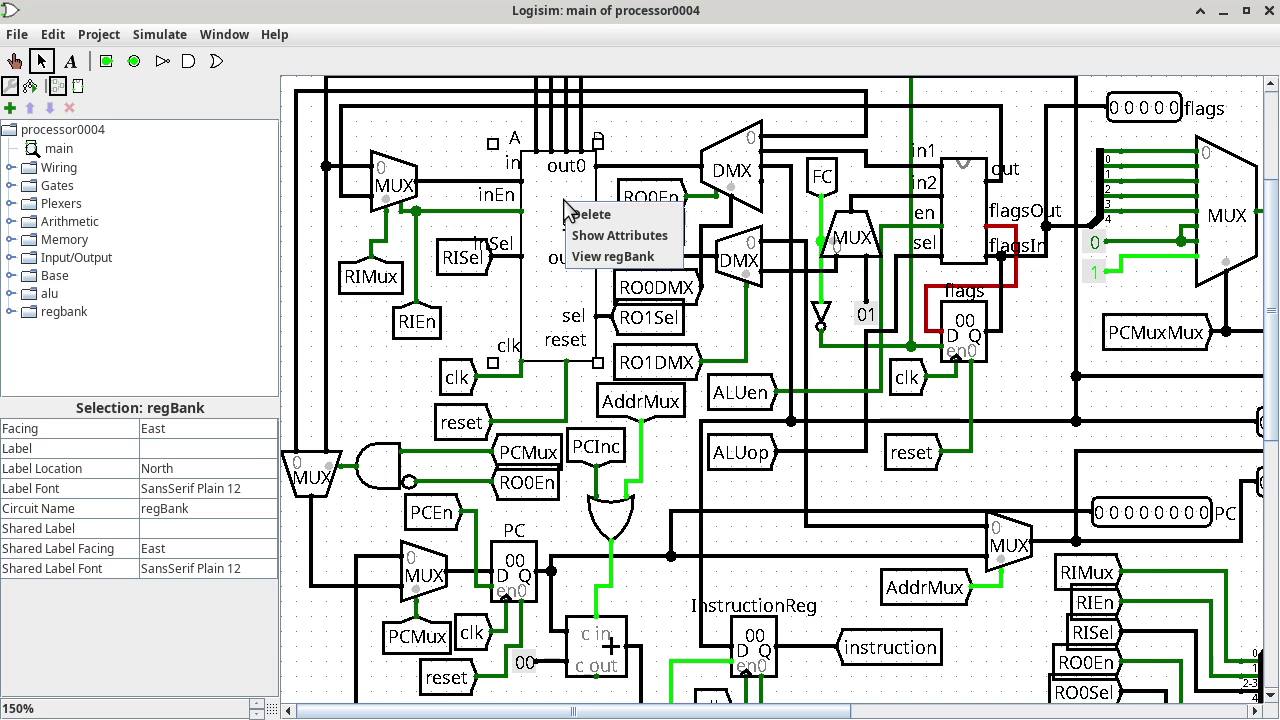
left_click(595, 258)
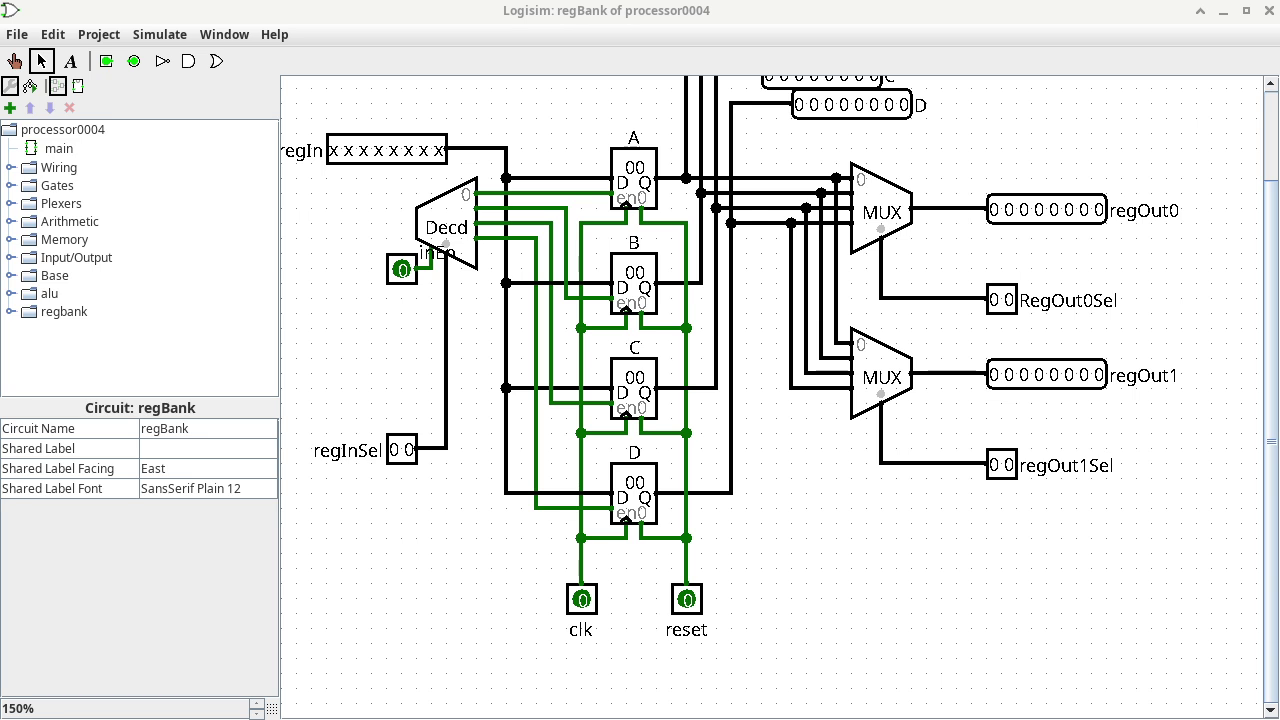
double_click(60, 150)
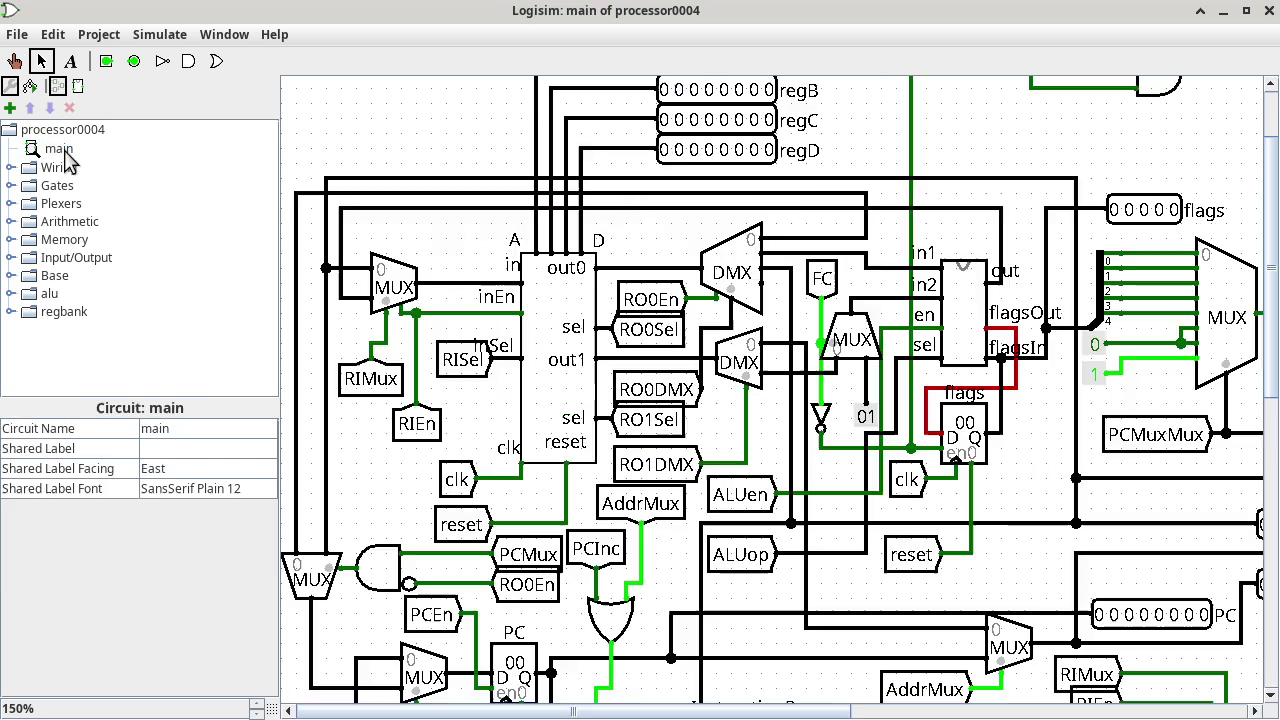
left_click(1068, 712)
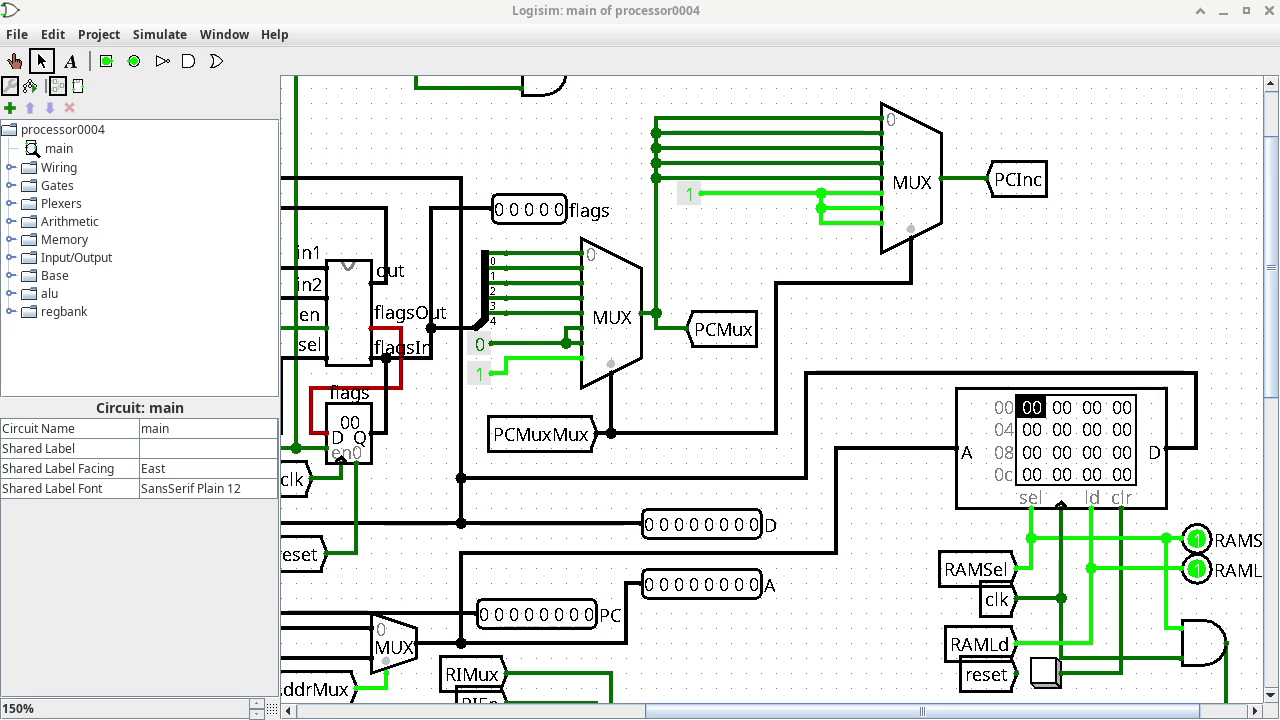
Step: Switch to the 20241008 note in Joplin and outdent the RAM item to the same list level as regBank
key("alt+Tab")
left_click_drag(836, 10, 836, 41)
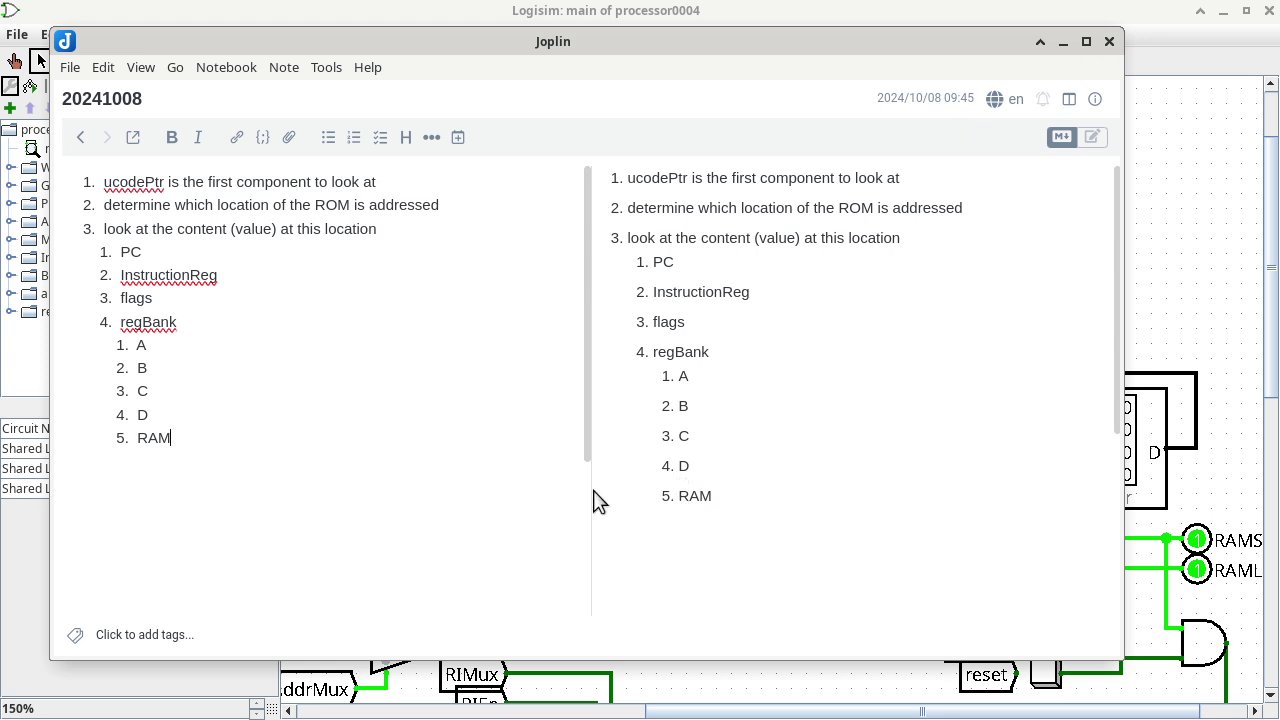
left_click(134, 437)
key("shift+Tab")
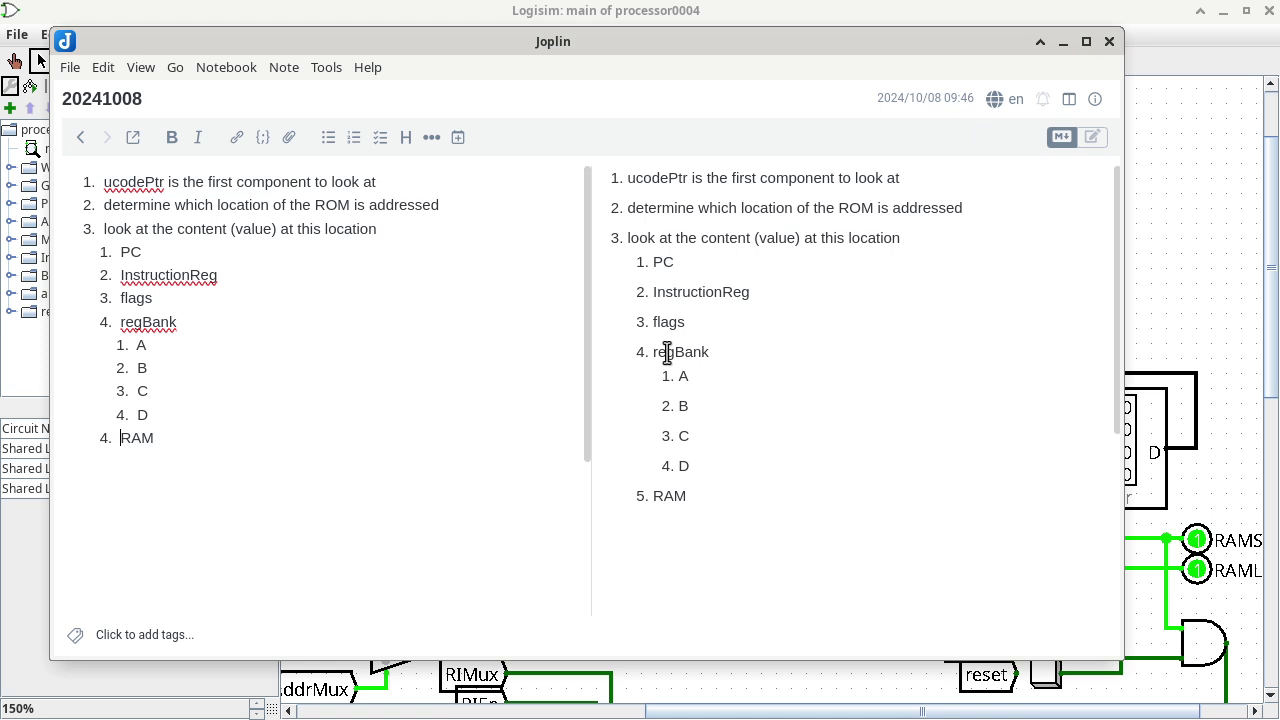
Step: Review the PC, InstructionReg and flags entries in the rendered note, and switch back to Logisim
double_click(663, 263)
double_click(687, 293)
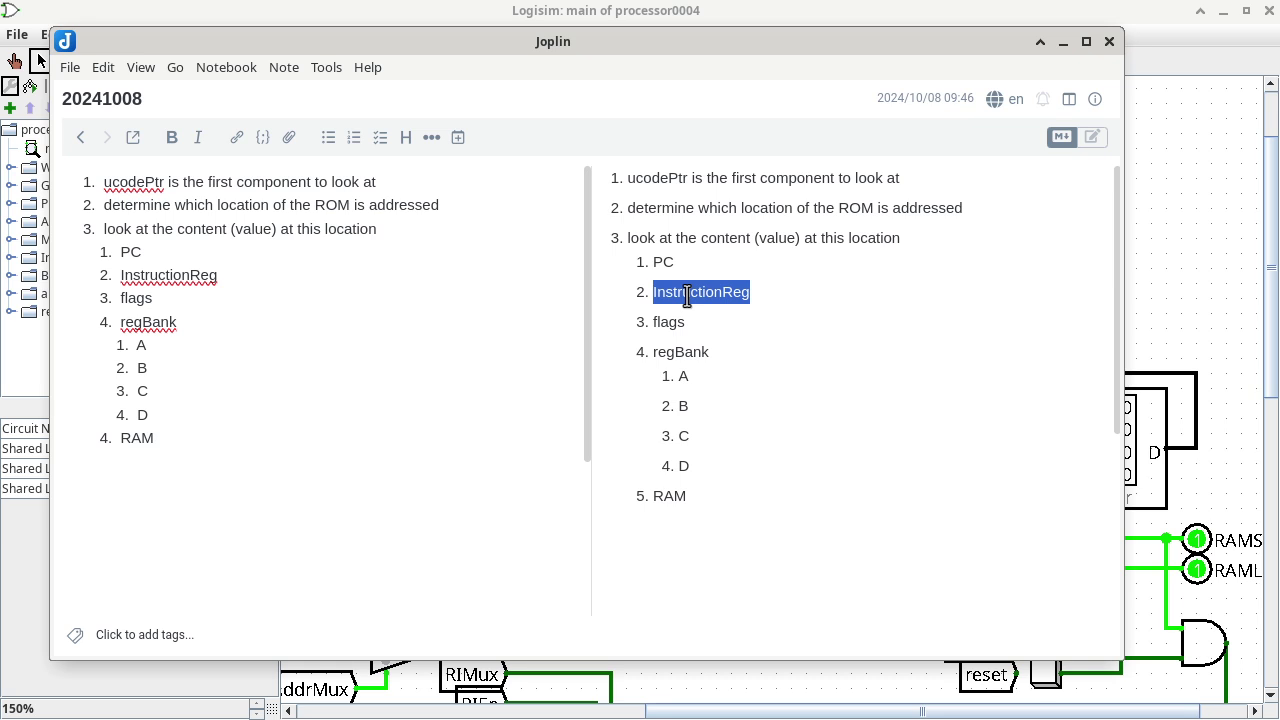
double_click(668, 322)
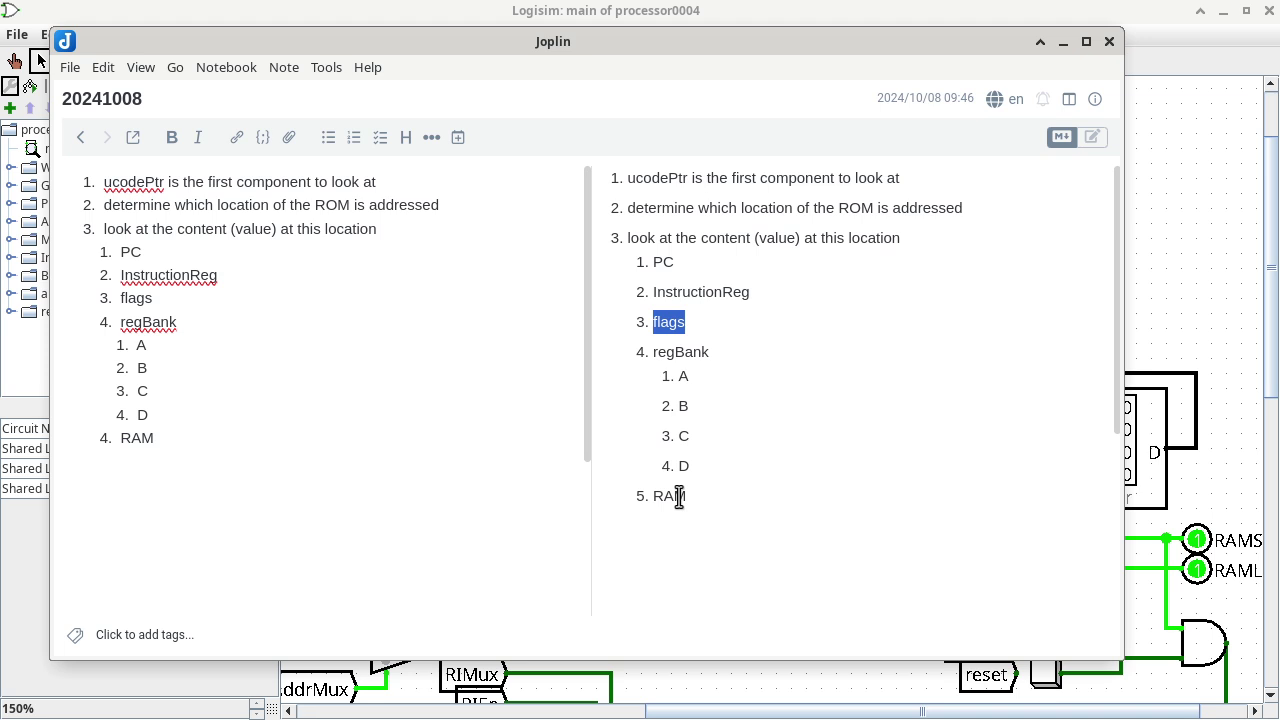
left_click(586, 14)
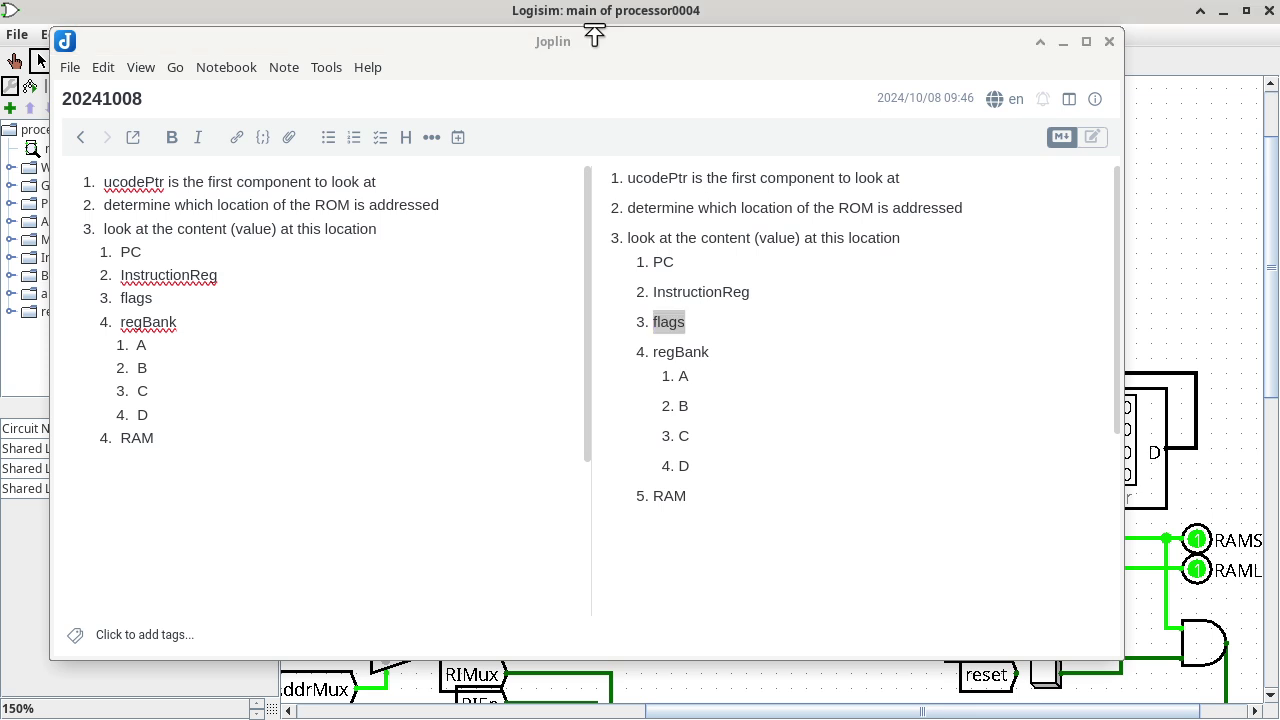
left_click_drag(601, 42, 31, 203)
key("alt+Tab")
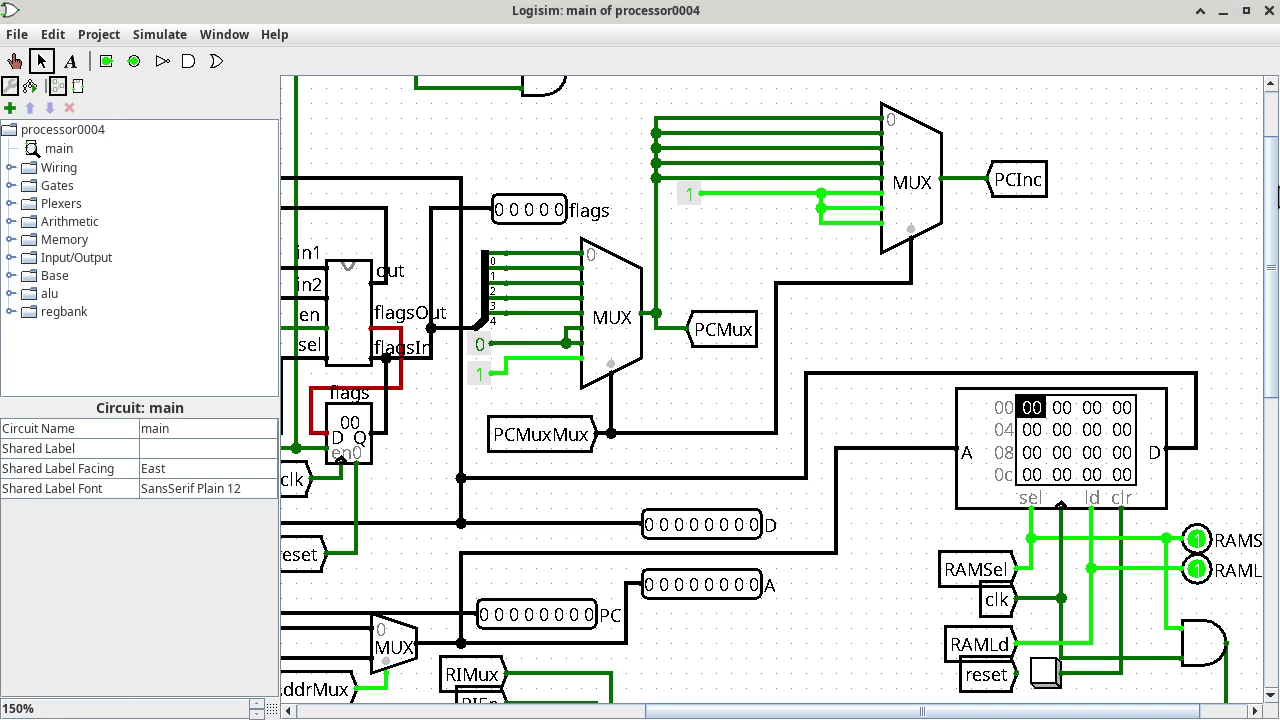
Step: Select the PC and flags registers in the main circuit to examine their enable and clock connections
left_click_drag(893, 710, 517, 712)
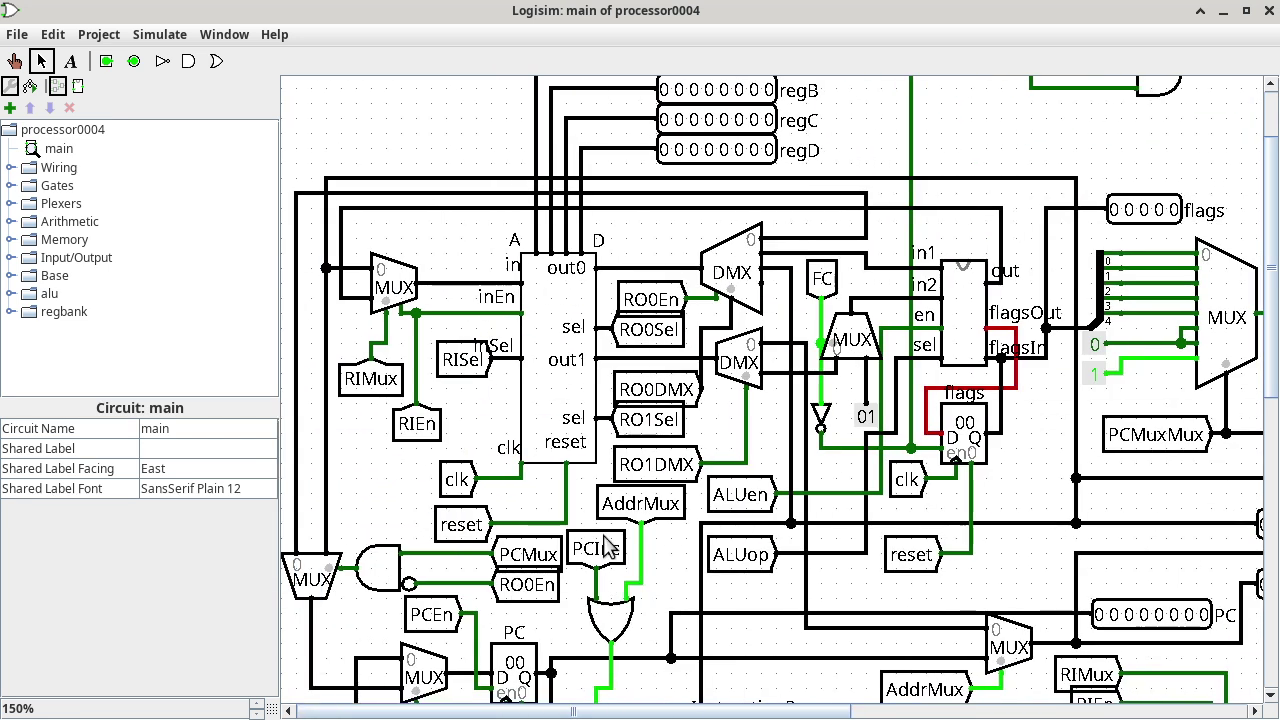
scroll(605, 545, "down", 3)
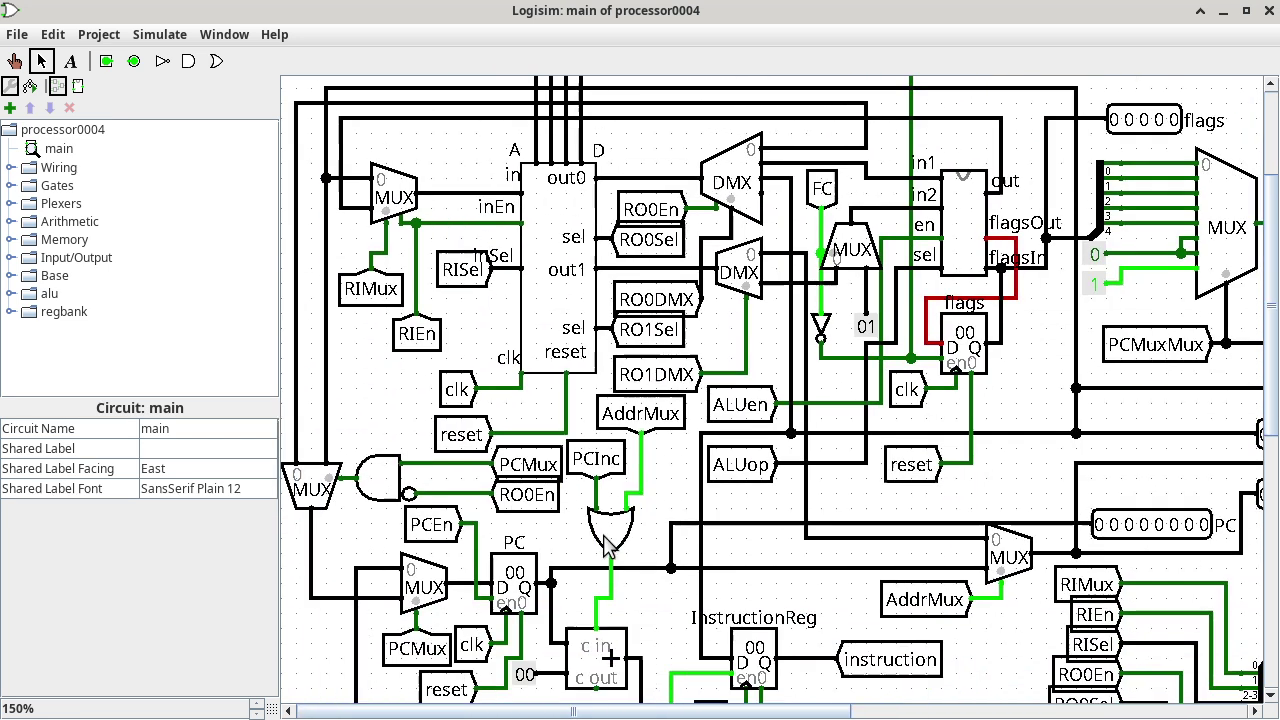
left_click(522, 563)
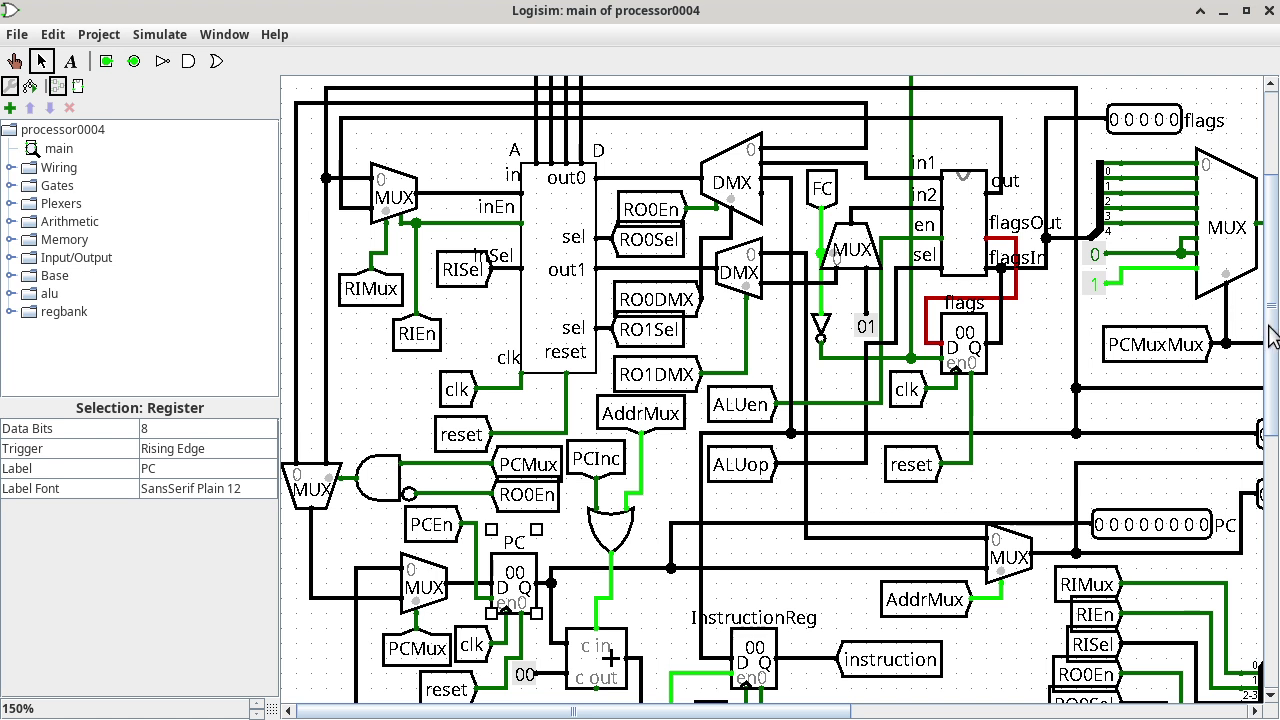
left_click_drag(1272, 338, 1264, 398)
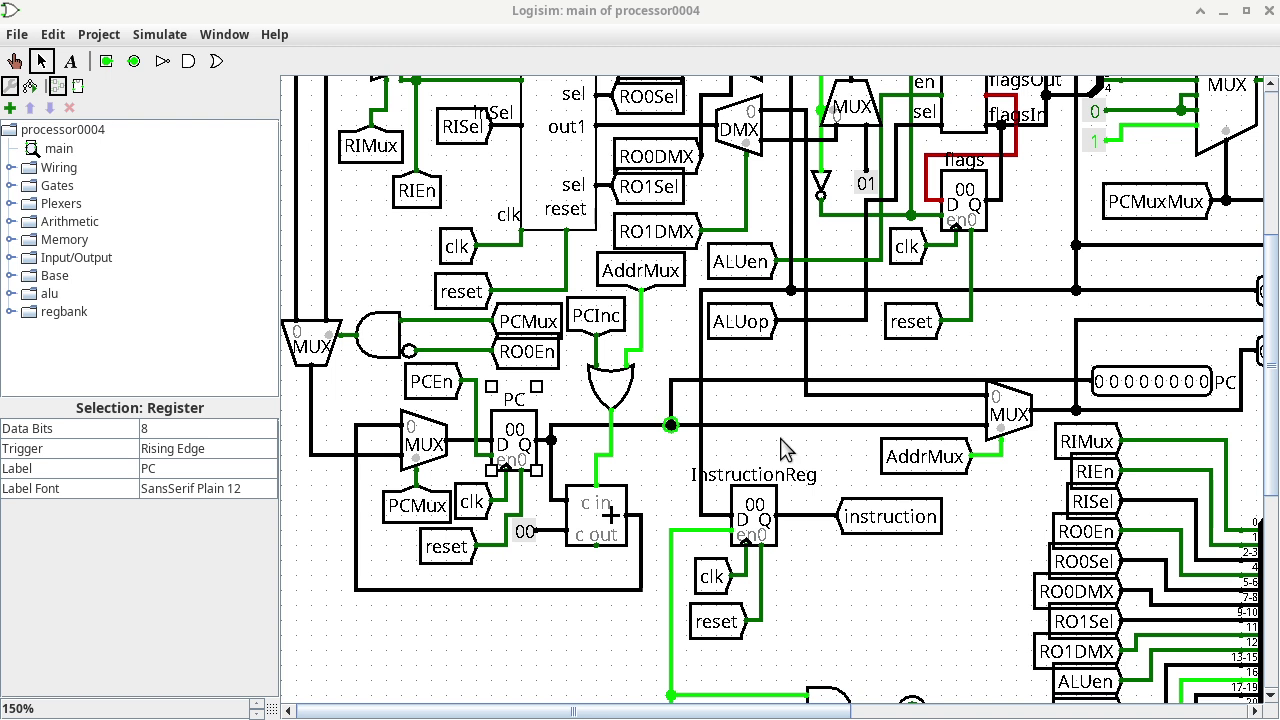
scroll(1270, 500, "up", 4)
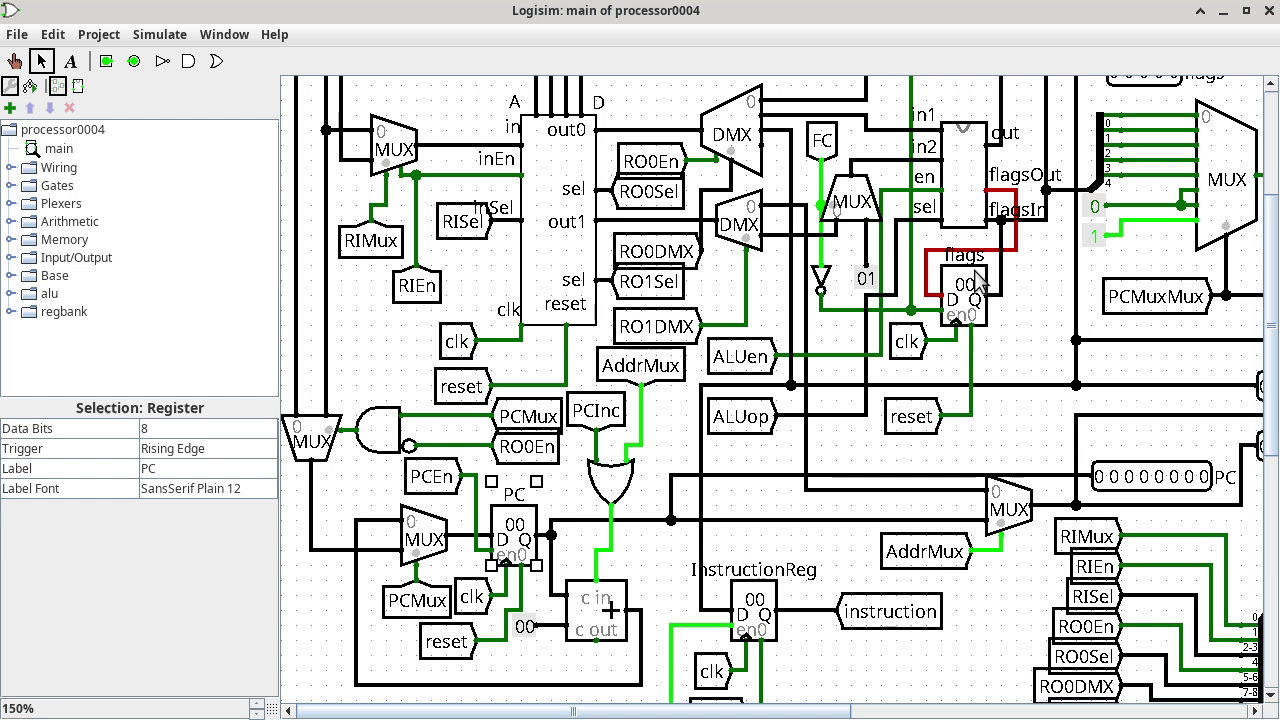
left_click(980, 288)
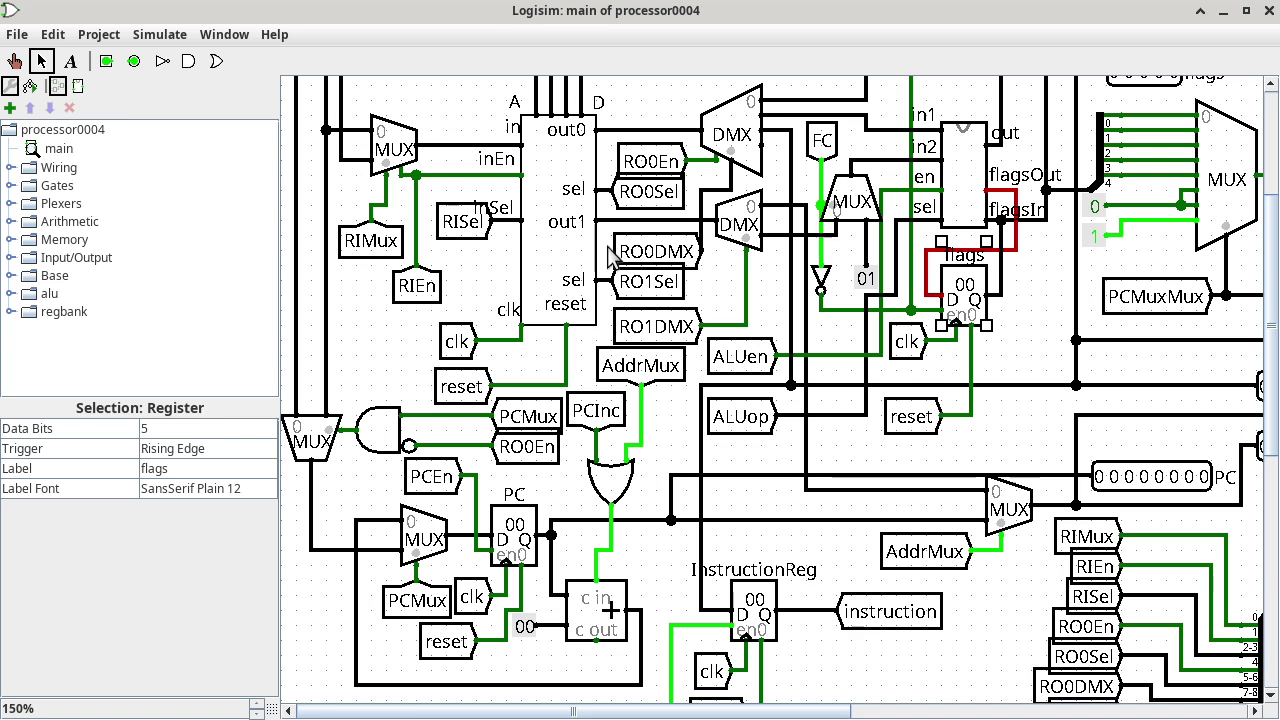
Step: View the regBank subcircuit and examine the decoder's wire to register A's enable and the inEn pin
right_click(556, 226)
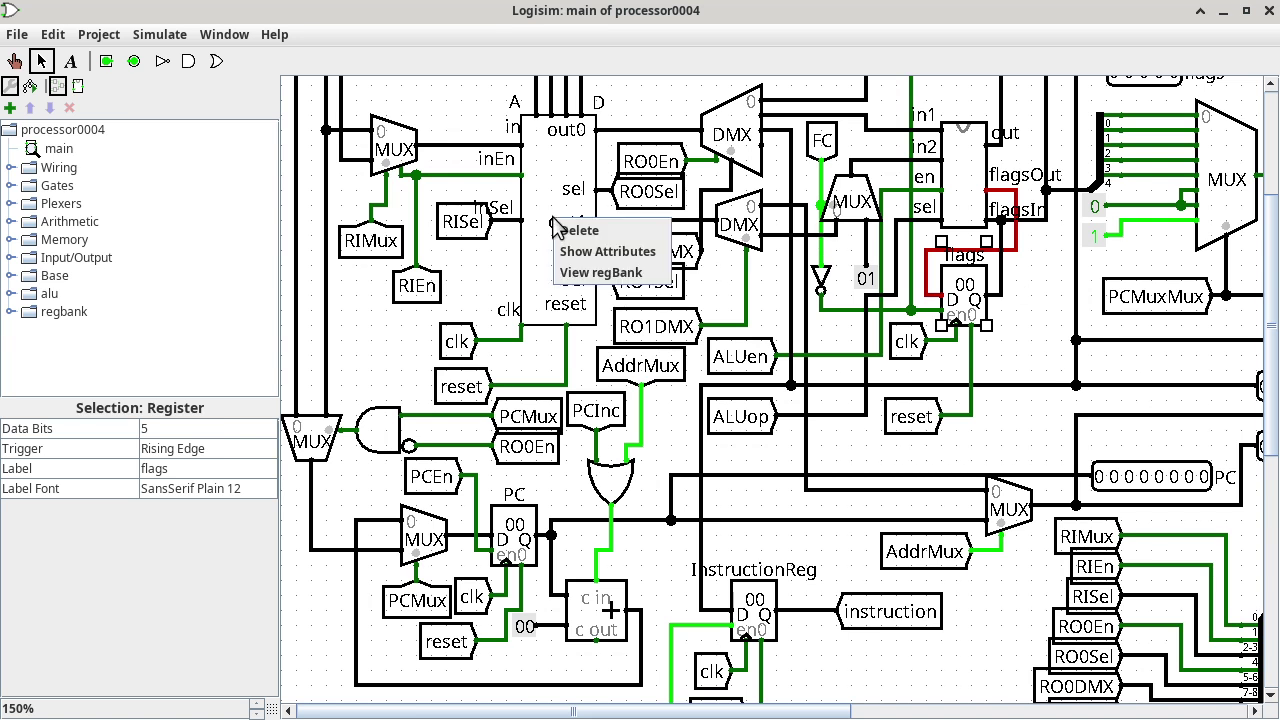
left_click(592, 273)
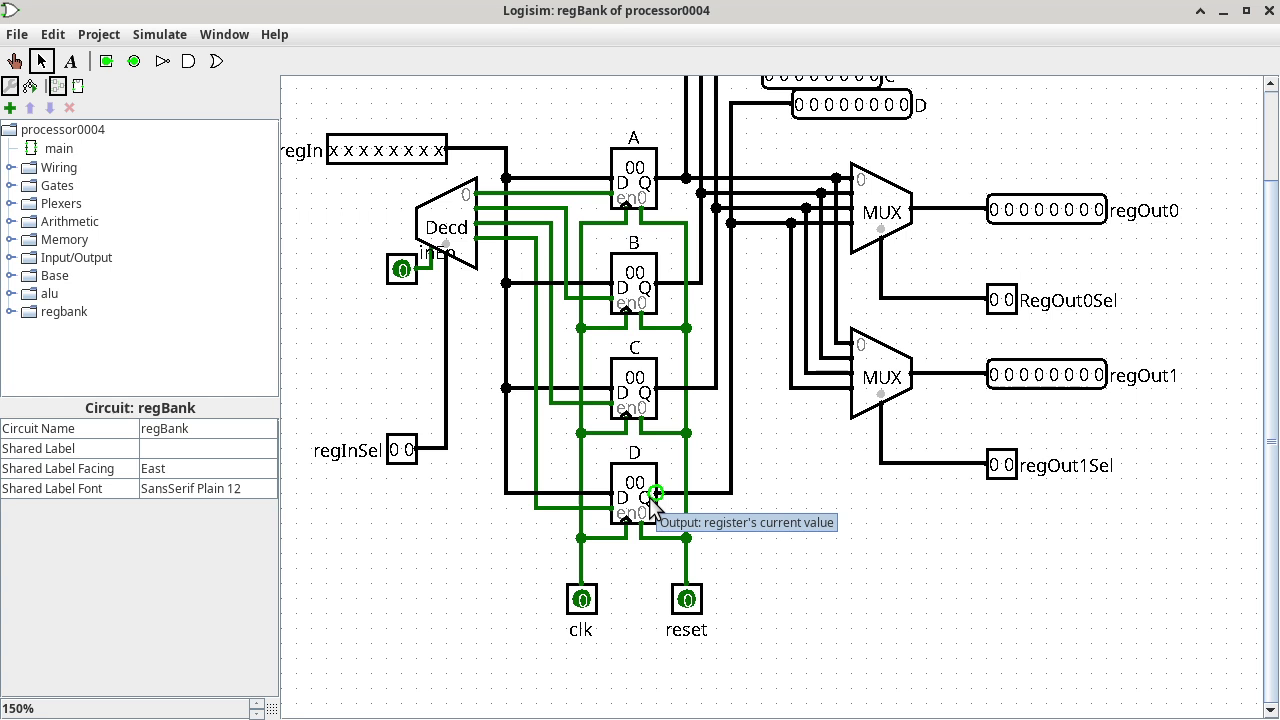
left_click(568, 194)
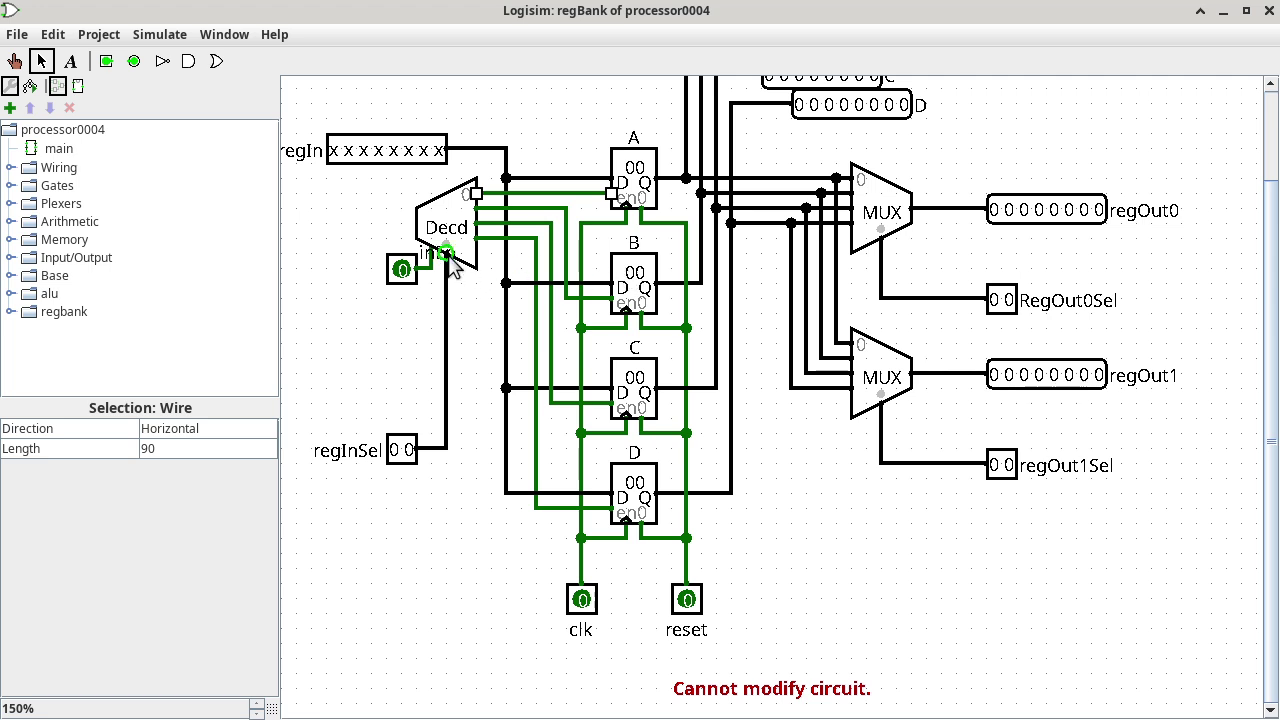
left_click(405, 282)
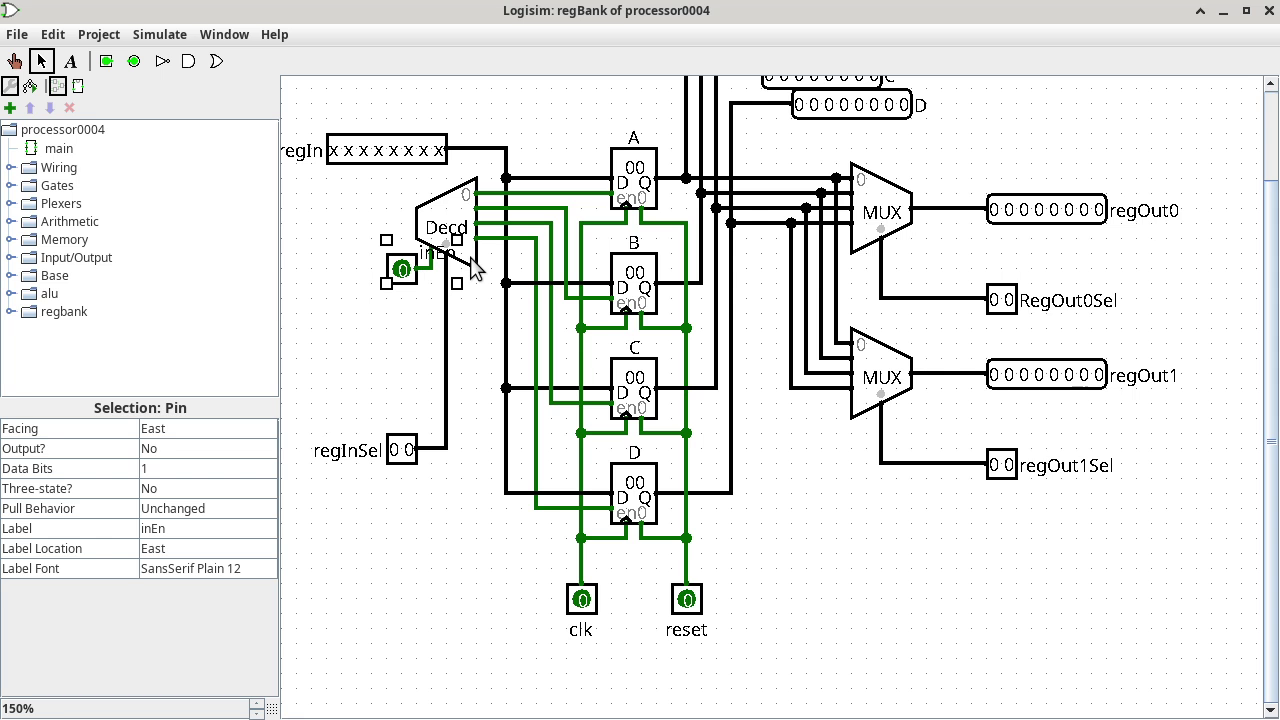
Step: Return to the main circuit and inspect the wire feeding the register bank's inEn input and the RAM component
double_click(59, 149)
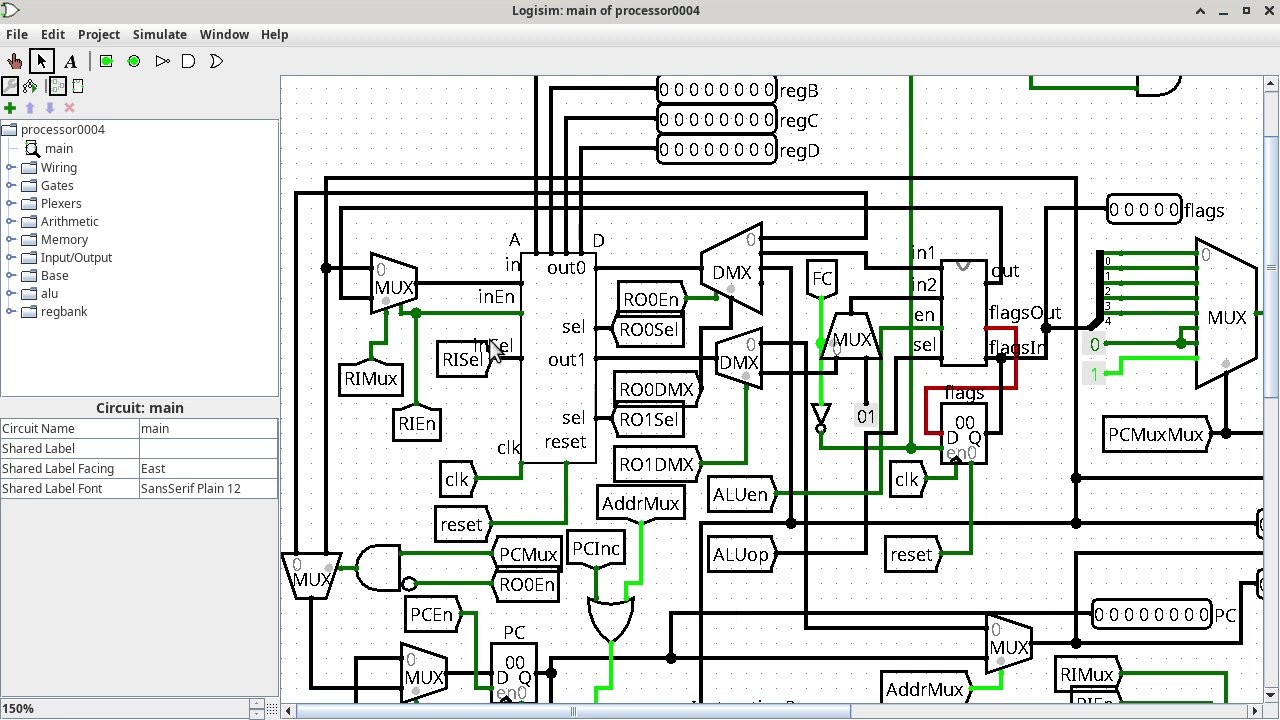
left_click(462, 314)
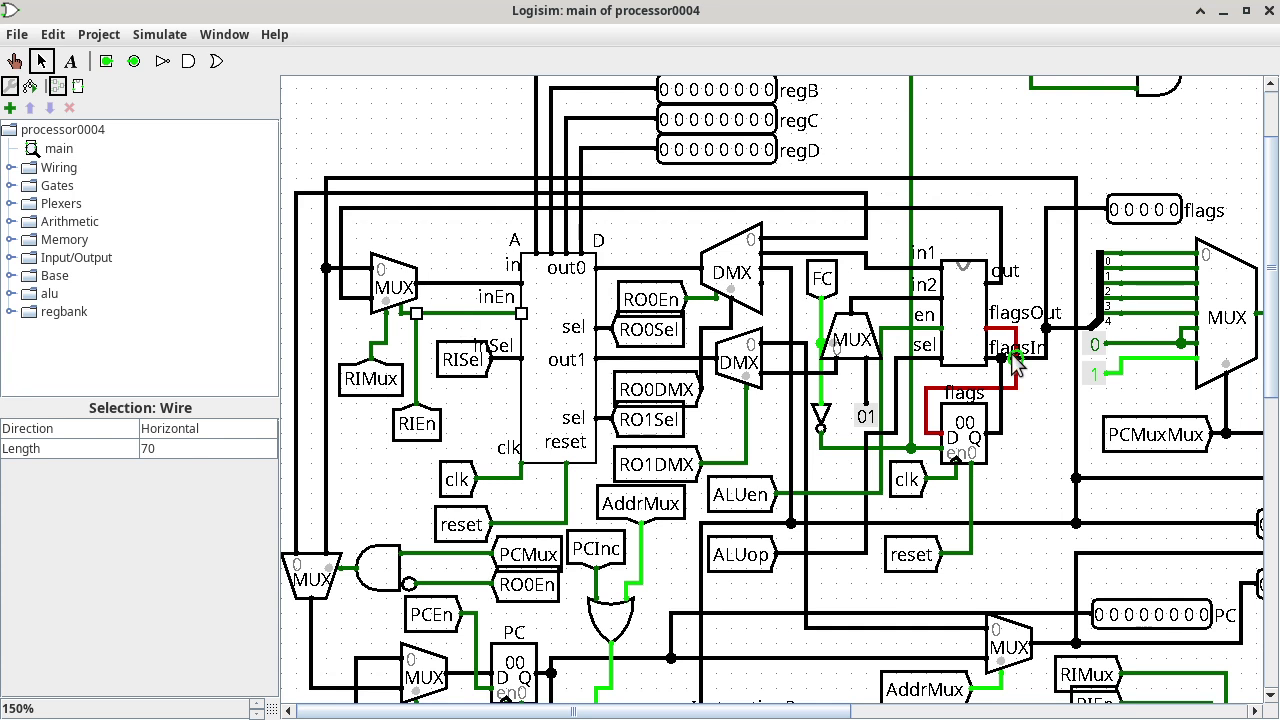
left_click(1157, 711)
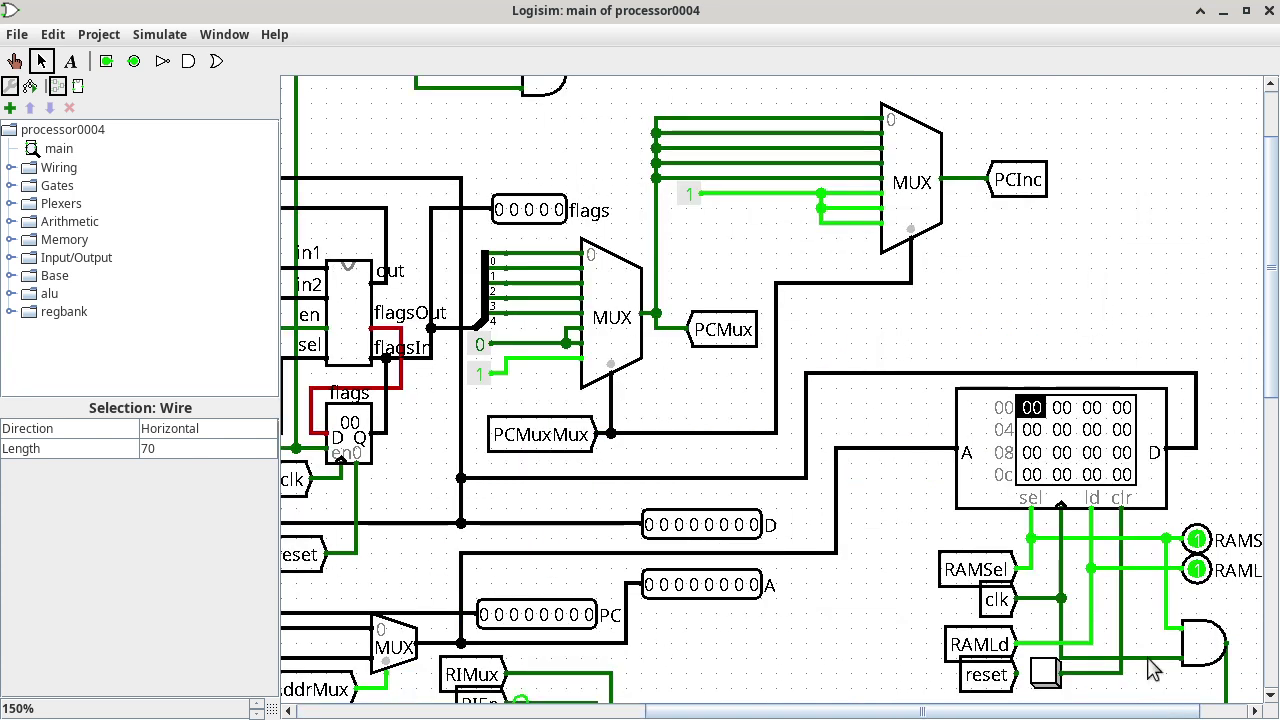
left_click(958, 488)
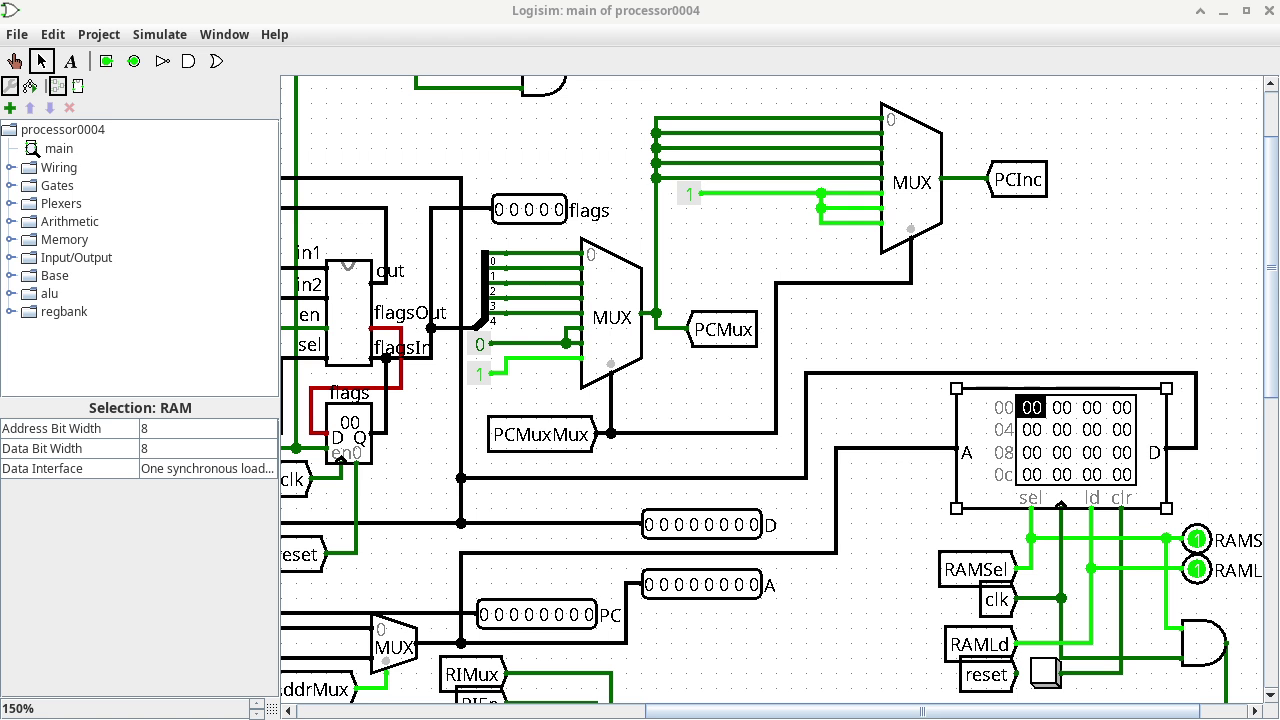
Step: Switch to the Joplin note and add the sub-item "LD==1, we are reading" under the RAM entry of the "enabled" list
left_click_drag(0, 186, 776, 72)
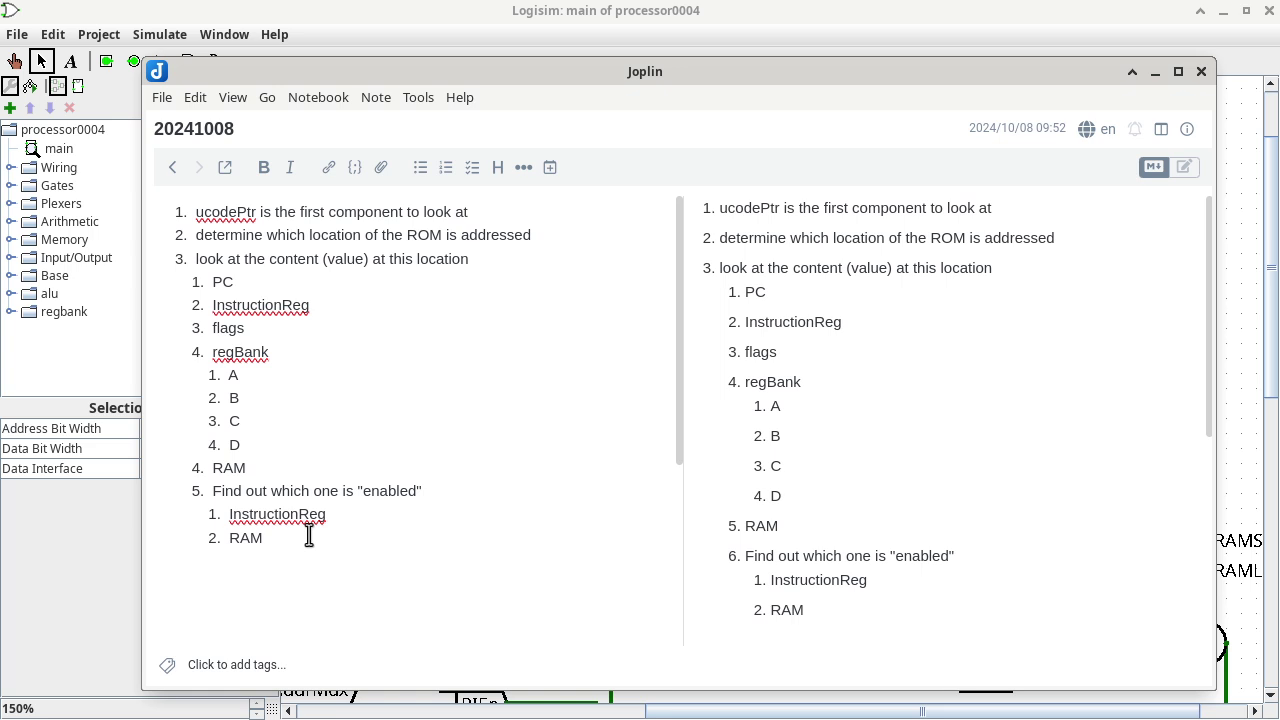
key("Return")
key("Tab")
key("alt+Tab")
key("alt+Tab")
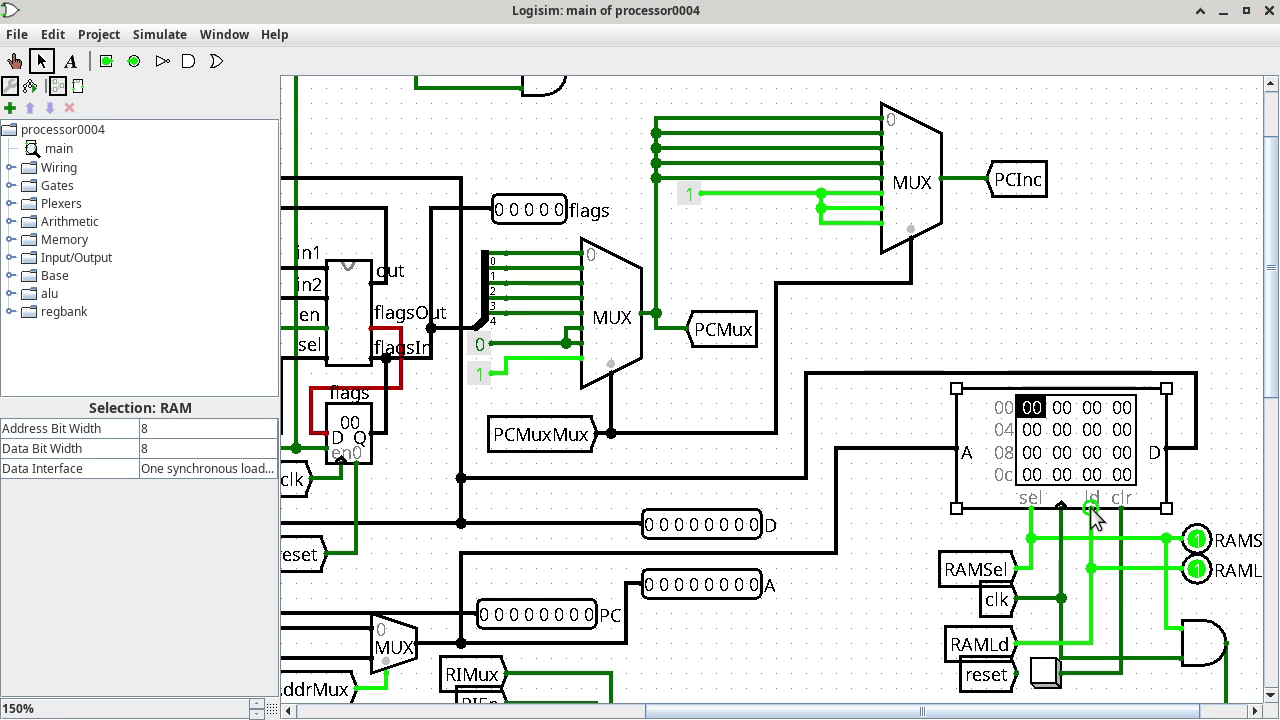
key("alt+Tab")
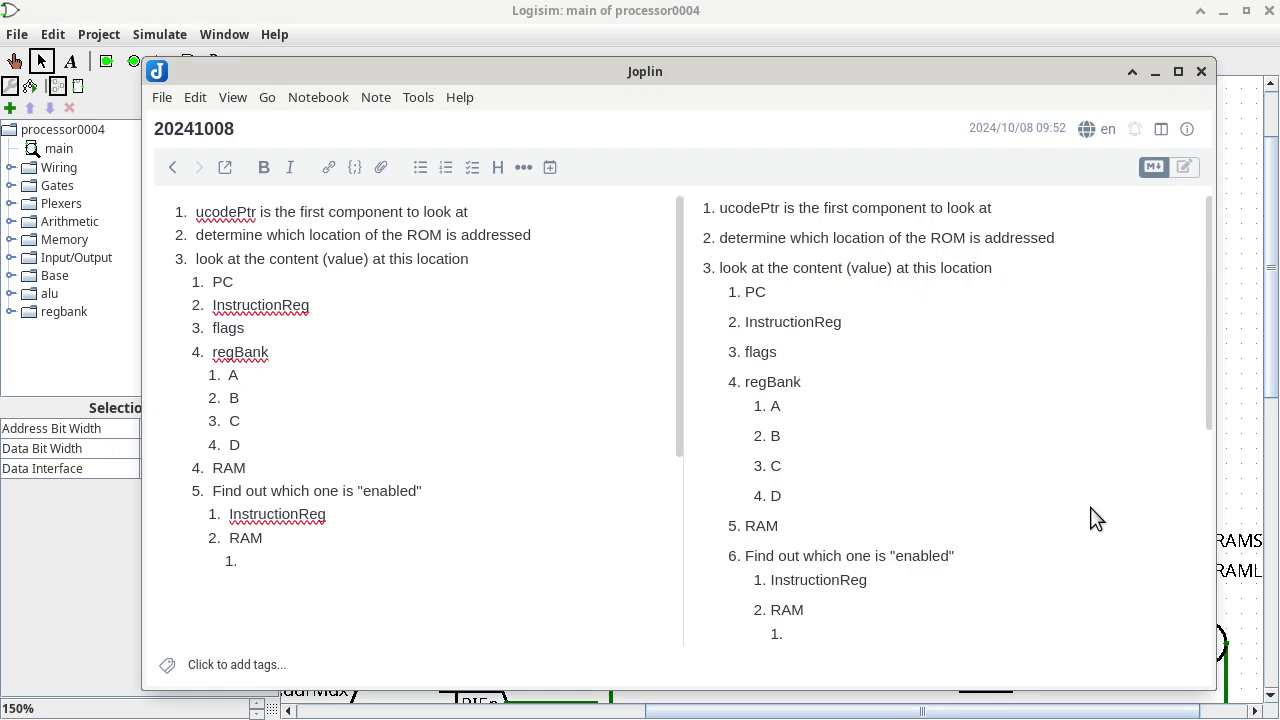
type("LD==1, we area")
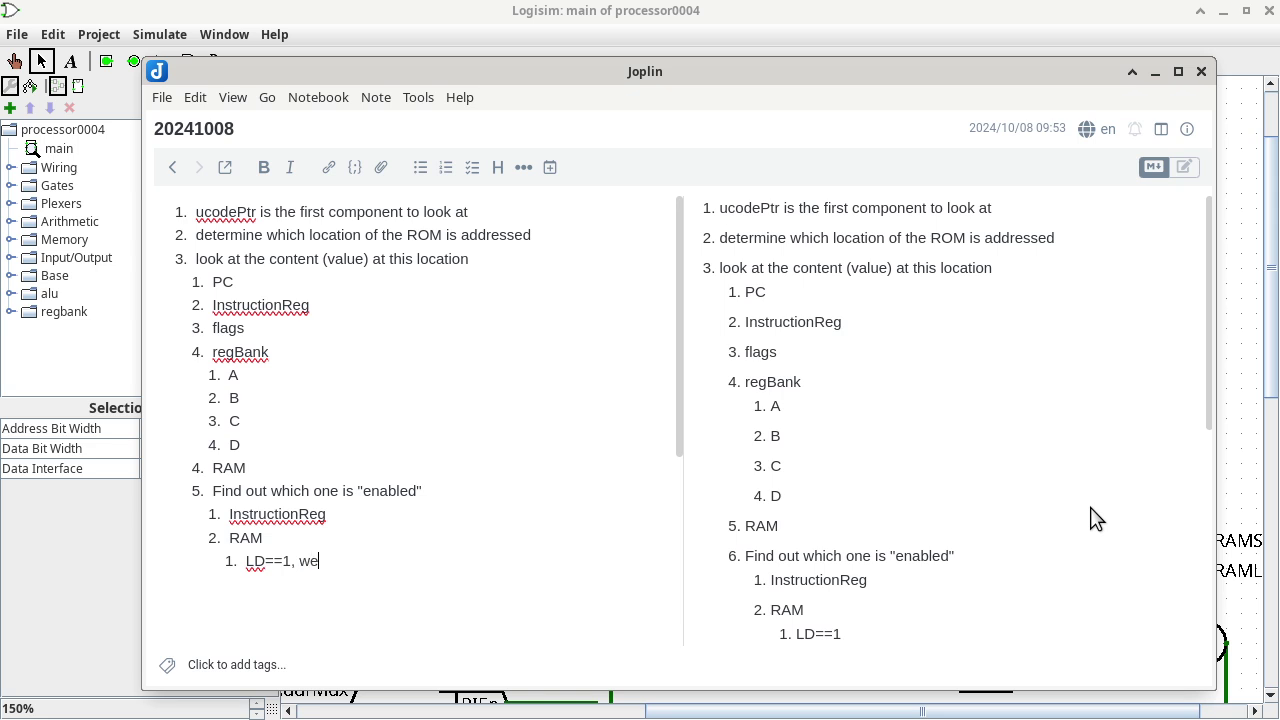
key("BackSpace")
key("BackSpace")
key("BackSpace")
key("BackSpace")
type("are reading")
Step: Switch back to Logisim to examine the RAM's control signals and RAMClk gate, and recheck the RAM entry in the Joplin note
key("alt+Tab")
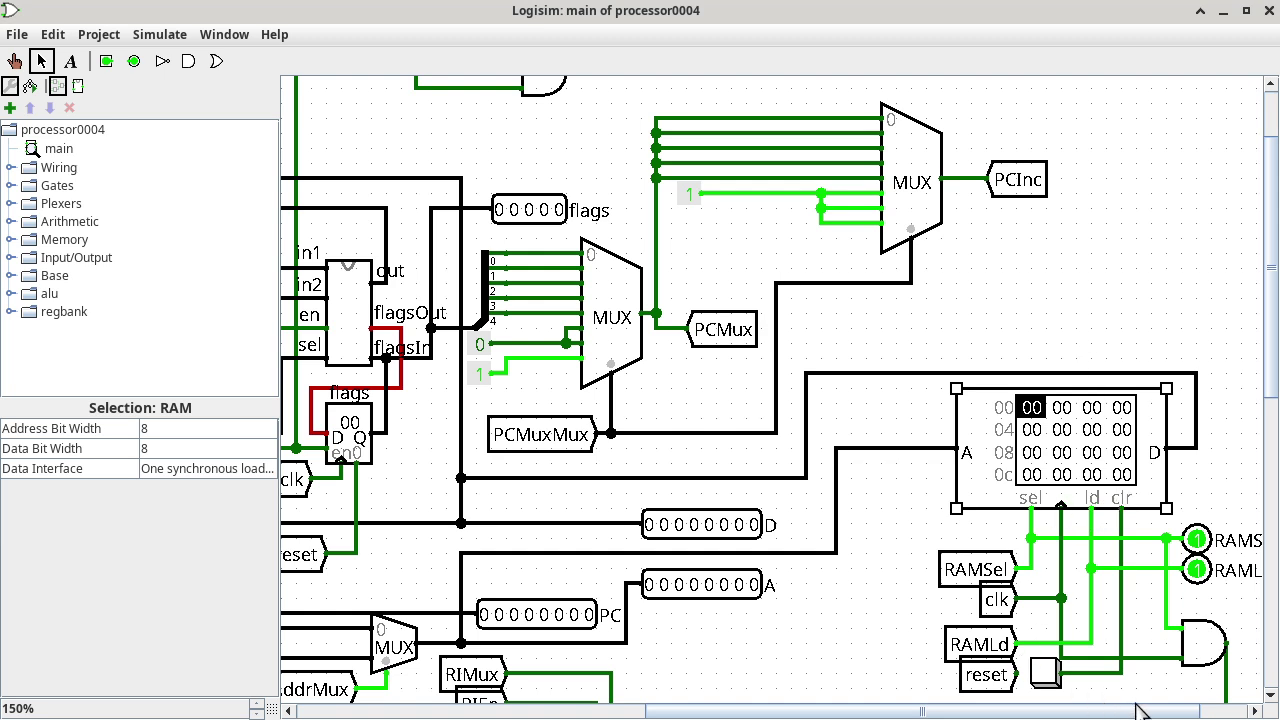
left_click_drag(1134, 710, 1158, 710)
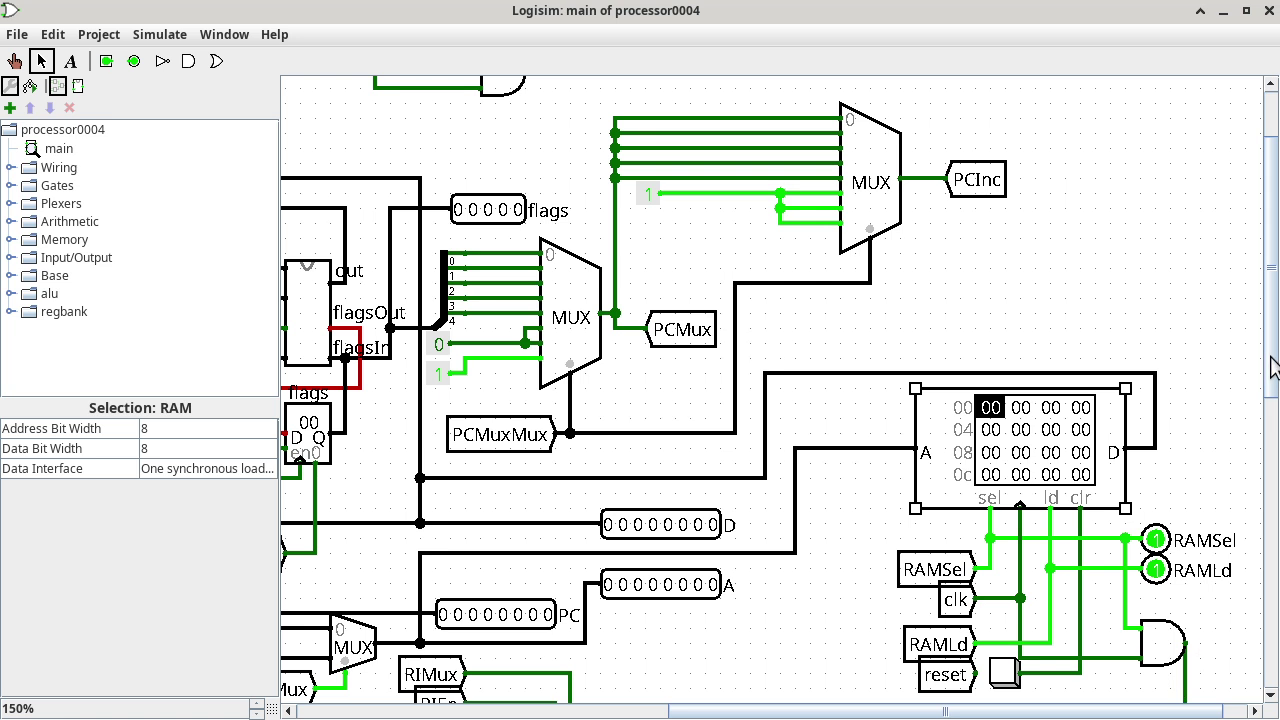
scroll(1275, 388, "down", 2)
scroll(1275, 388, "down", 1)
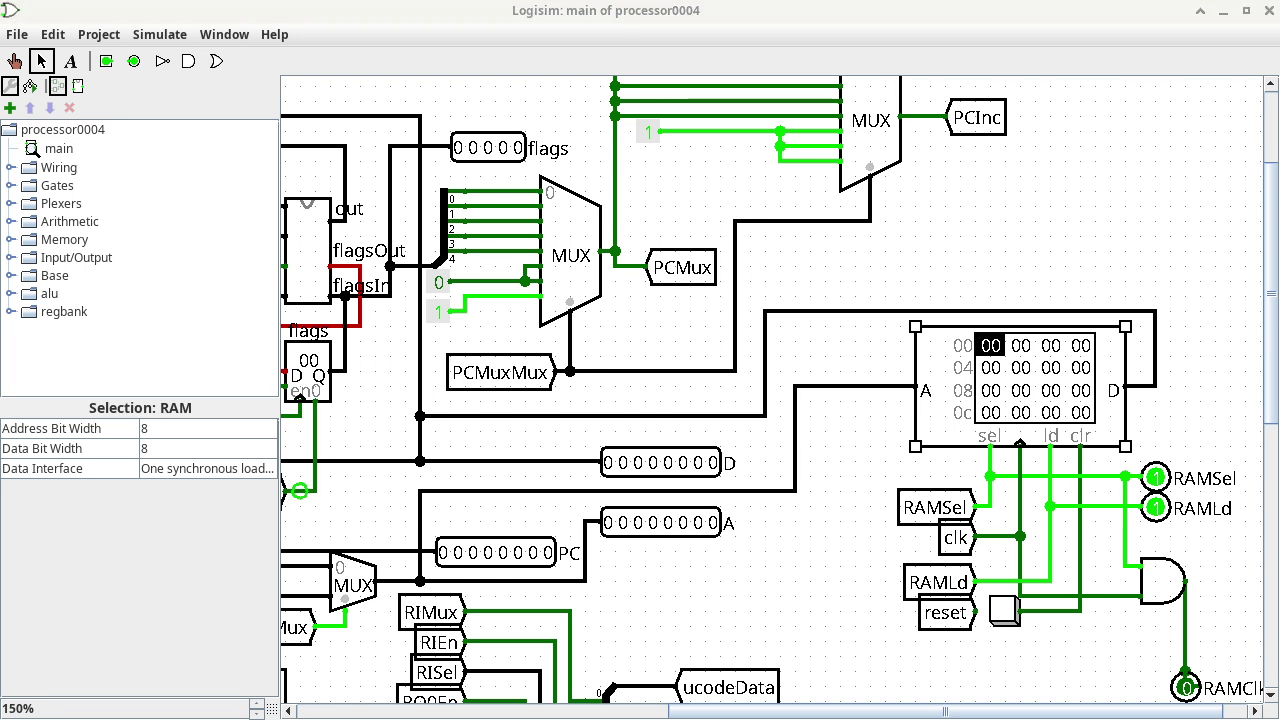
key("alt+Tab")
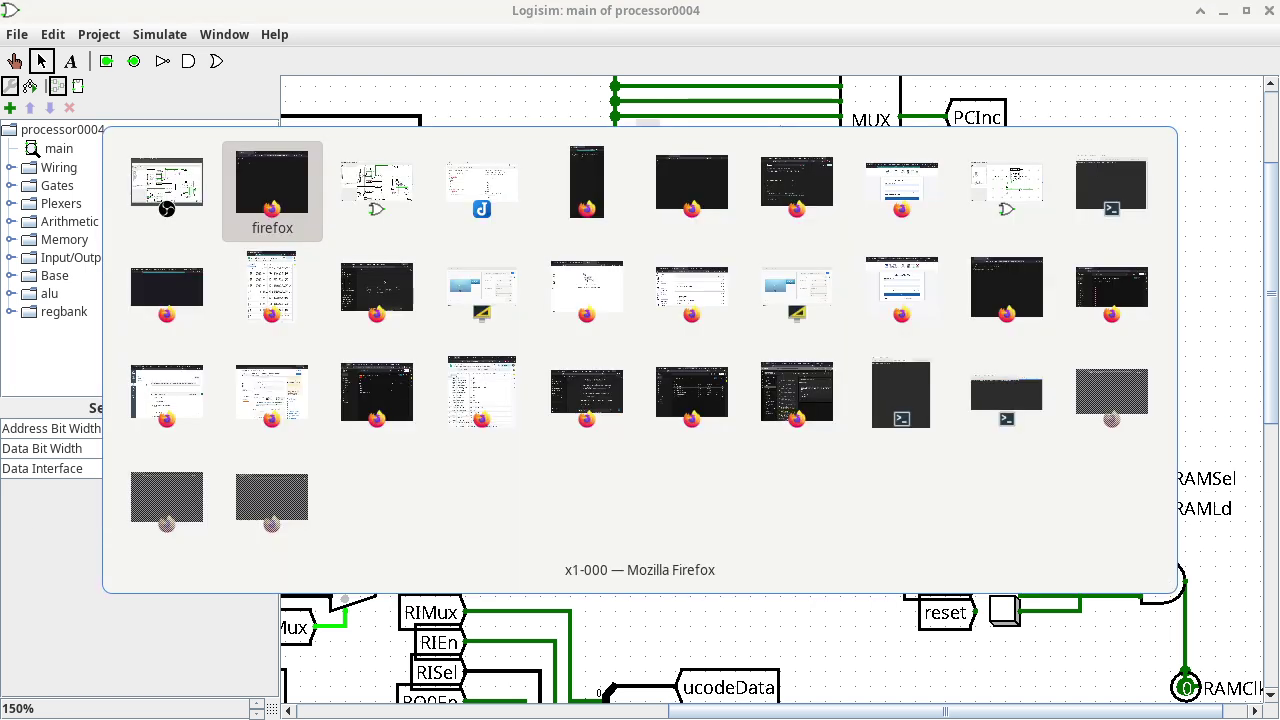
key("alt+Tab")
key("alt+Tab")
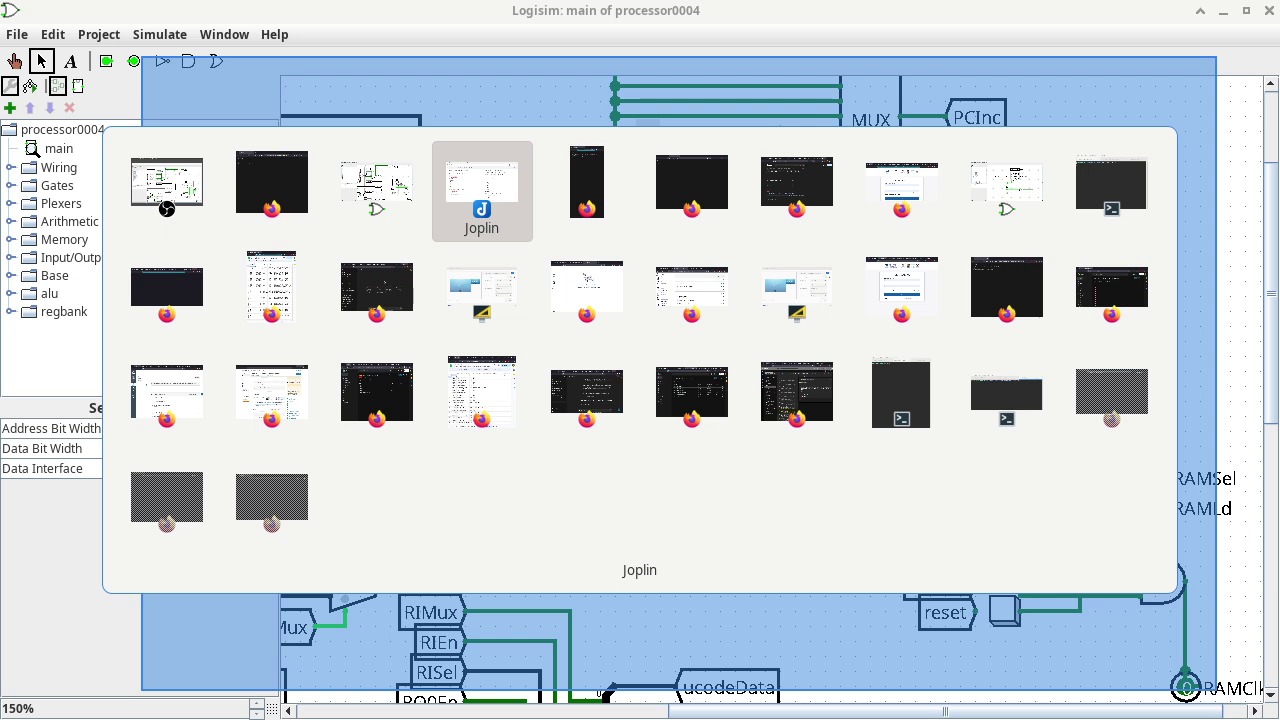
left_click(716, 10)
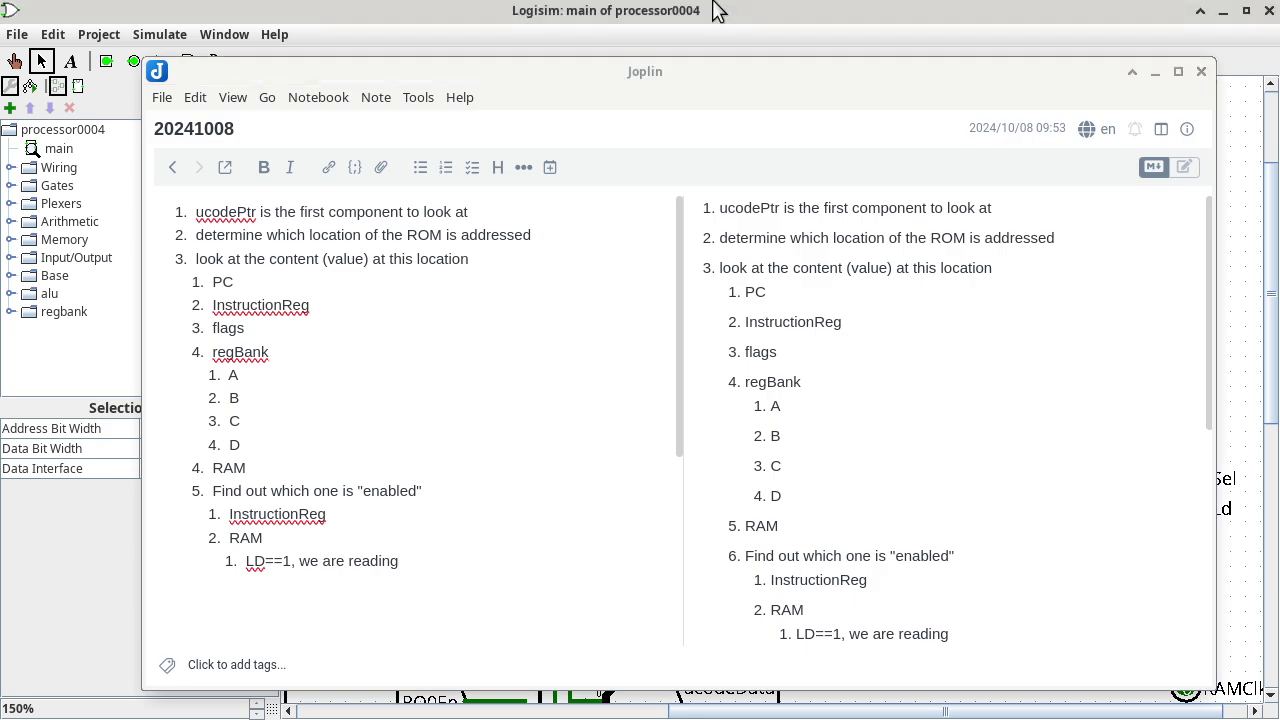
left_click_drag(759, 77, 30, 715)
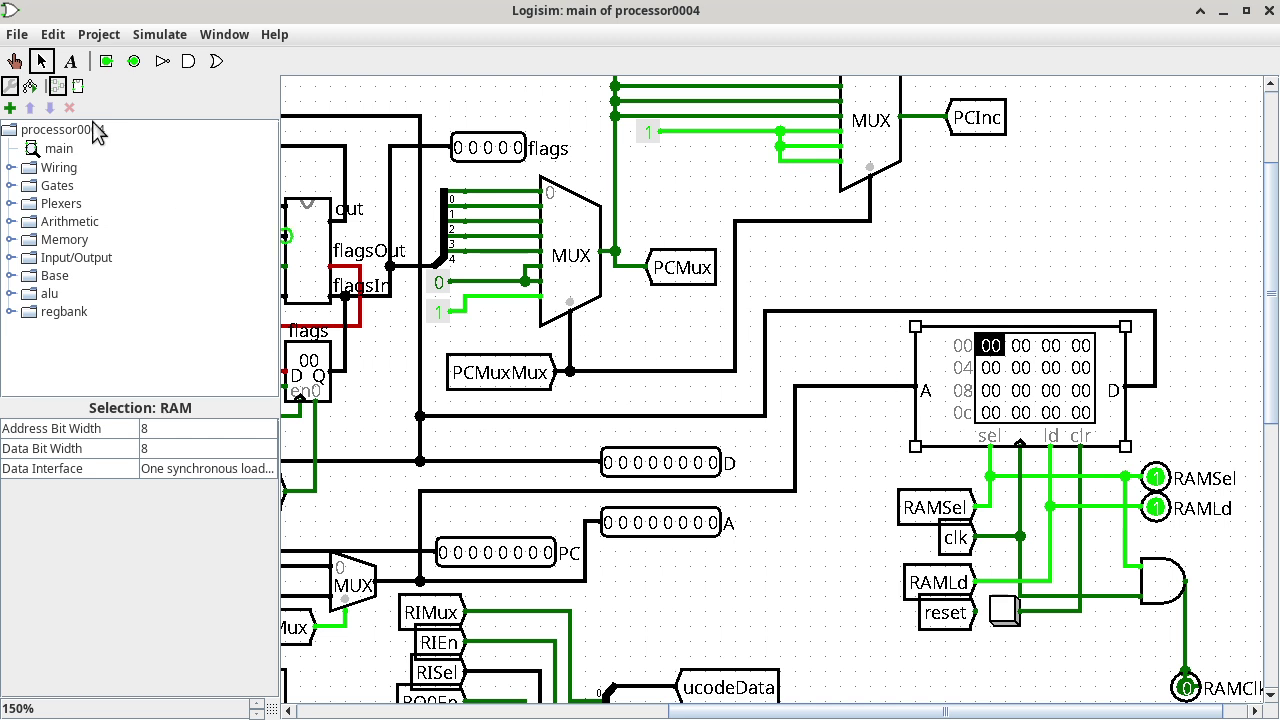
Step: Probe the RAM's address wire back to the multiplexer feeding it, and select the AddrMux tunnel on its select input
left_click(14, 61)
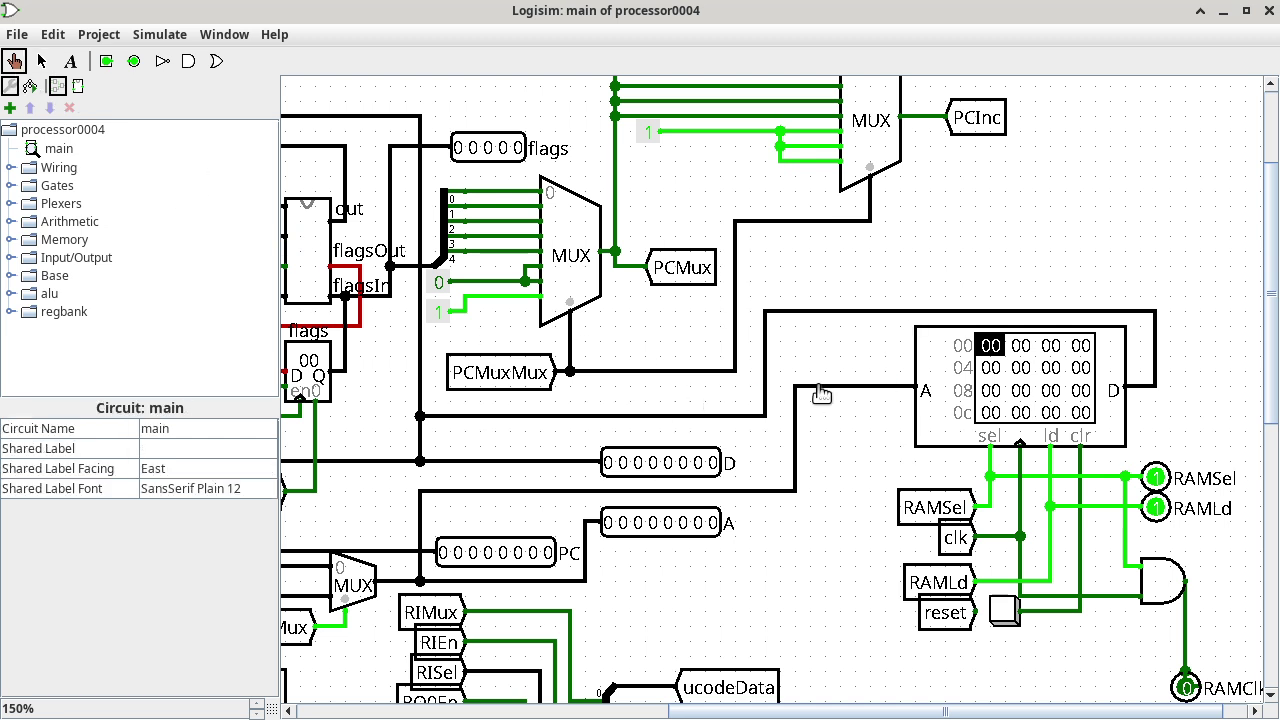
left_click(850, 387)
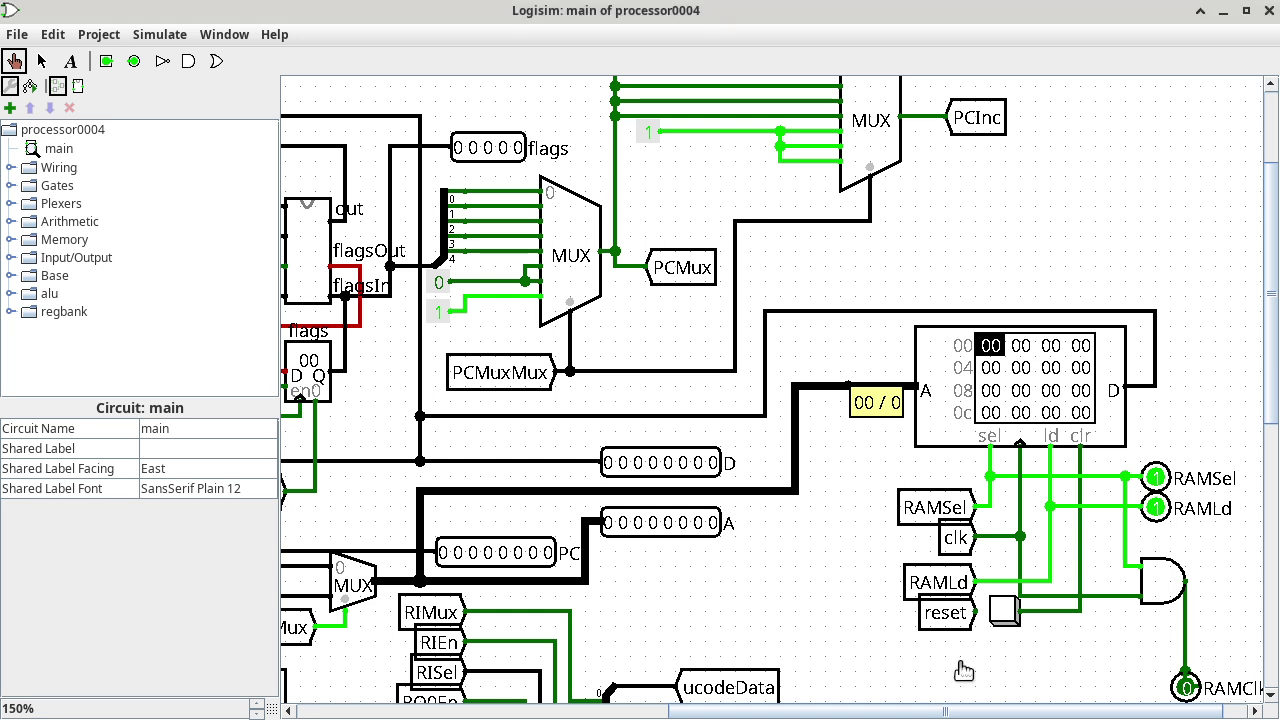
left_click_drag(985, 710, 848, 710)
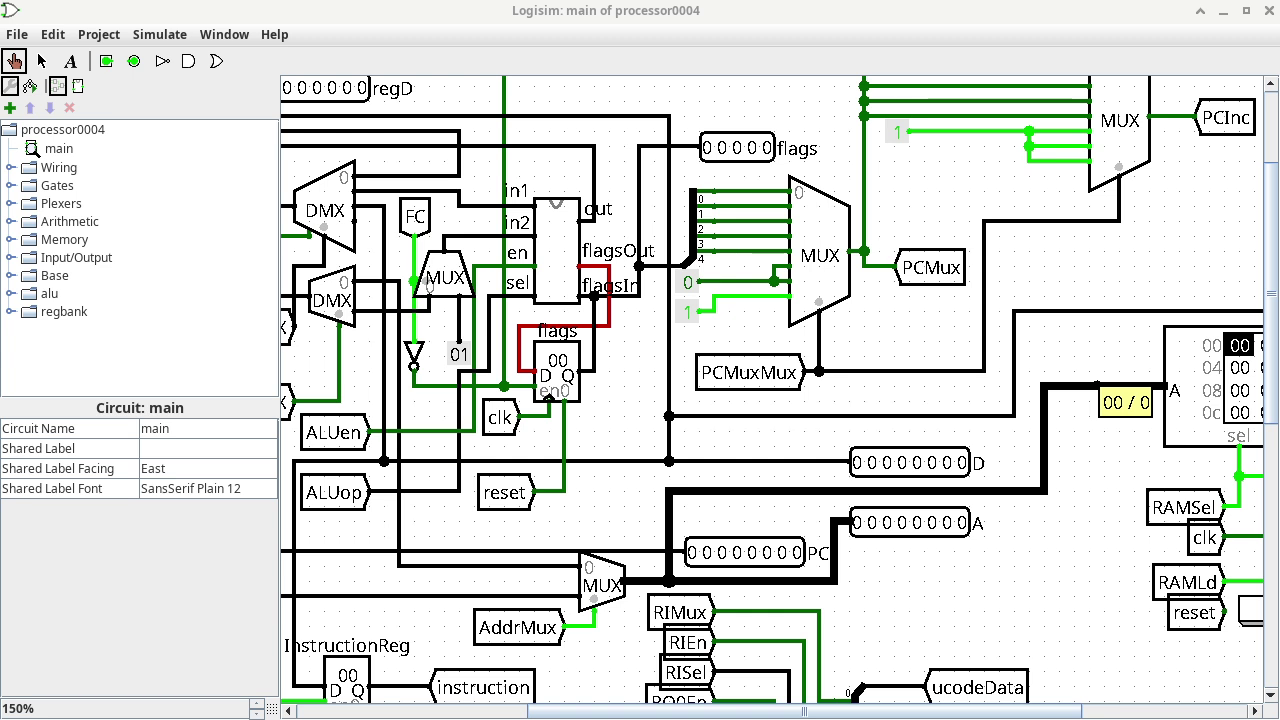
left_click(42, 62)
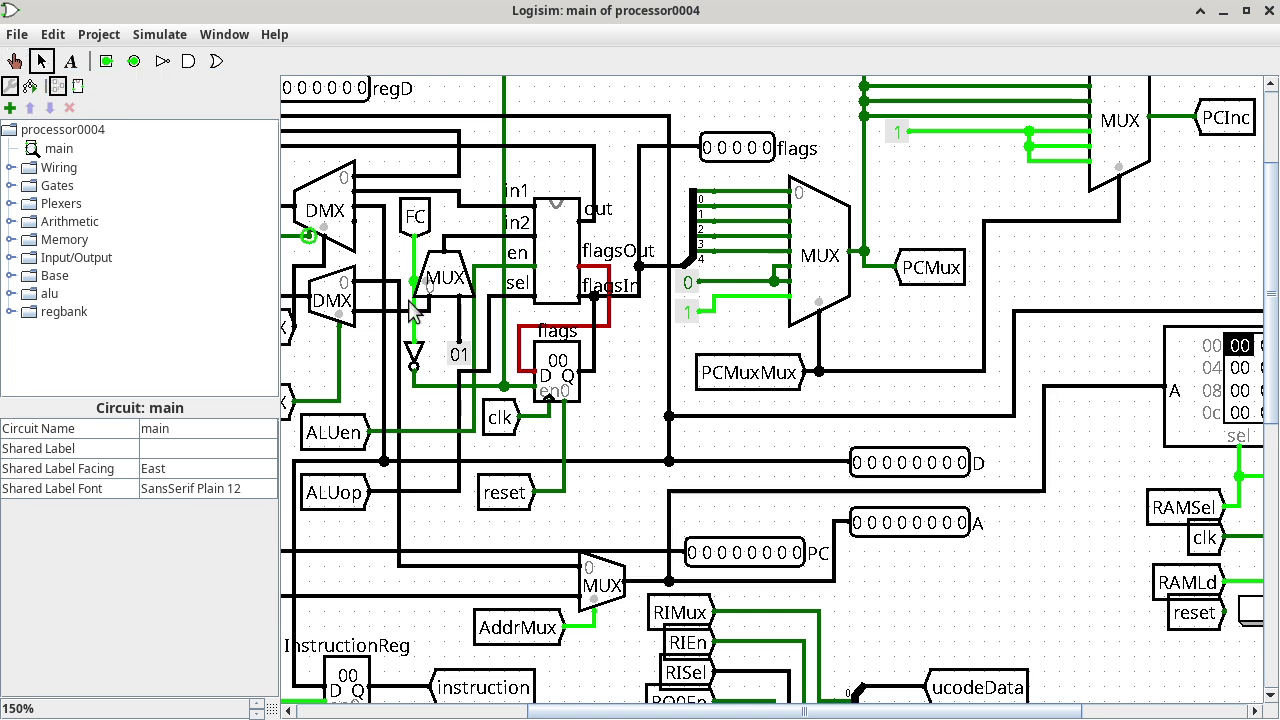
left_click(538, 624)
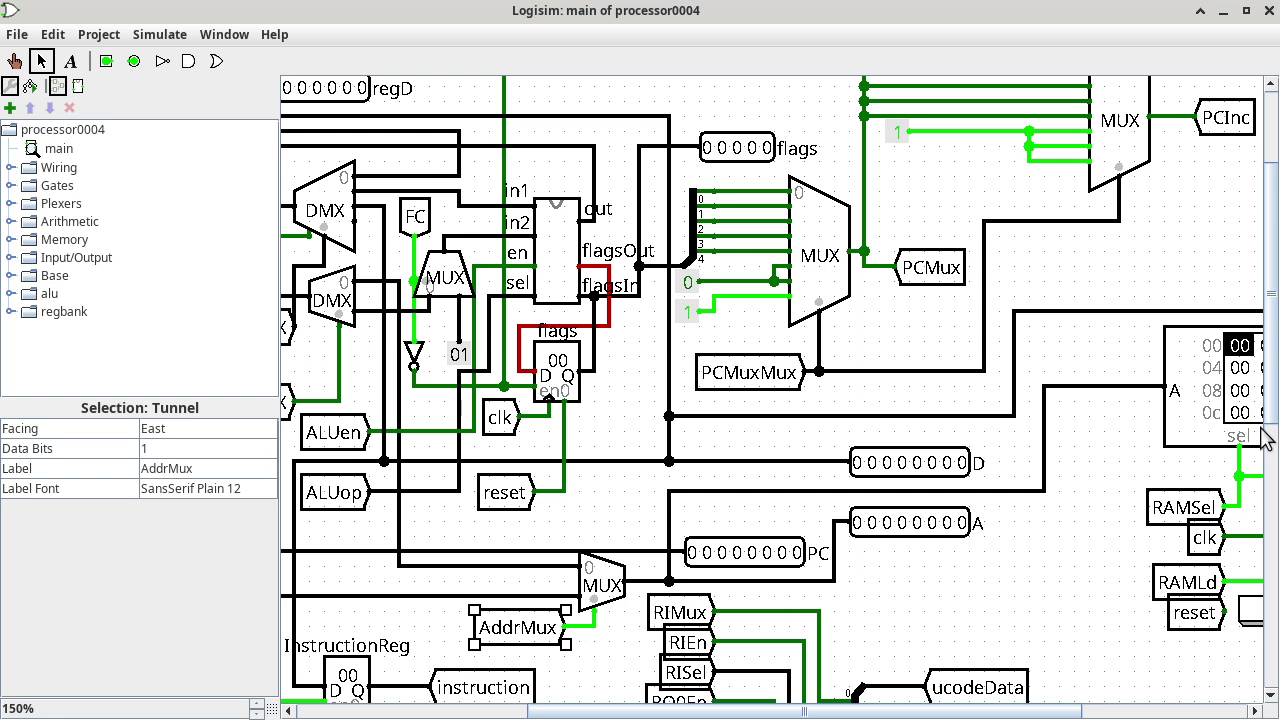
Step: Probe the AddrMux select wire and the ucodeData bus to trace the signal from the microcode ROM
left_click_drag(1268, 380, 1262, 545)
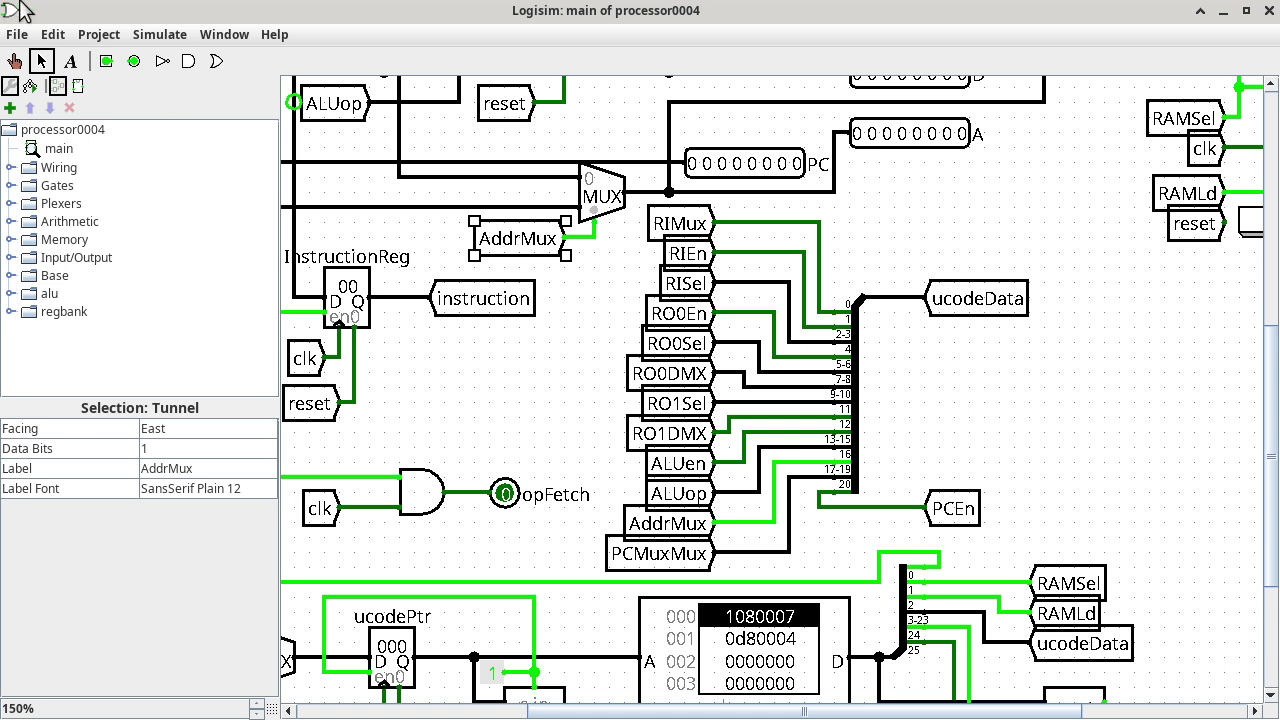
left_click(14, 61)
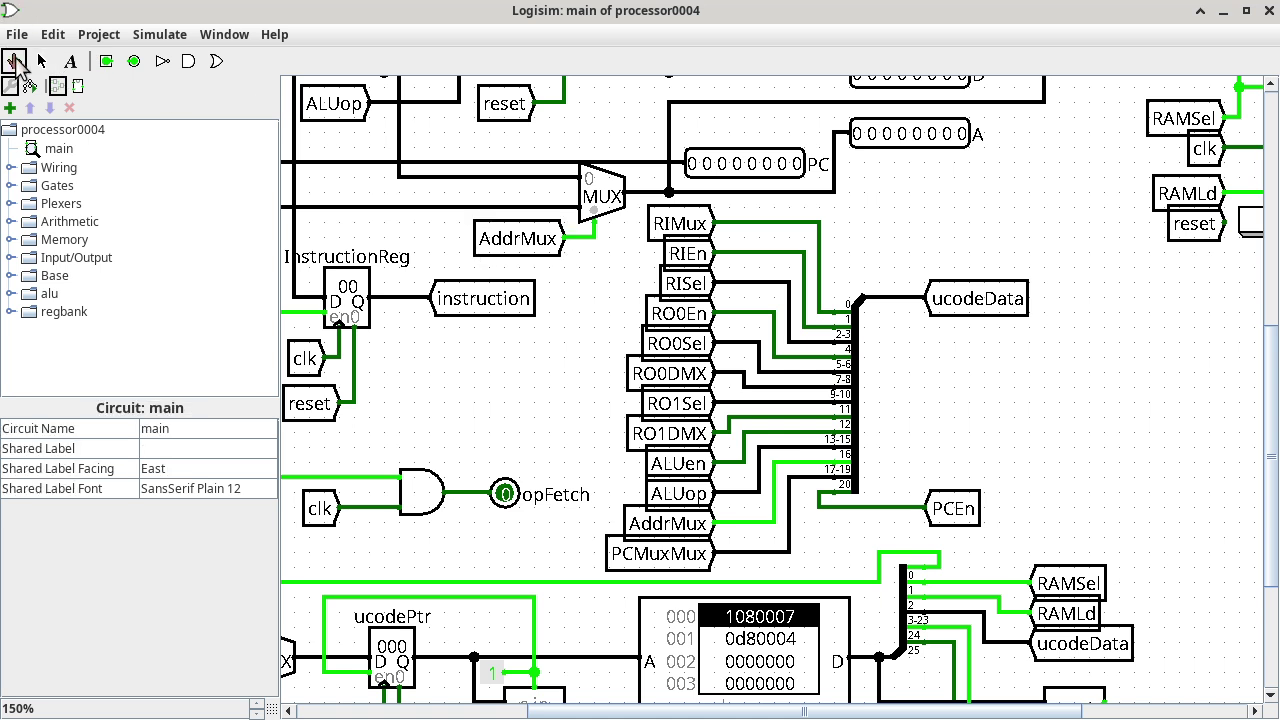
left_click(585, 245)
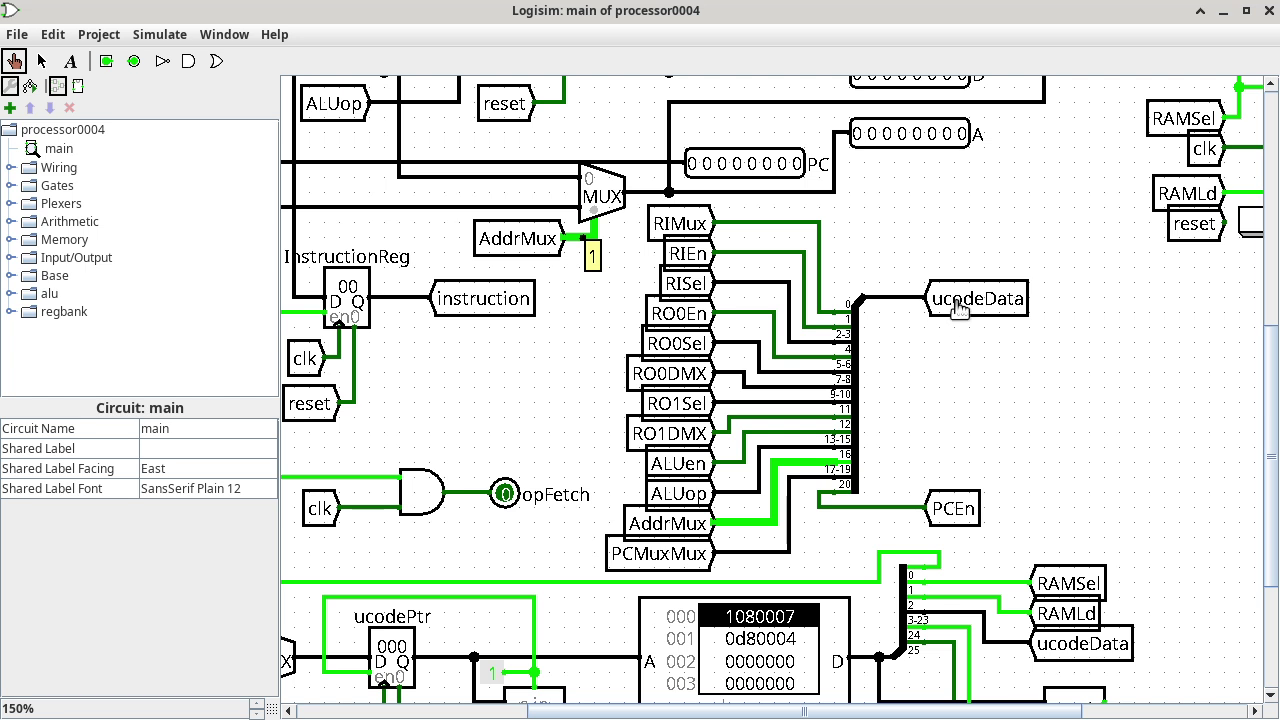
left_click(907, 300)
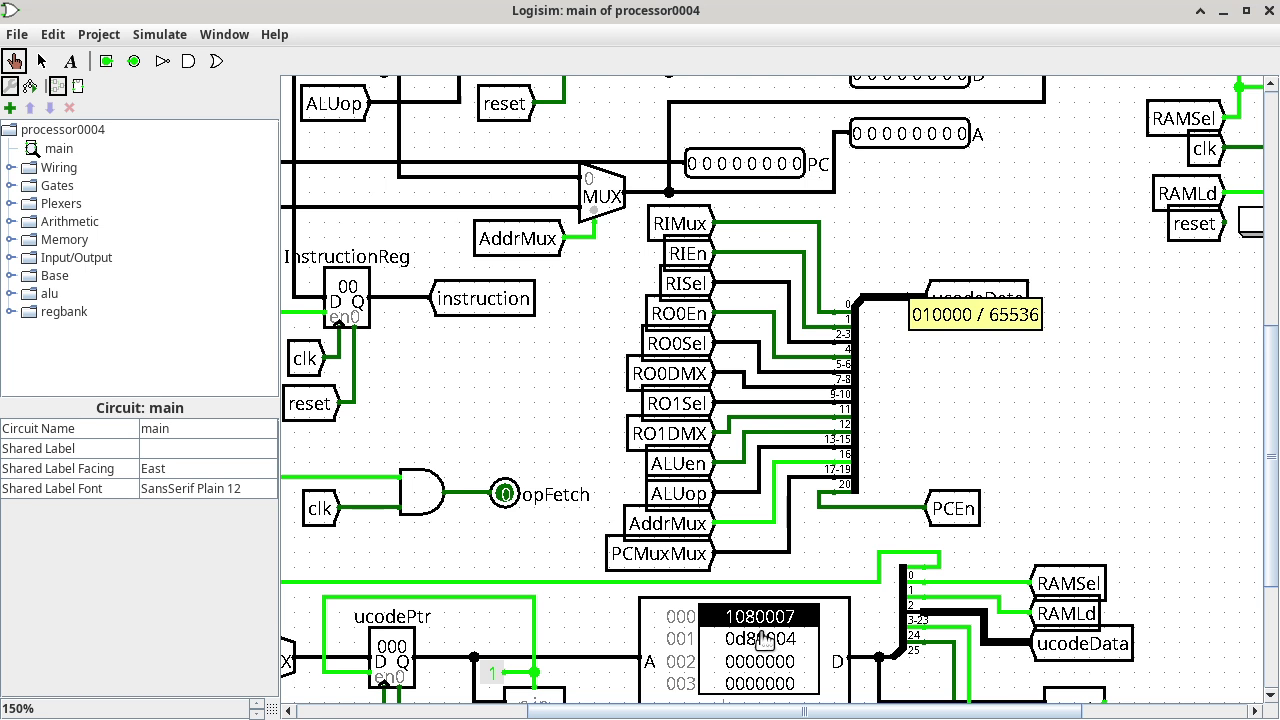
left_click(589, 240)
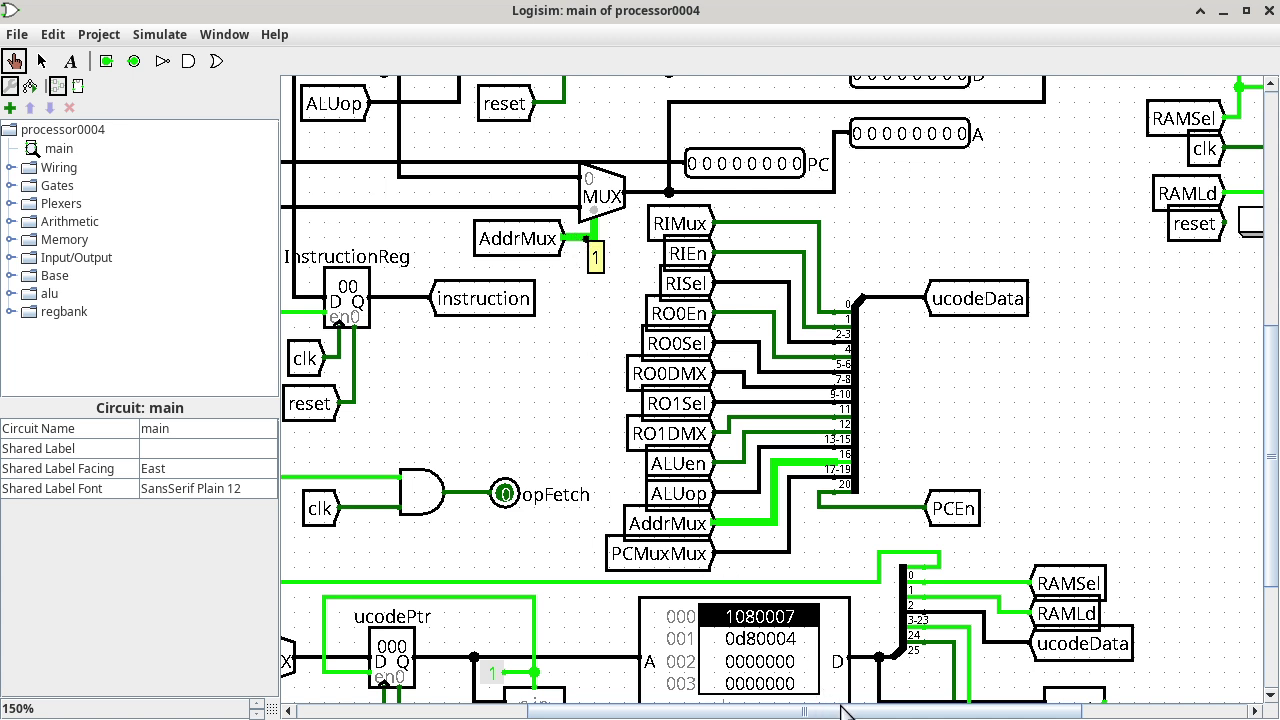
Step: Probe the address multiplexer's output and its lower input wire to trace the RAM address back to the PC register
left_click_drag(841, 711, 668, 714)
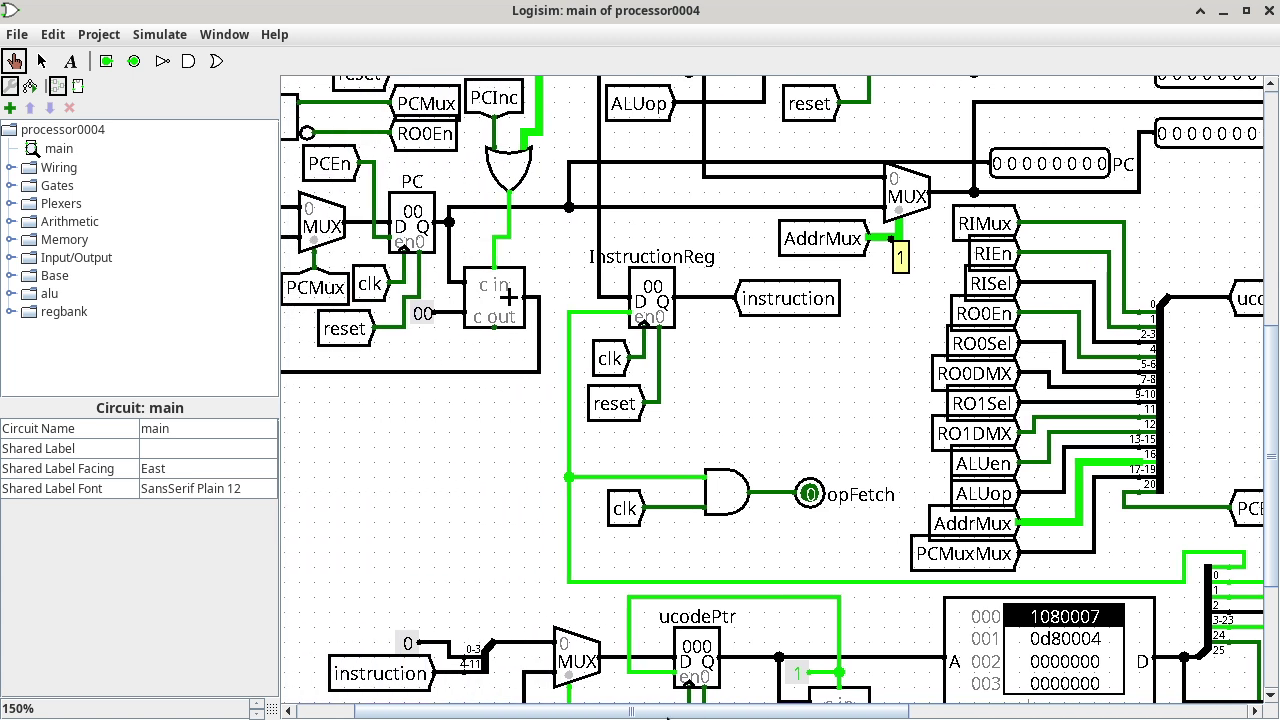
left_click(950, 194)
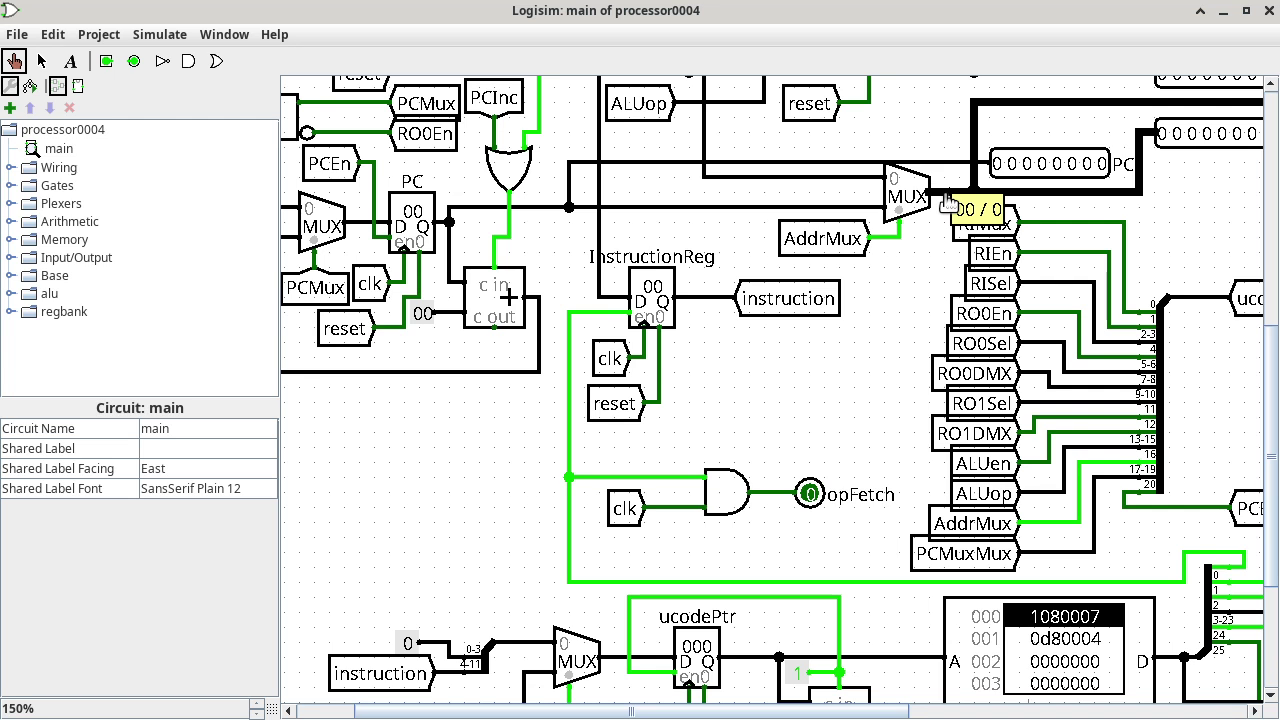
left_click(856, 208)
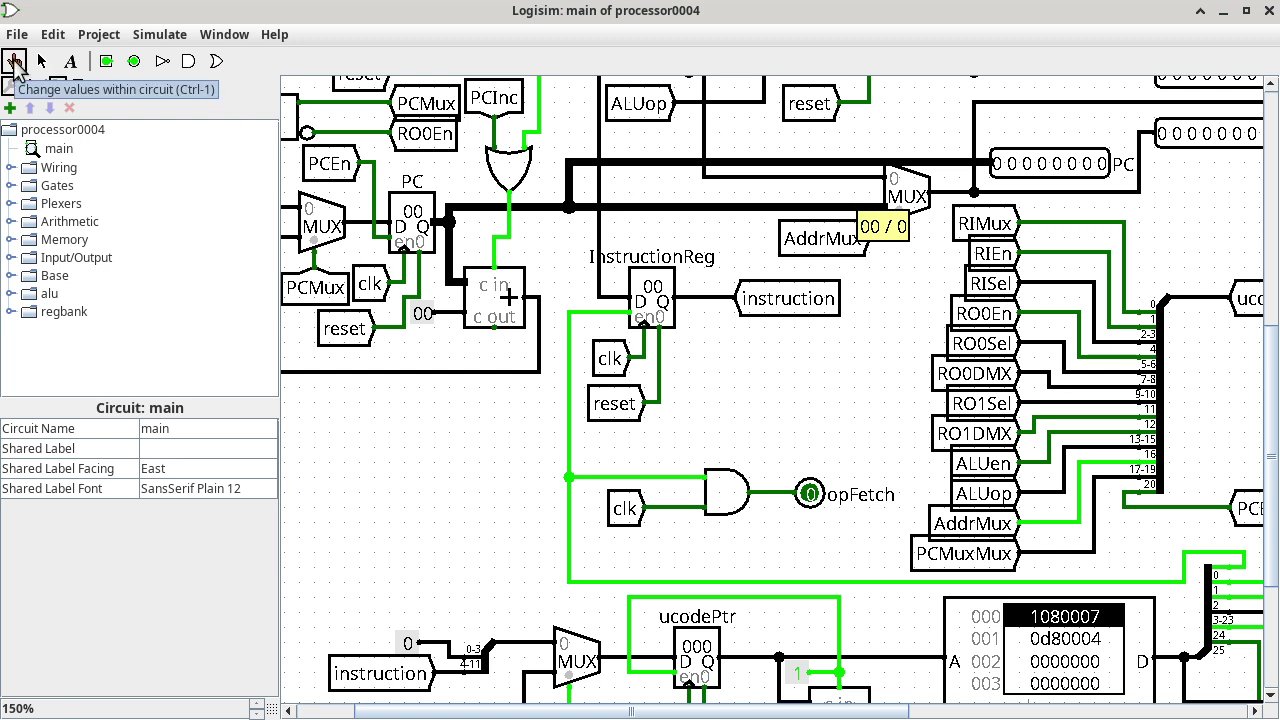
left_click(703, 210)
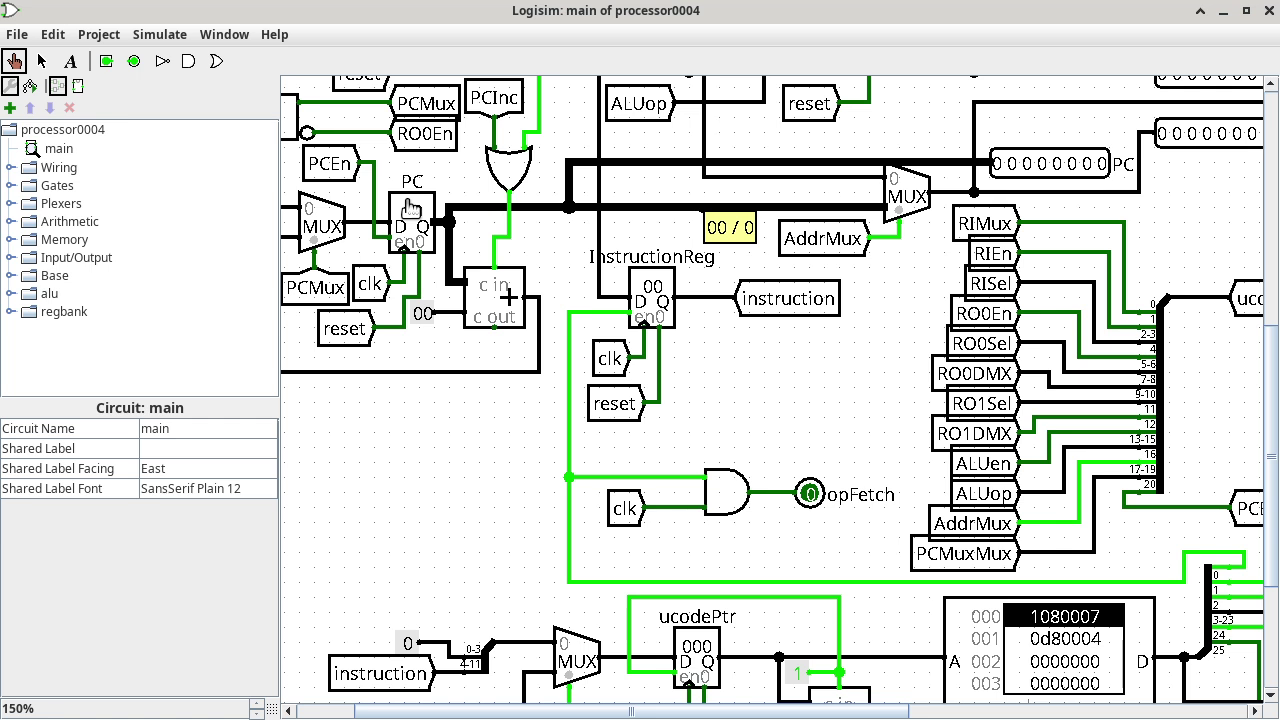
Step: Return to the RAM component and probe its address, sel, clock, ld and clr wires
key("alt+Tab")
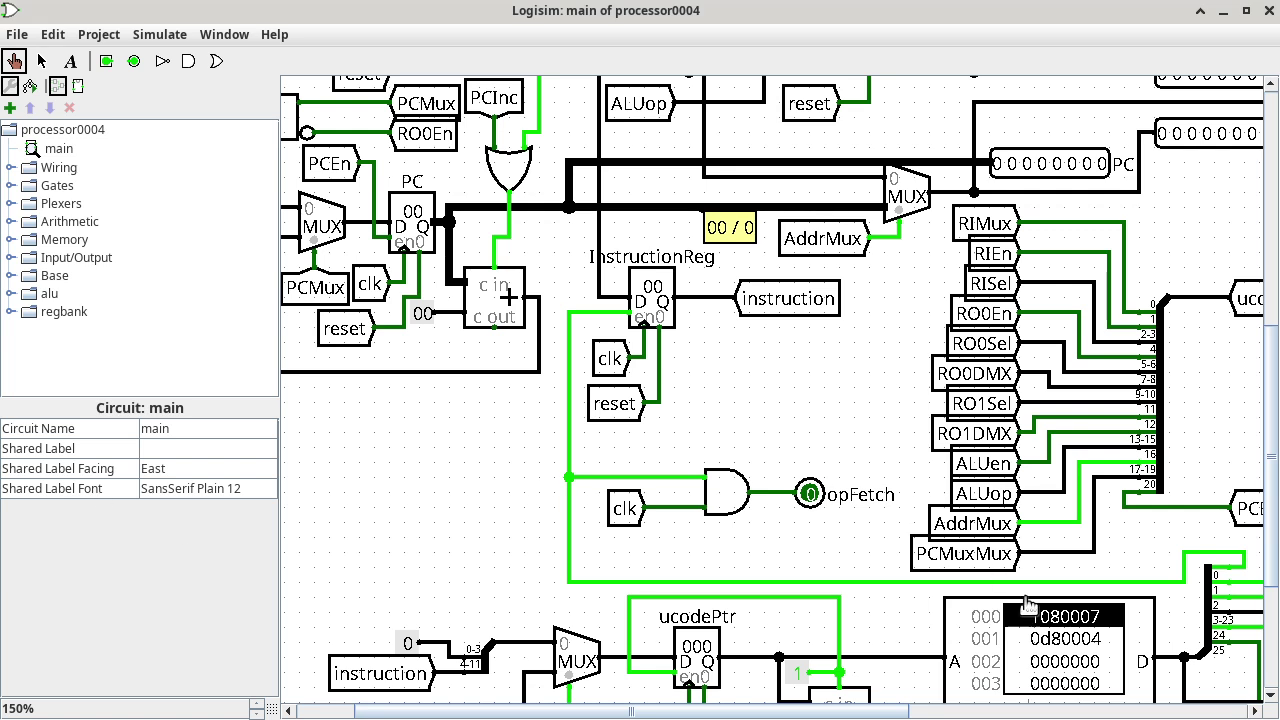
left_click(1146, 711)
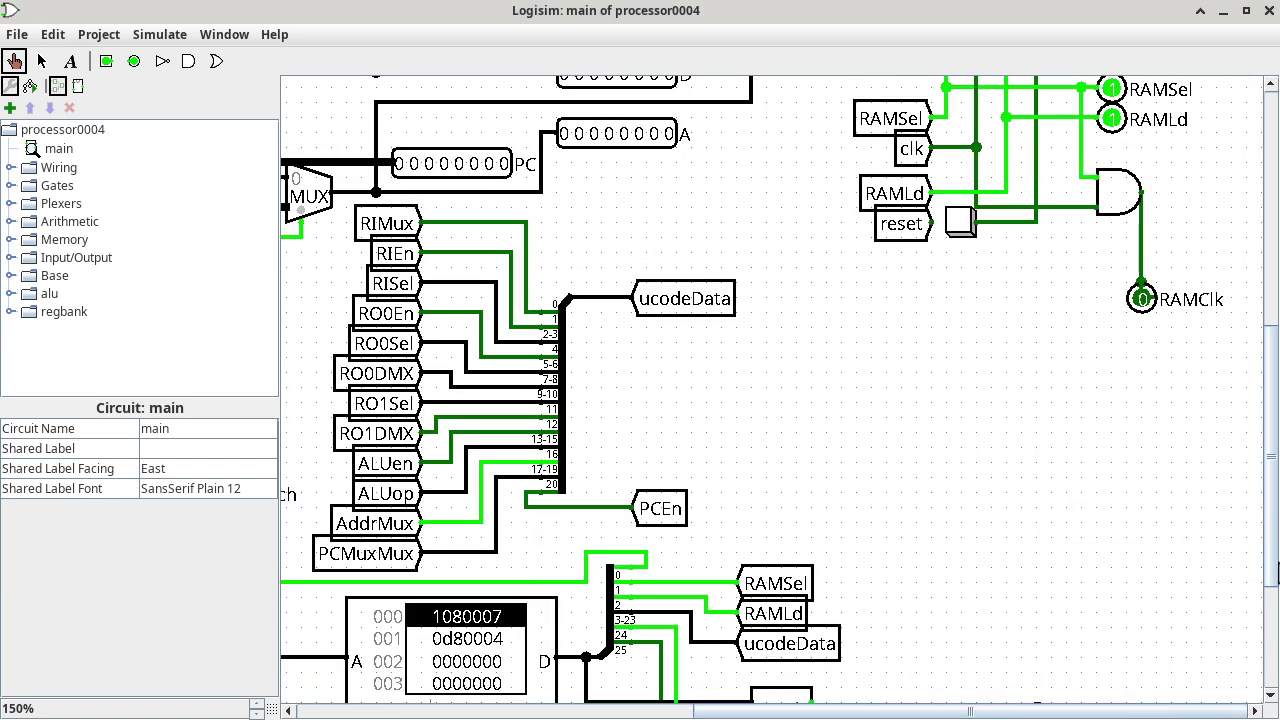
scroll(967, 324, "up", 5)
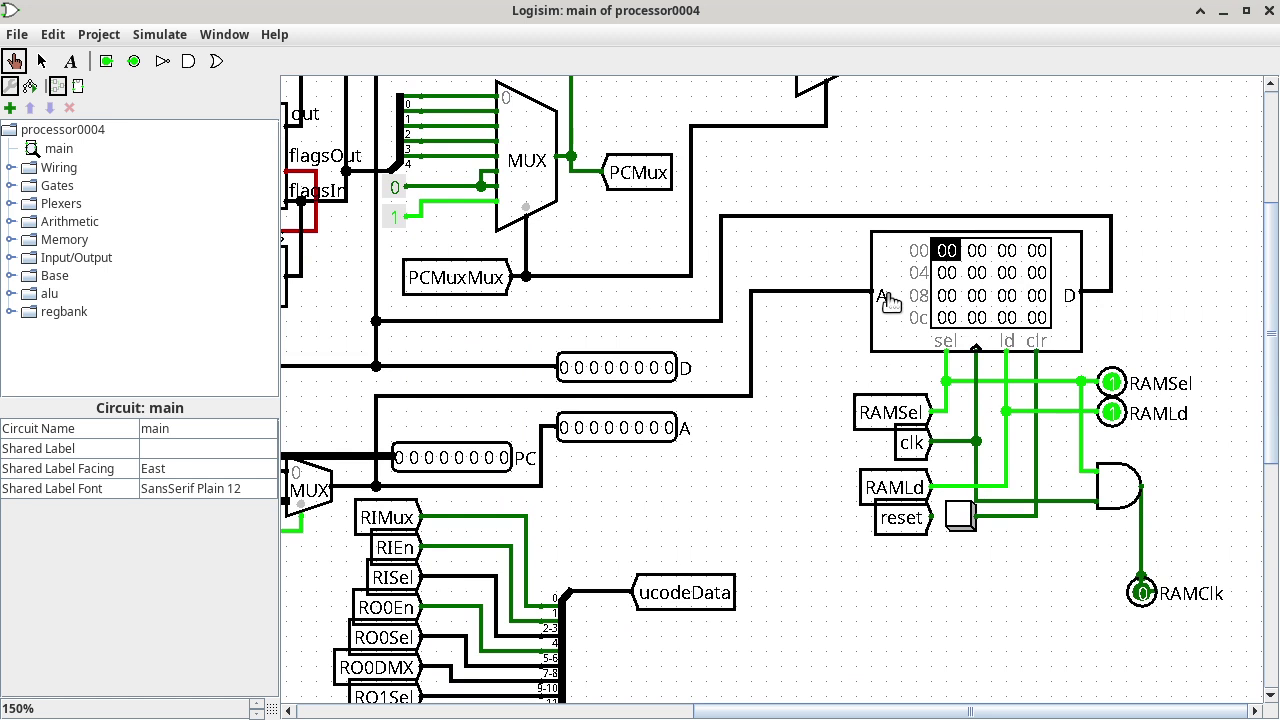
left_click(840, 292)
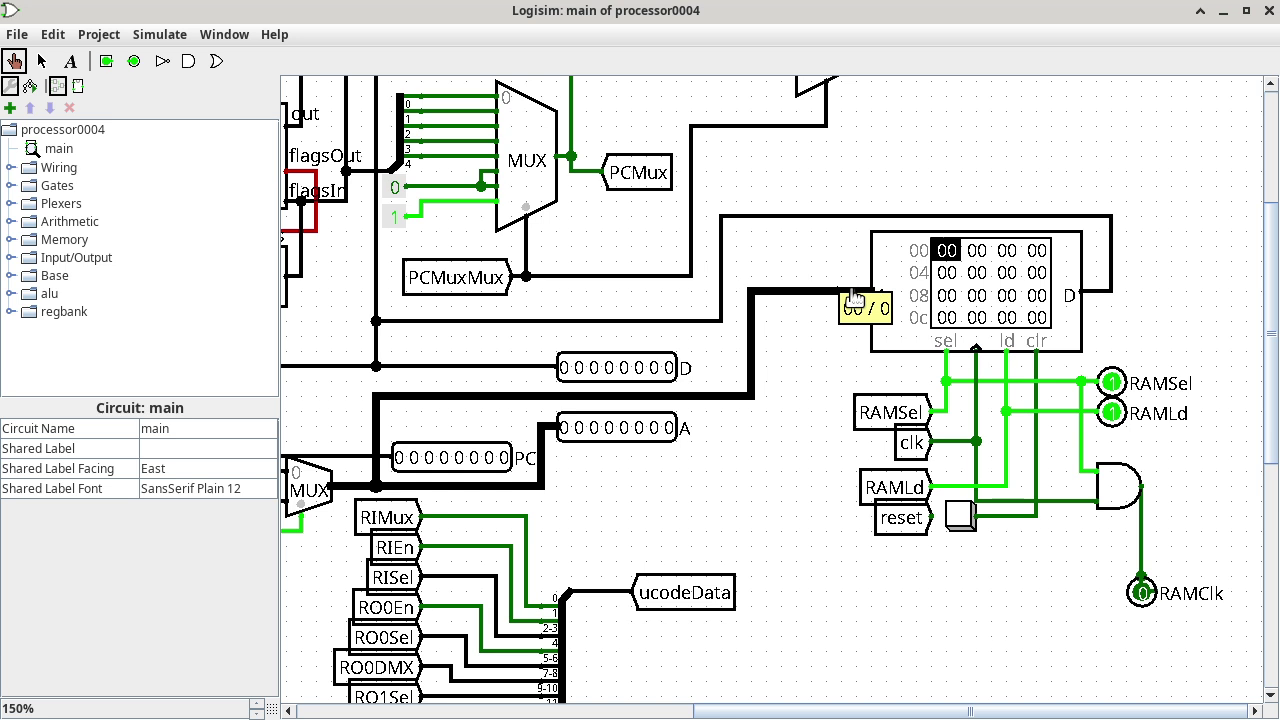
left_click(948, 372)
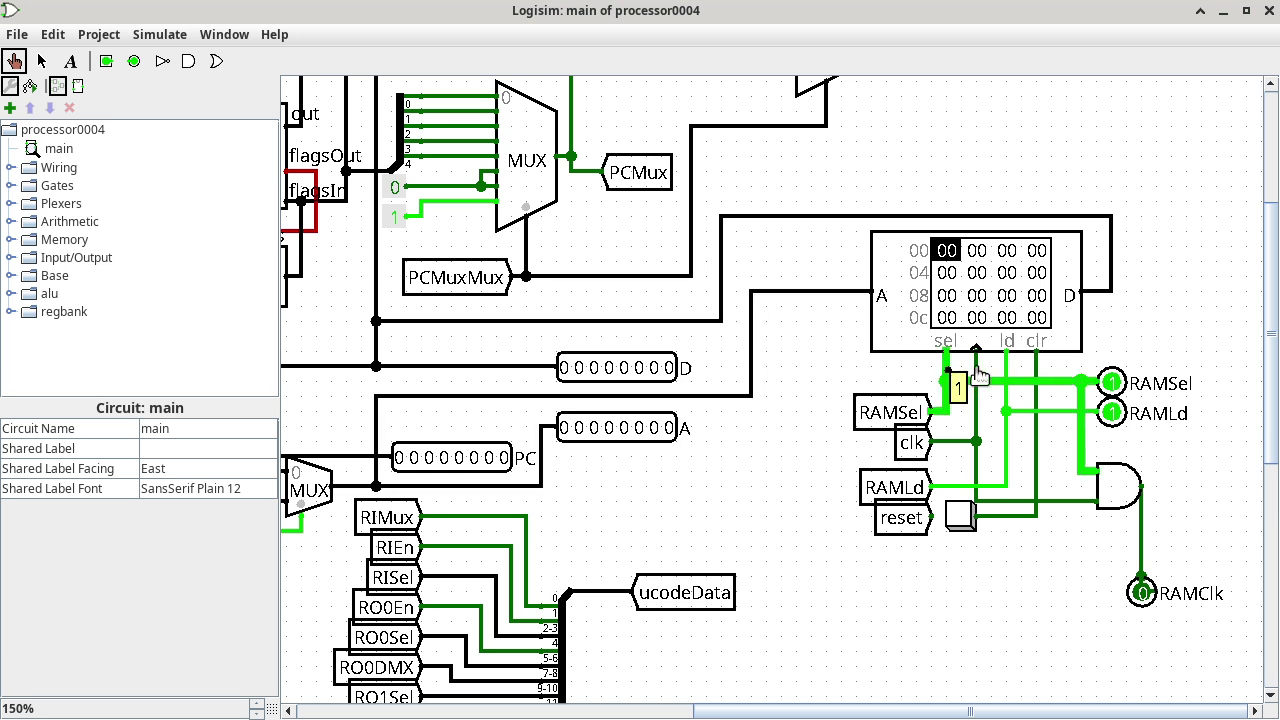
left_click(977, 376)
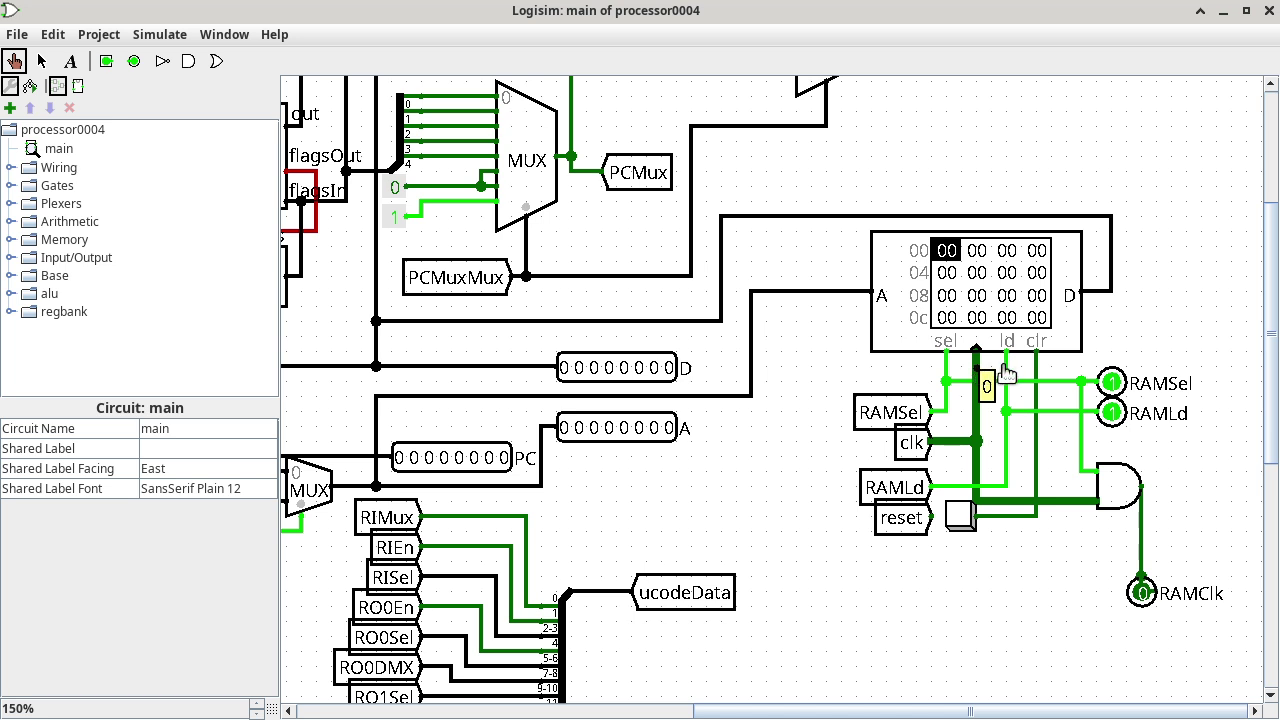
left_click(1006, 374)
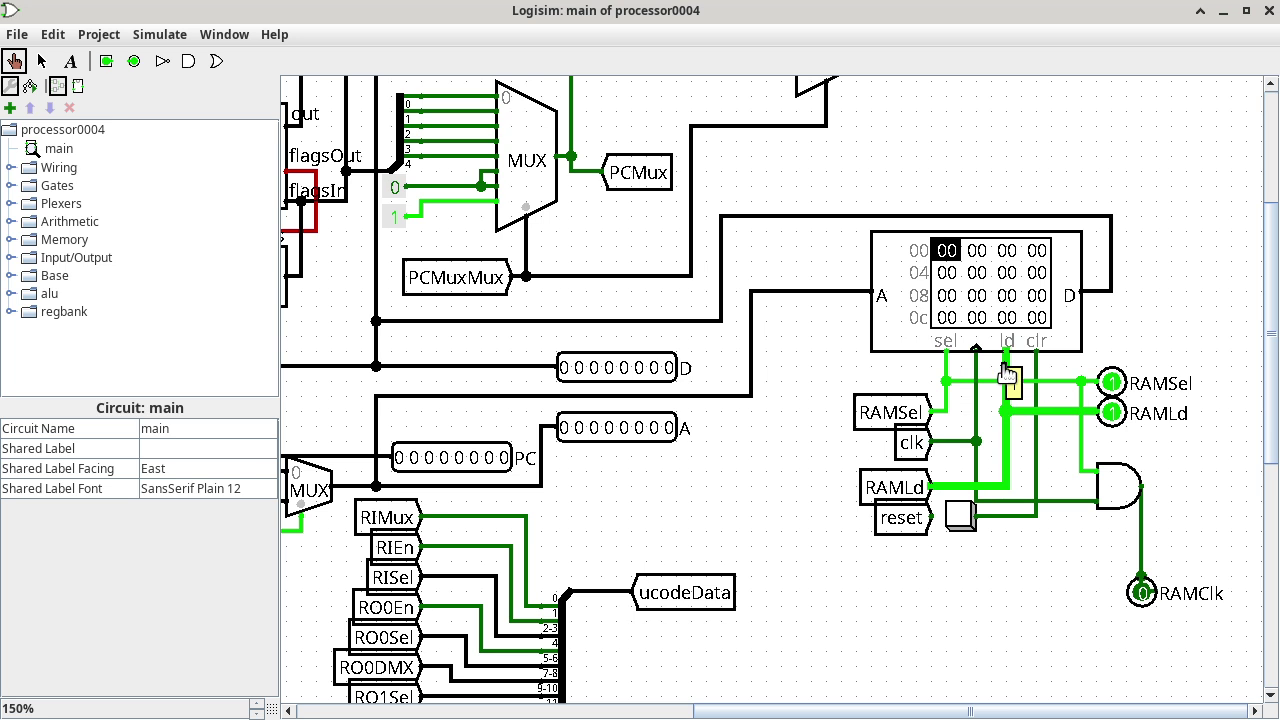
left_click(1038, 374)
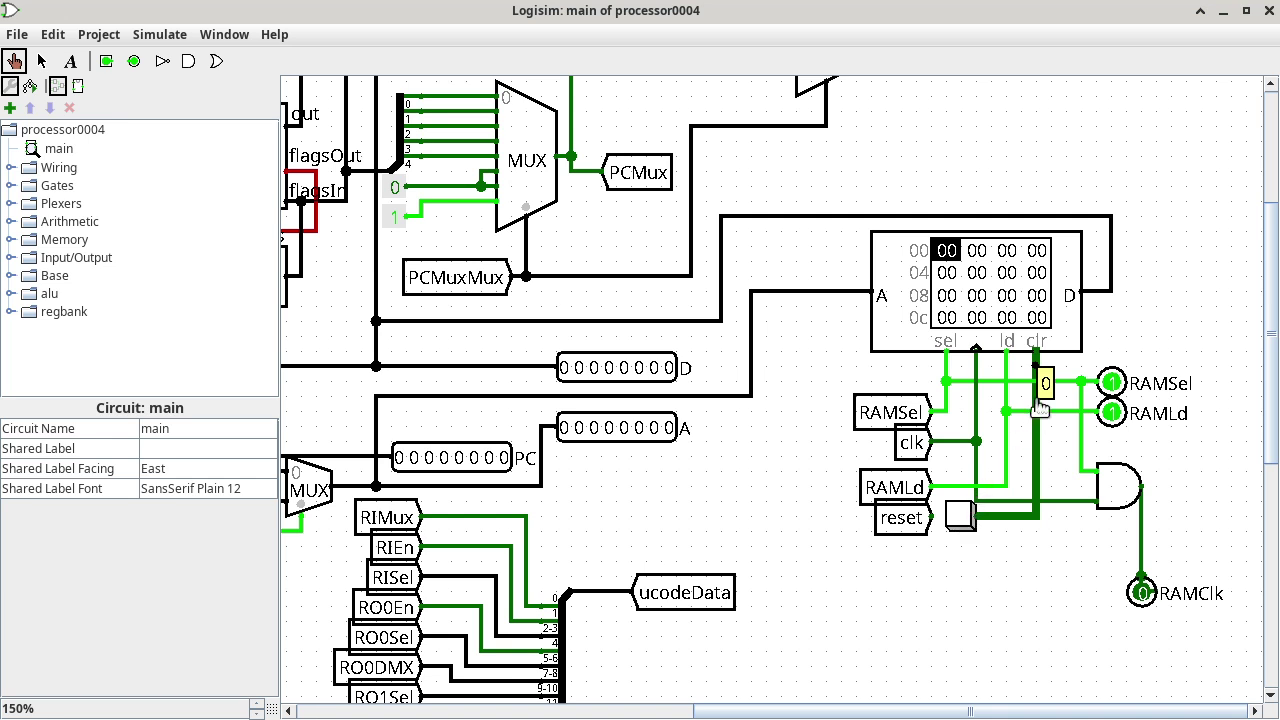
Step: Probe the RAM's D output wire and trace it to the InstructionReg data input
left_click(1103, 300)
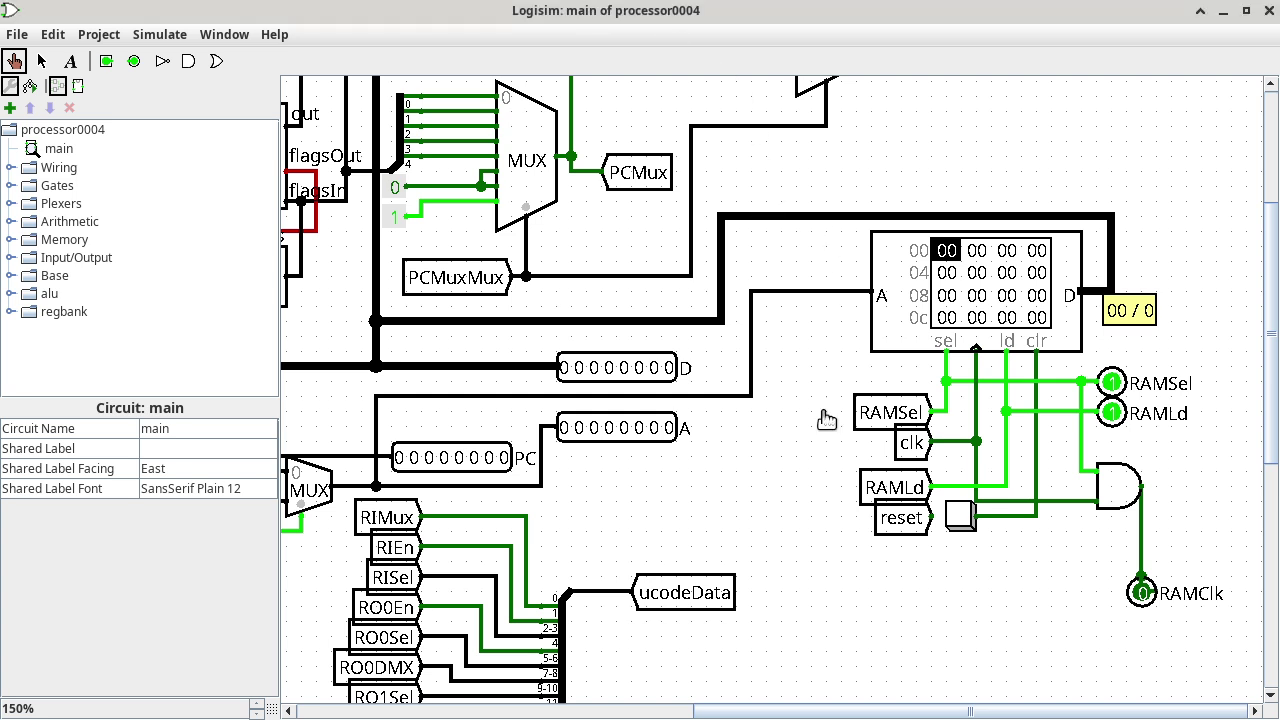
left_click_drag(836, 711, 653, 716)
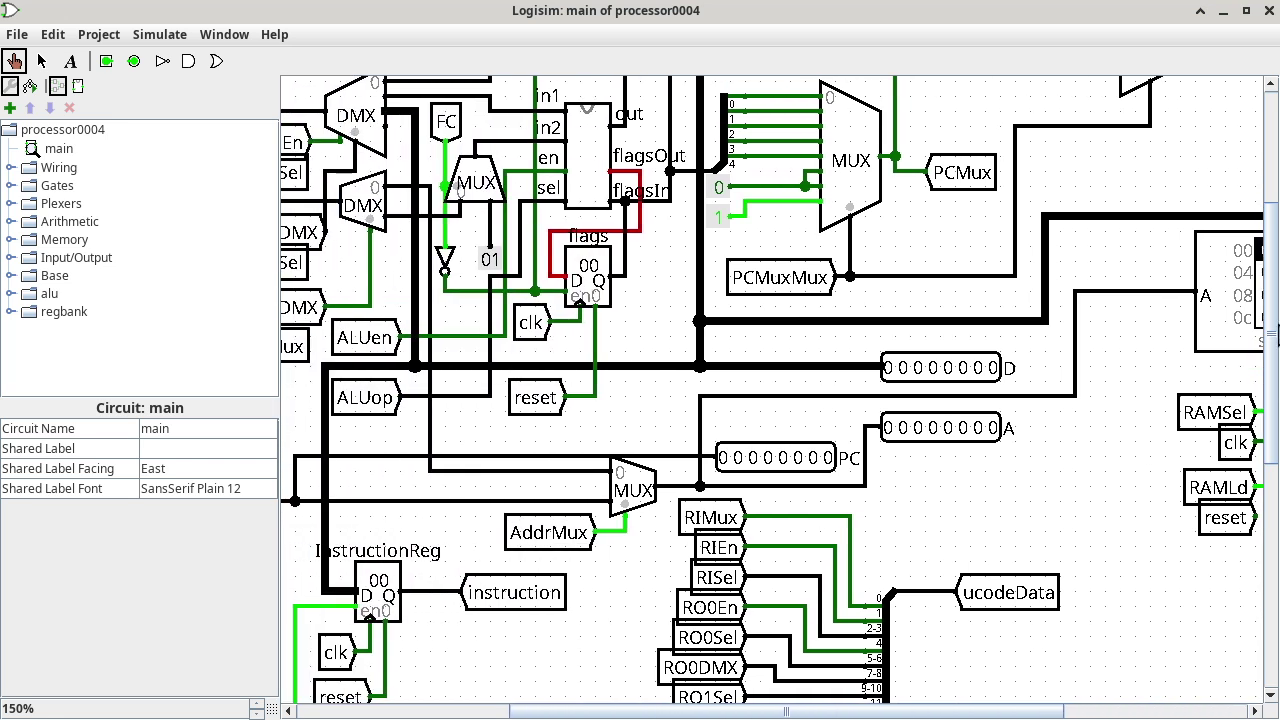
left_click_drag(1272, 320, 1270, 258)
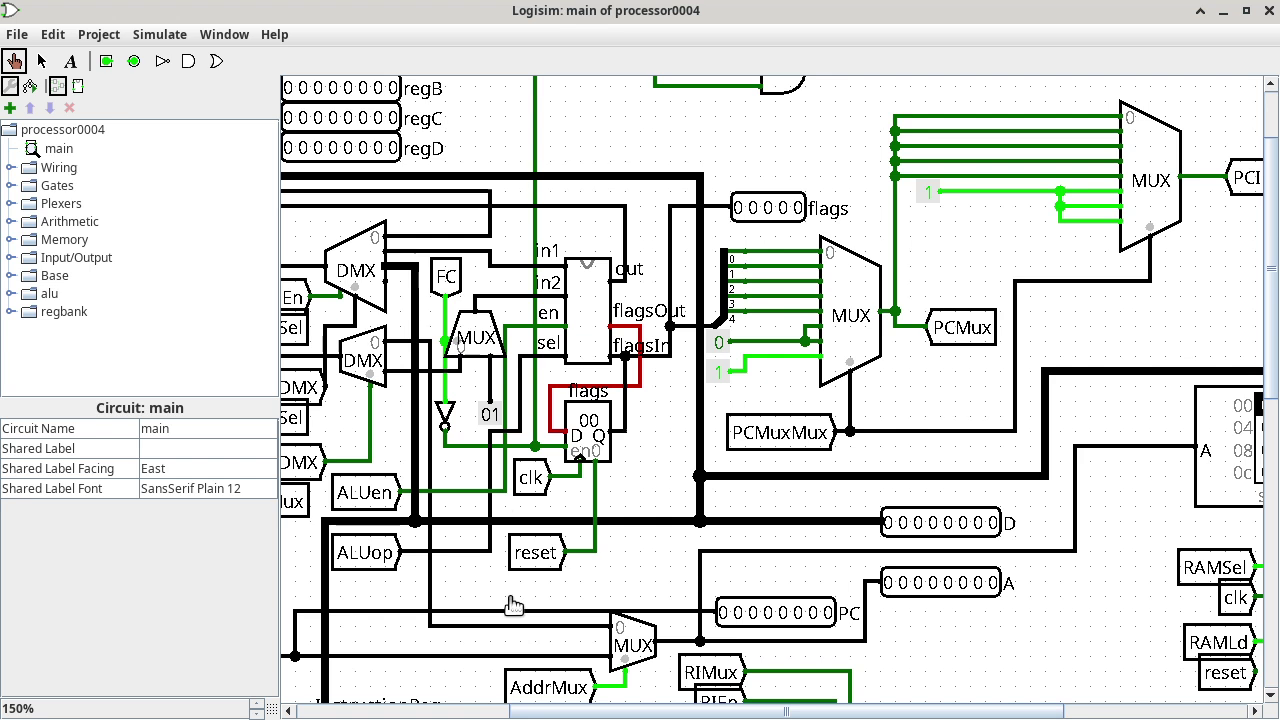
left_click_drag(592, 710, 270, 541)
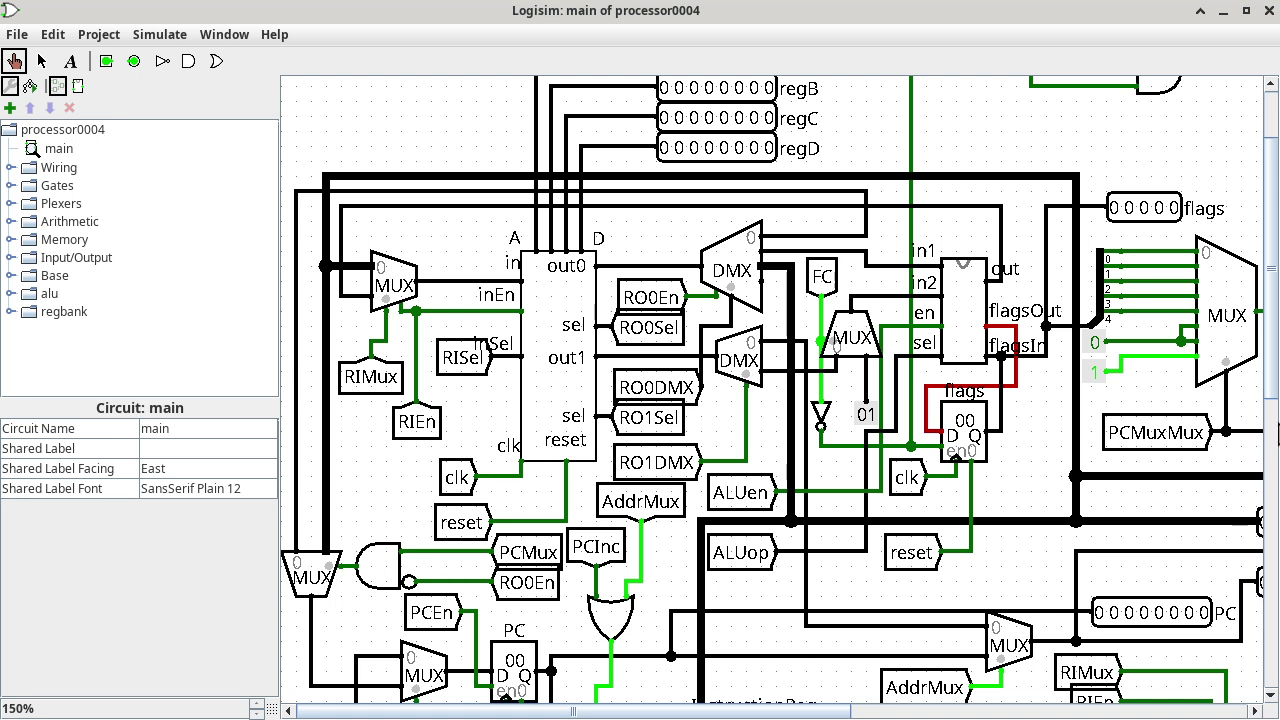
scroll(1275, 404, "down", 3)
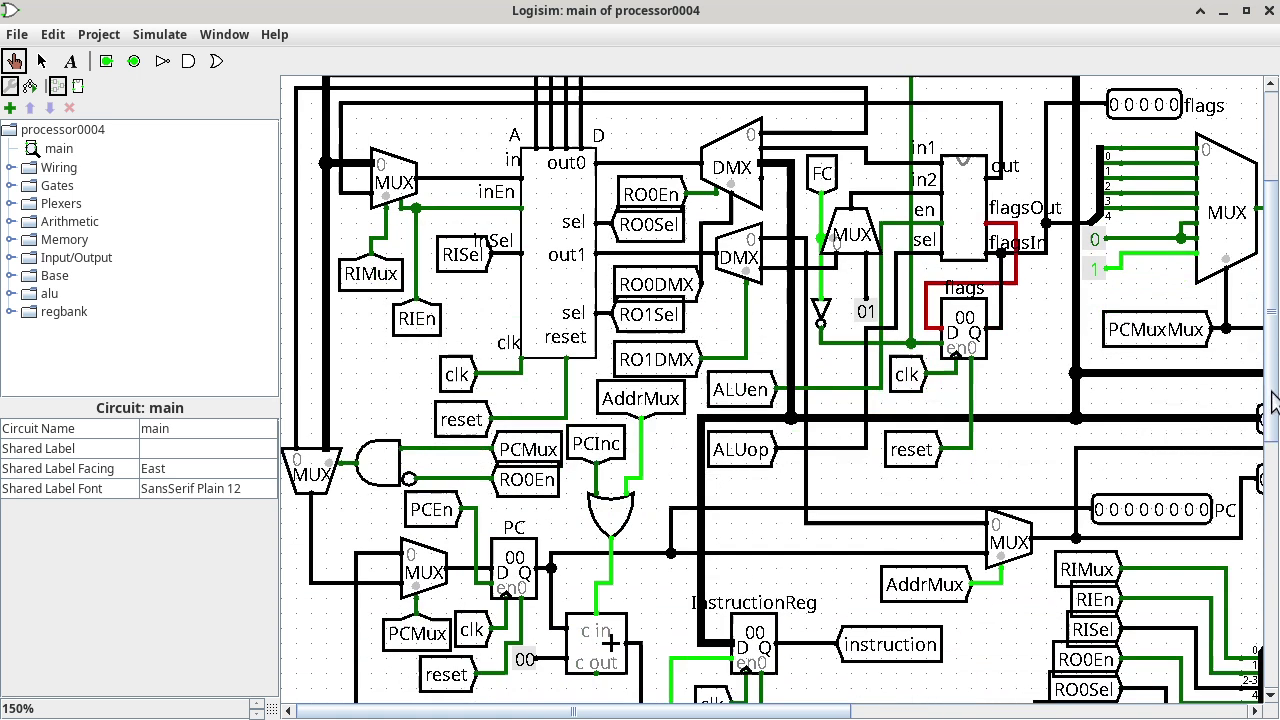
scroll(1275, 404, "down", 3)
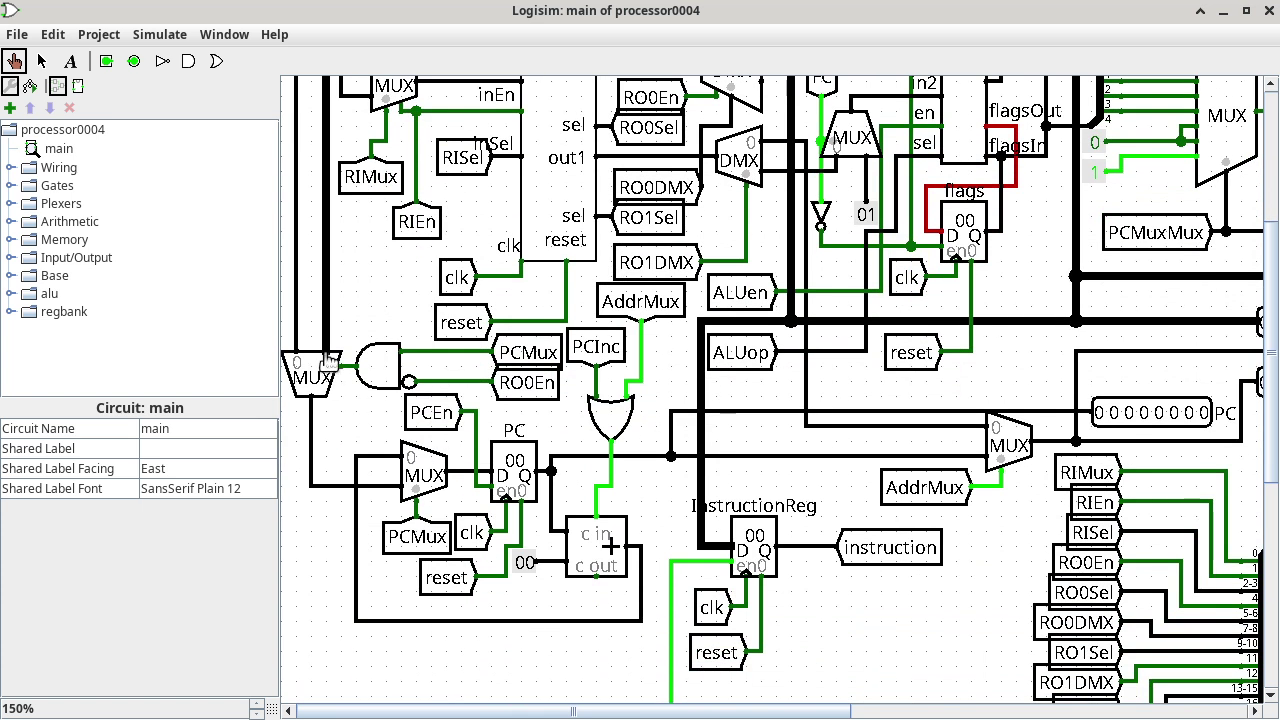
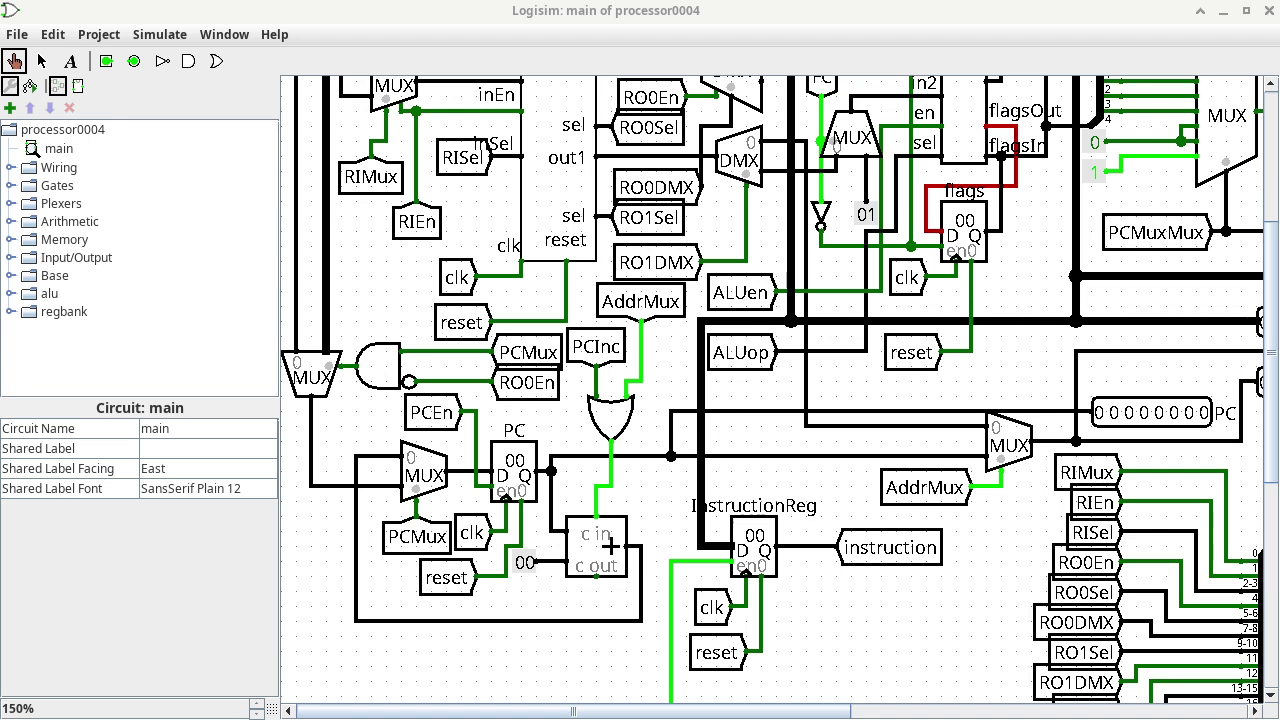
Step: Switch to the Joplin note, start a new list item below "IR = RAM[PC]" and format that expression as inline code
key("alt+Tab")
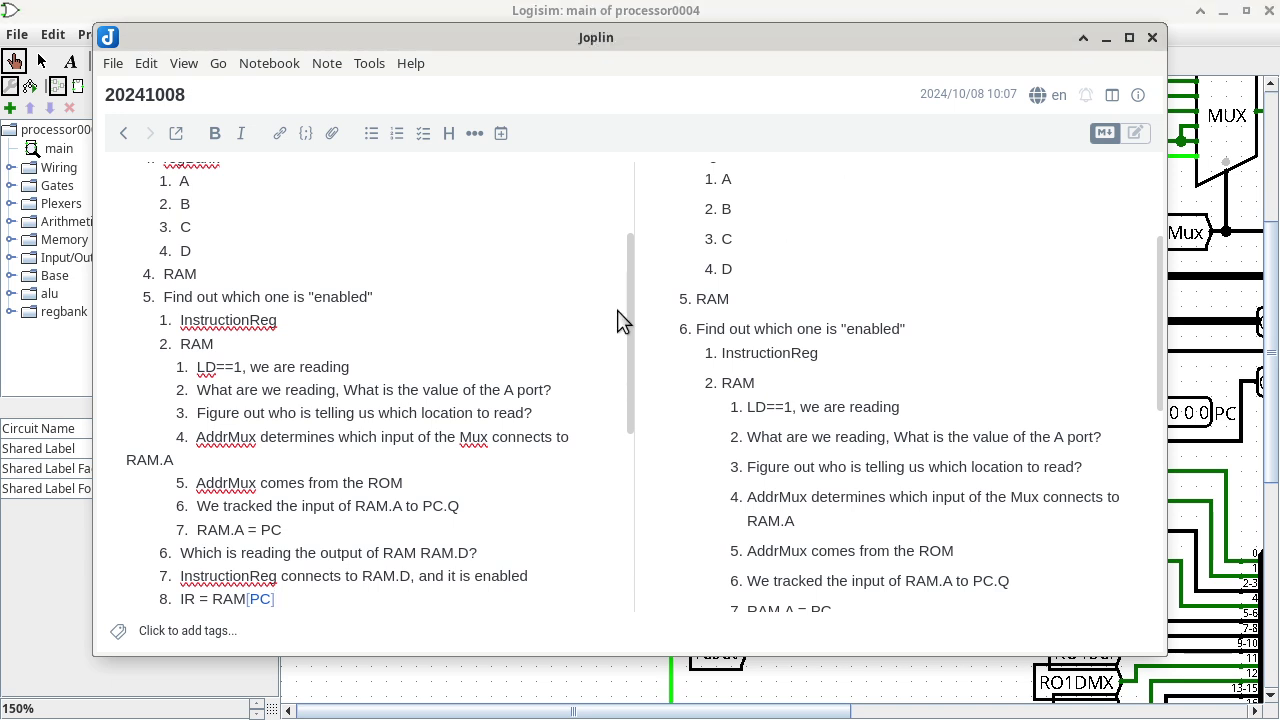
left_click_drag(632, 364, 624, 474)
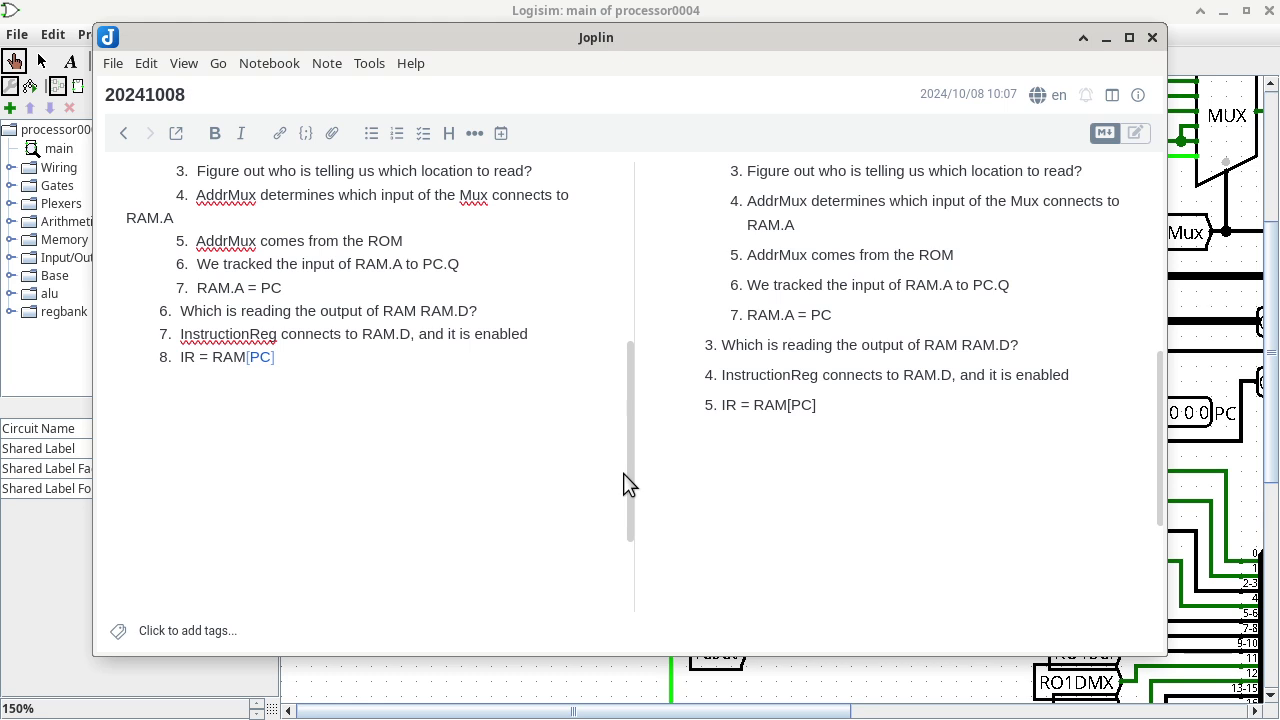
key("Return")
type("I")
key("BackSpace")
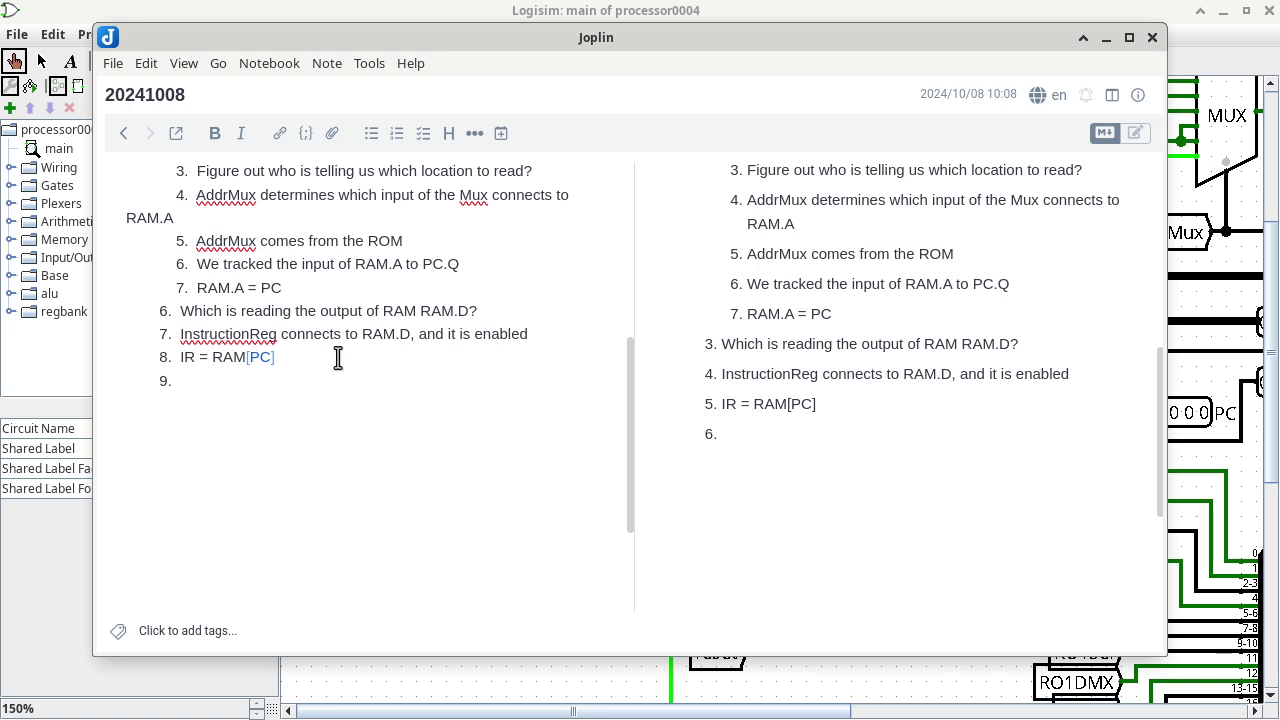
key("Up")
type("`")
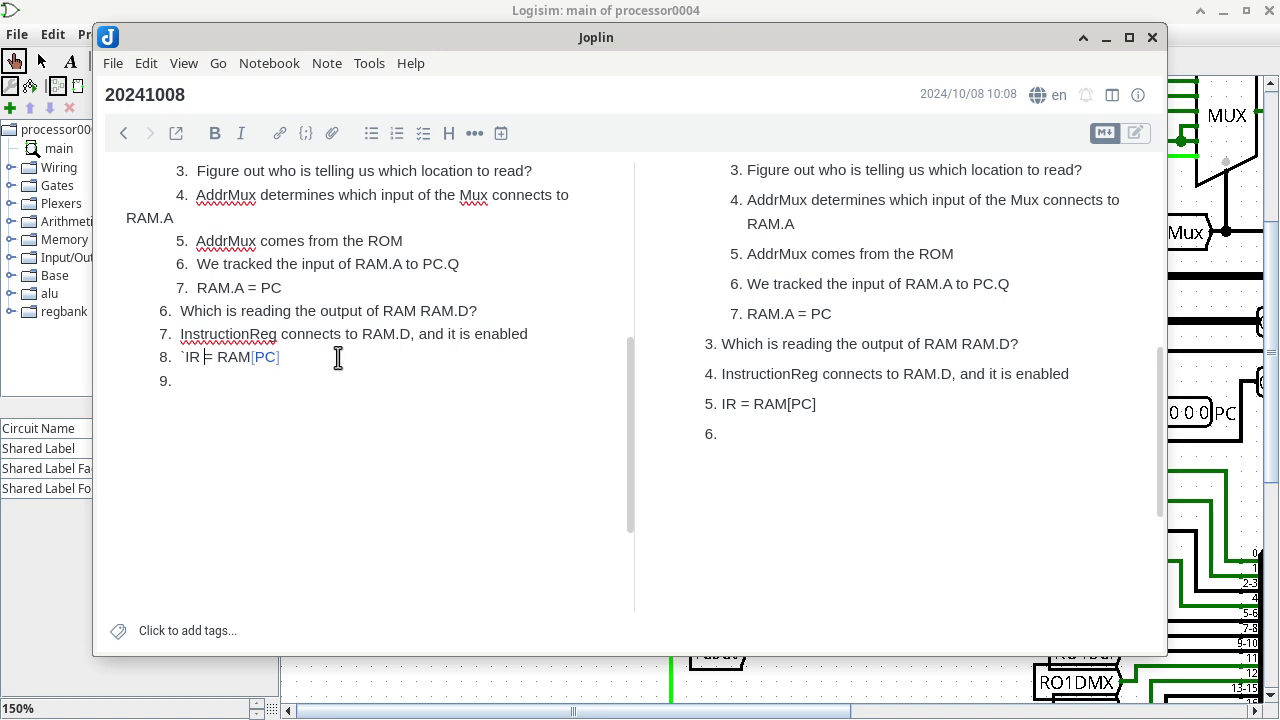
key("Right")
key("Right")
key("Right")
key("Right")
key("Right")
key("Right")
type("`")
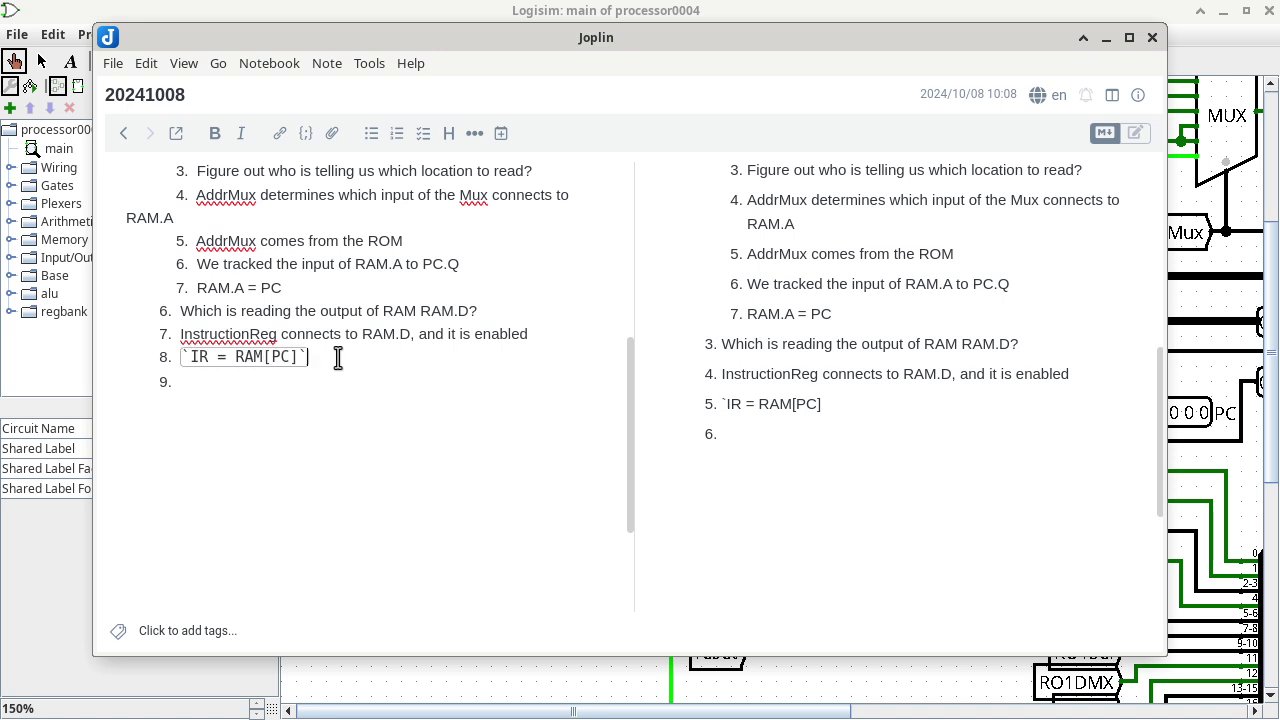
Step: Add the list items "IR = *PC" as inline code and "This phase is called the fetch" at the end of the note
key("Down")
type("`IR")
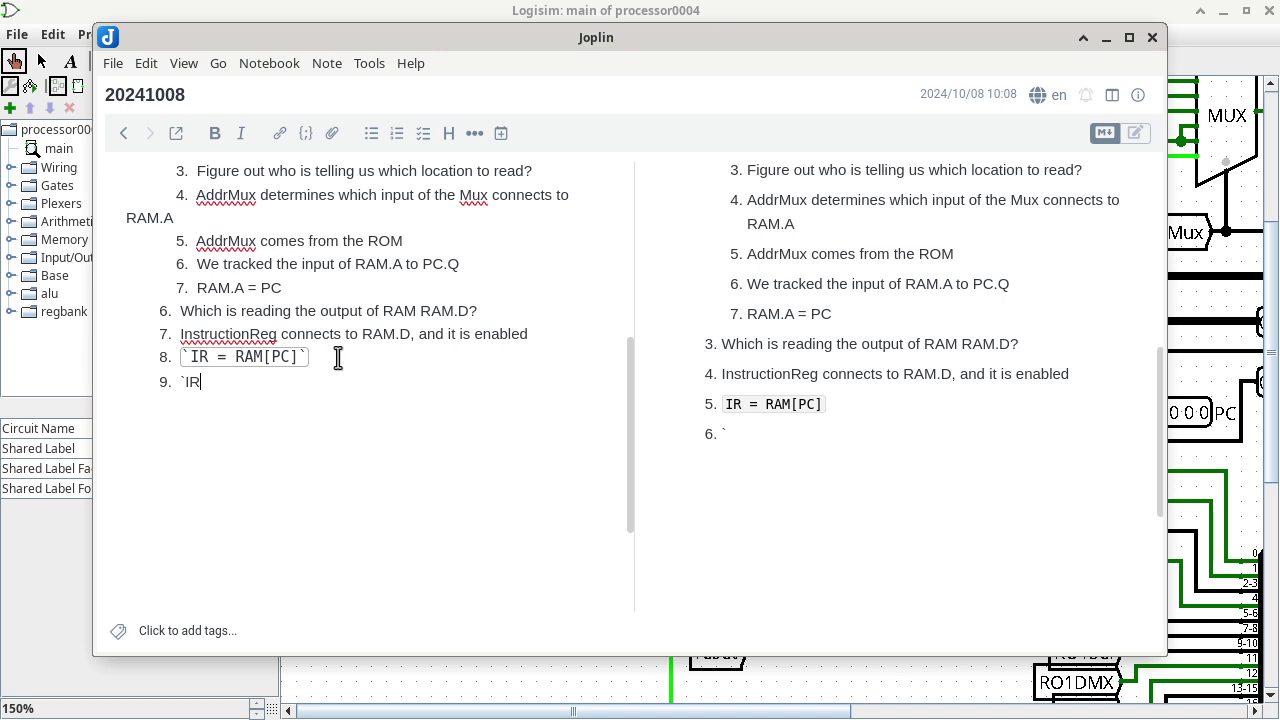
type(" = *PC`")
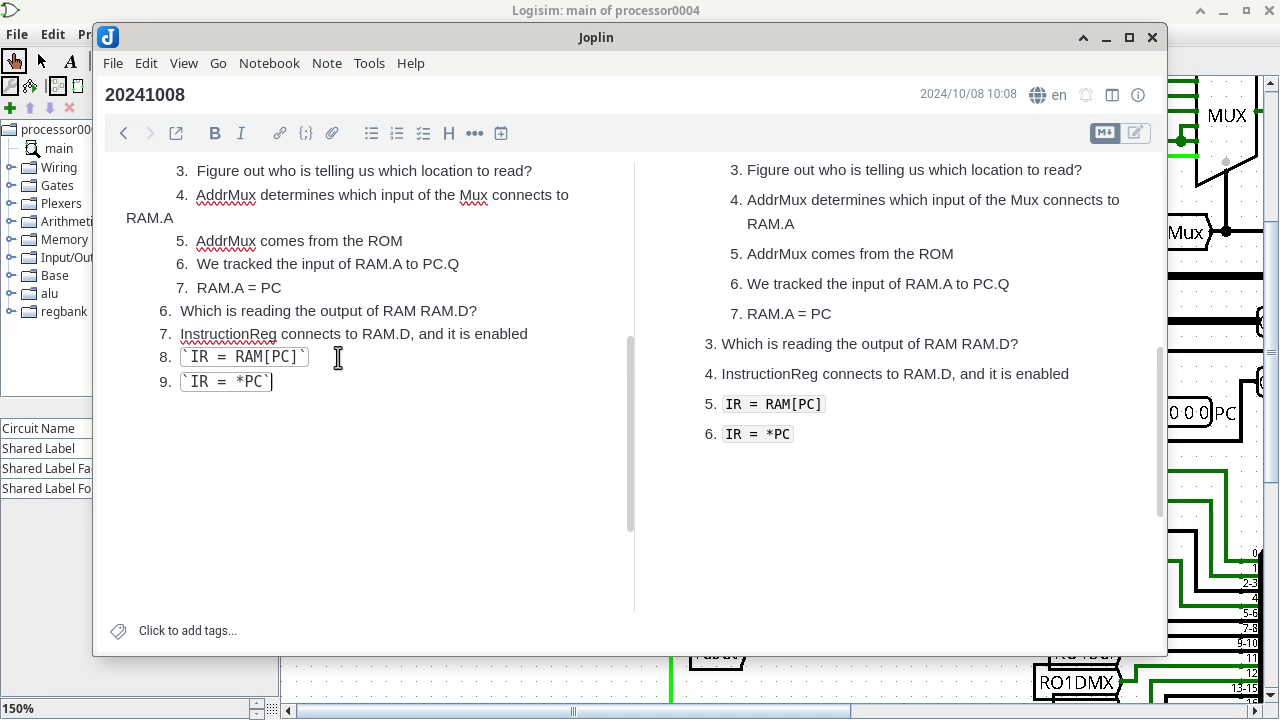
key("Return")
type("This ")
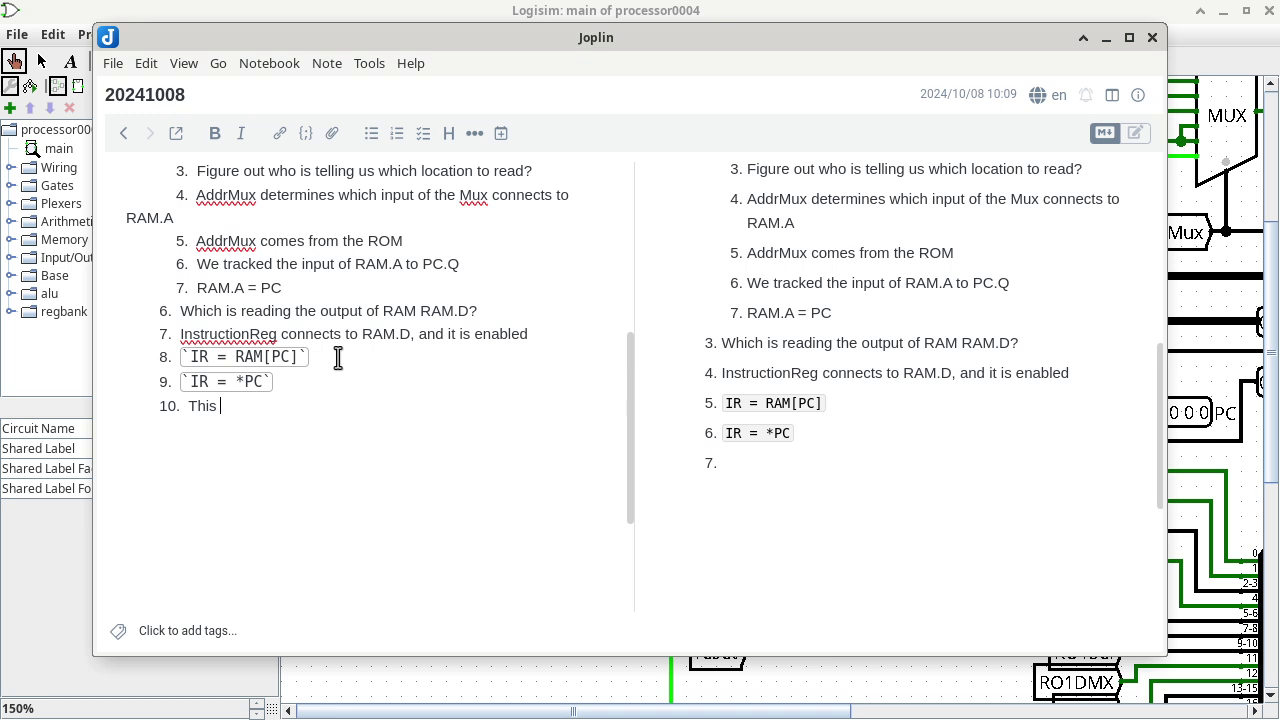
type("phase is called the fetc")
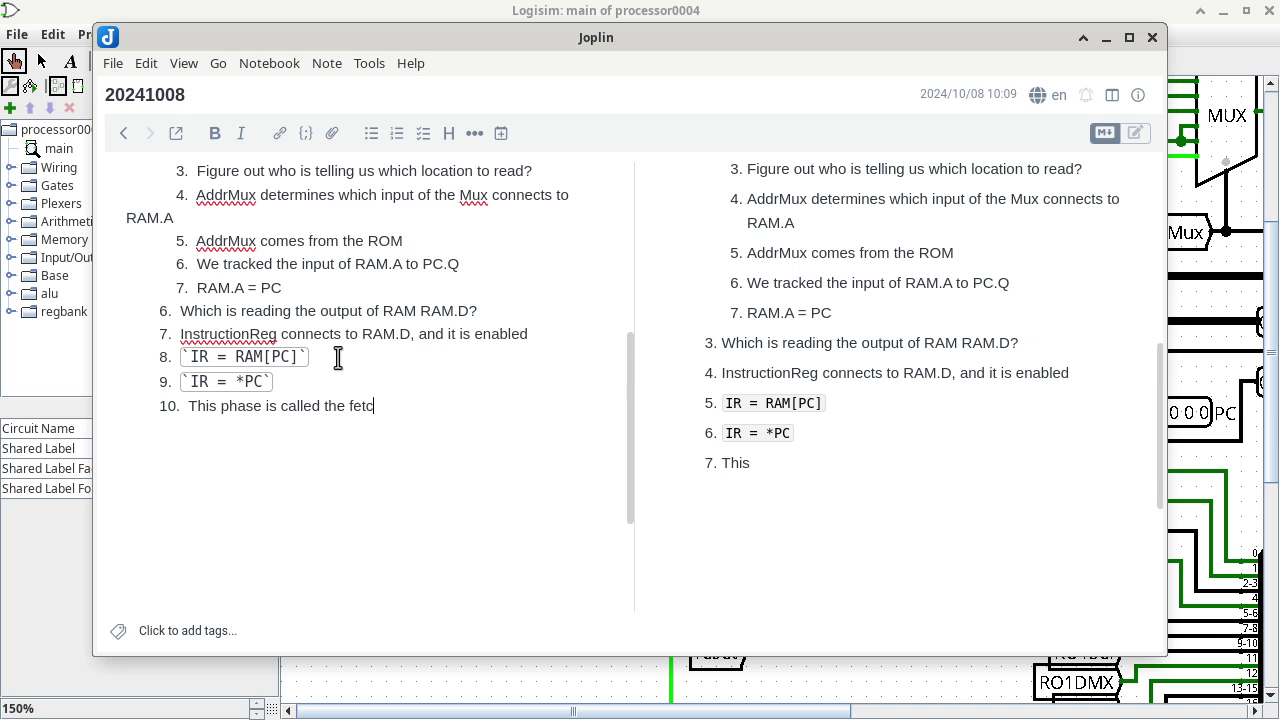
type("h")
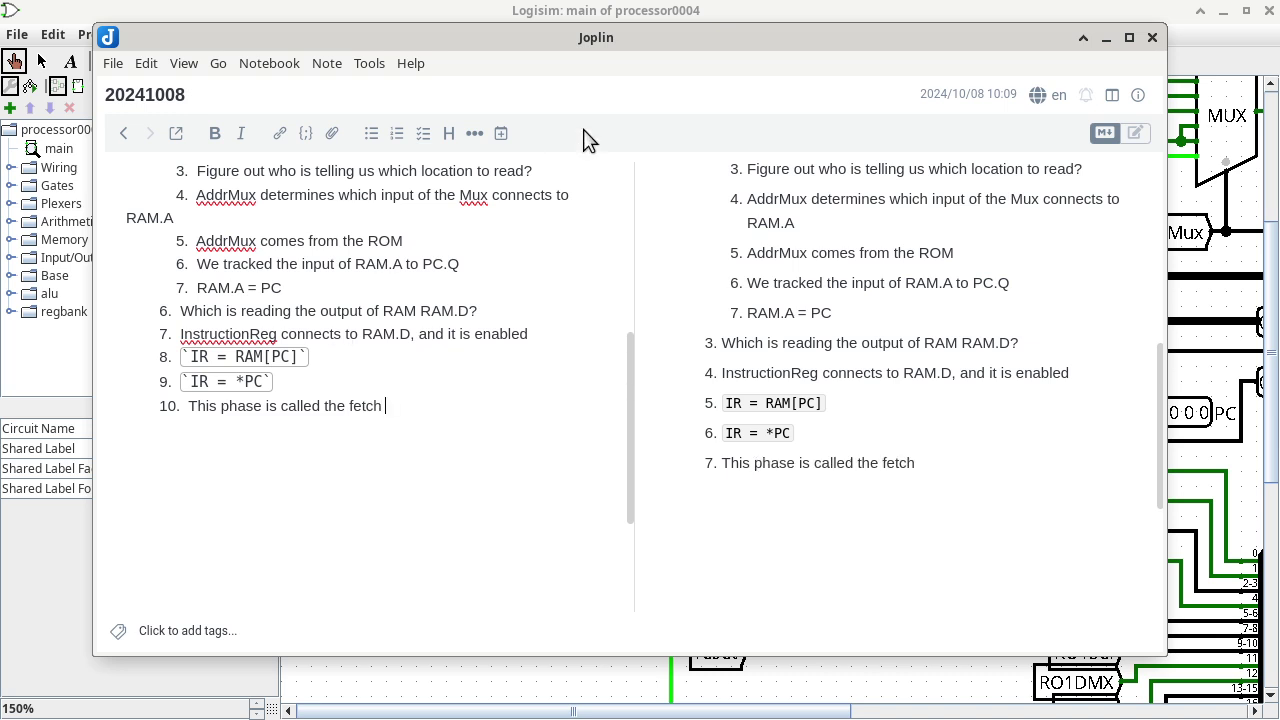
Step: Switch to Logisim and look into printing the main circuit or exporting it as an image
left_click(822, 203)
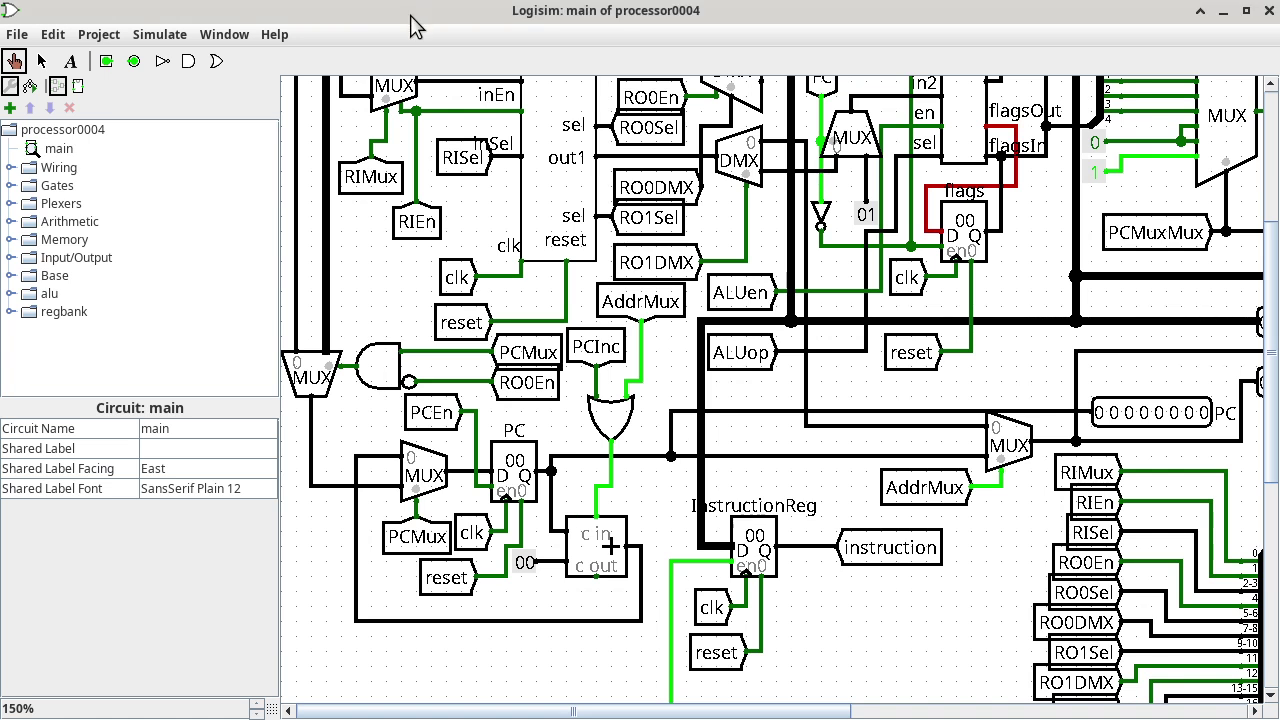
left_click(17, 38)
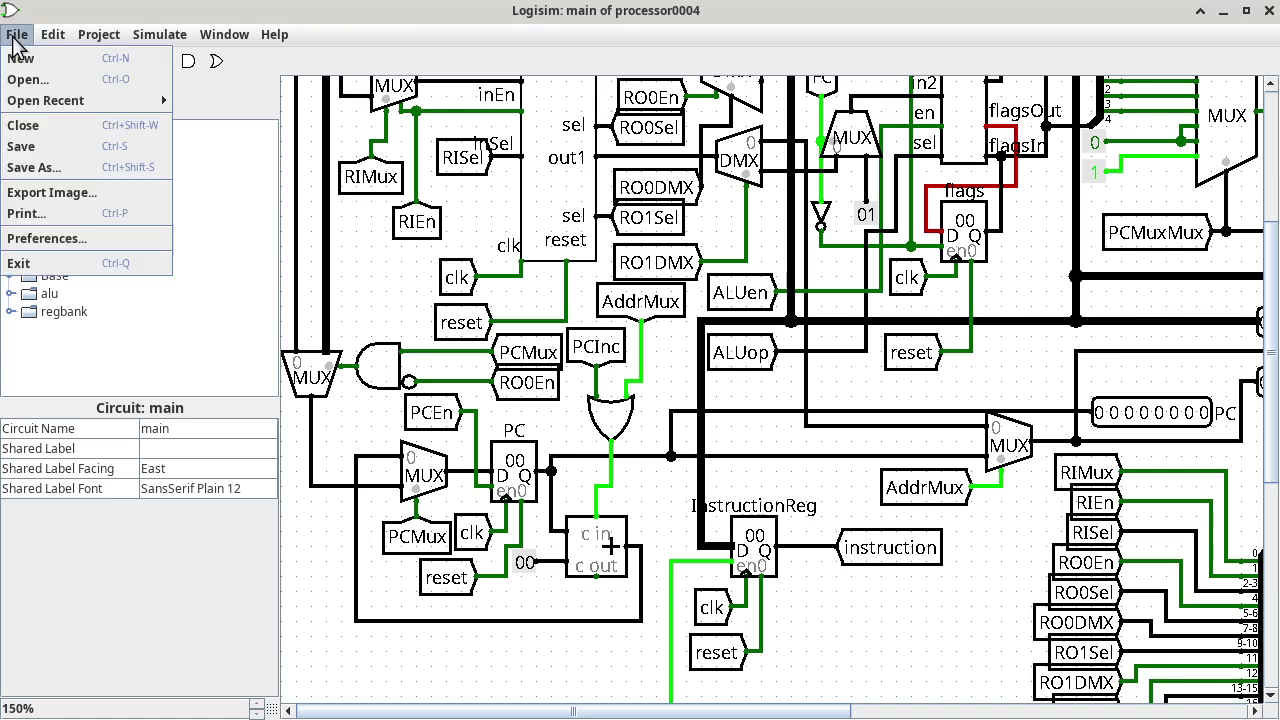
left_click(28, 213)
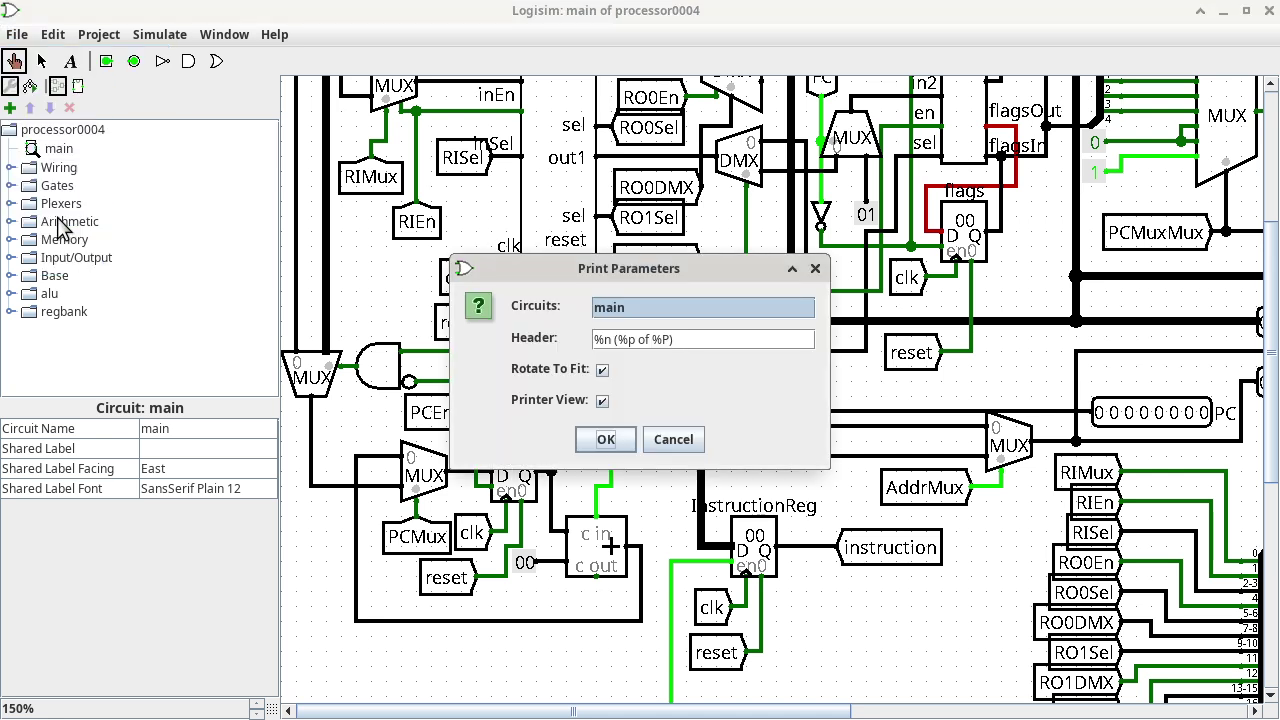
left_click(682, 441)
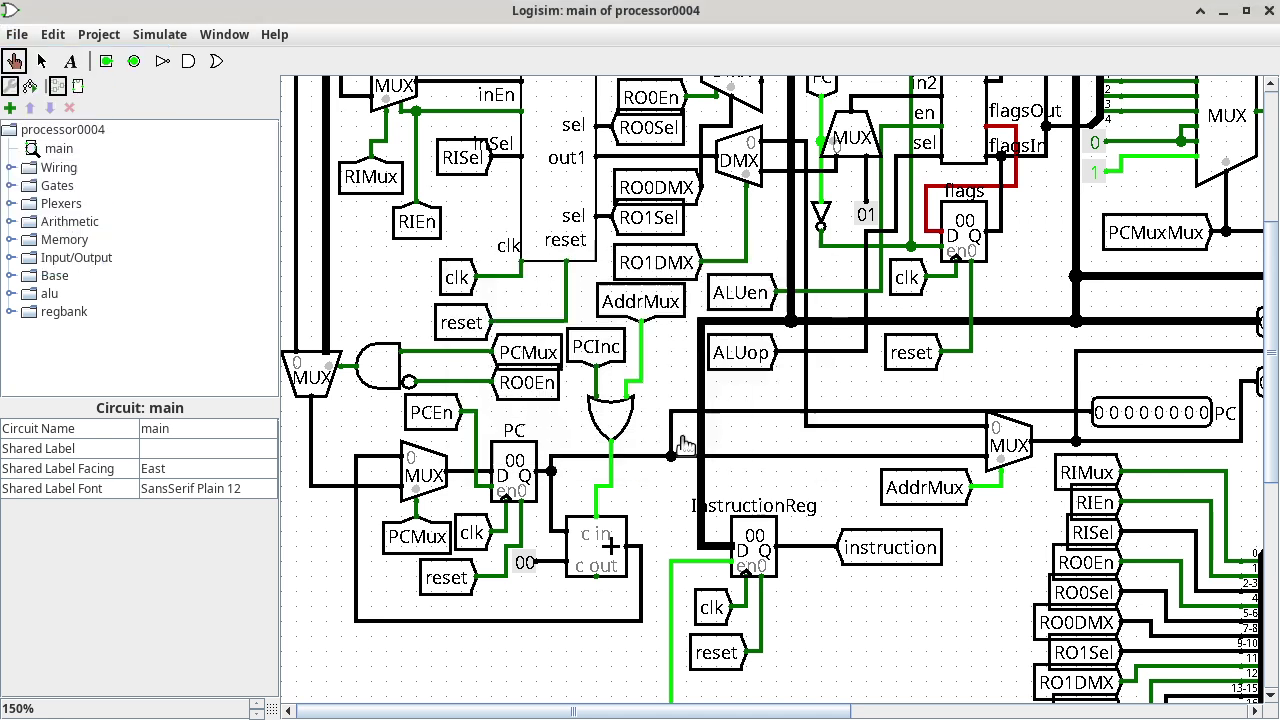
left_click(17, 40)
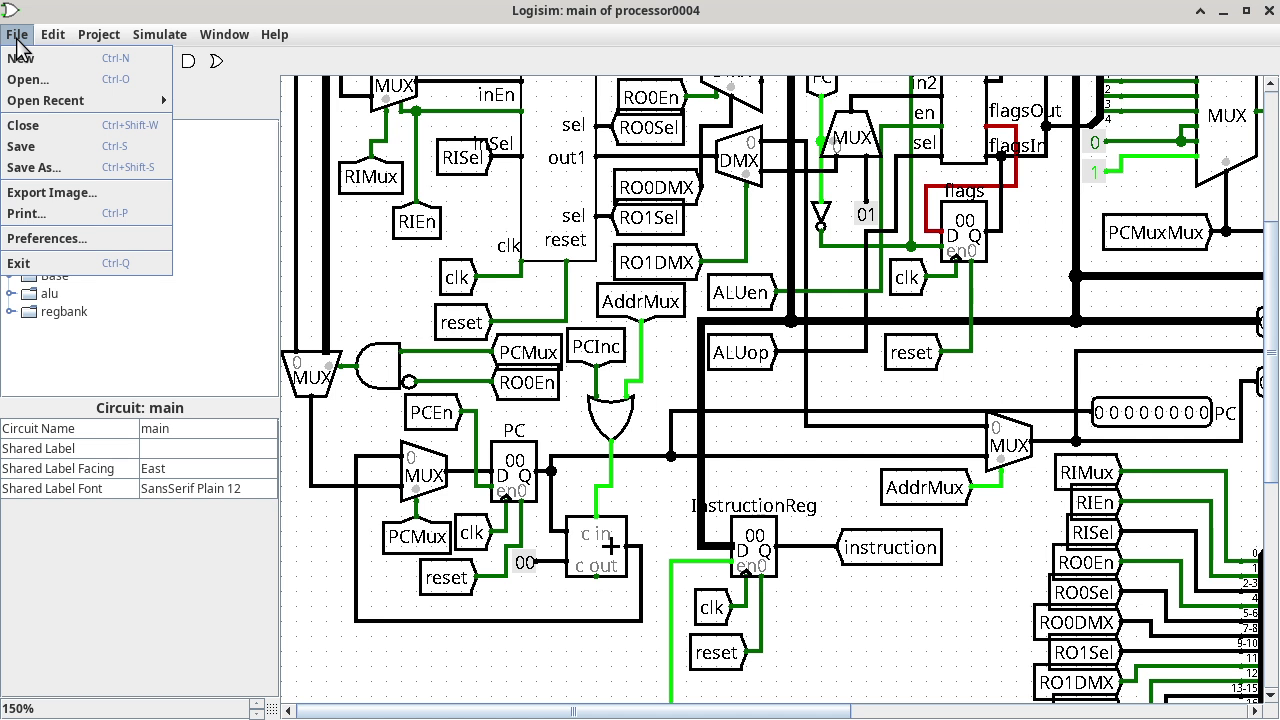
left_click(31, 192)
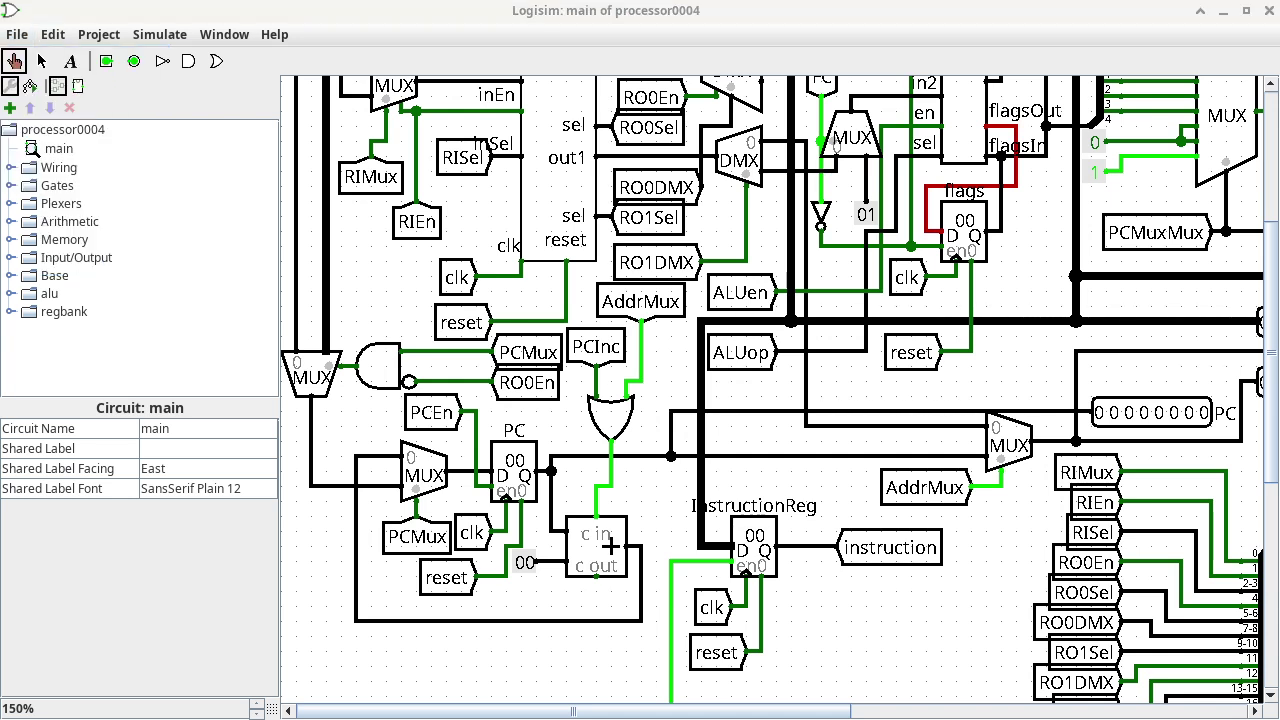
Step: Return to the Joplin note and review the listed storage elements: PC, InstructionReg, flags, regBank and RAM
key("alt+Tab")
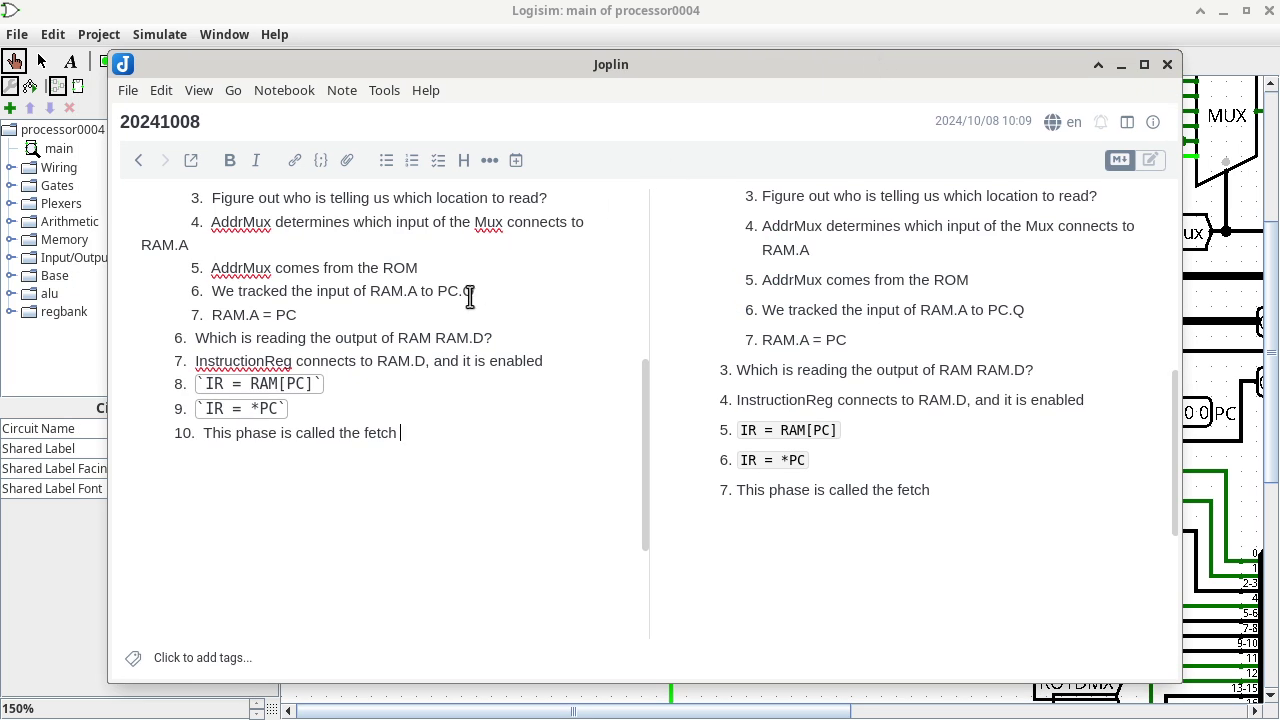
scroll(469, 294, "up", 6)
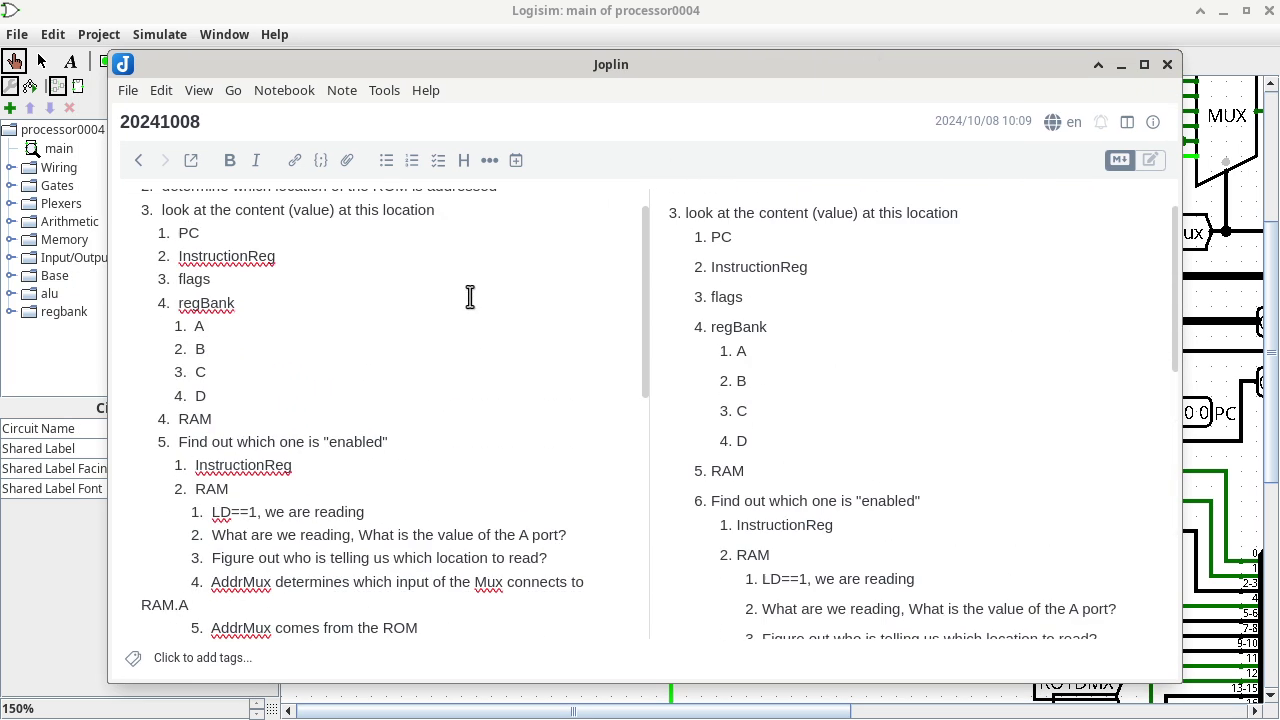
double_click(186, 232)
double_click(211, 248)
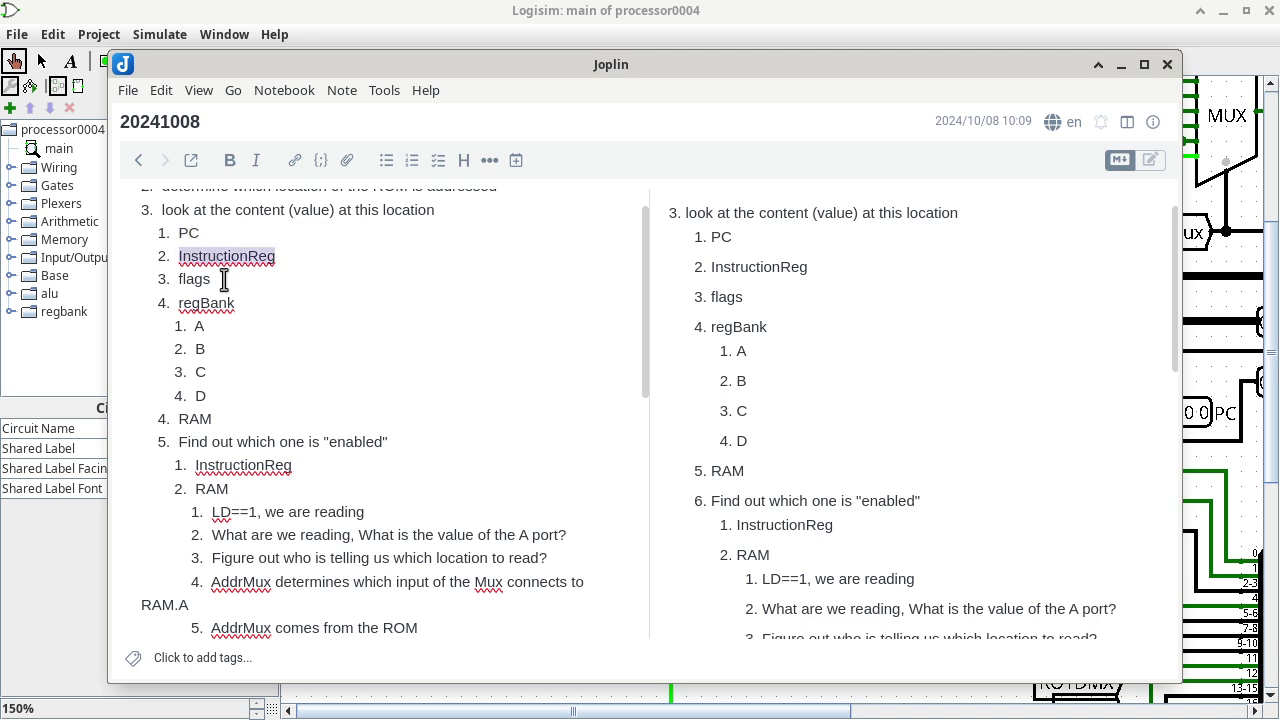
double_click(195, 278)
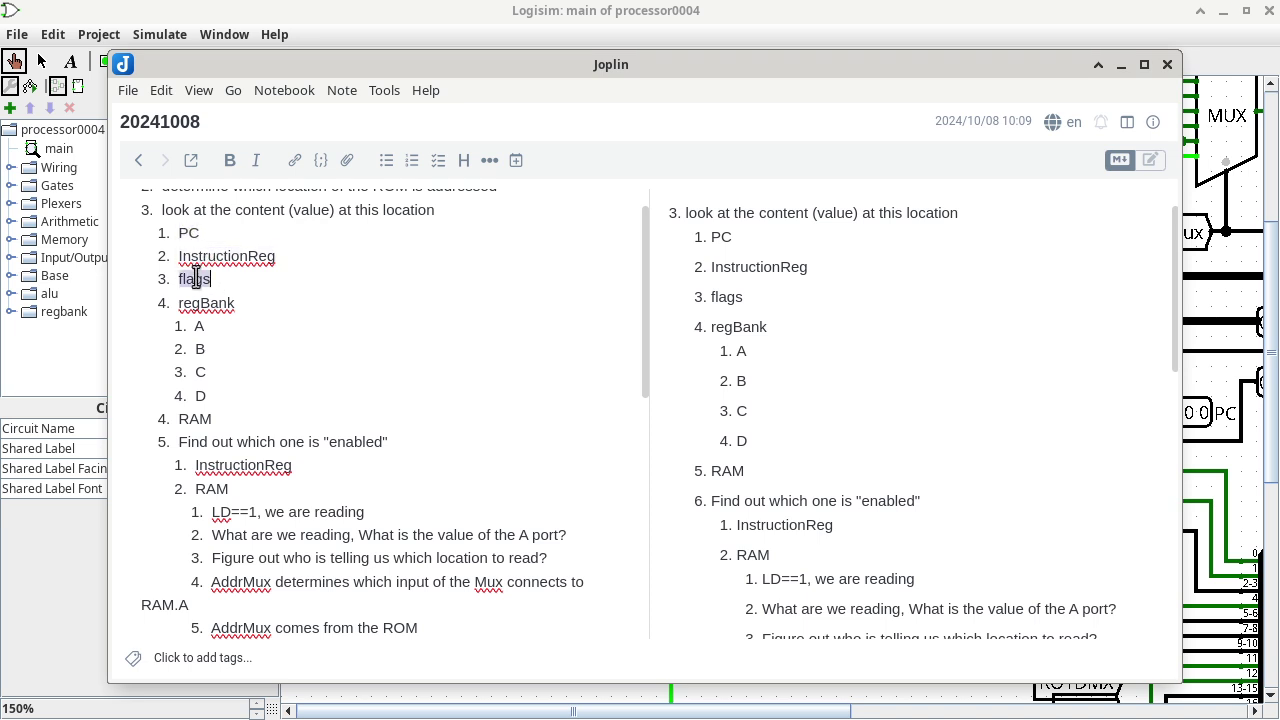
left_click(242, 297)
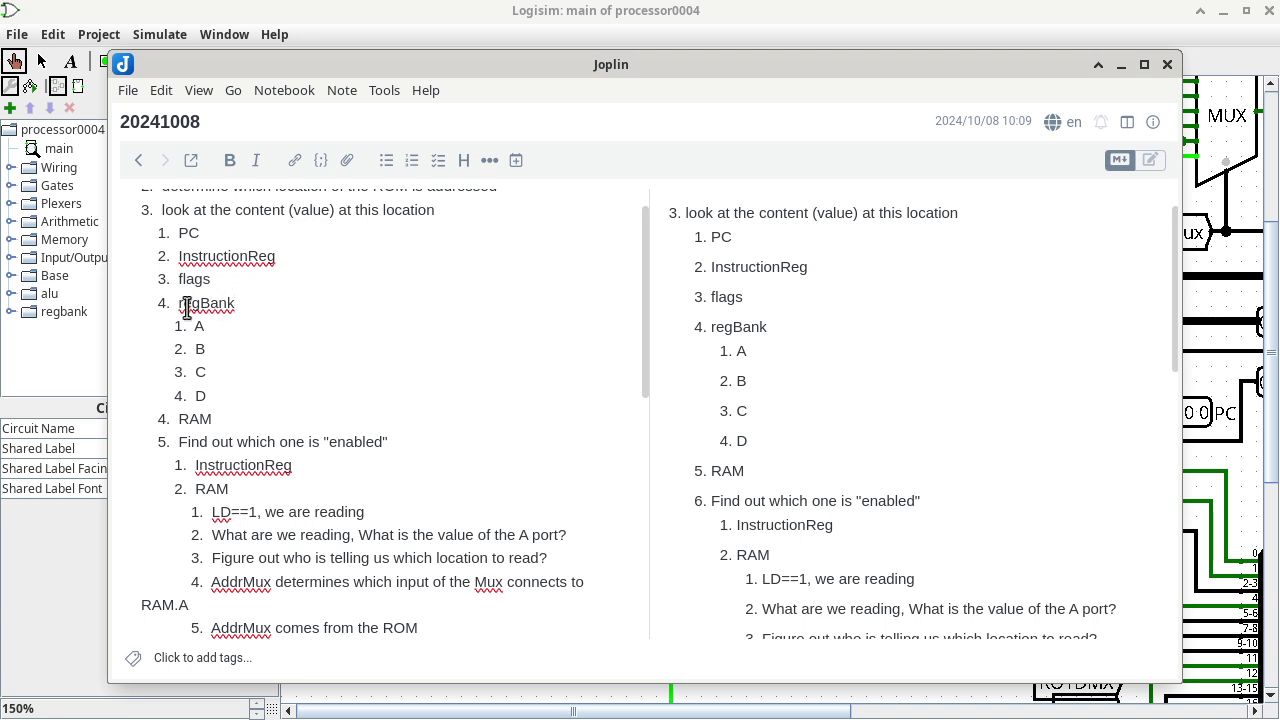
left_click_drag(172, 299, 242, 308)
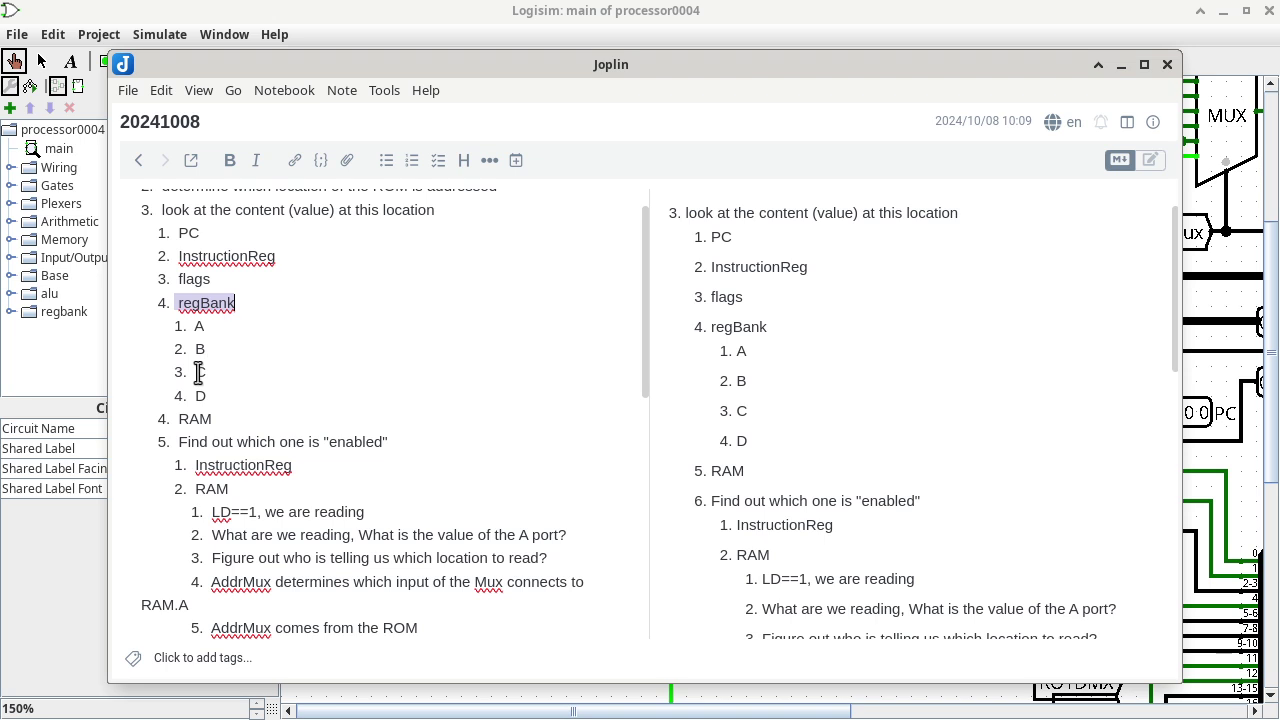
double_click(200, 420)
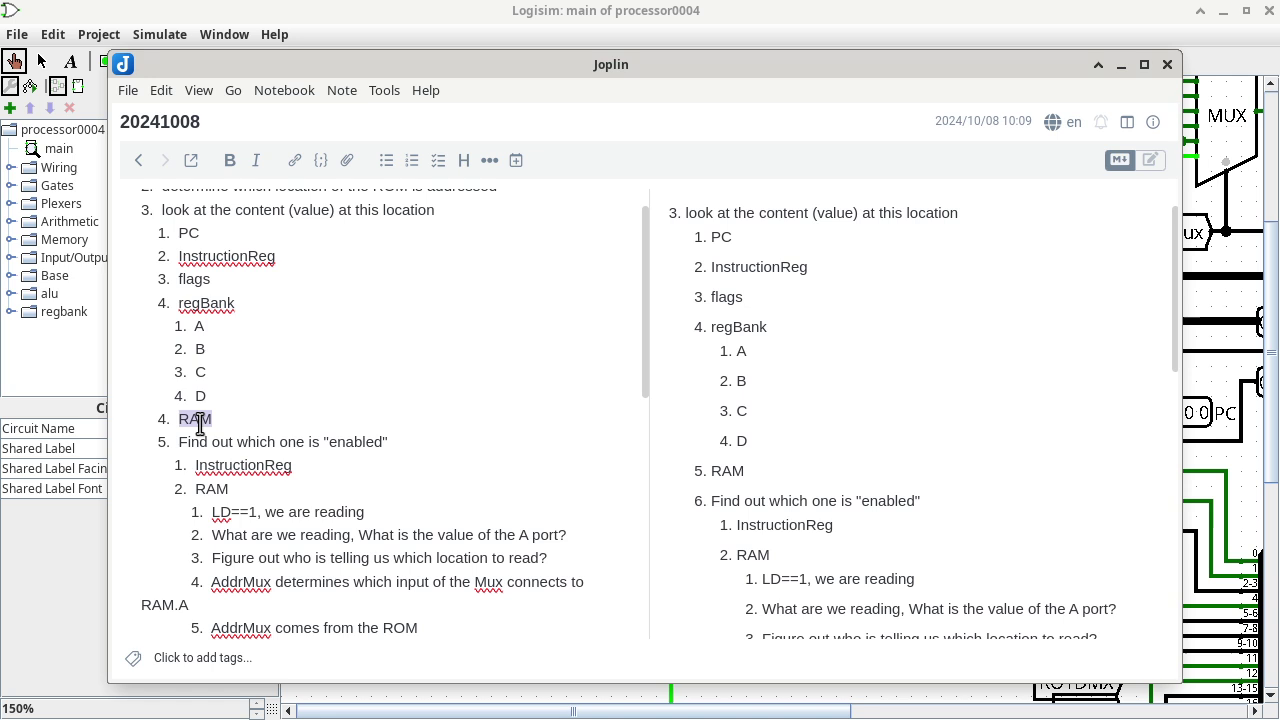
Step: Return to Logisim, check the RAM contents and advance the simulation clock by one tick
left_click(740, 18)
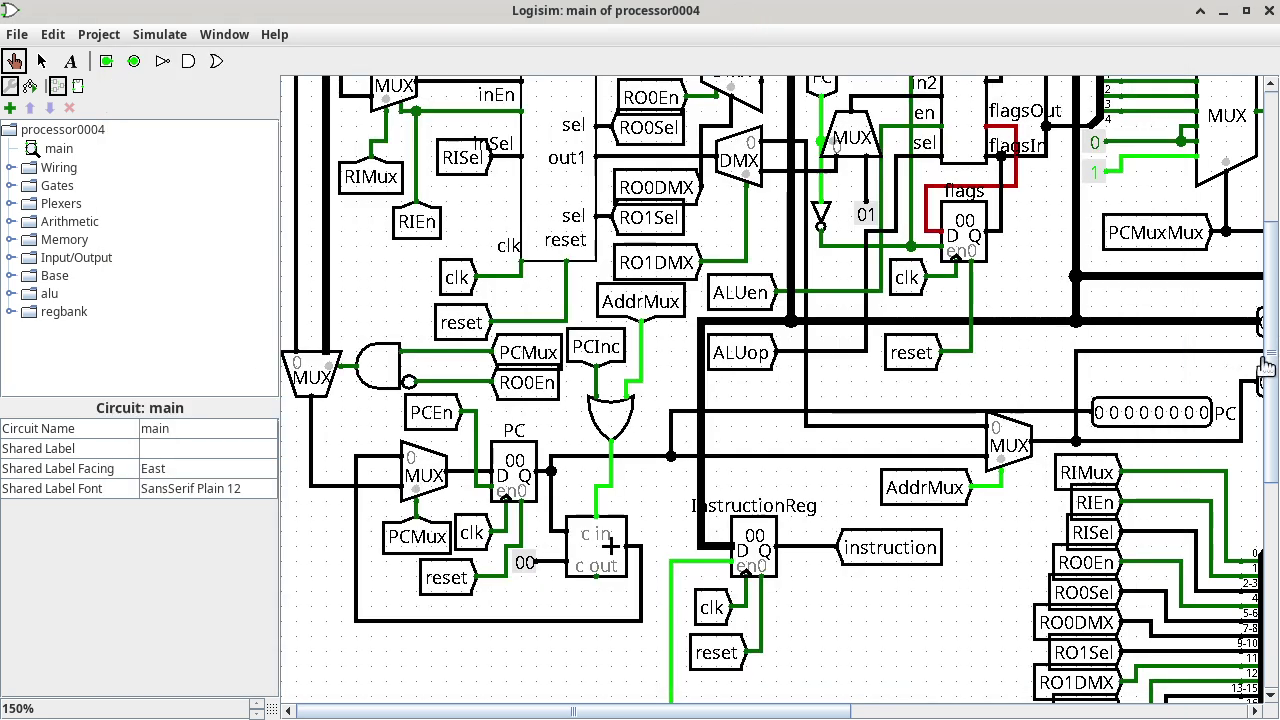
left_click(1206, 712)
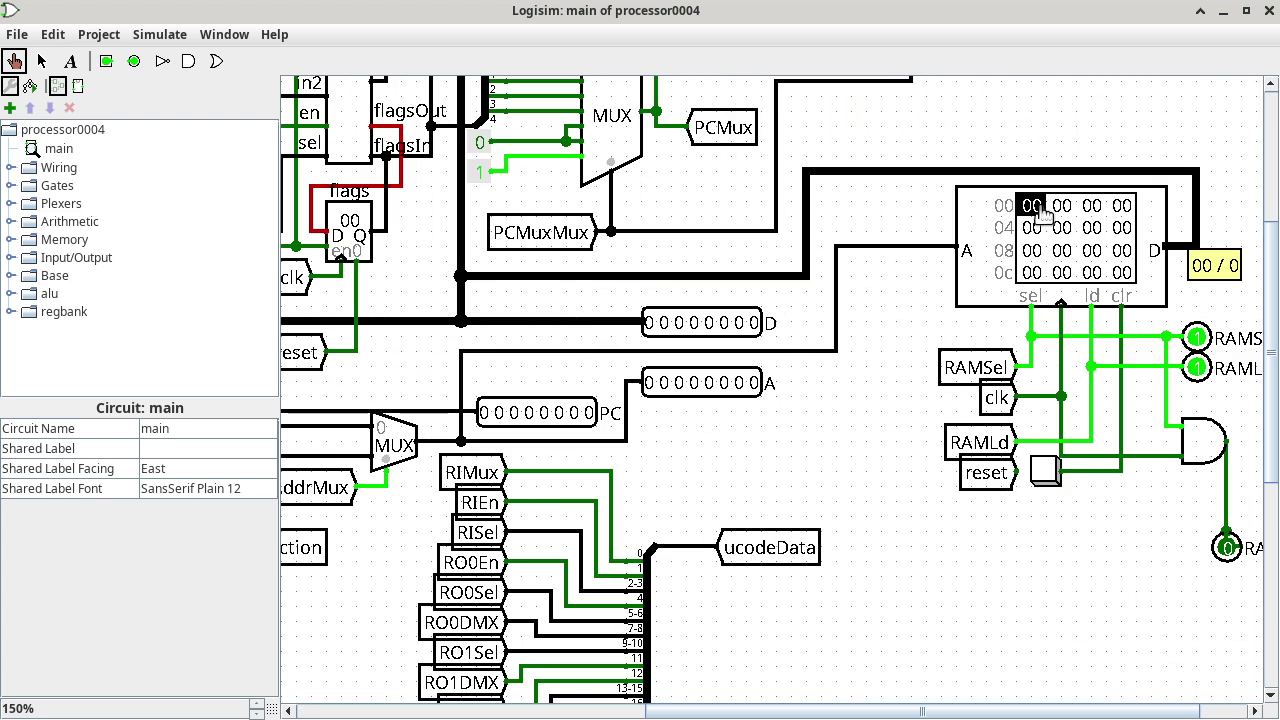
left_click_drag(1143, 715, 774, 717)
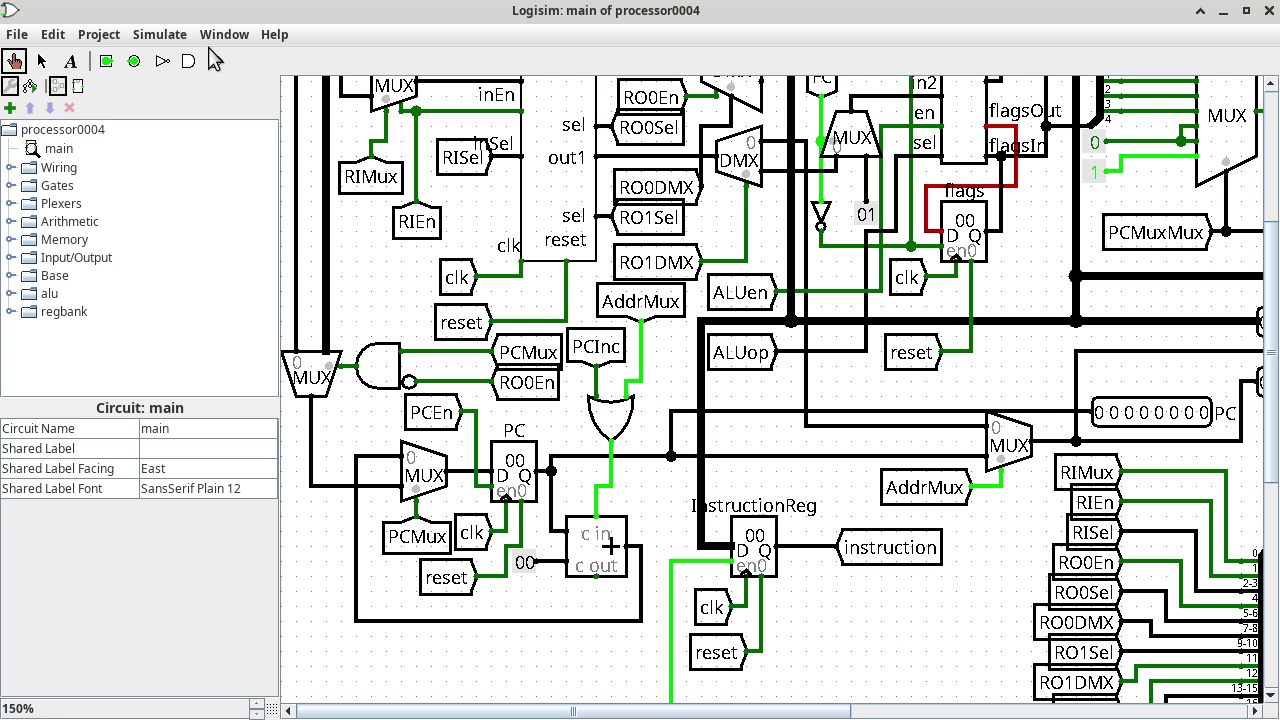
left_click(162, 34)
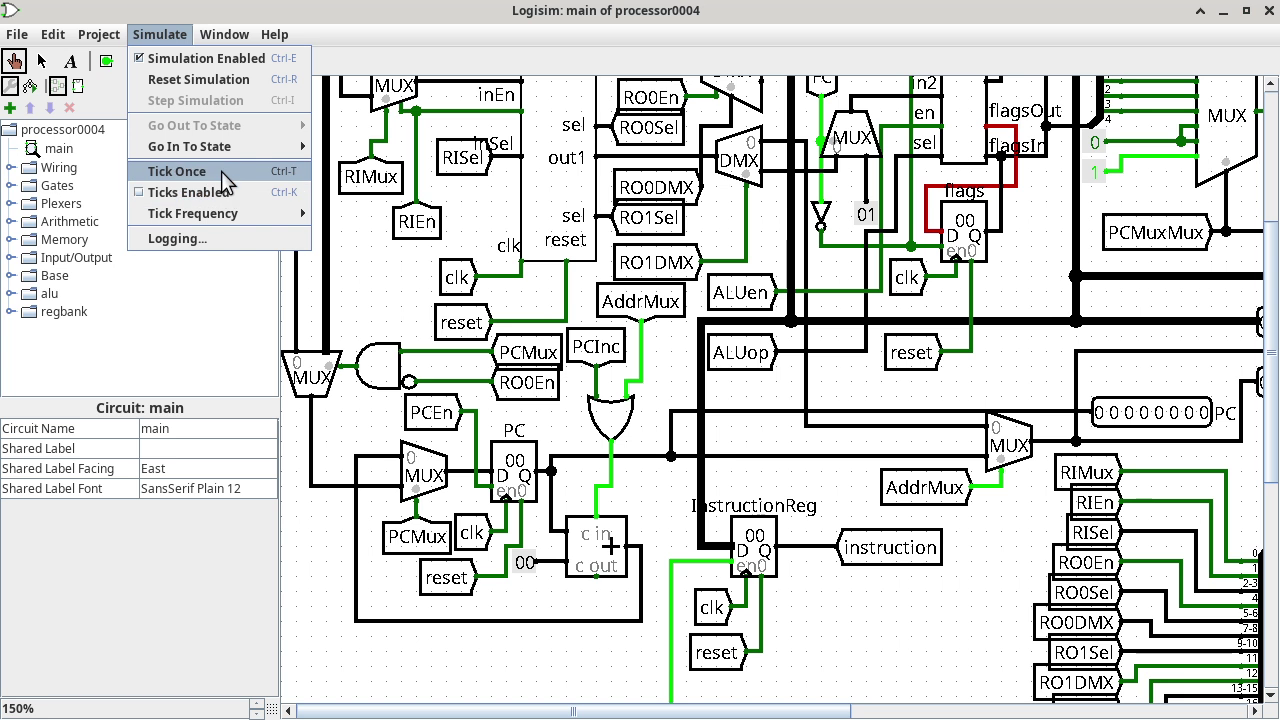
left_click(221, 171)
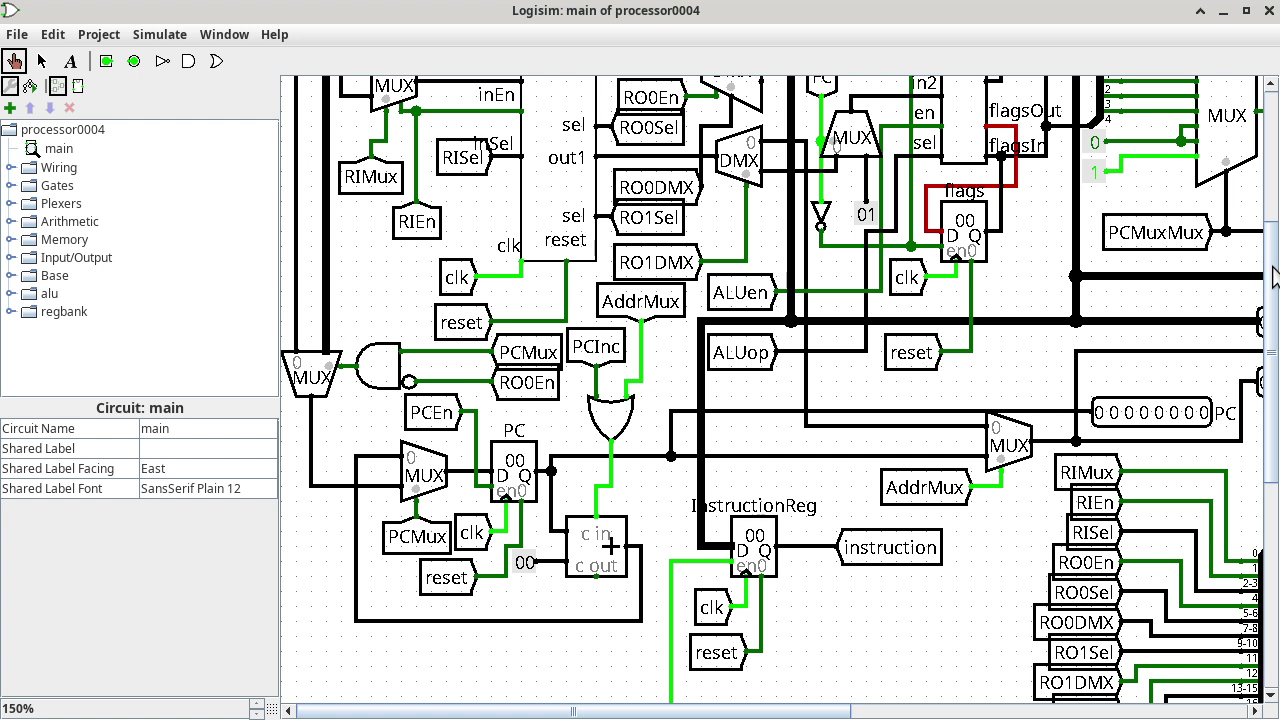
Step: Select the ucodePtr register in the main circuit to inspect its attributes, including its trigger type
left_click_drag(1274, 277, 1260, 471)
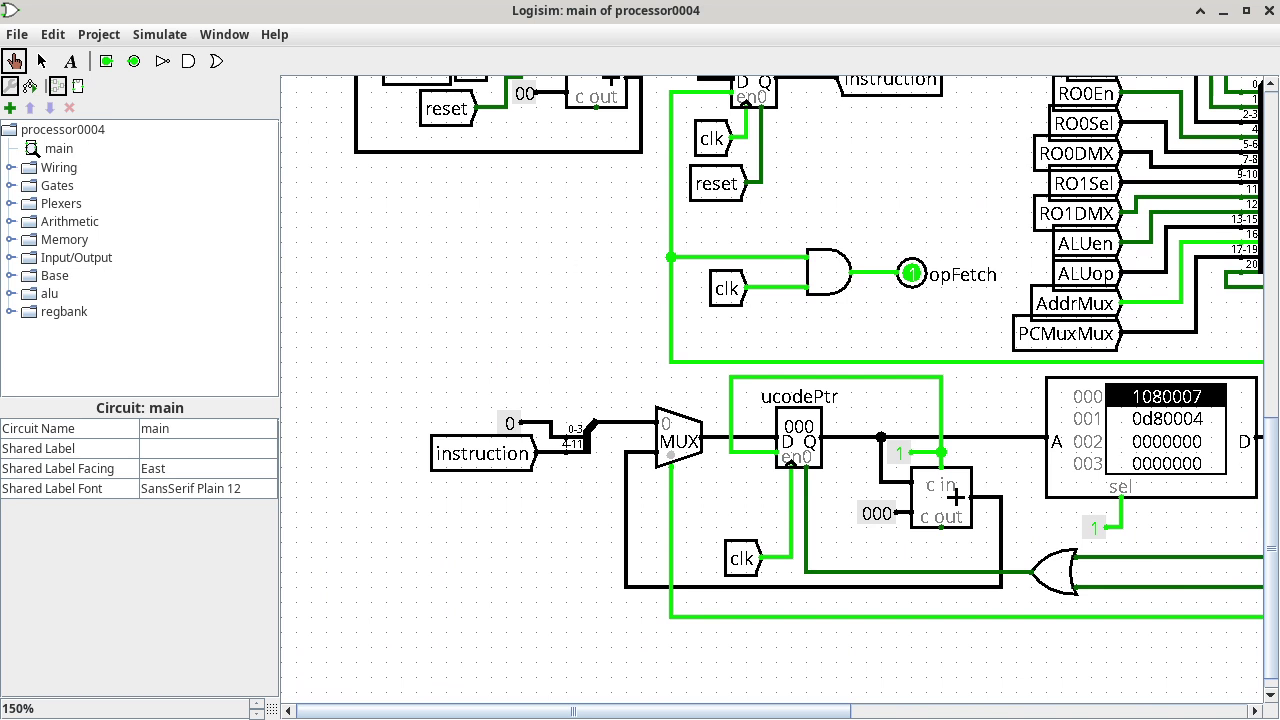
left_click(41, 61)
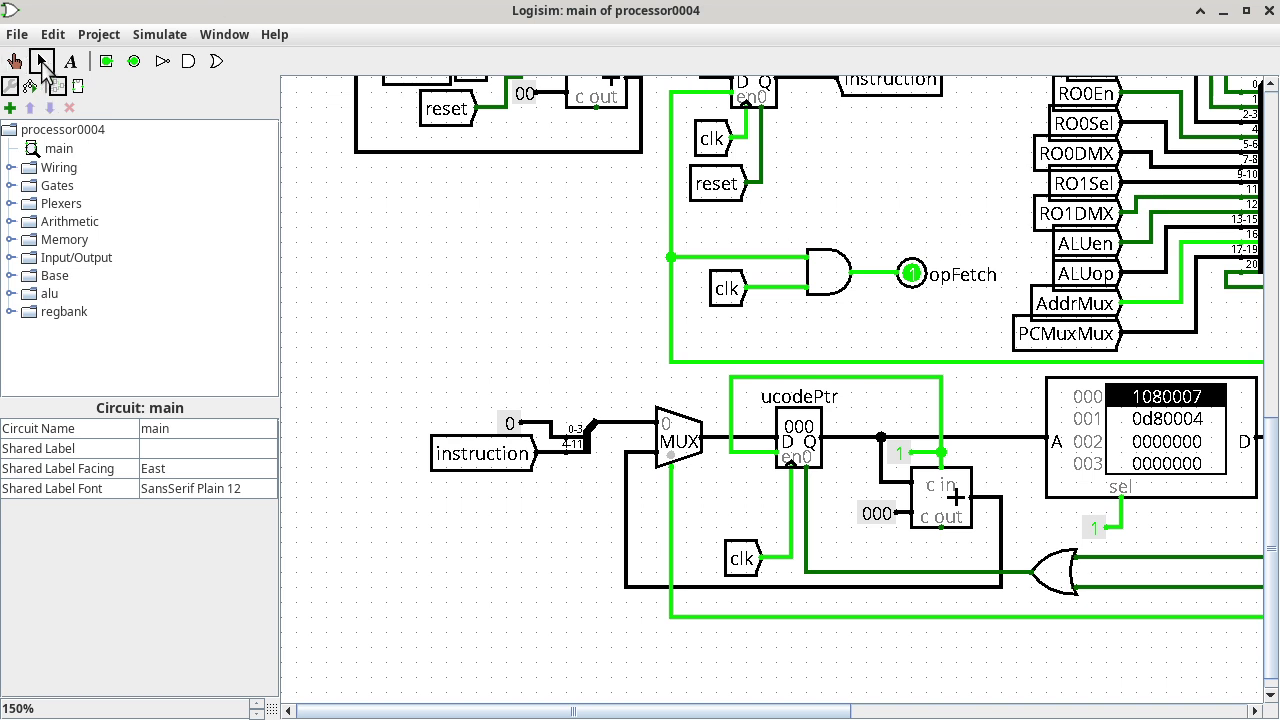
left_click(803, 422)
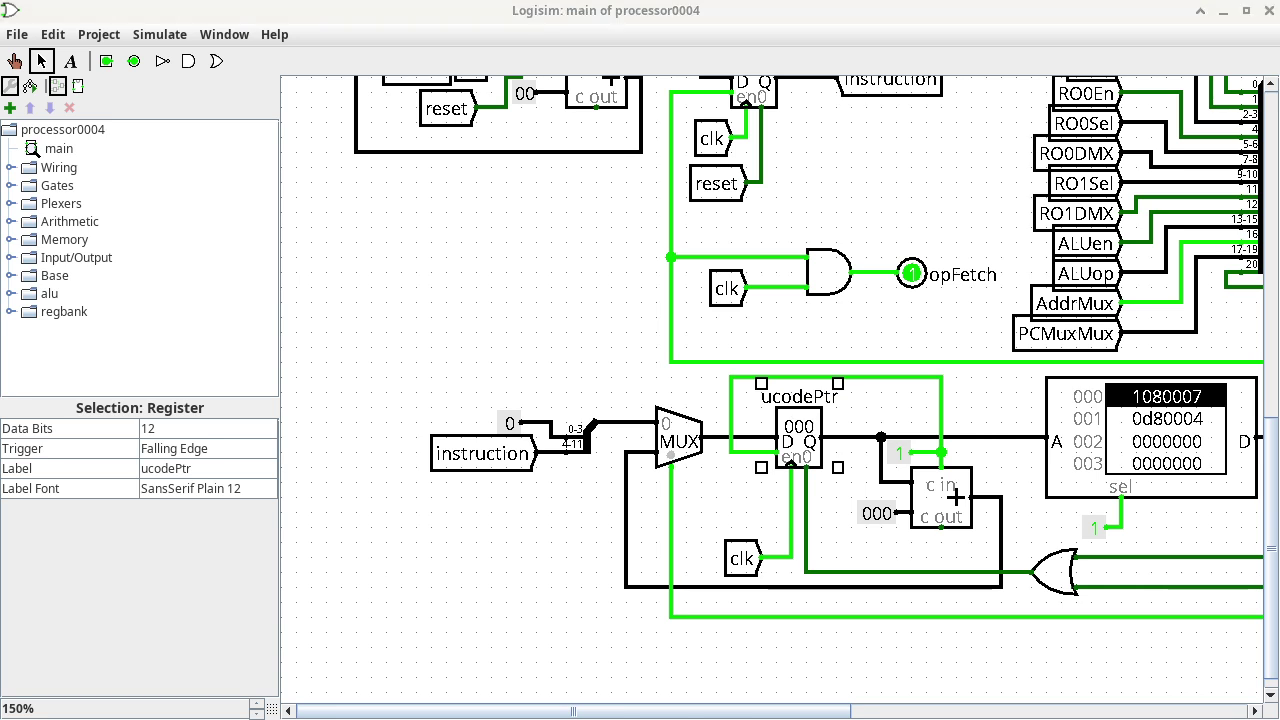
Step: Switch to the Joplin note and begin a new top-level list item at the end: "On a falling each, the `ucodePtr` updates,"
key("alt+Tab")
key("alt+Tab")
key("alt+Tab")
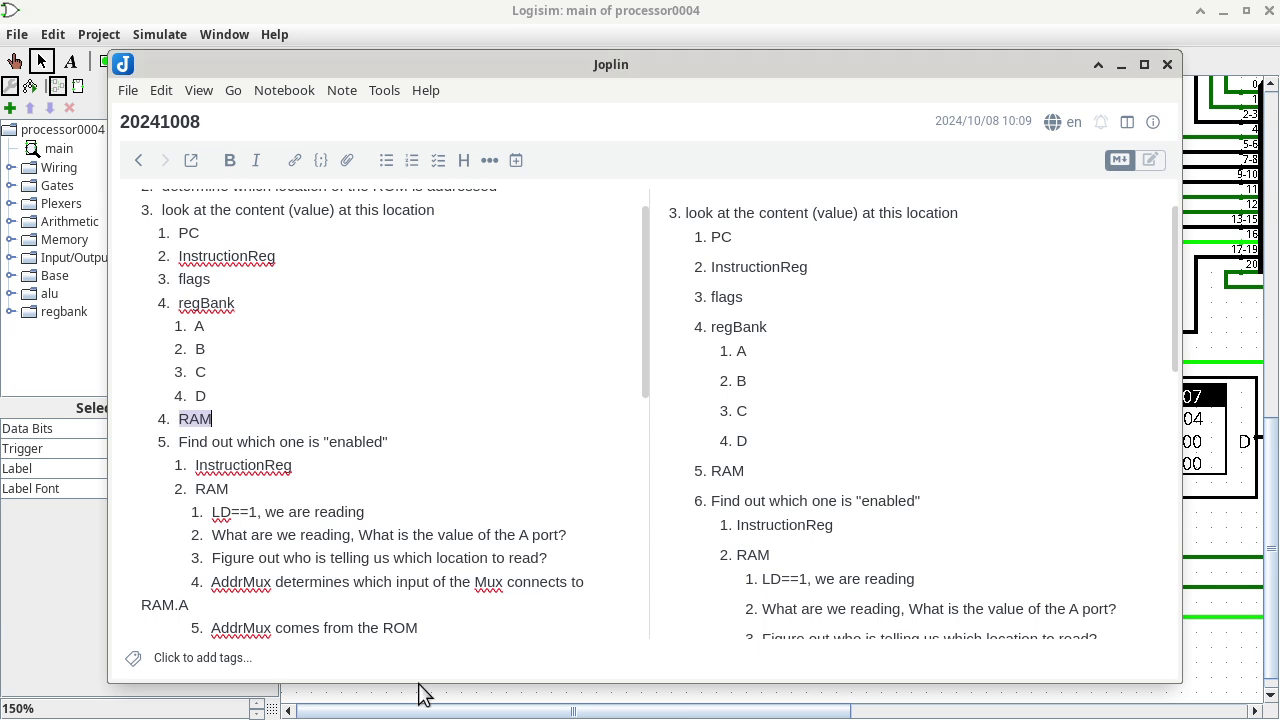
scroll(469, 562, "down", 15)
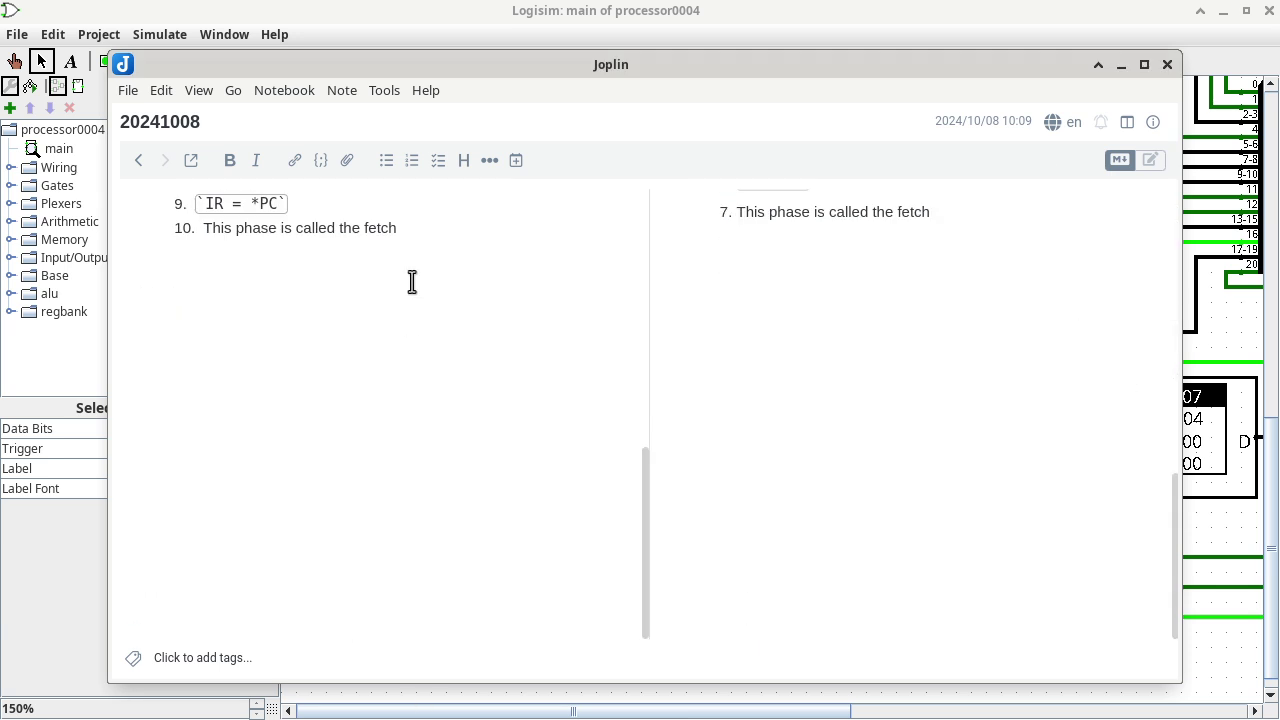
key("Return")
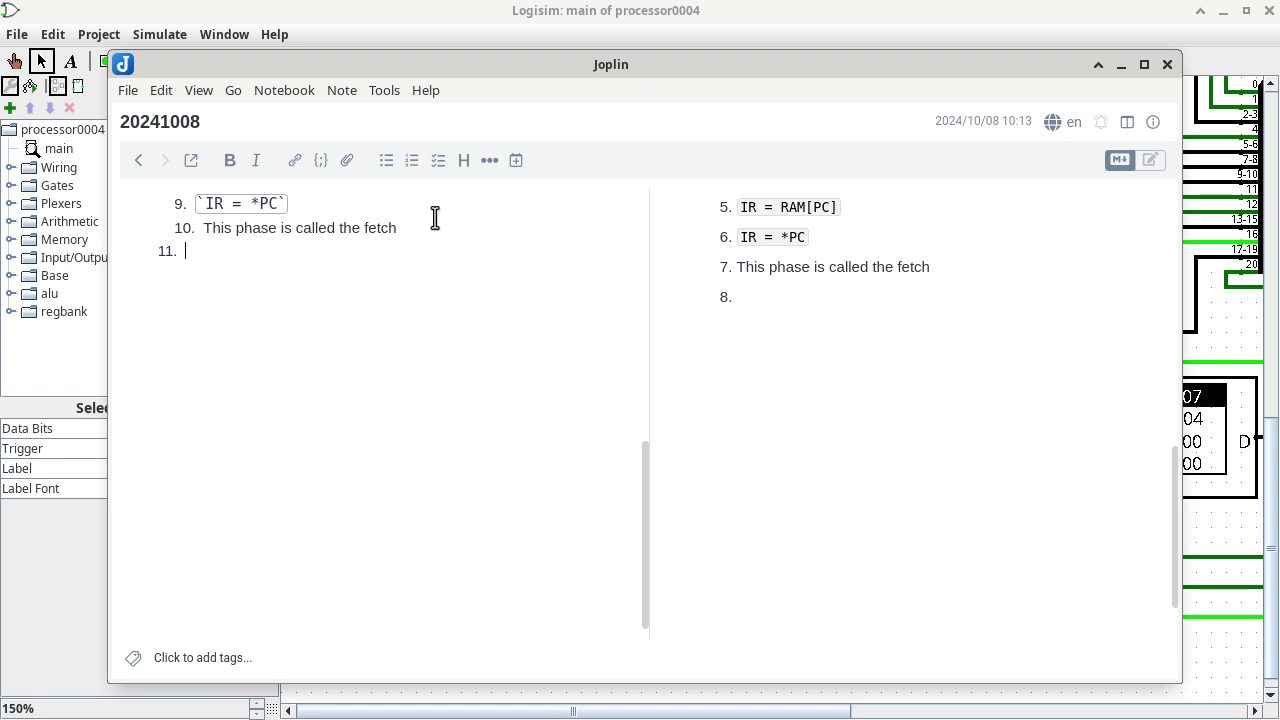
type("On a falling each, t")
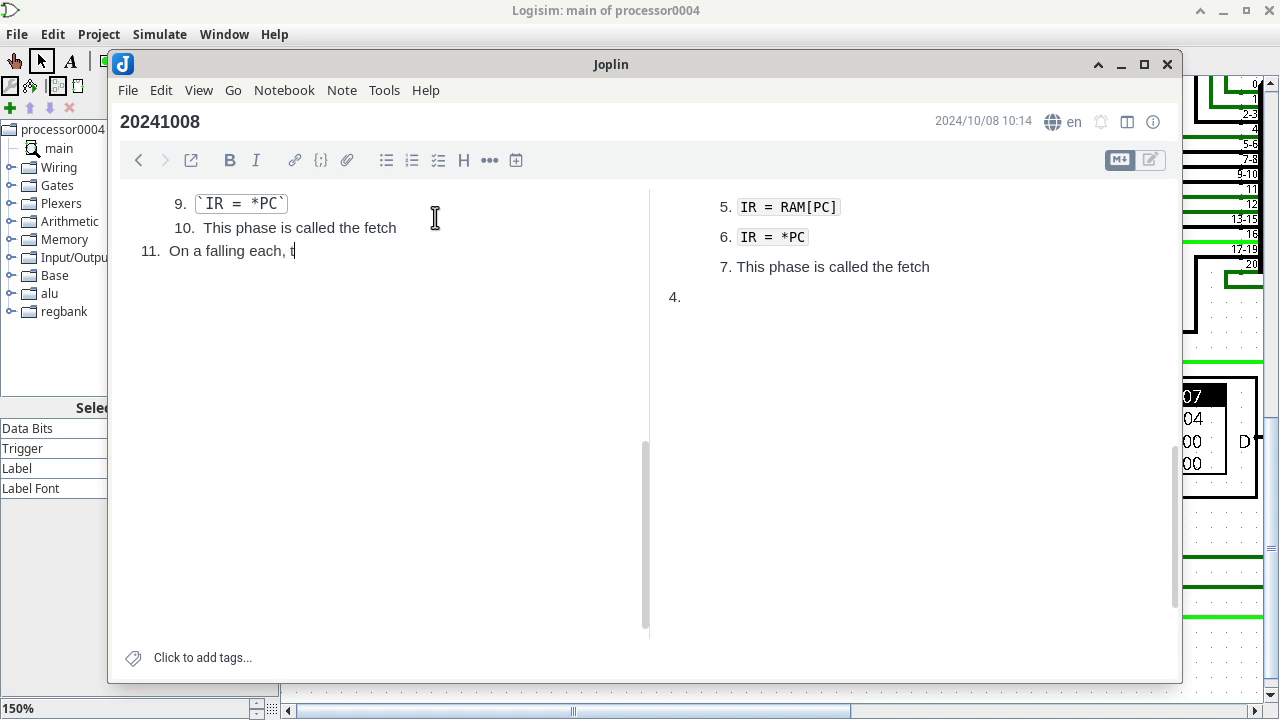
type("he `uc")
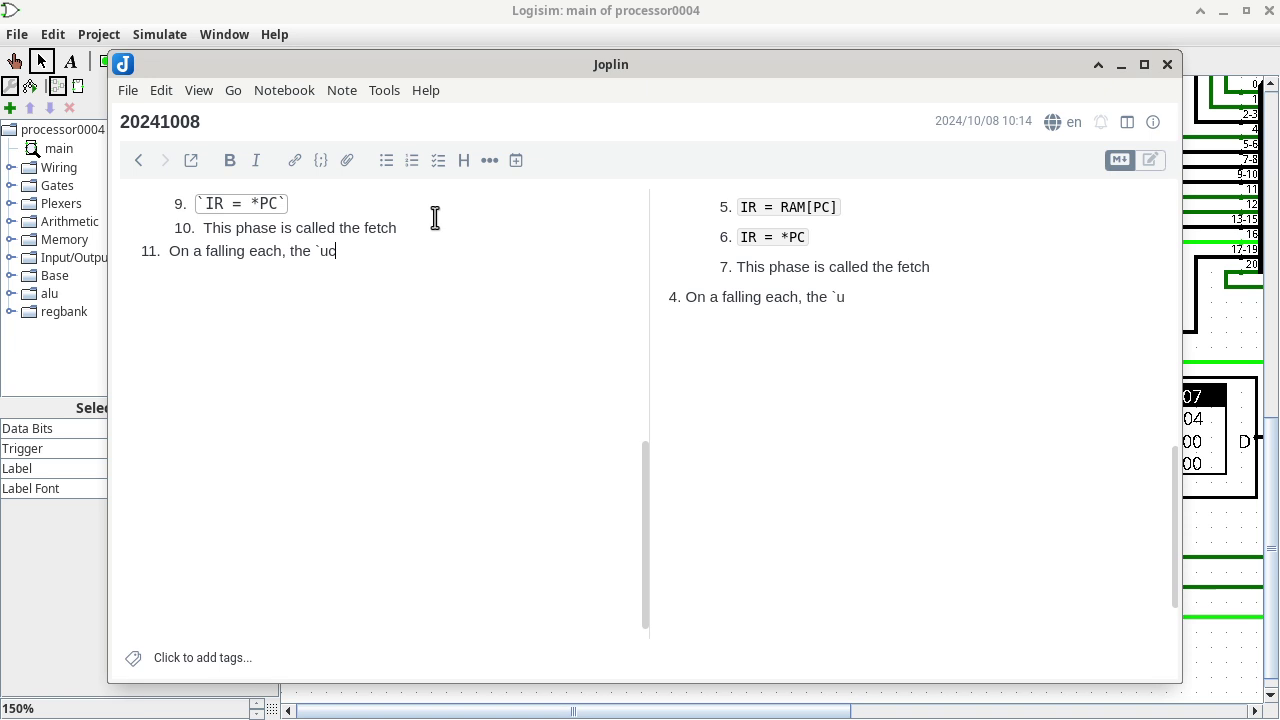
type("odePtr` upd")
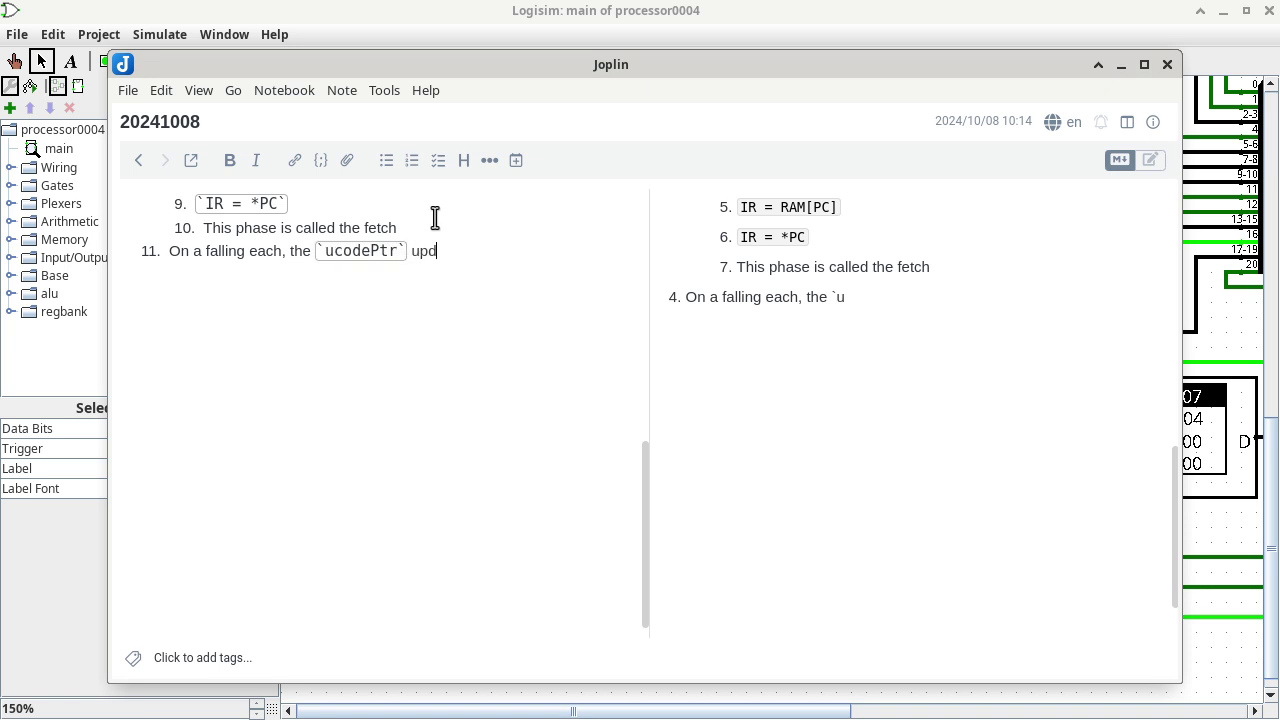
type("ates, a")
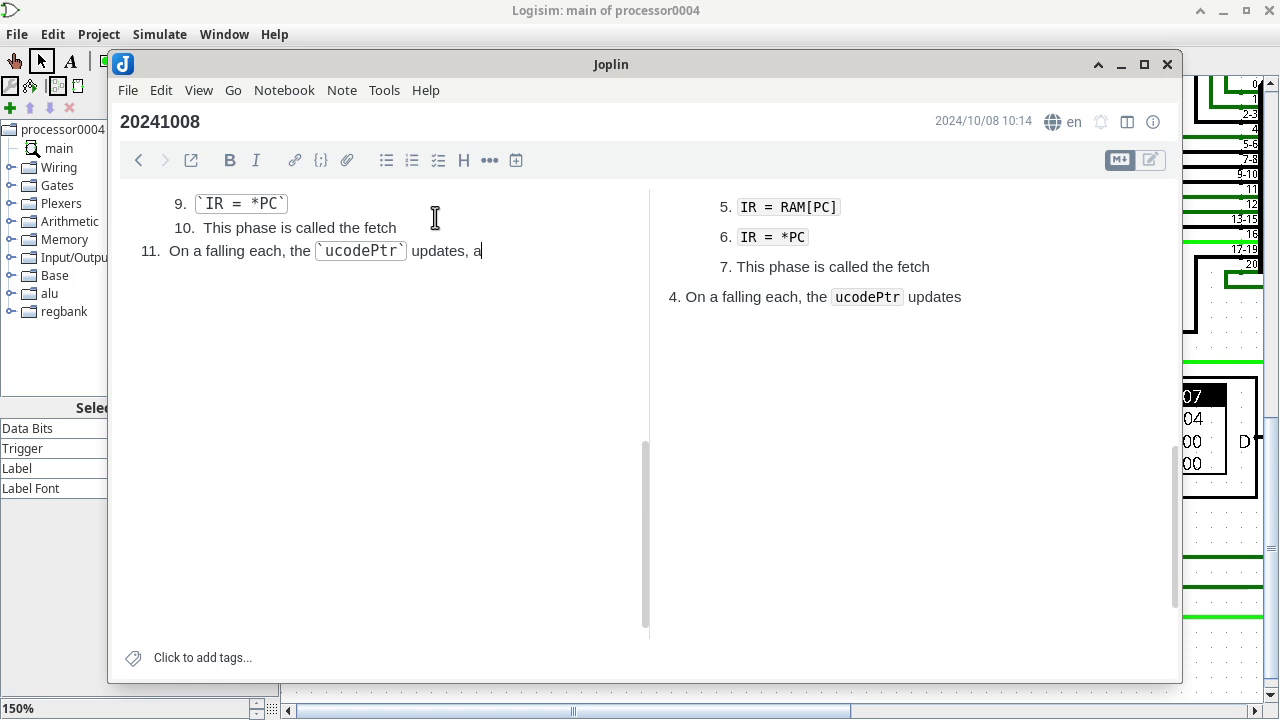
Step: Complete the ucodePtr list item with "and this is the only register that updates on a falling edge"
type("nd this sh")
key("BackSpace")
key("BackSpace")
type("sh")
key("BackSpace")
key("BackSpace")
type("is the only register ")
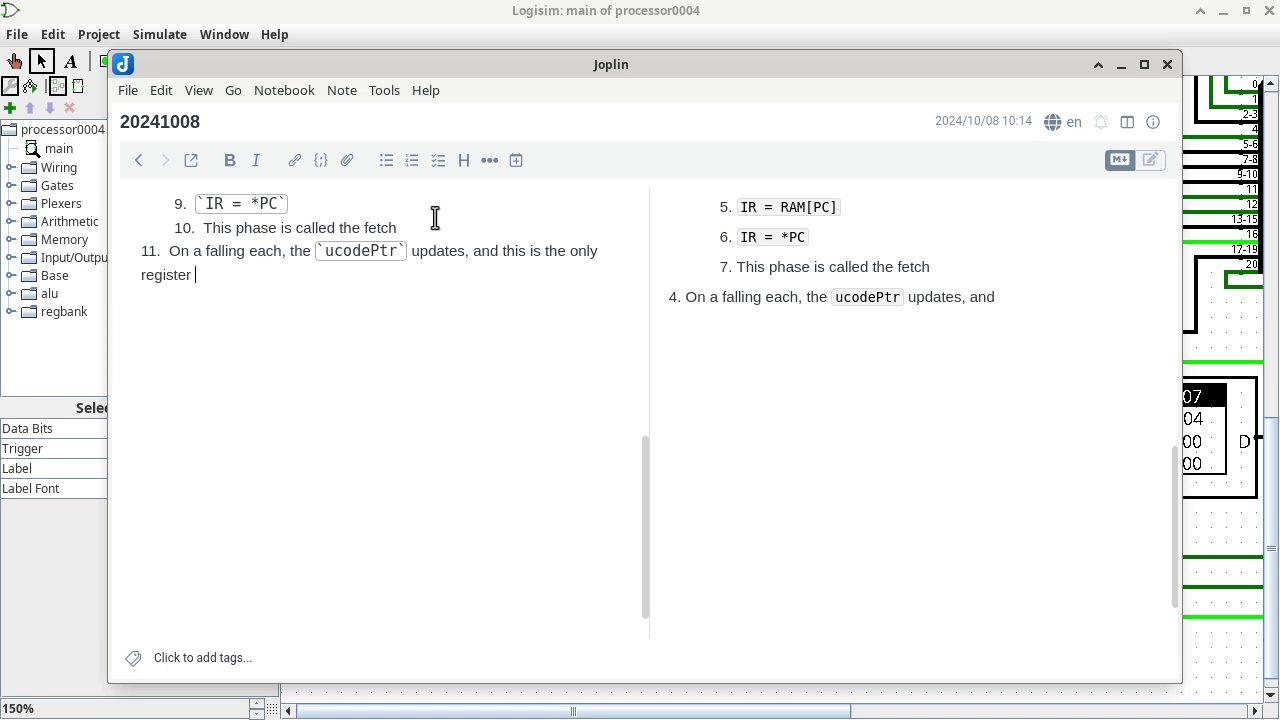
type("that update")
type("s on a falling e")
key("BackSpace")
key("BackSpace")
key("BackSpace")
key("BackSpace")
key("BackSpace")
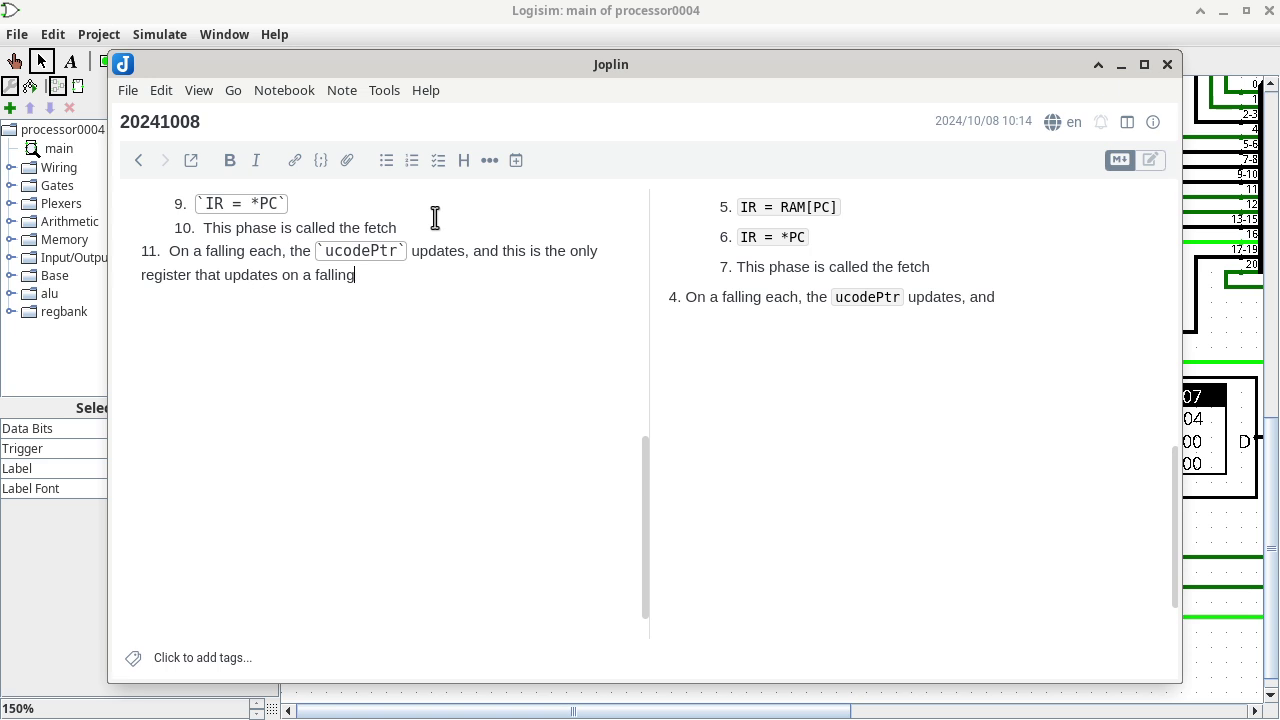
type("ing edge")
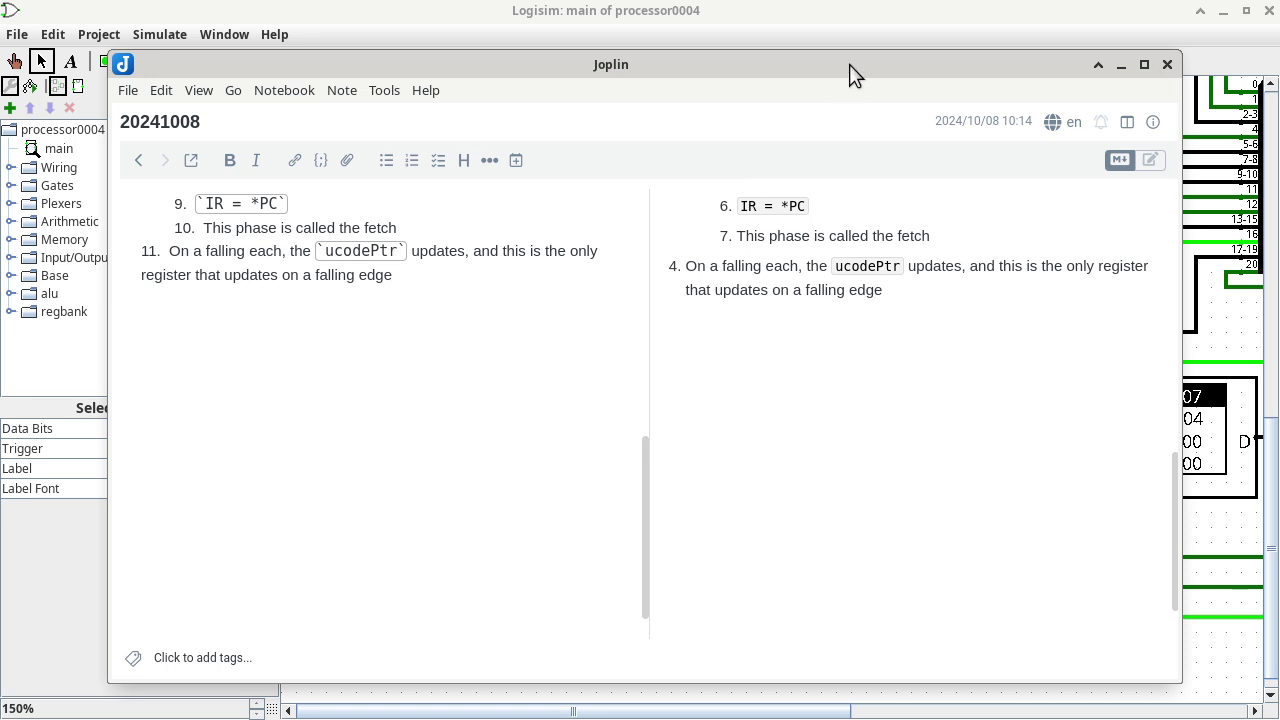
Step: Switch to Firefox and open the Shared folder link from the course information module in a new tab
key("alt+F9")
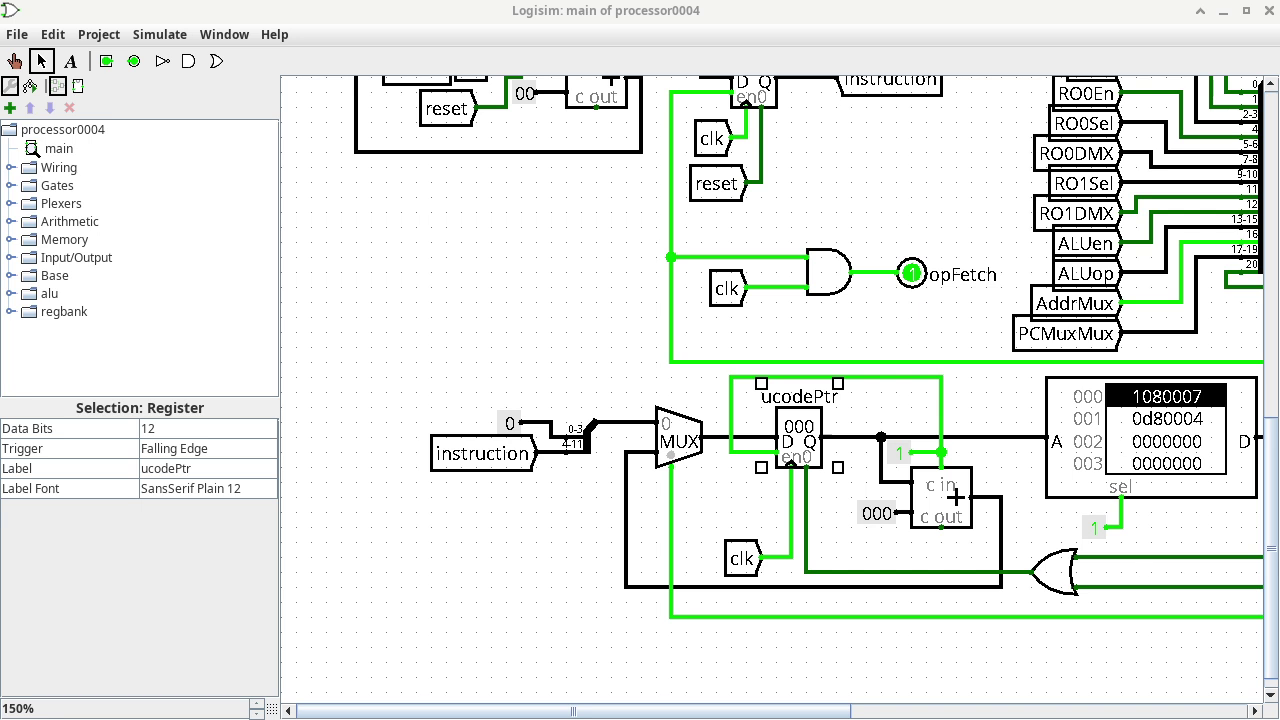
left_click(1222, 12)
left_click(1222, 12)
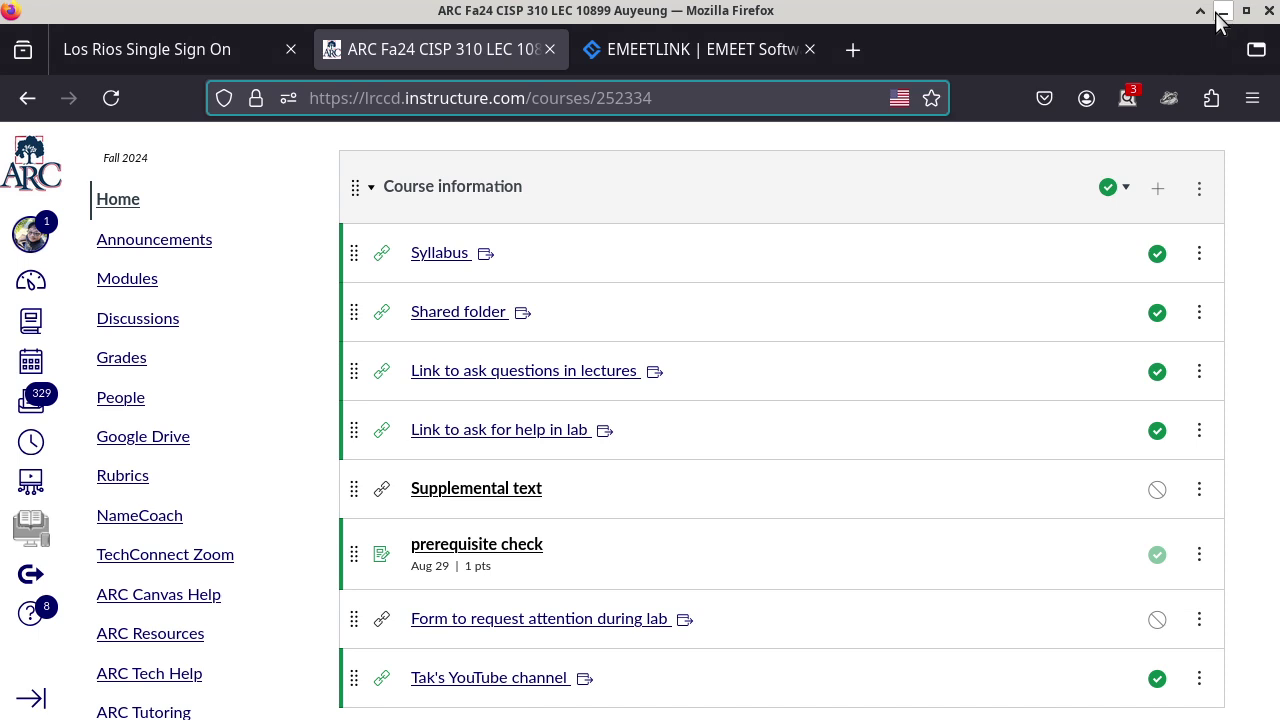
scroll(938, 285, "up", 5)
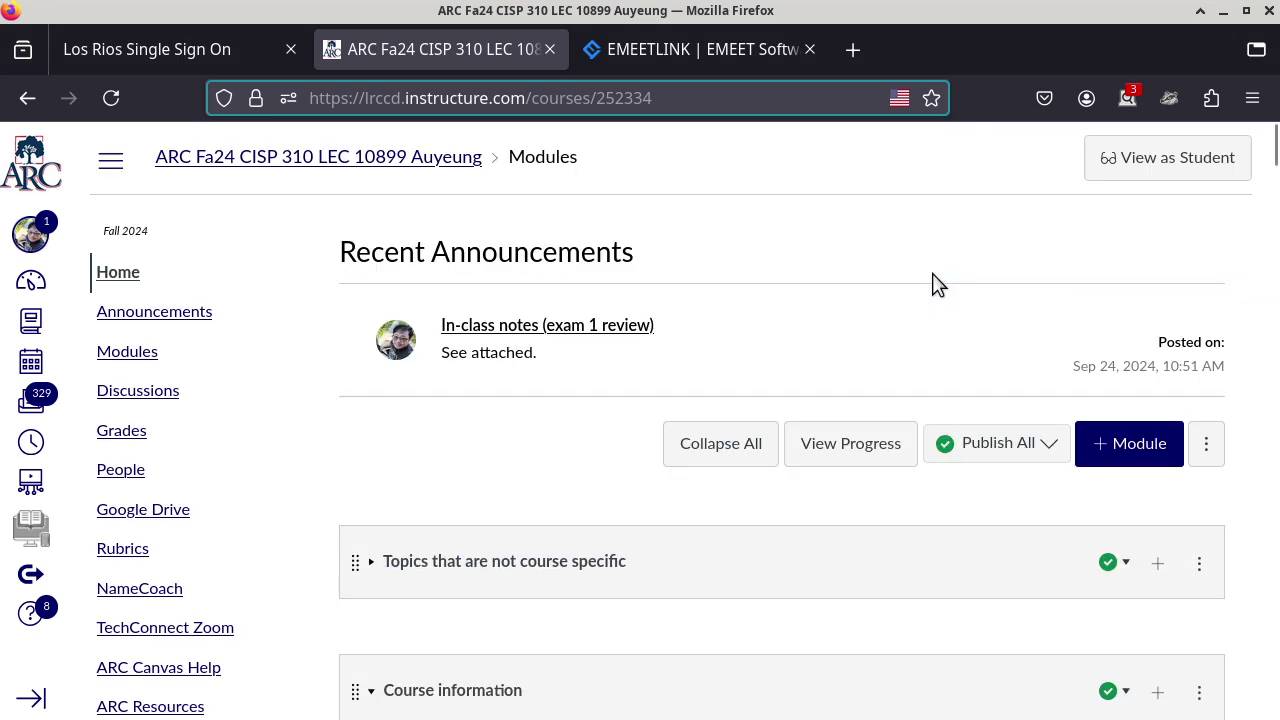
scroll(938, 285, "down", 2)
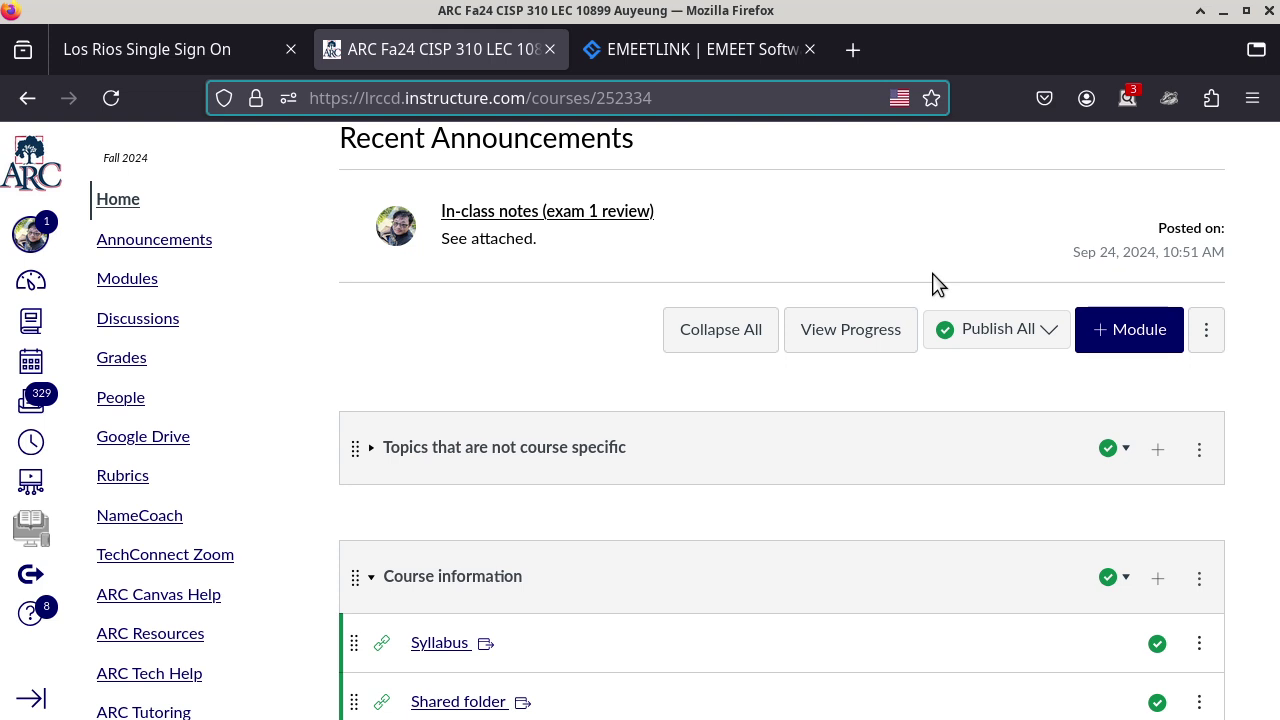
scroll(934, 284, "down", 5)
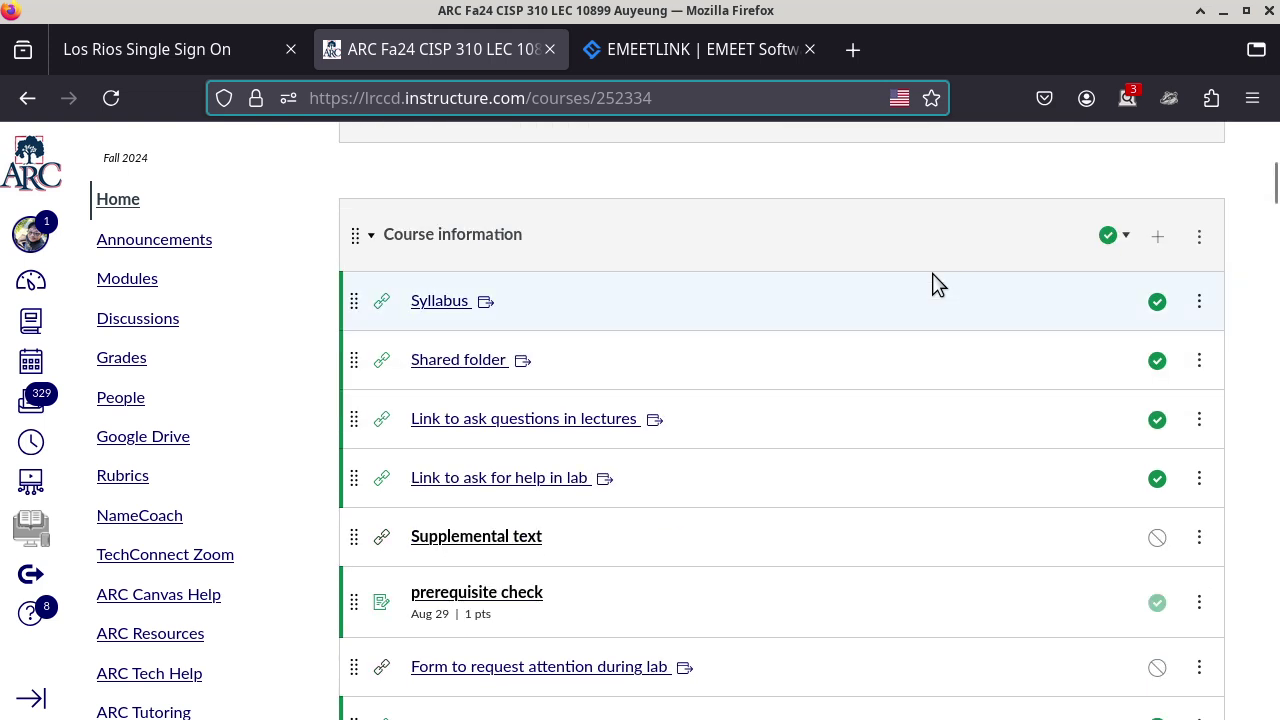
right_click(484, 362)
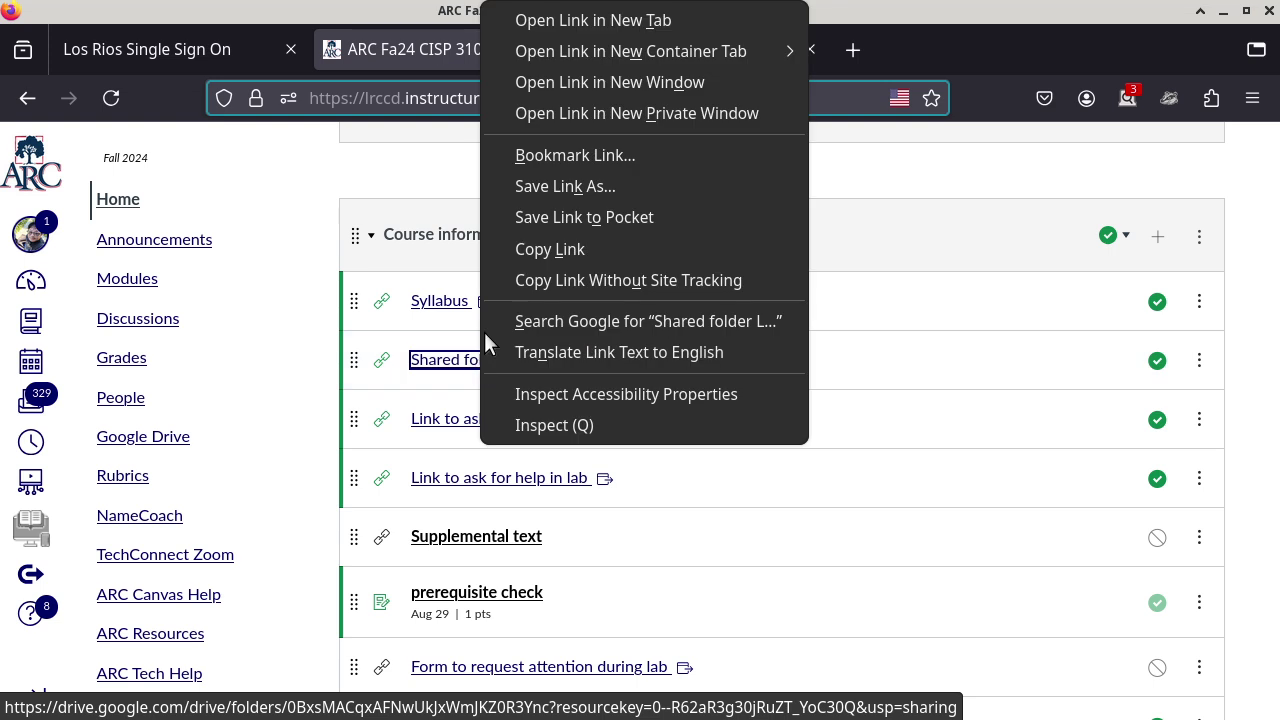
left_click(610, 20)
left_click(625, 49)
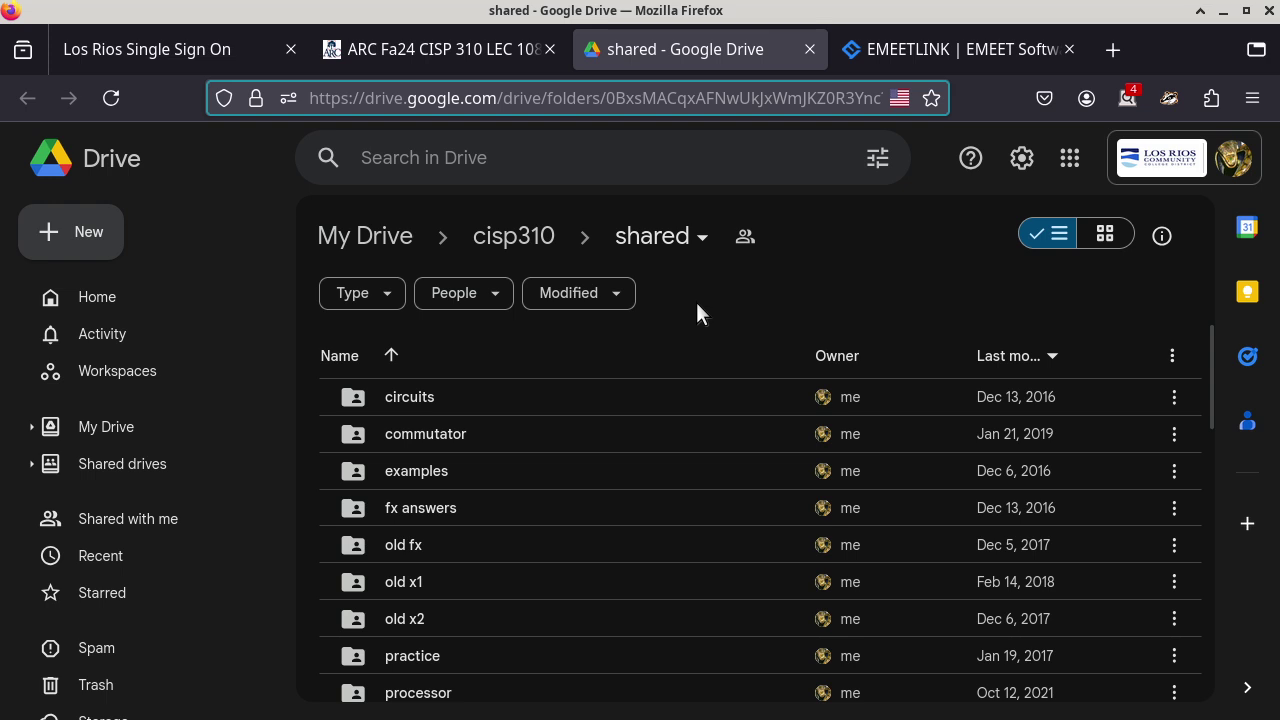
Step: Open the processor folder inside the shared Google Drive folder
scroll(610, 418, "down", 5)
scroll(610, 418, "up", 4)
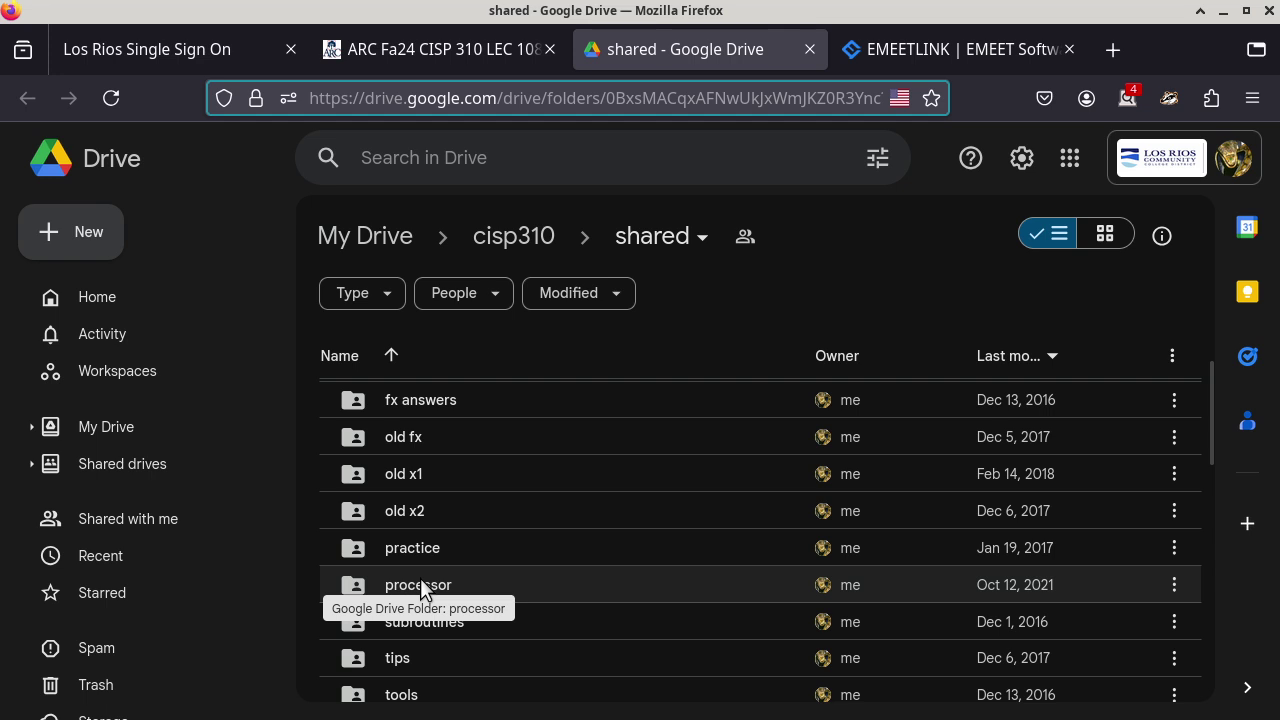
double_click(420, 585)
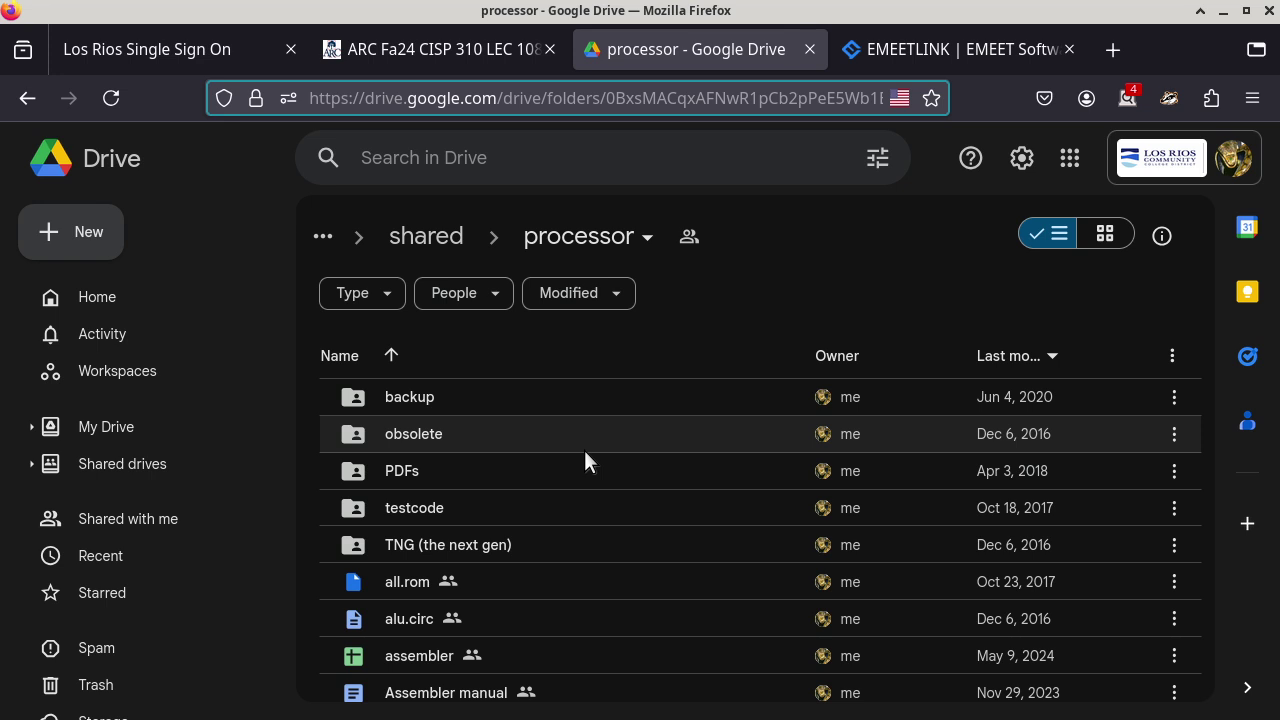
Step: Select the files alu.circ, regbank.circ and processor0004.circ together in the processor folder
scroll(584, 450, "down", 2)
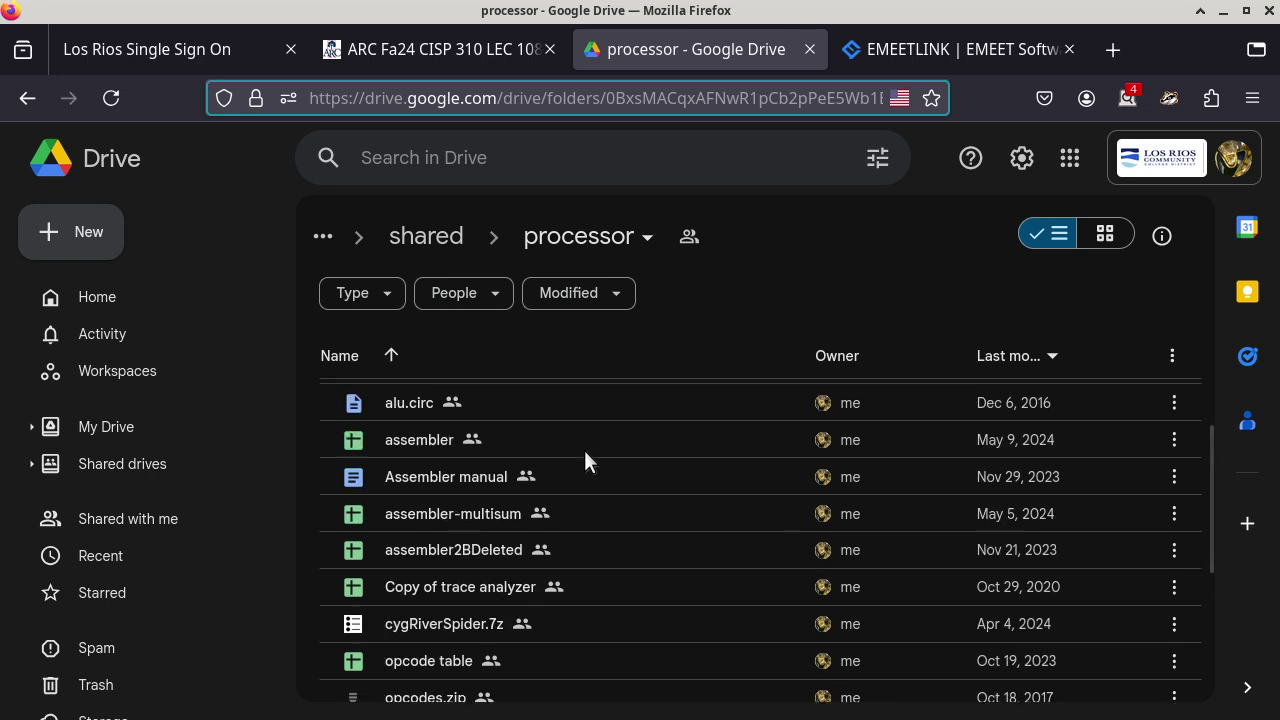
left_click(391, 411)
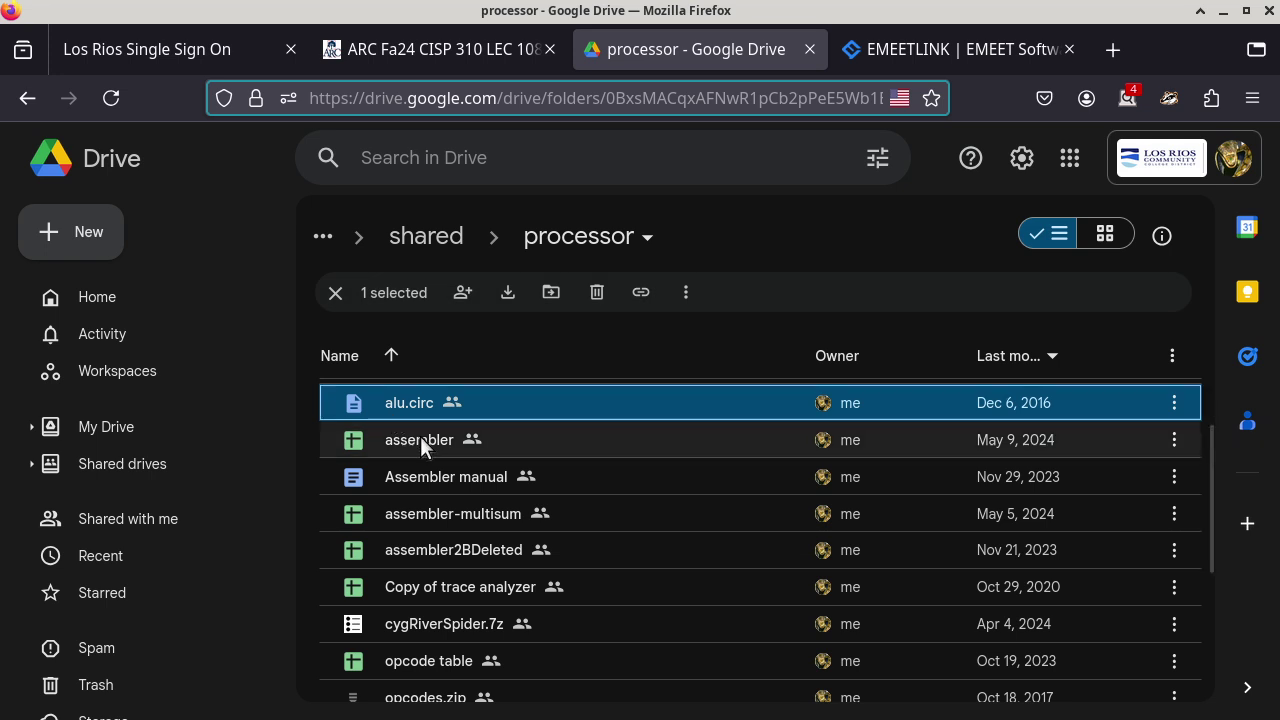
scroll(488, 471, "down", 2)
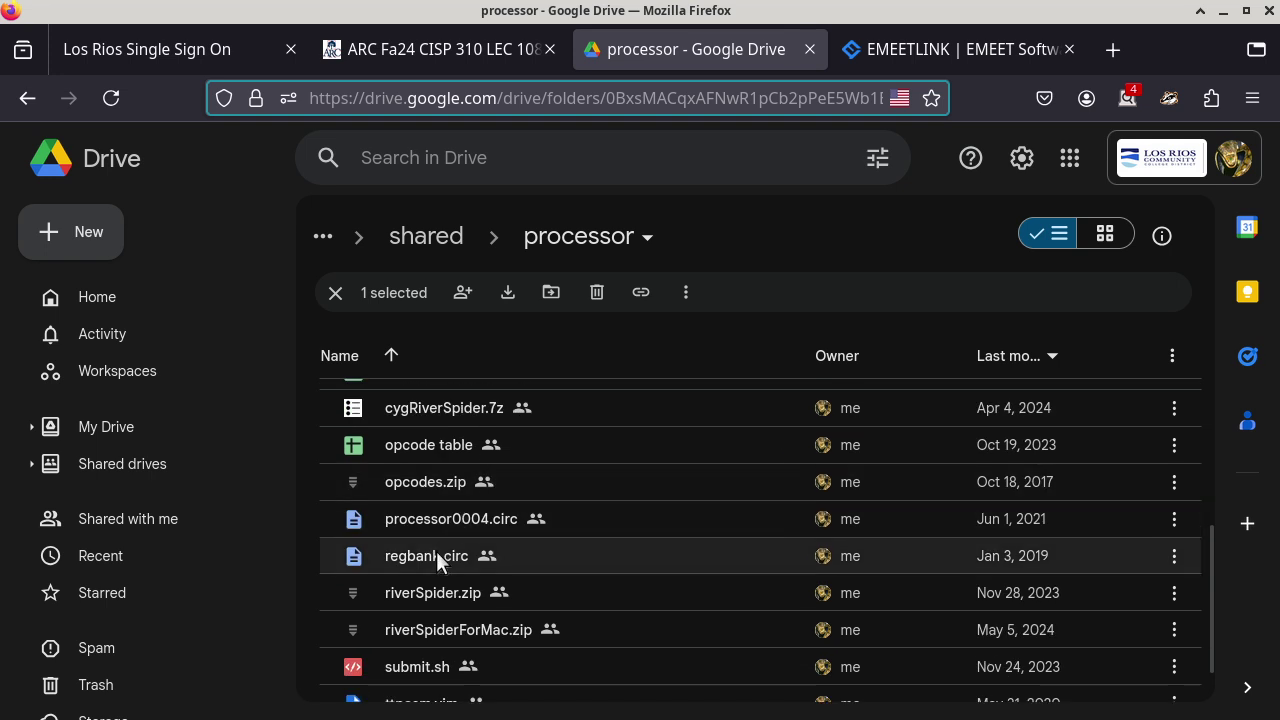
left_click(436, 551, "ctrl")
left_click(439, 521, "ctrl")
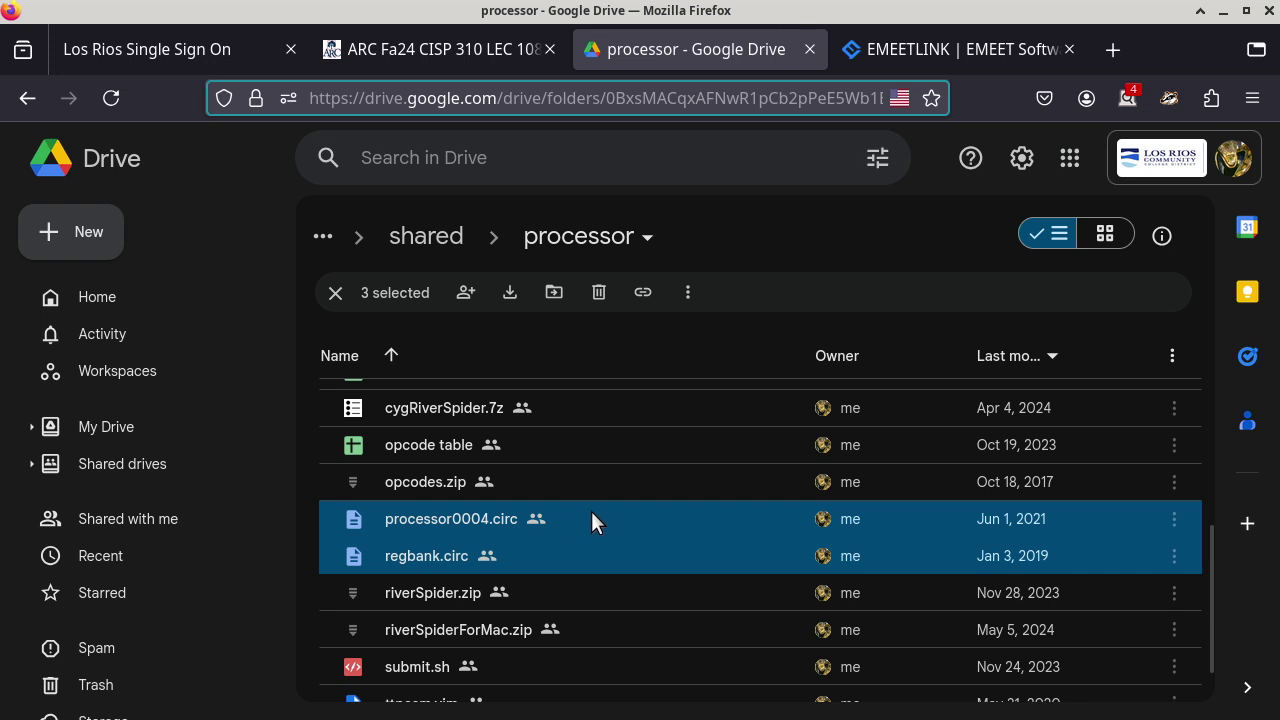
scroll(591, 520, "up", 3)
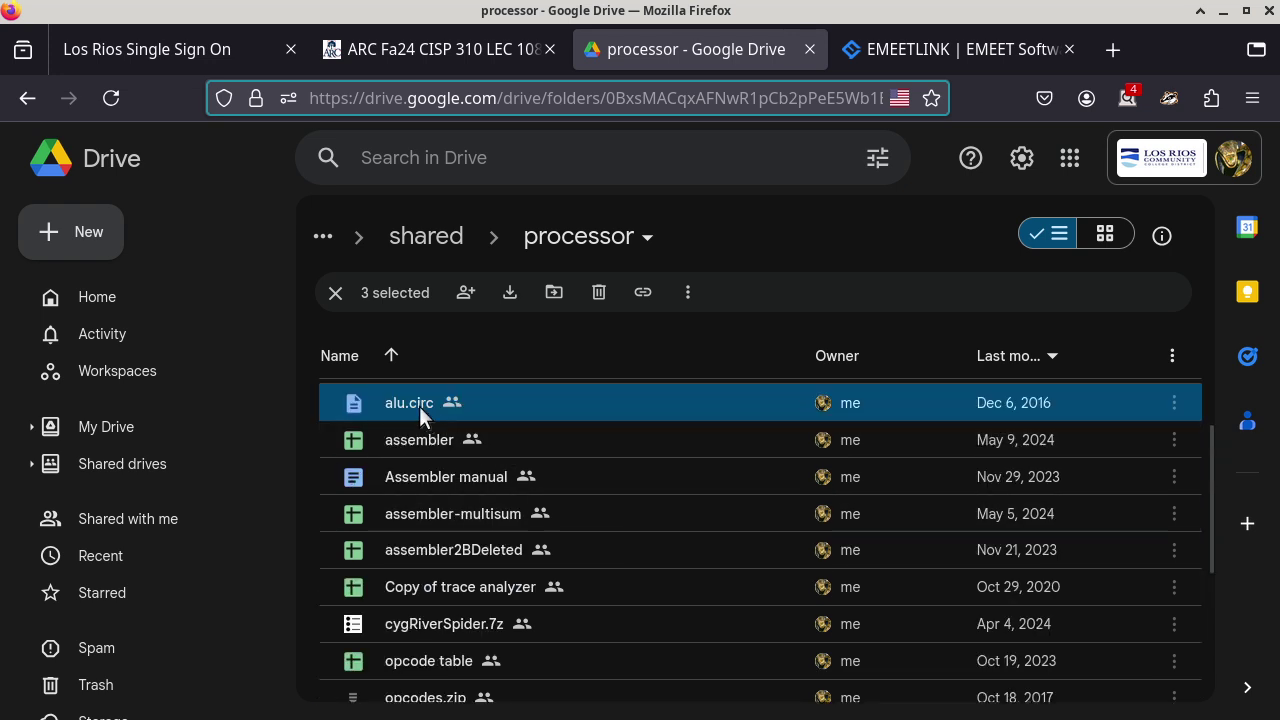
scroll(545, 419, "down", 3)
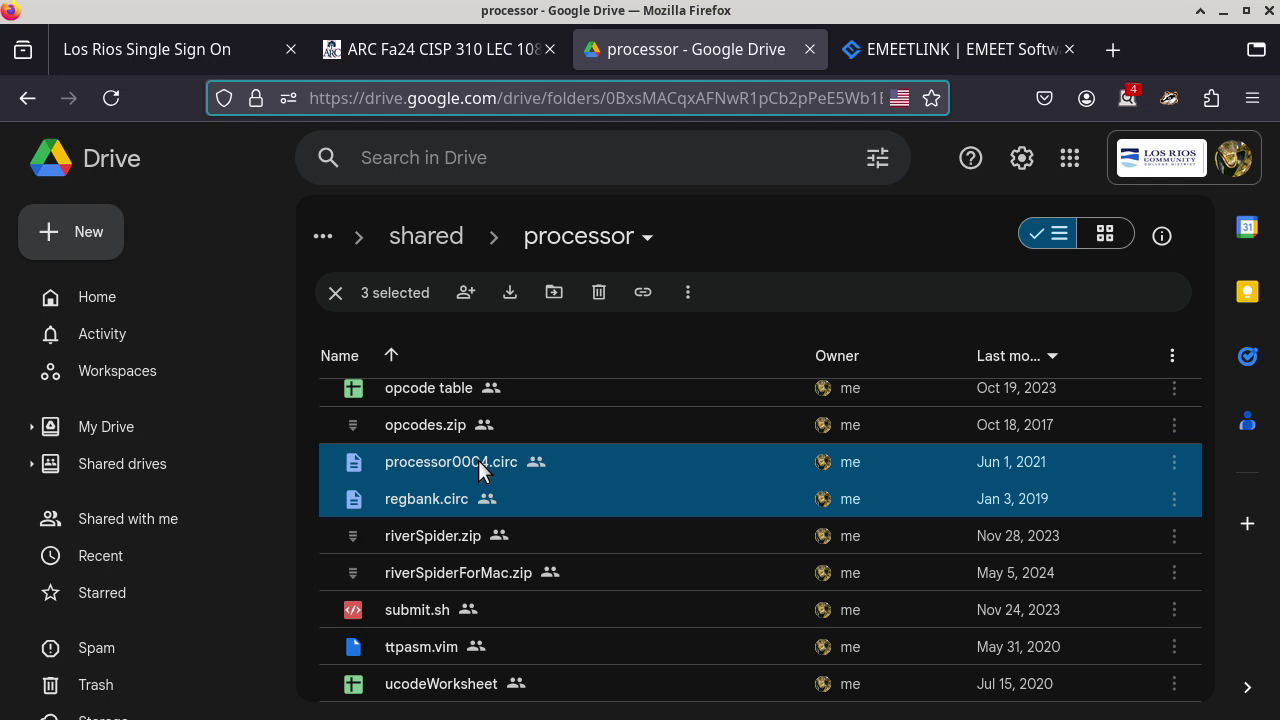
Step: Download the three selected circuit files as one archive named processor0004.zip in the Downloads folder
right_click(420, 498)
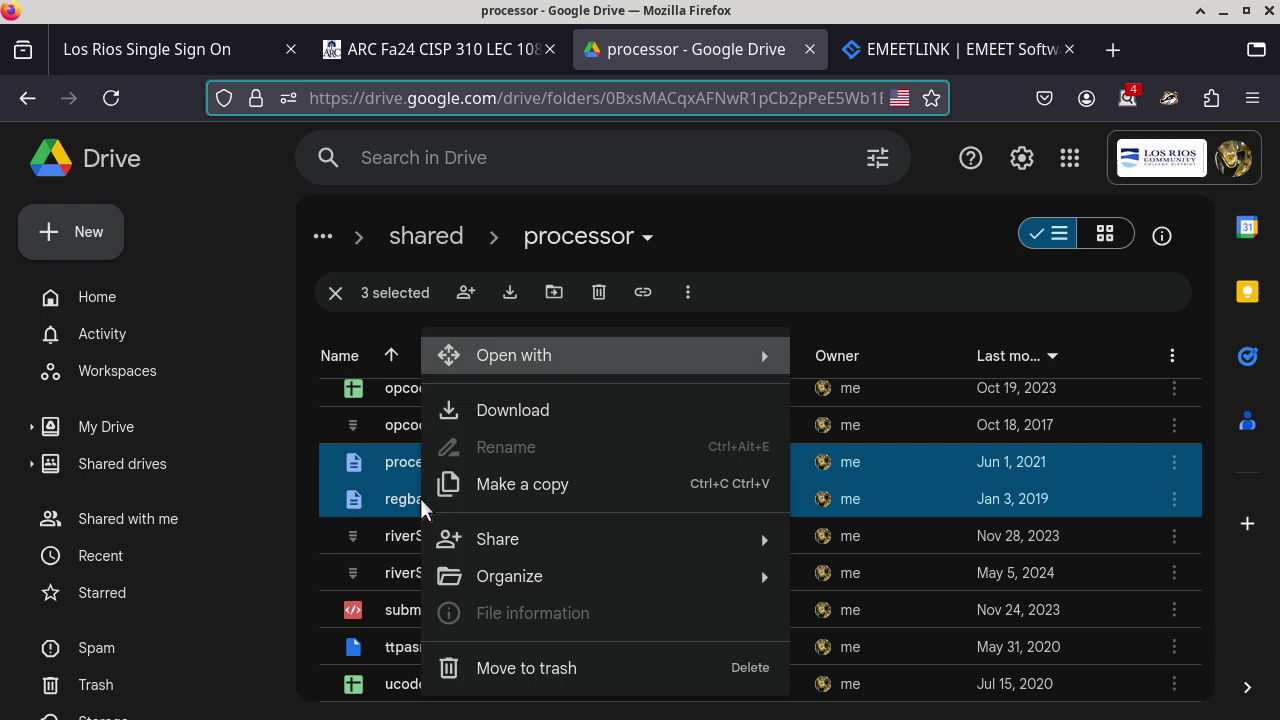
left_click(530, 407)
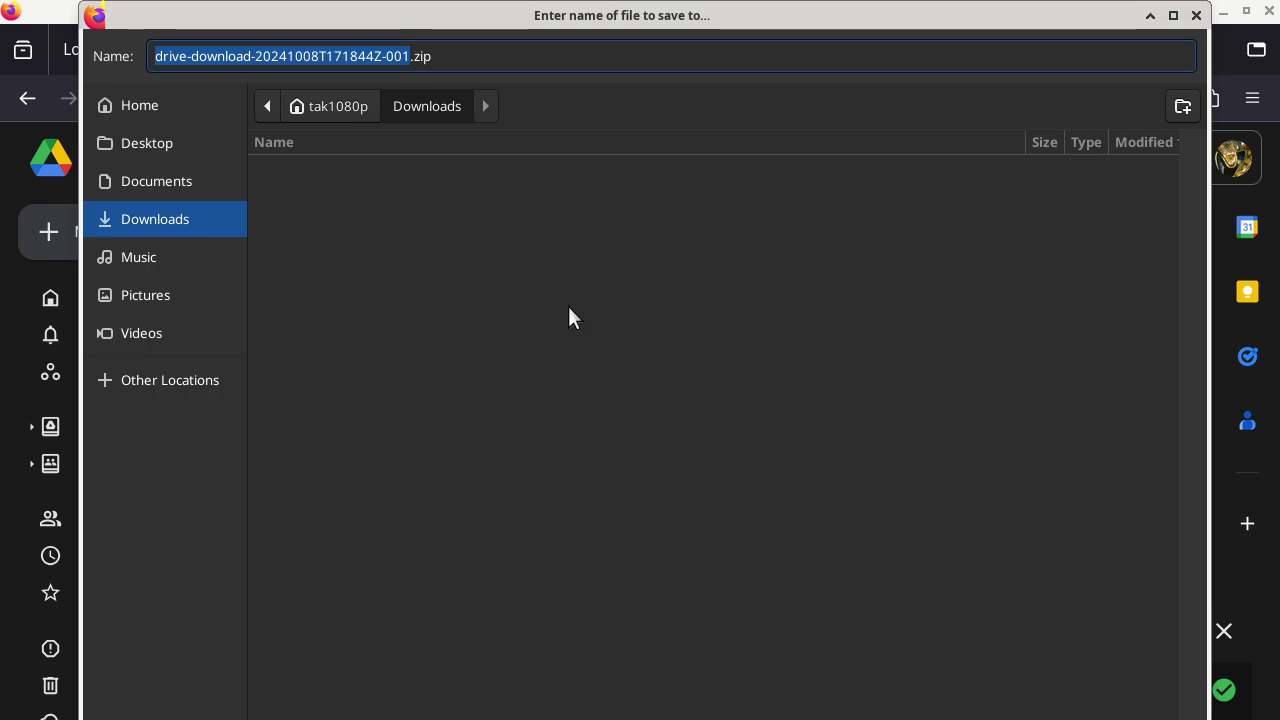
type("proc")
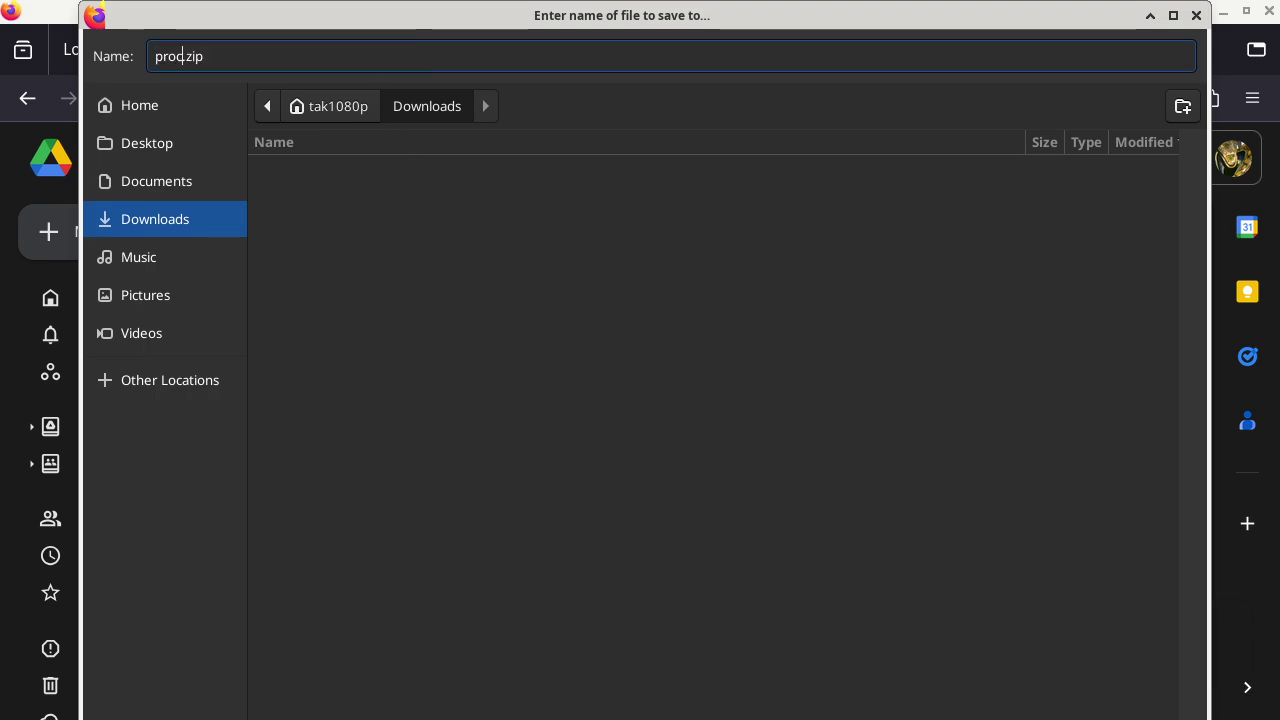
type("essor0")
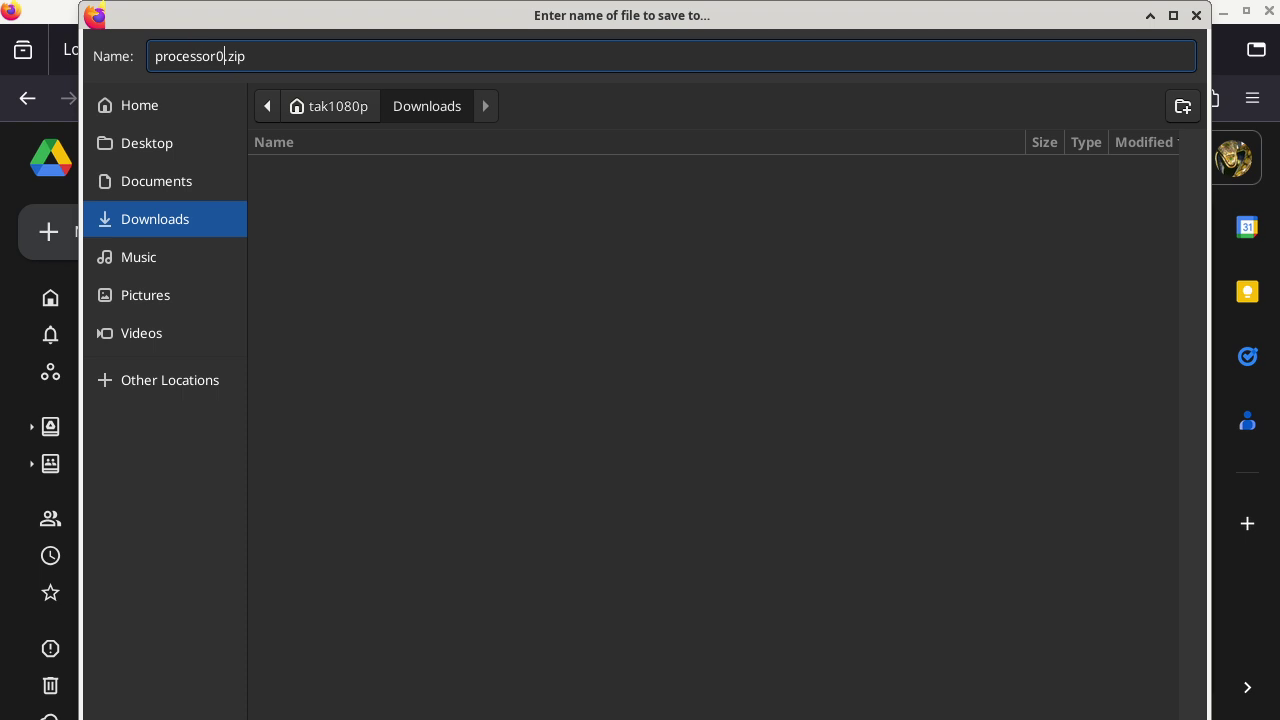
type("004")
key("Return")
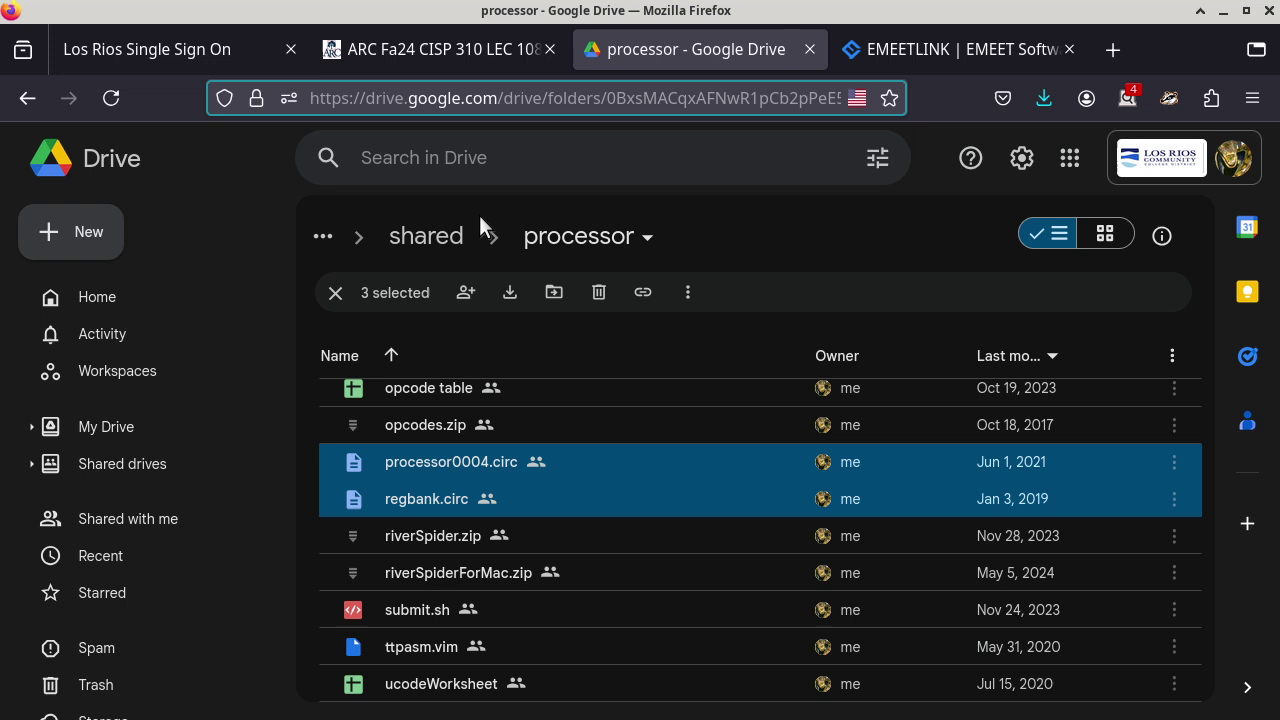
Step: Return to the Canvas course page and collapse the Course information module
left_click(465, 55)
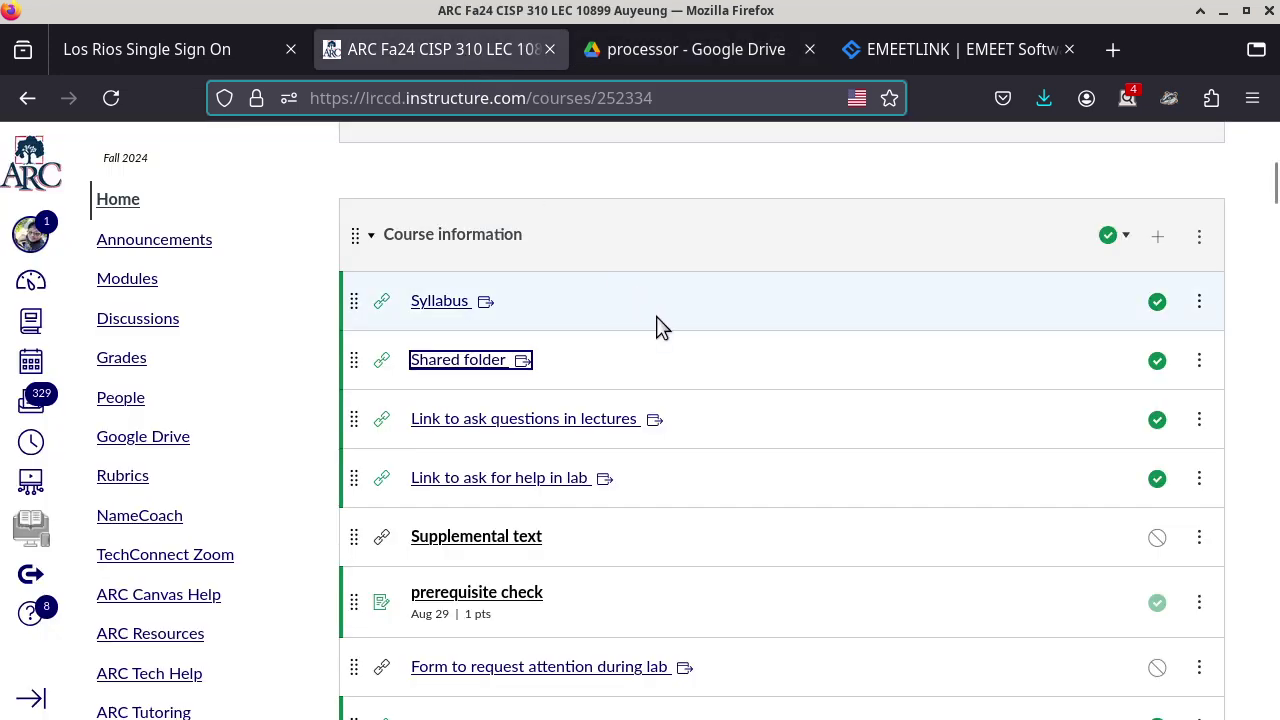
left_click(374, 240)
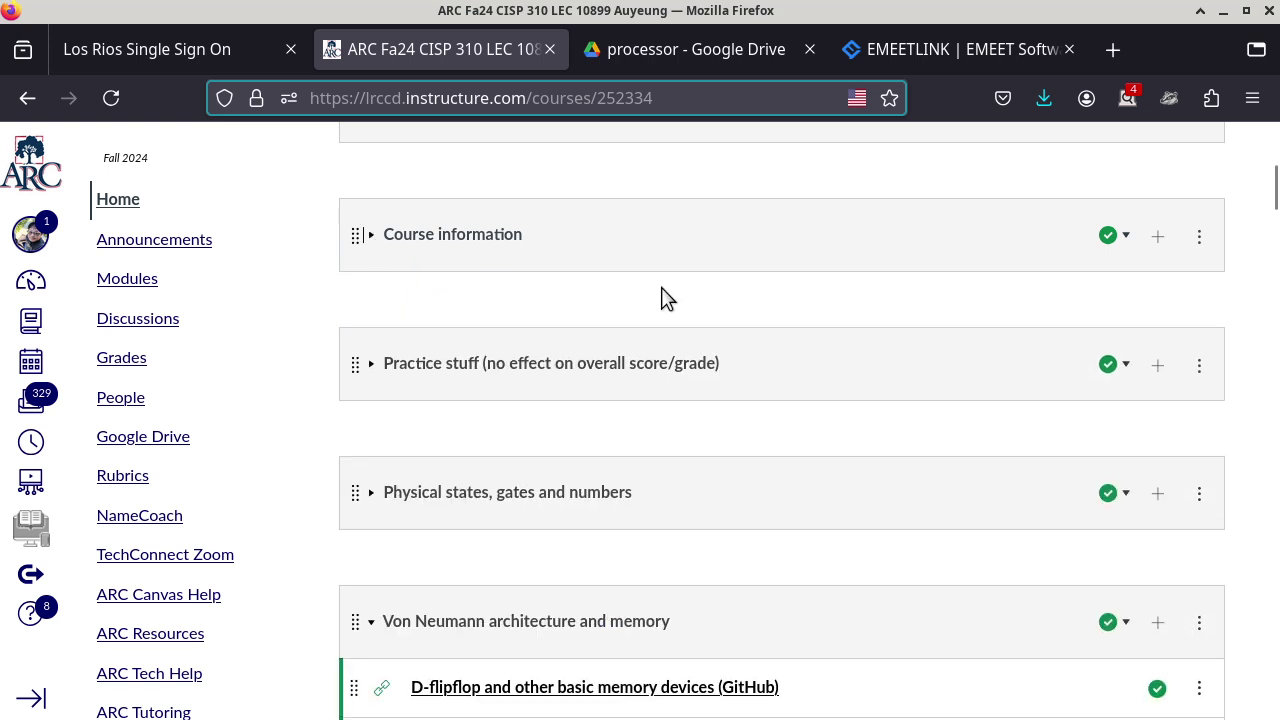
Step: Publish the quiz "Lab: more processsor components" in the Von Neumann architecture and memory module
scroll(845, 366, "down", 5)
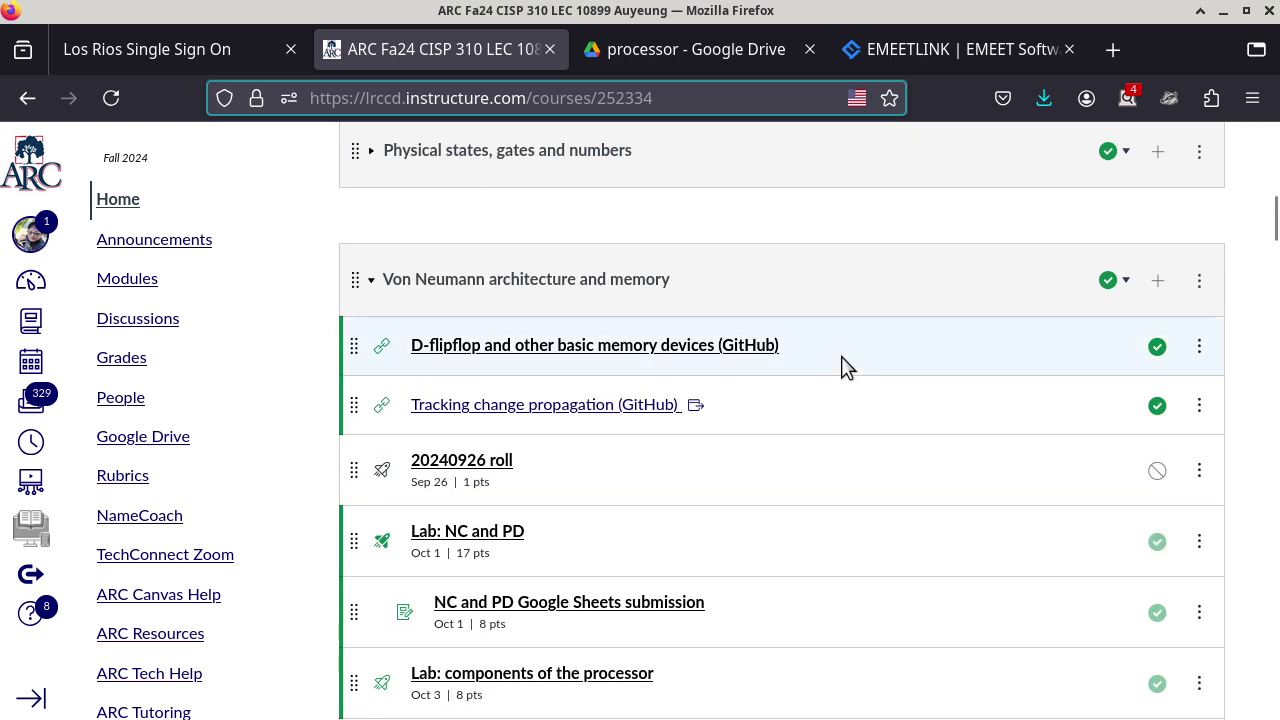
scroll(845, 366, "down", 5)
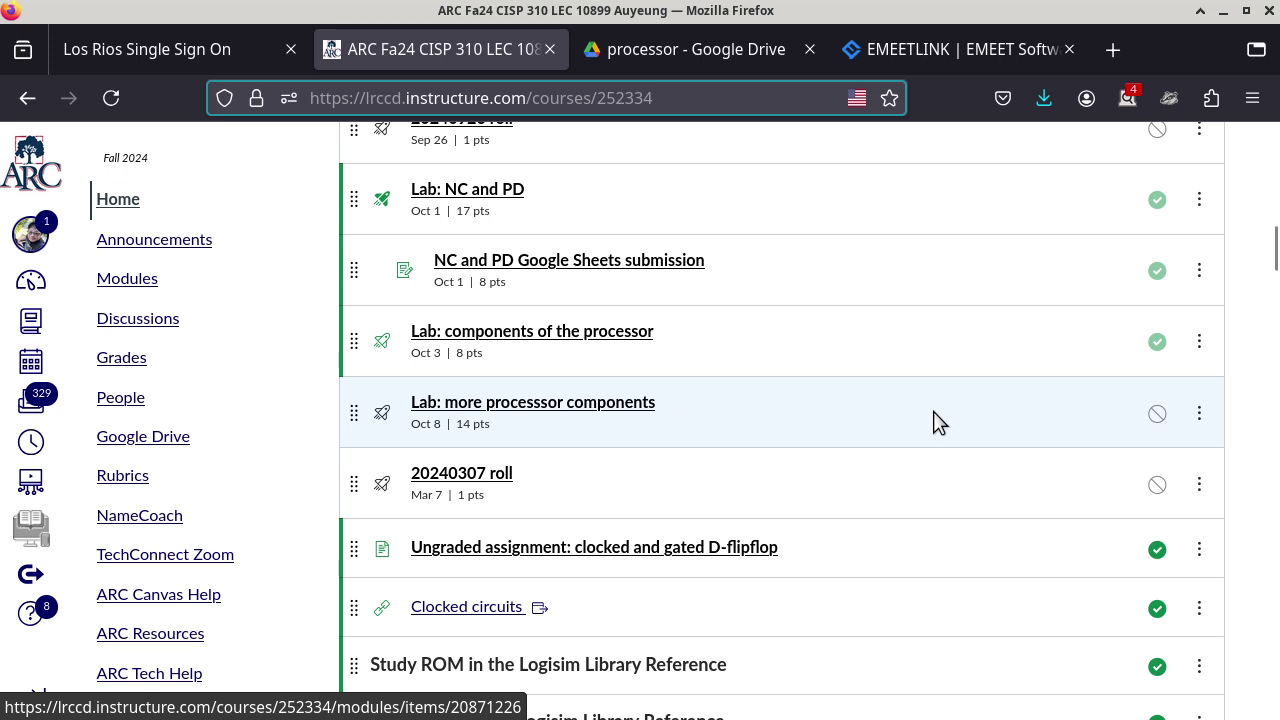
left_click(1157, 413)
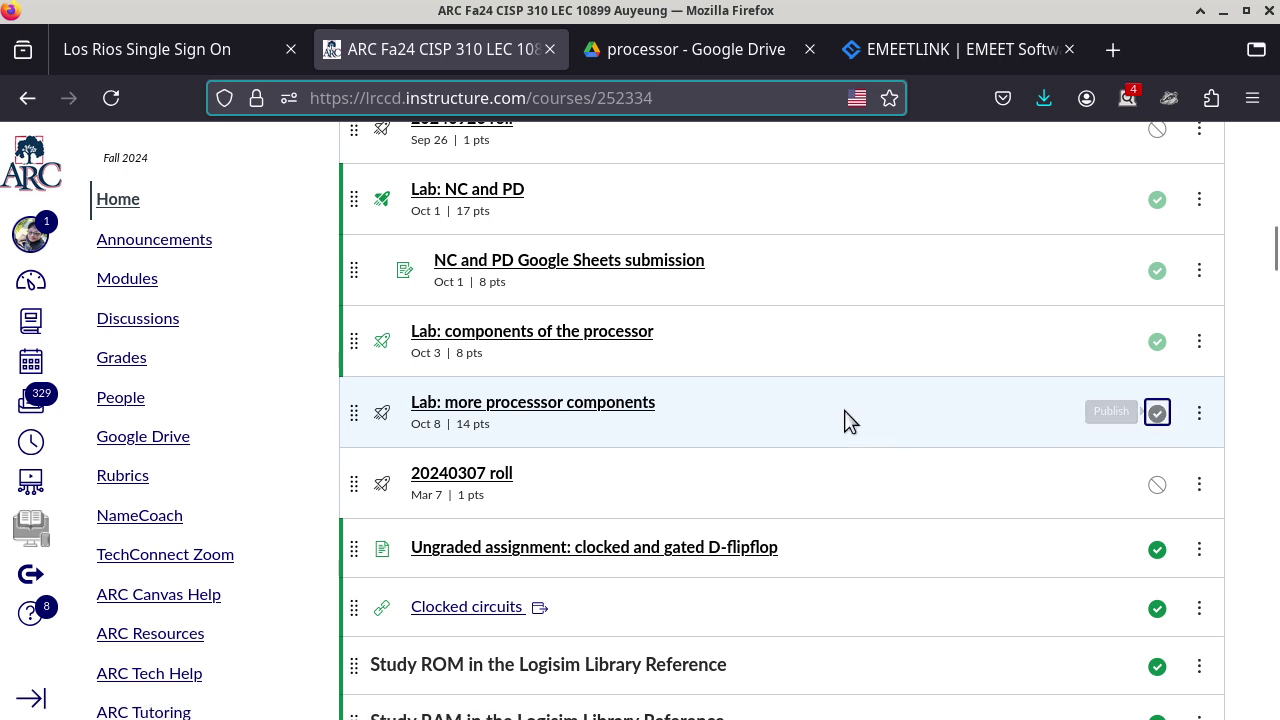
Step: Open the "Lab: more processsor components" quiz details and highlight its access code
left_click(620, 405)
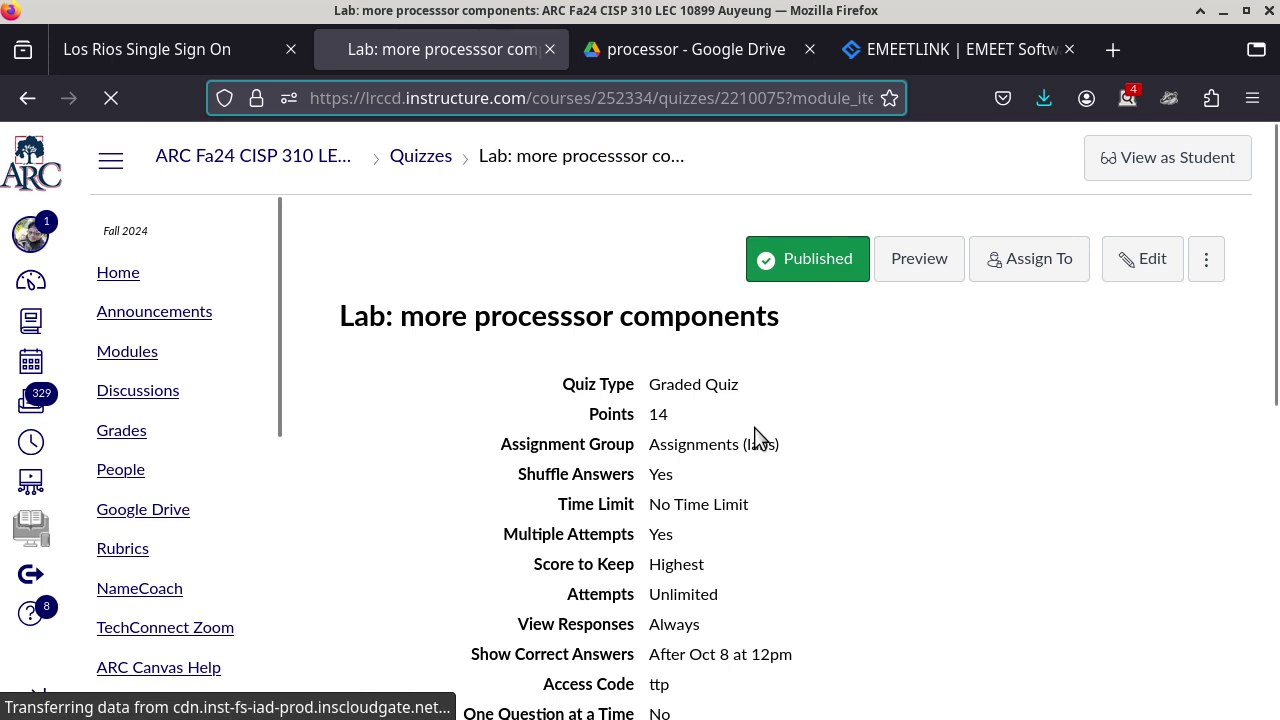
scroll(754, 432, "down", 4)
double_click(663, 455)
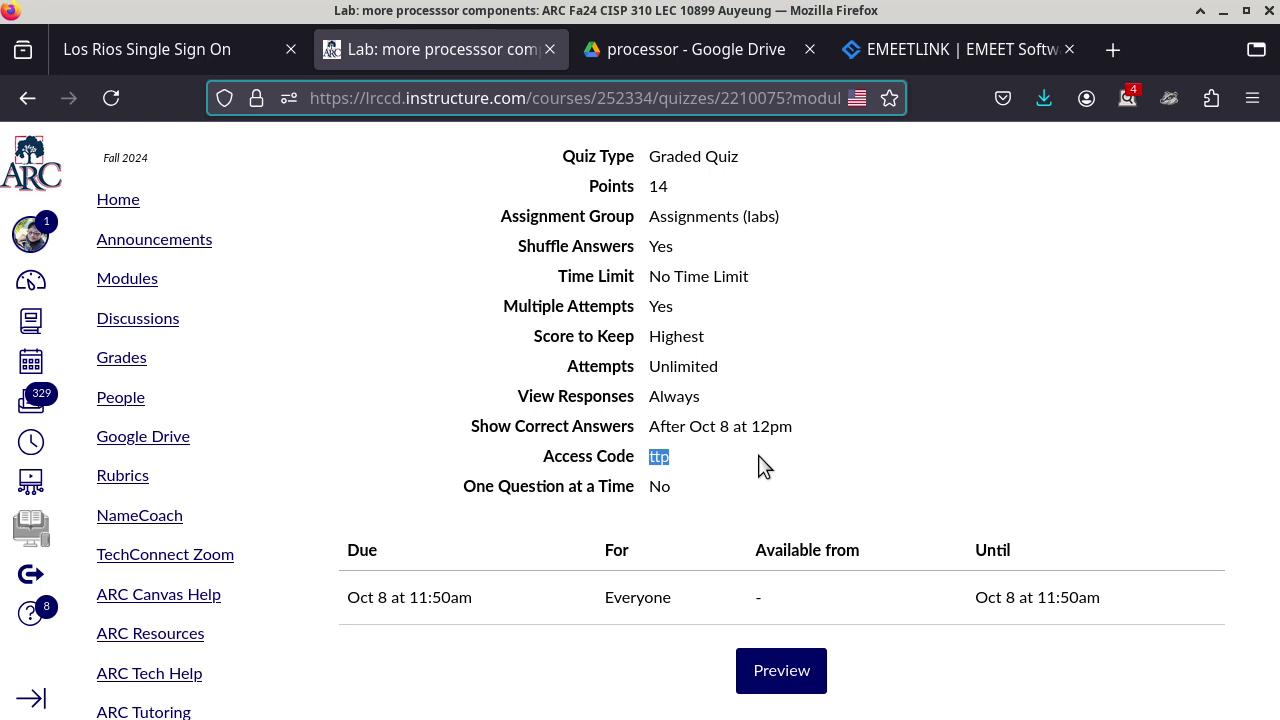
Step: Switch to the Joplin window with the 20241008 note and move it fully into view over the quiz page
key("alt+Tab")
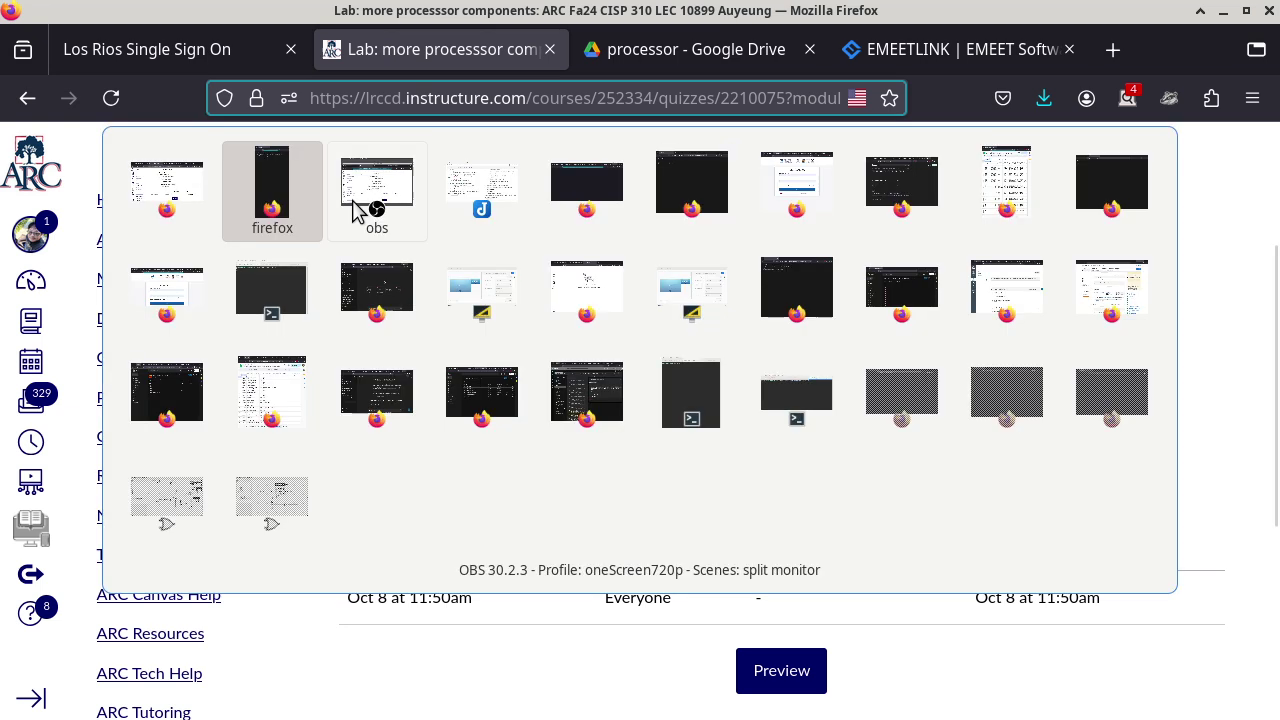
key("alt+Tab")
key("alt+Tab")
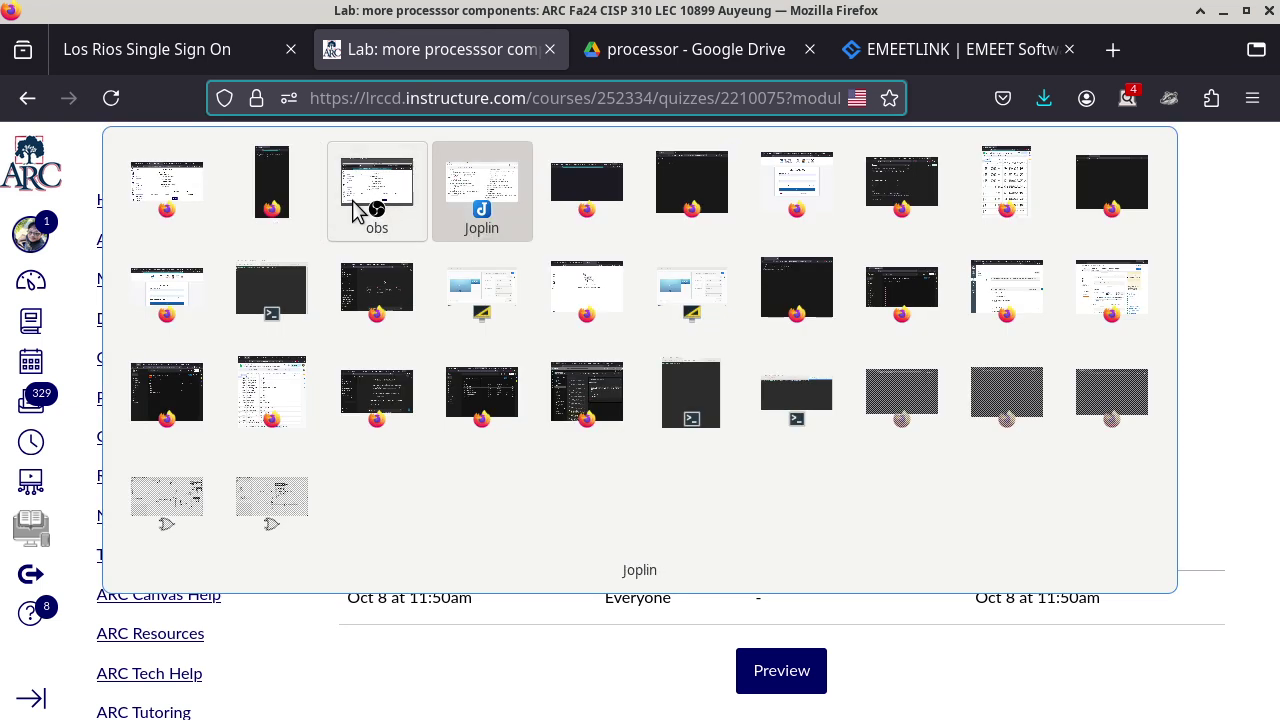
key("Escape")
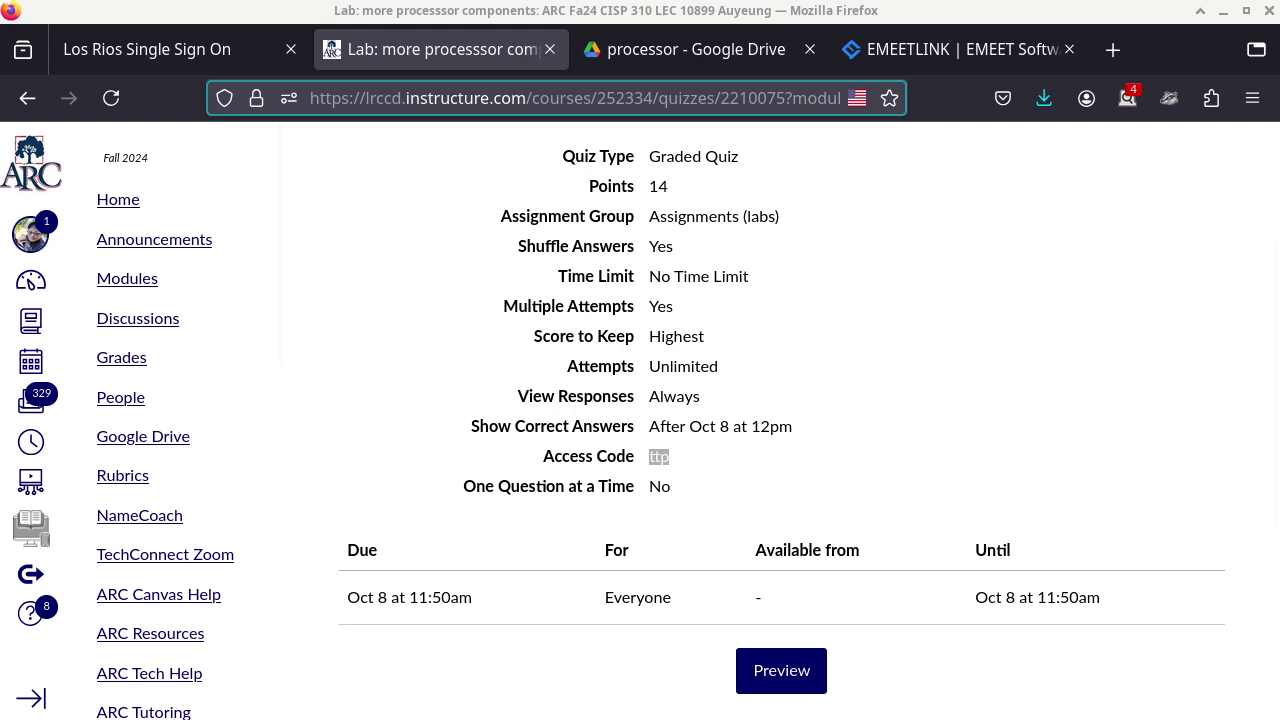
left_click_drag(740, 715, 821, 84)
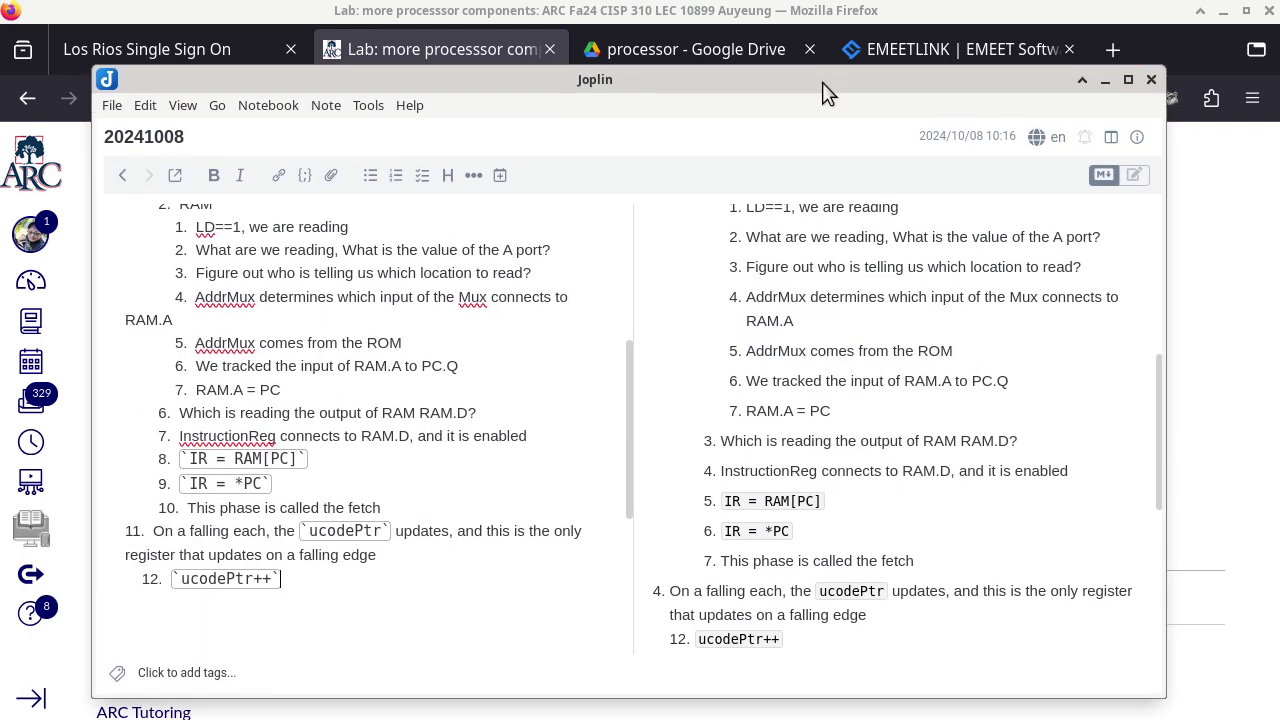